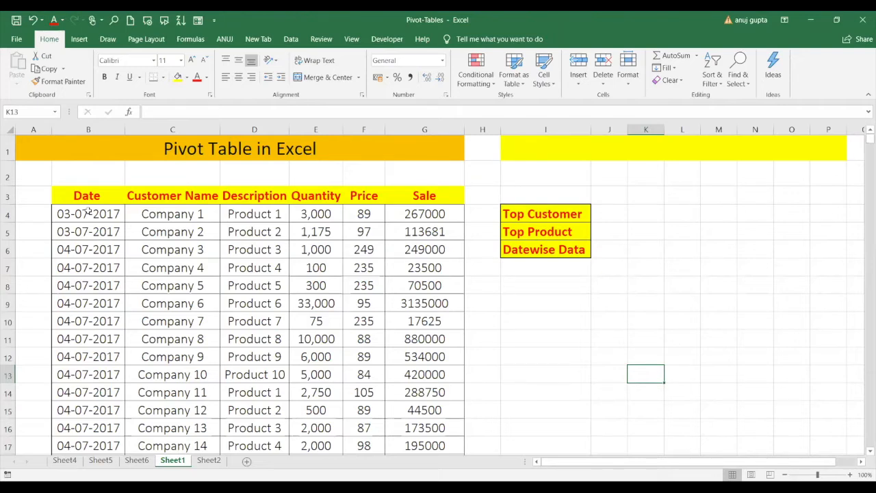
# Step: Examine the sales table, especially the amounts down its Sale column
pyautogui.click(352, 226)
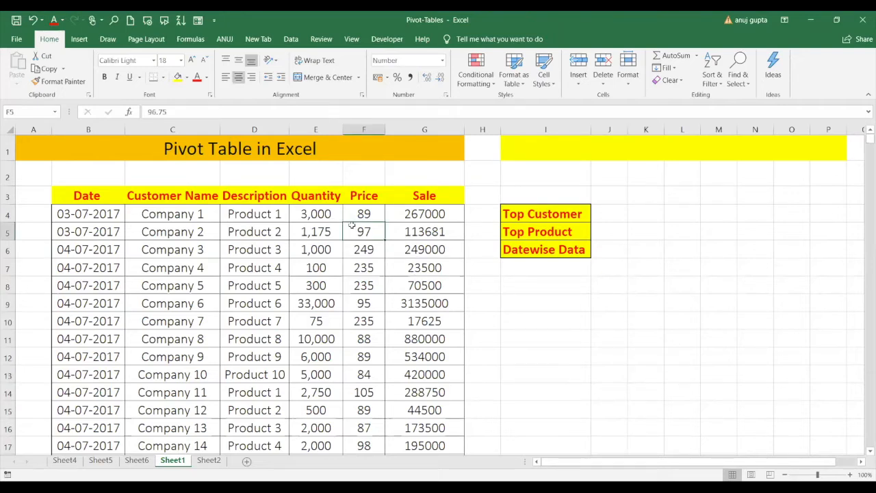
pyautogui.press('Right')
pyautogui.press('Up')
pyautogui.press('Up')
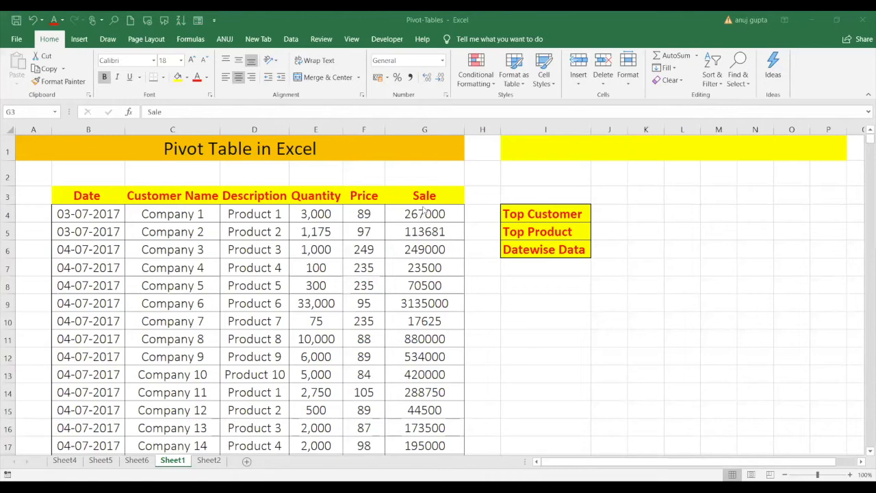
pyautogui.moveTo(422, 214); pyautogui.dragTo(439, 474)
pyautogui.scroll(-3, 554, 212)
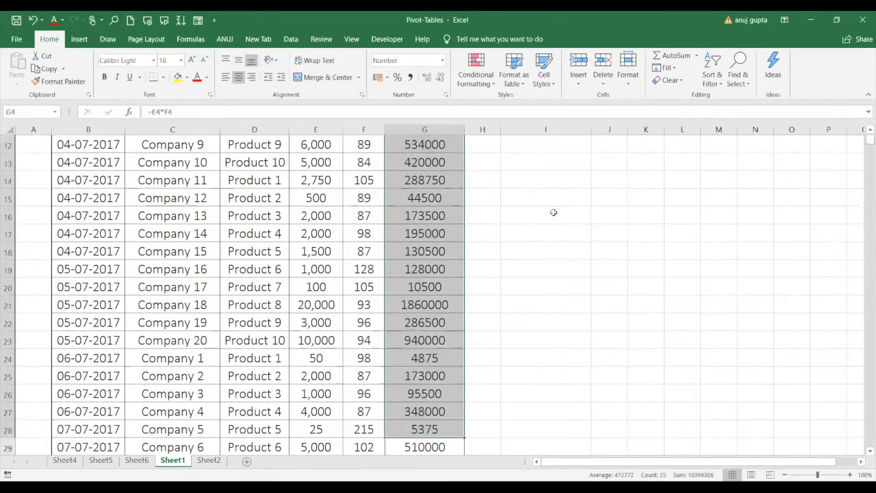
pyautogui.click(554, 212)
pyautogui.press('Up')
pyautogui.press('Up')
pyautogui.press('Up')
pyautogui.press('Up')
pyautogui.press('Up')
pyautogui.press('Up')
pyautogui.press('Up')
pyautogui.press('Up')
pyautogui.press('Up')
pyautogui.press('Up')
pyautogui.press('Up')
pyautogui.press('Up')
pyautogui.press('Up')
pyautogui.press('Up')
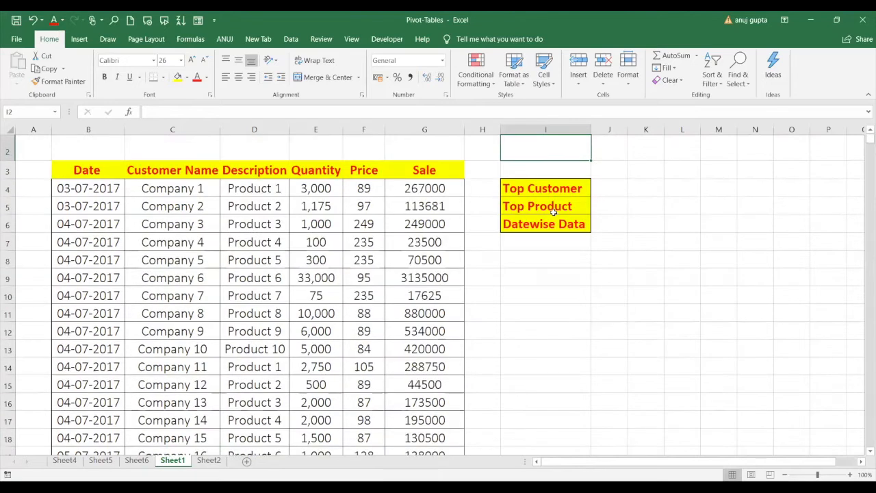
# Step: Enter a SUM formula in cell L5 that totals the whole Sale column, G4:G4696
pyautogui.press('Right')
pyautogui.press('Down')
pyautogui.press('Down')
pyautogui.press('Right')
pyautogui.press('Down')
pyautogui.press('Right')
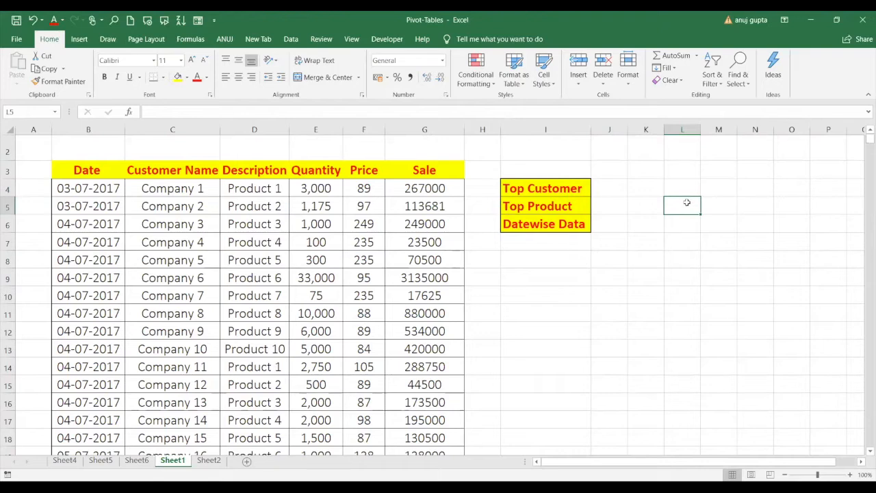
pyautogui.write('=')
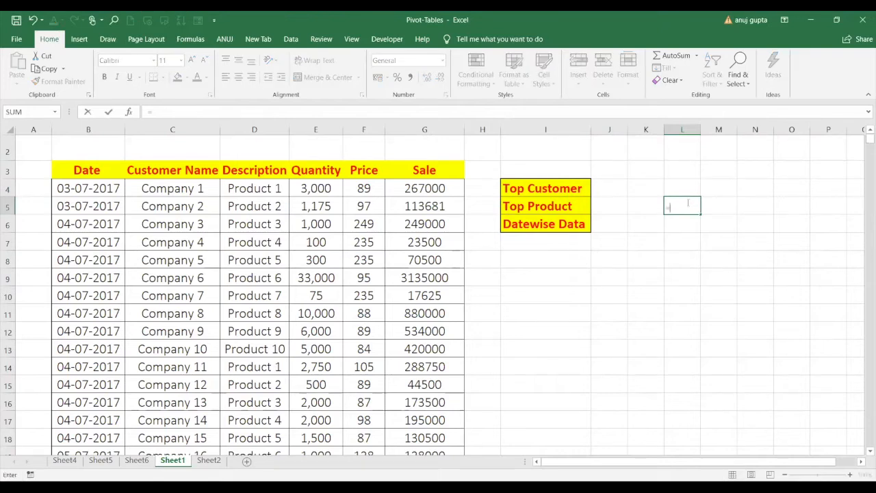
pyautogui.write('SUM(')
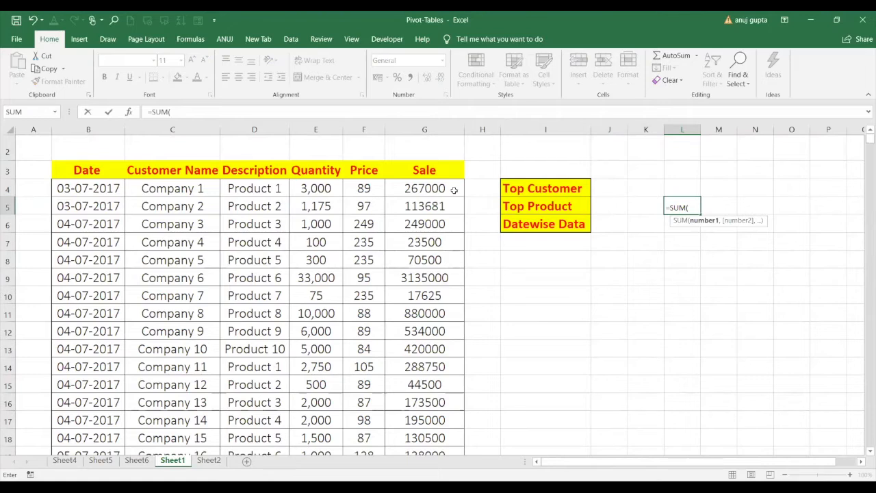
pyautogui.moveTo(424, 188); pyautogui.dragTo(405, 478)
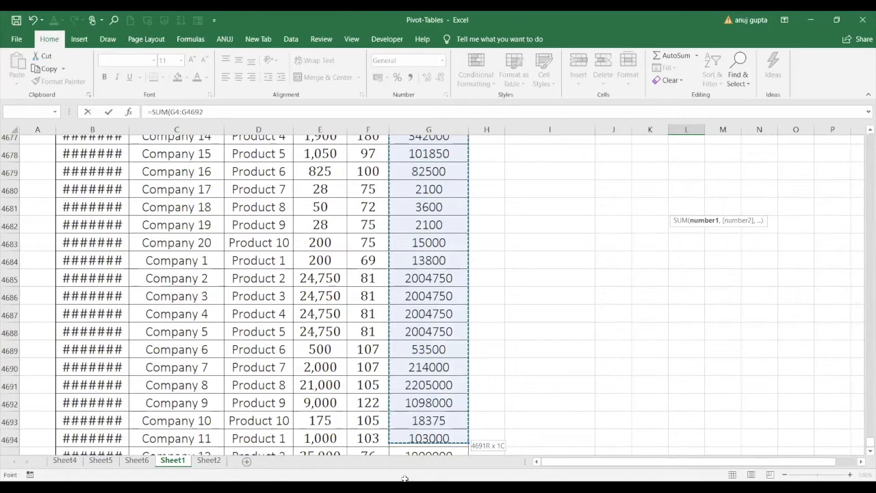
pyautogui.moveTo(404, 478); pyautogui.dragTo(417, 430)
pyautogui.press('Return')
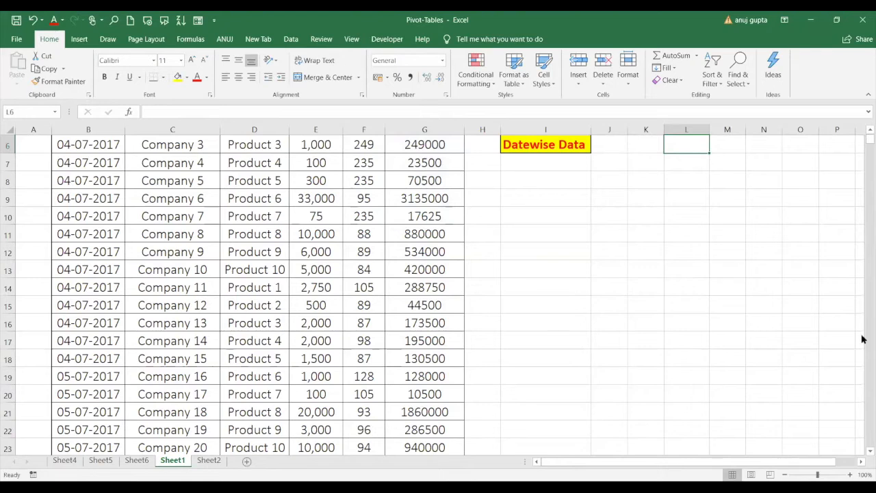
# Step: Return to the start of the sheet and inspect the Sale total formula in cell L5
pyautogui.scroll(-6, 862, 261)
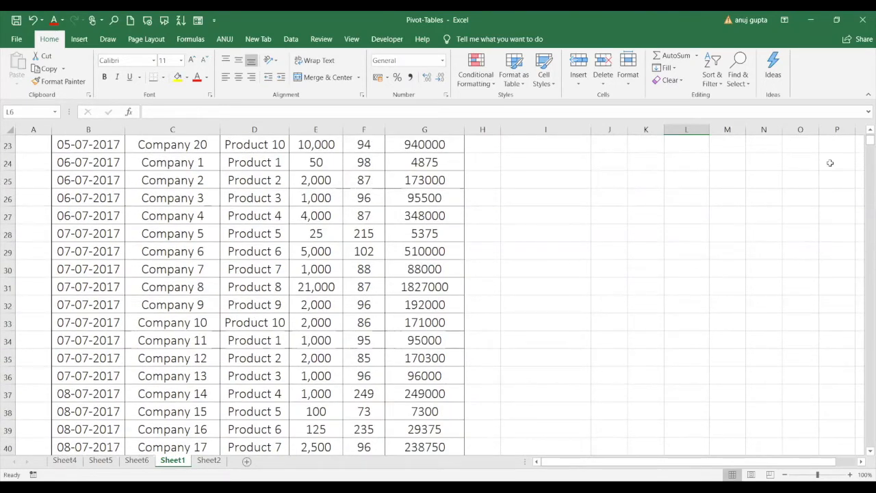
pyautogui.click(771, 171)
pyautogui.press('Up')
pyautogui.press('Up')
pyautogui.press('Up')
pyautogui.press('Up')
pyautogui.press('Up')
pyautogui.press('Up')
pyautogui.press('Up')
pyautogui.press('Up')
pyautogui.press('Up')
pyautogui.press('Up')
pyautogui.press('Up')
pyautogui.press('Up')
pyautogui.press('Up')
pyautogui.press('Up')
pyautogui.press('Up')
pyautogui.press('Up')
pyautogui.press('Up')
pyautogui.press('Up')
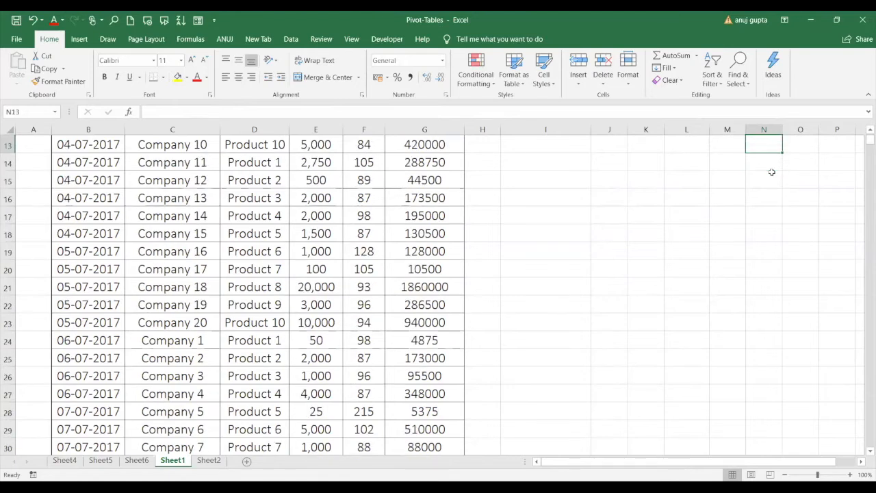
pyautogui.press('Up')
pyautogui.press('Up')
pyautogui.press('Up')
pyautogui.press('Up')
pyautogui.press('Up')
pyautogui.press('Up')
pyautogui.press('Down')
pyautogui.press('Down')
pyautogui.press('Down')
pyautogui.press('Down')
pyautogui.press('Left')
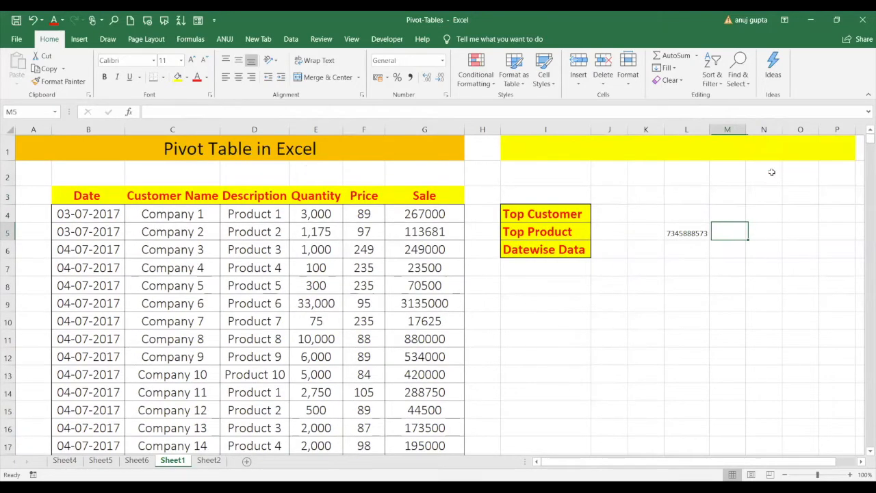
pyautogui.press('Left')
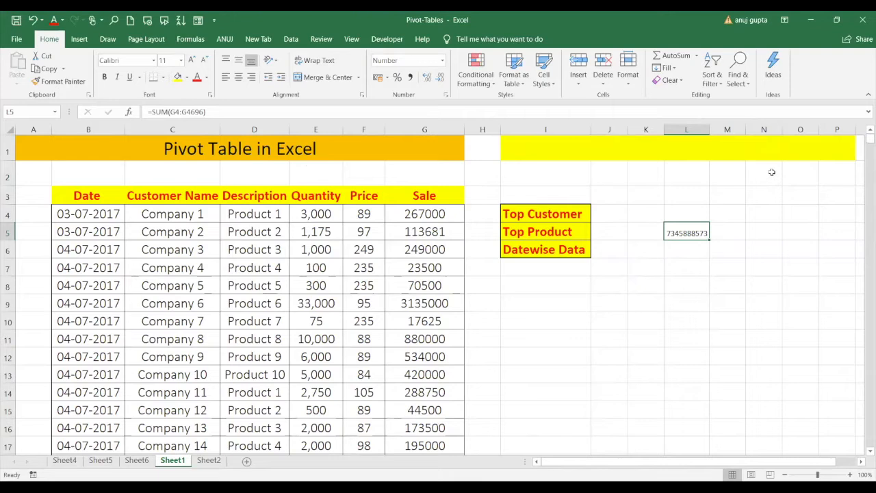
# Step: Overwrite the Sale amount for Company 2 in cell G5 with 1111111
pyautogui.click(427, 232)
pyautogui.write('1111111')
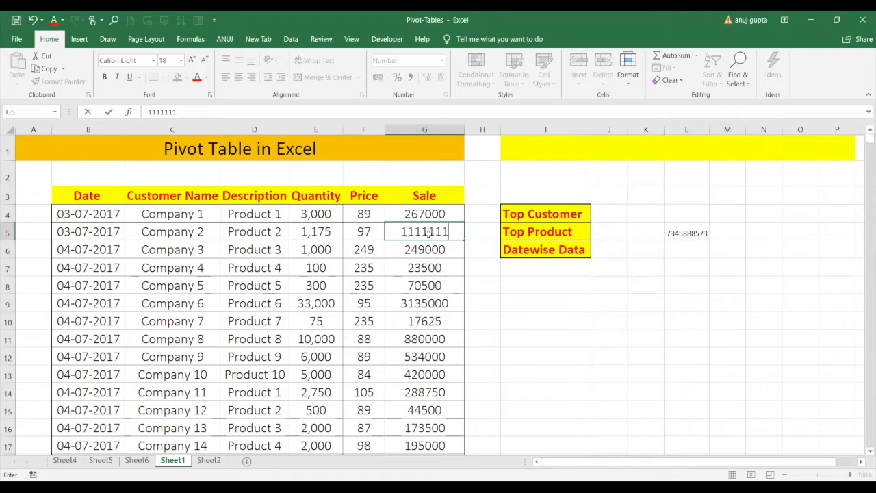
pyautogui.press('Return')
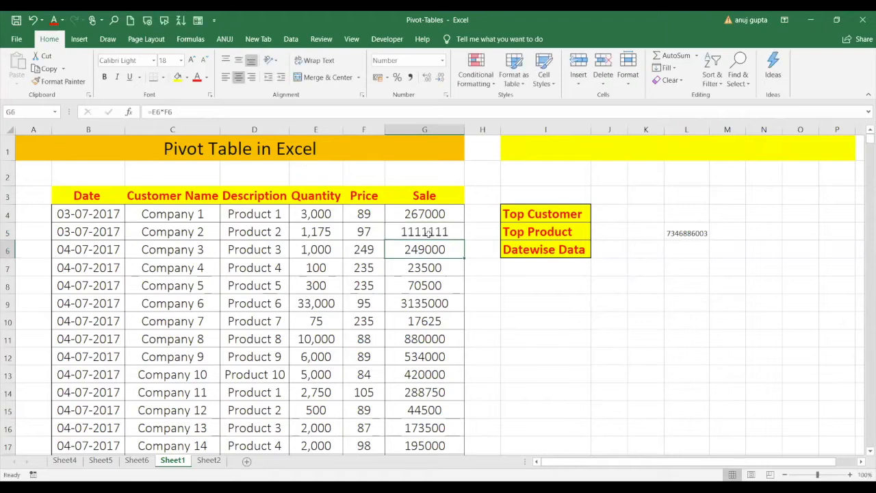
pyautogui.press('Down')
pyautogui.press('Down')
pyautogui.press('Down')
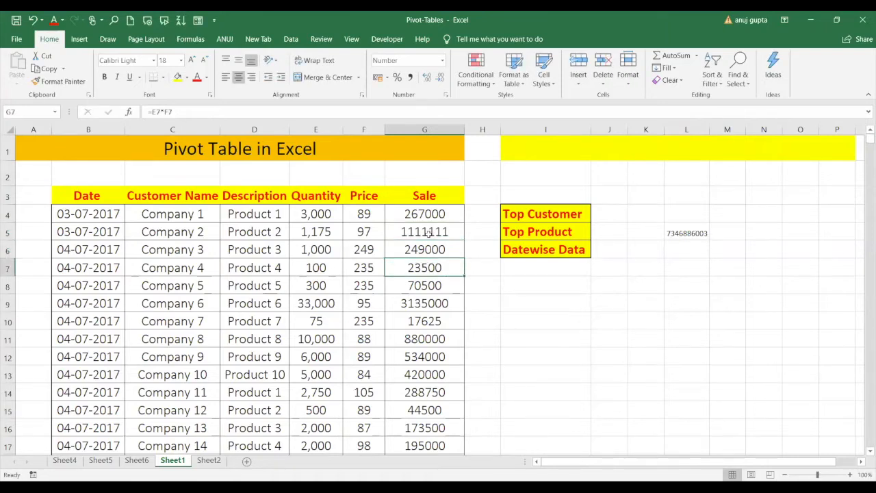
pyautogui.press('Up')
pyautogui.press('Up')
# Step: Enter 1111111 in cell G4697 just below the last Sale entry and check the total formula in L5
pyautogui.moveTo(862, 143); pyautogui.dragTo(862, 446)
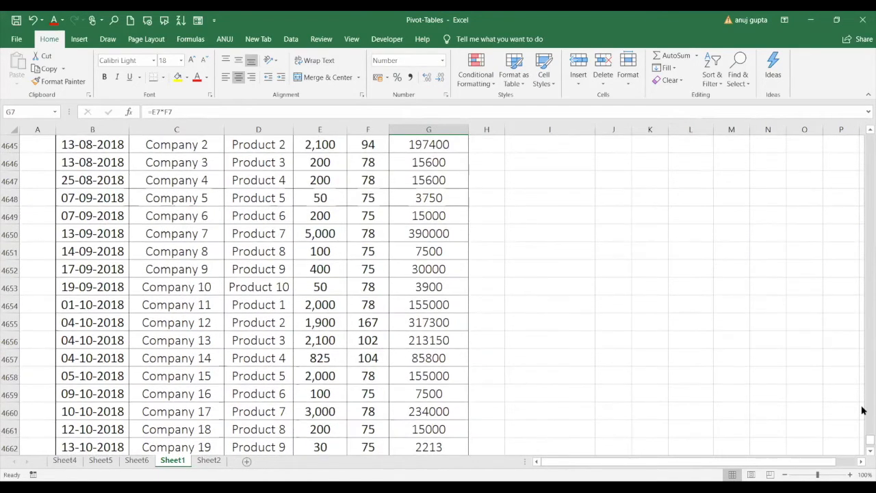
pyautogui.scroll(-12, 861, 460)
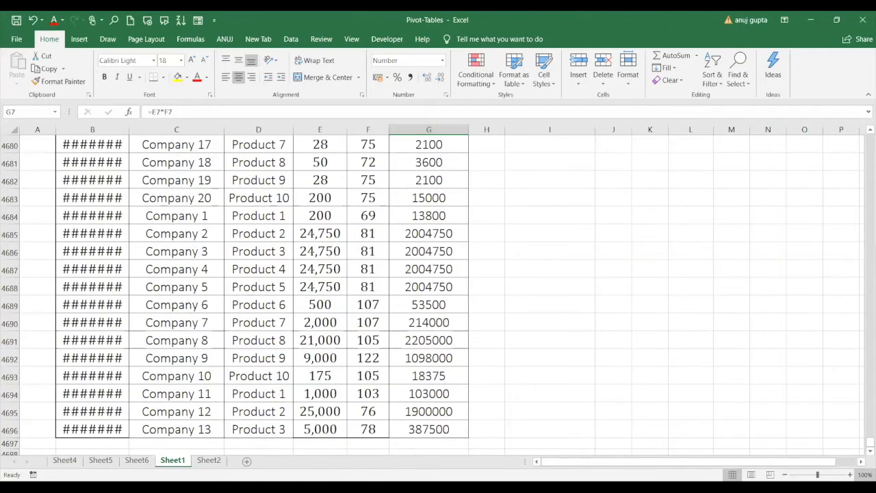
pyautogui.click(428, 444)
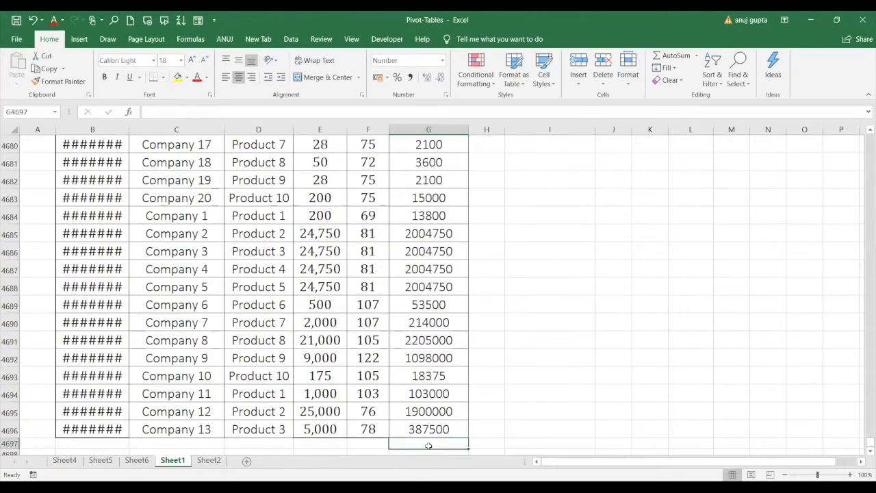
pyautogui.write('1111111')
pyautogui.press('Return')
pyautogui.click(448, 425)
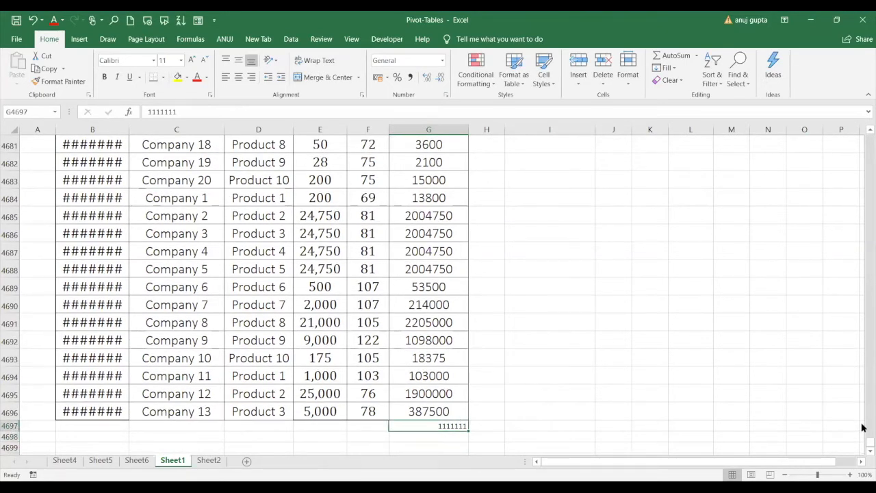
pyautogui.moveTo(862, 321); pyautogui.dragTo(864, 139)
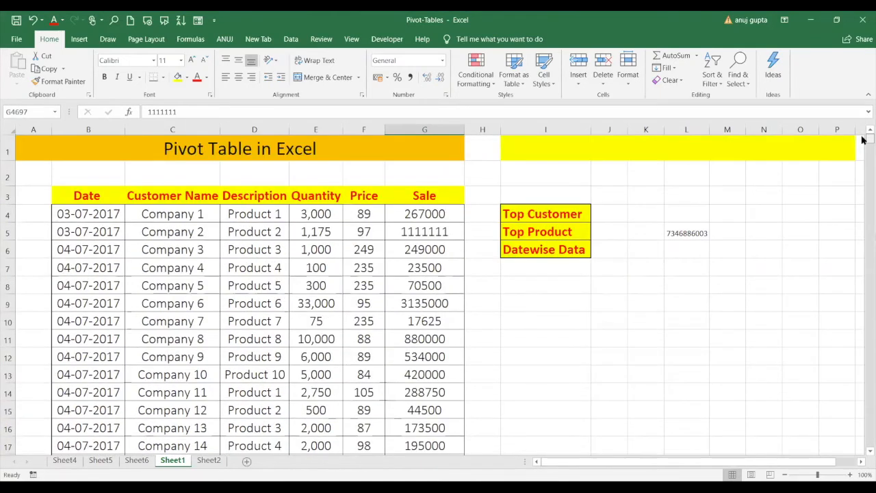
pyautogui.click(688, 234)
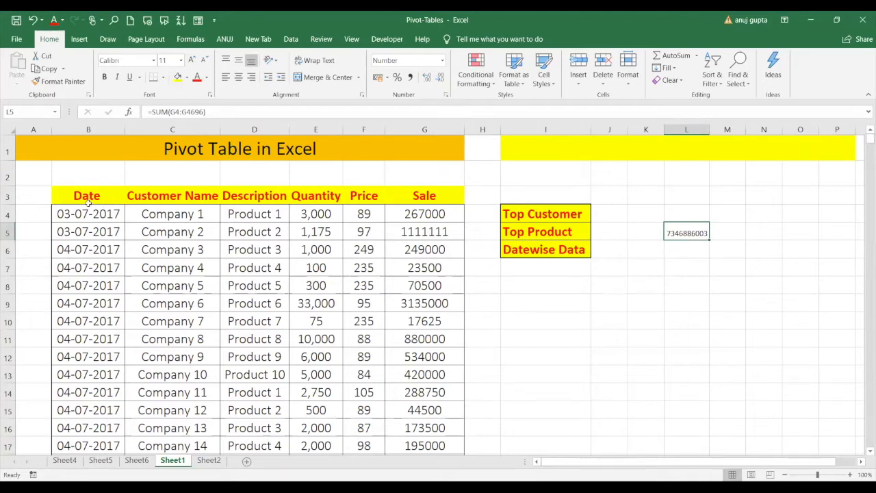
# Step: Copy the table range B3:G17 with its headers and paste it at cell R4
pyautogui.moveTo(82, 197); pyautogui.dragTo(414, 442)
pyautogui.hotkey('ctrl', 'c')
pyautogui.press('Right')
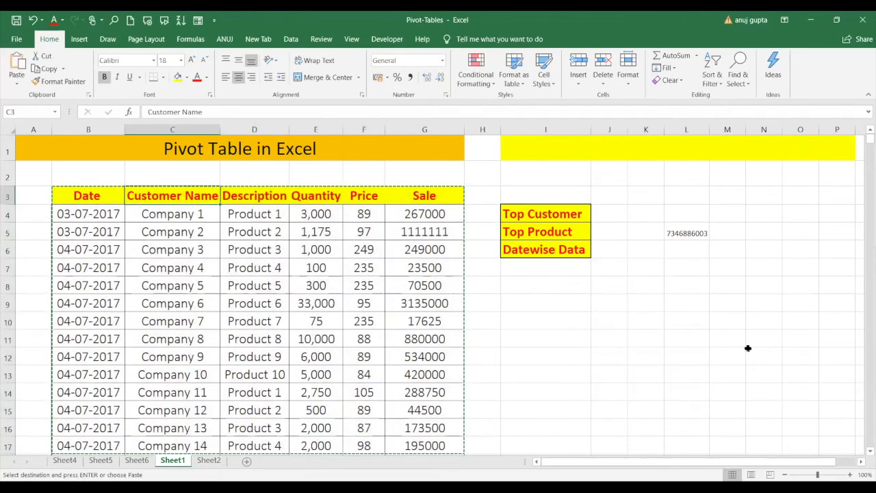
pyautogui.click(734, 339)
pyautogui.press('Right')
pyautogui.press('Right')
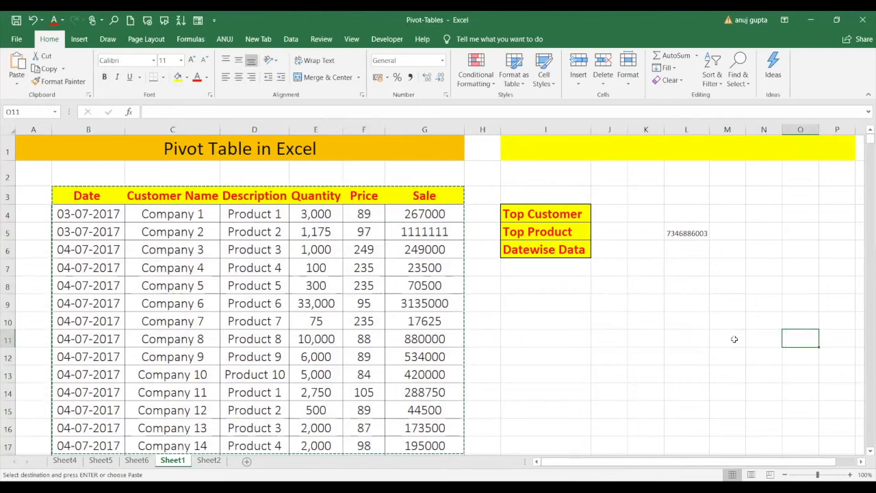
pyautogui.press('Right')
pyautogui.press('Right')
pyautogui.press('Right')
pyautogui.press('Right')
pyautogui.press('Right')
pyautogui.press('Right')
pyautogui.press('Right')
pyautogui.press('Right')
pyautogui.press('Right')
pyautogui.press('Right')
pyautogui.press('Right')
pyautogui.press('Right')
pyautogui.press('Right')
pyautogui.press('Right')
pyautogui.press('Right')
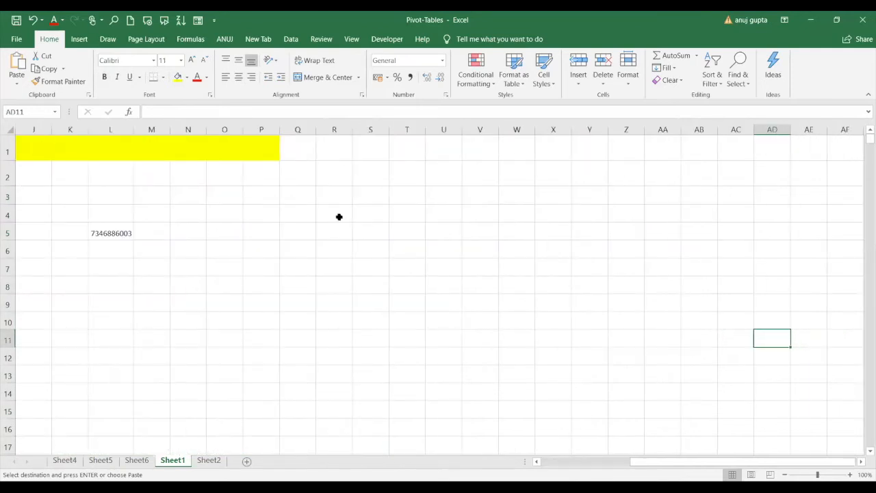
pyautogui.click(339, 217)
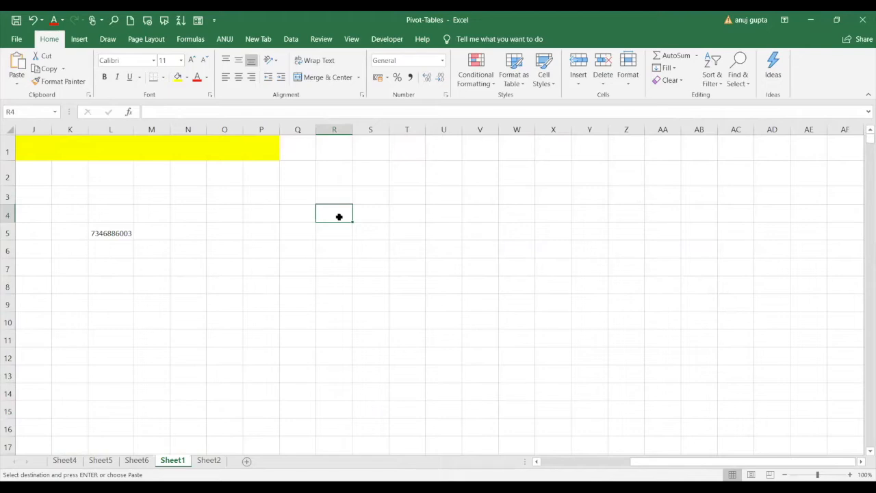
pyautogui.hotkey('ctrl', 'v')
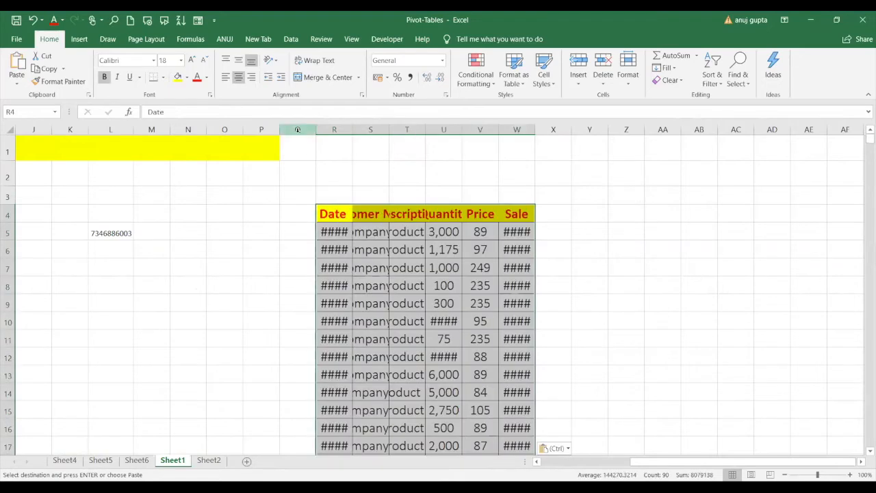
# Step: AutoFit the widths of columns R through W to the contents of the pasted table
pyautogui.doubleClick(353, 130)
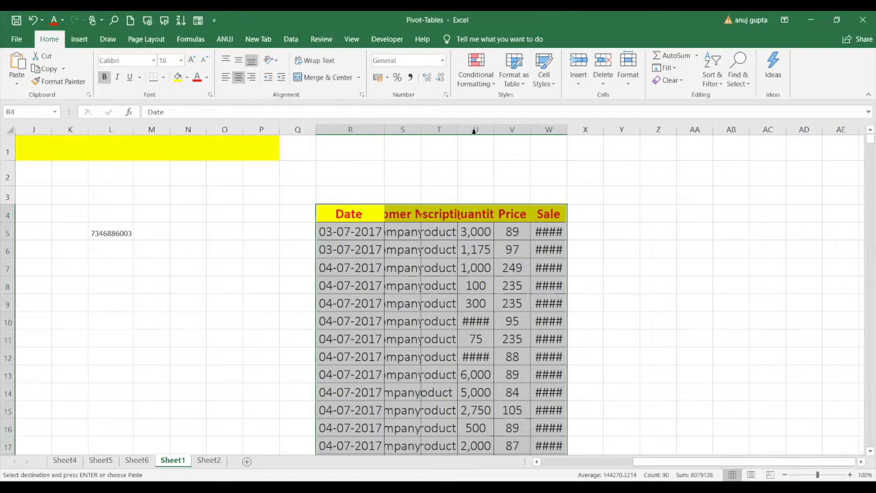
pyautogui.doubleClick(420, 132)
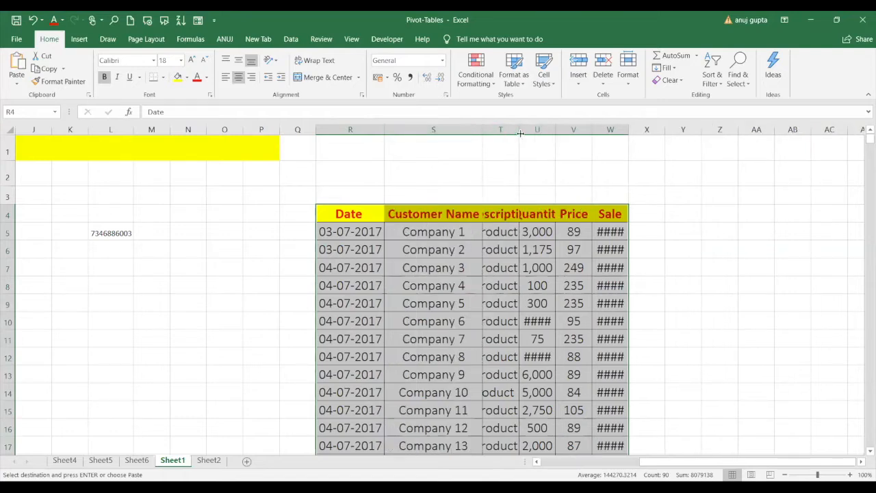
pyautogui.doubleClick(519, 132)
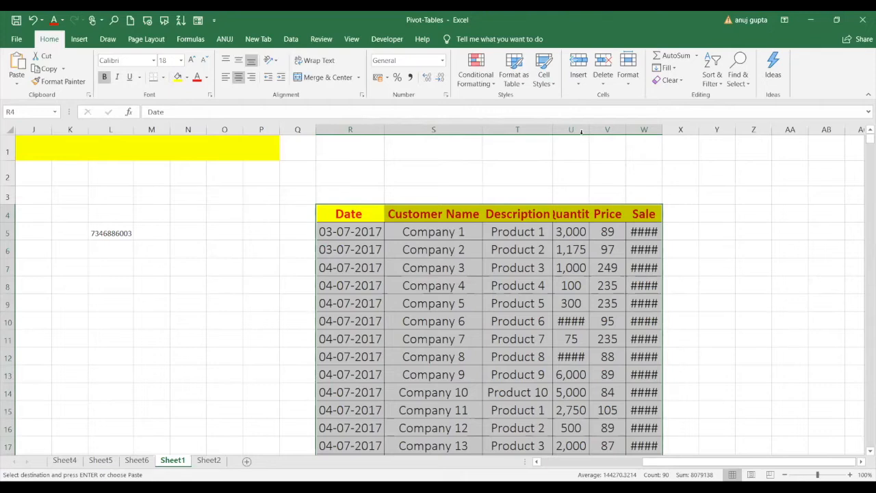
pyautogui.doubleClick(588, 132)
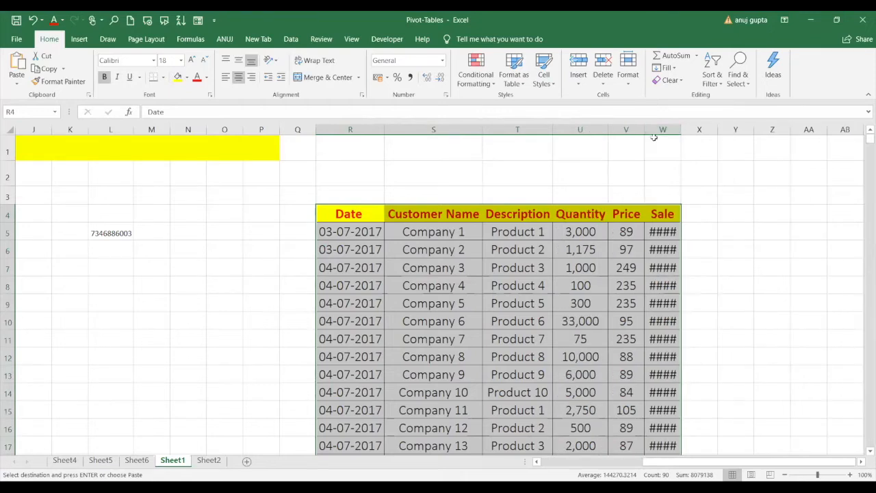
pyautogui.doubleClick(643, 131)
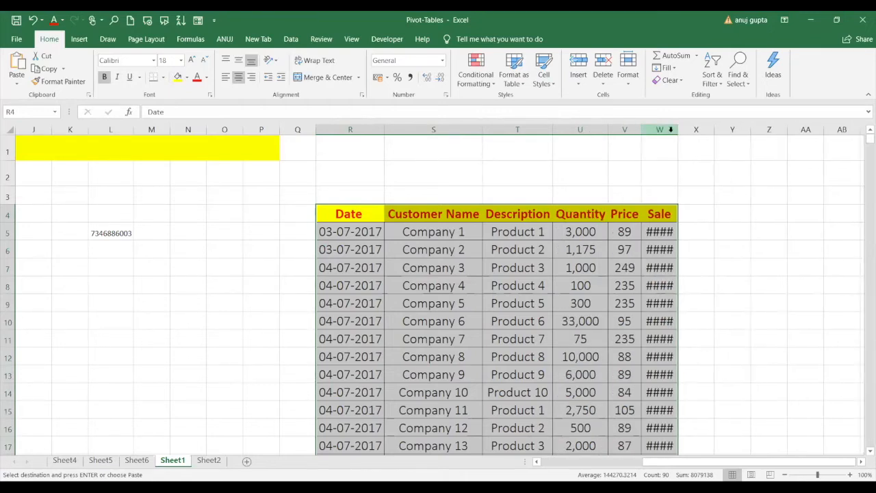
pyautogui.doubleClick(676, 133)
# Step: Look through the pasted table down to its last row and return to the top of the sheet
pyautogui.click(735, 250)
pyautogui.press('Down')
pyautogui.press('Down')
pyautogui.press('Down')
pyautogui.press('Down')
pyautogui.press('Down')
pyautogui.press('Down')
pyautogui.press('Down')
pyautogui.press('Down')
pyautogui.press('Down')
pyautogui.press('Down')
pyautogui.press('Down')
pyautogui.press('Down')
pyautogui.press('Down')
pyautogui.press('Down')
pyautogui.press('Down')
pyautogui.press('Down')
pyautogui.press('Down')
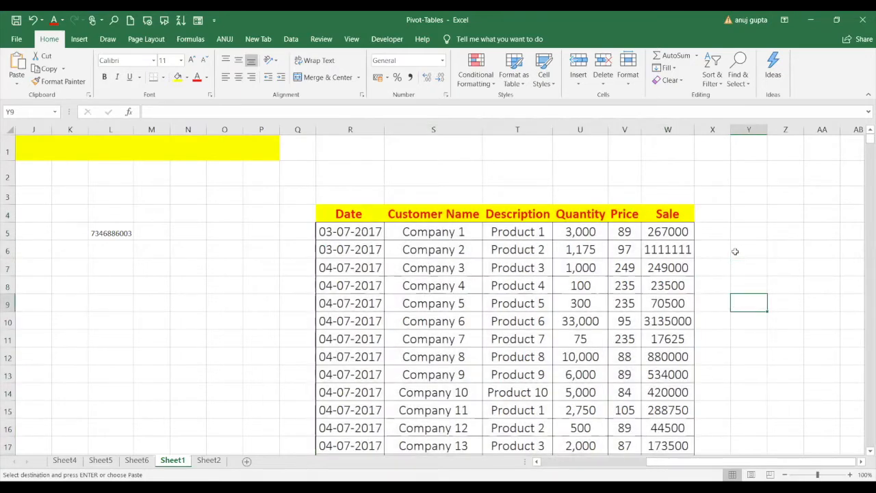
pyautogui.click(735, 252)
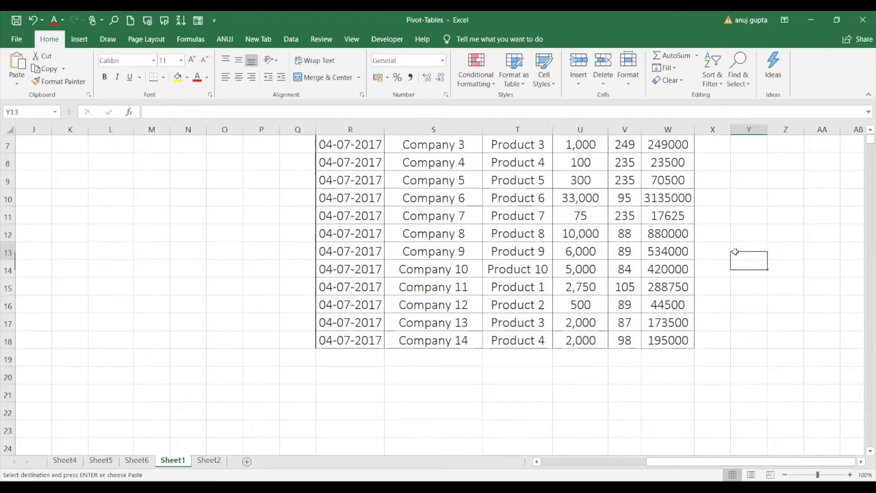
pyautogui.hotkey('ctrl', 'Up')
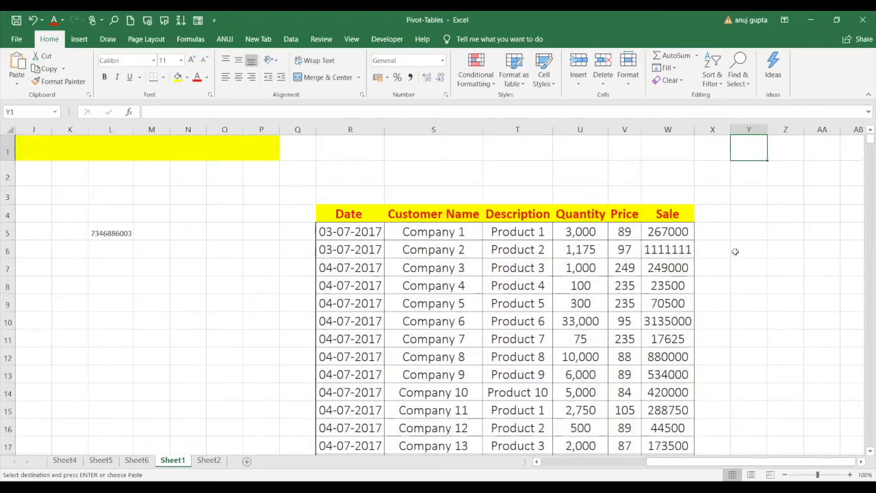
# Step: Look down the Sale column of the pasted table from its first entry to the empty cell W19
pyautogui.click(656, 230)
pyautogui.press('Down')
pyautogui.press('Down')
pyautogui.press('Down')
pyautogui.press('Down')
pyautogui.press('Down')
pyautogui.press('Down')
pyautogui.press('Down')
pyautogui.press('Down')
pyautogui.press('Down')
pyautogui.press('Down')
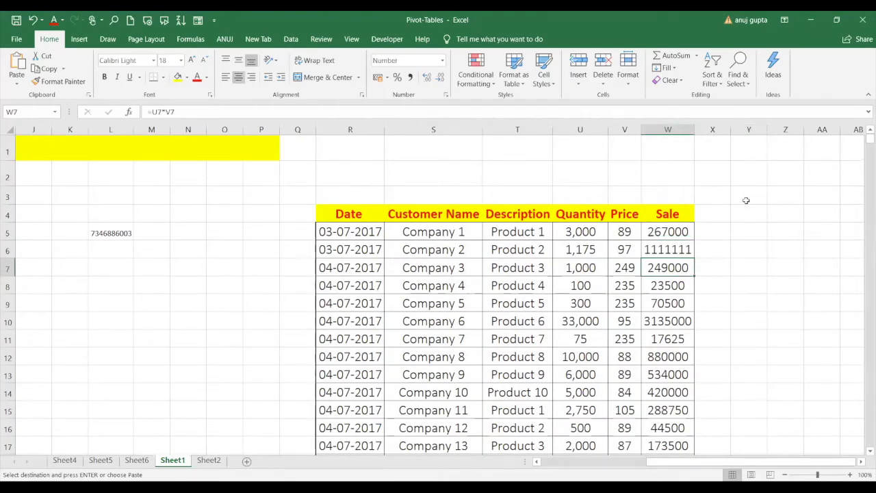
pyautogui.press('Down')
pyautogui.press('Down')
pyautogui.press('Down')
pyautogui.press('Down')
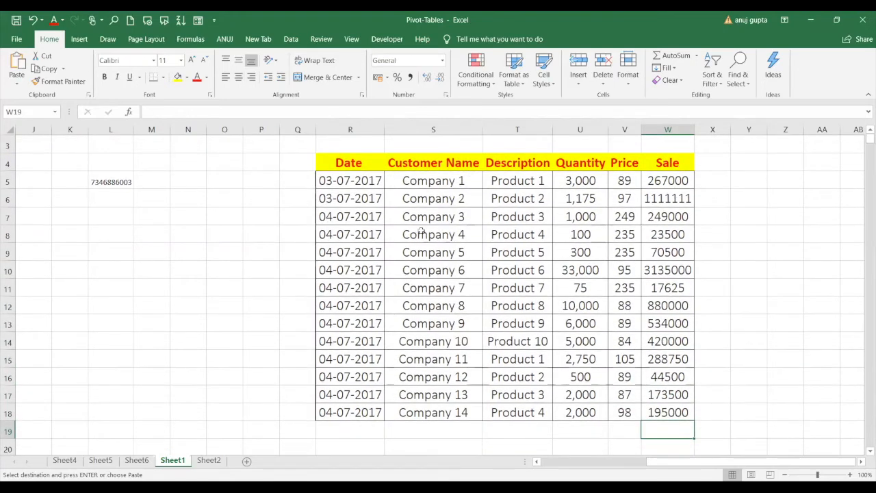
# Step: Sum the pasted table's Sale values in cell L8 with the formula =SUM(W5:W18)
pyautogui.click(109, 232)
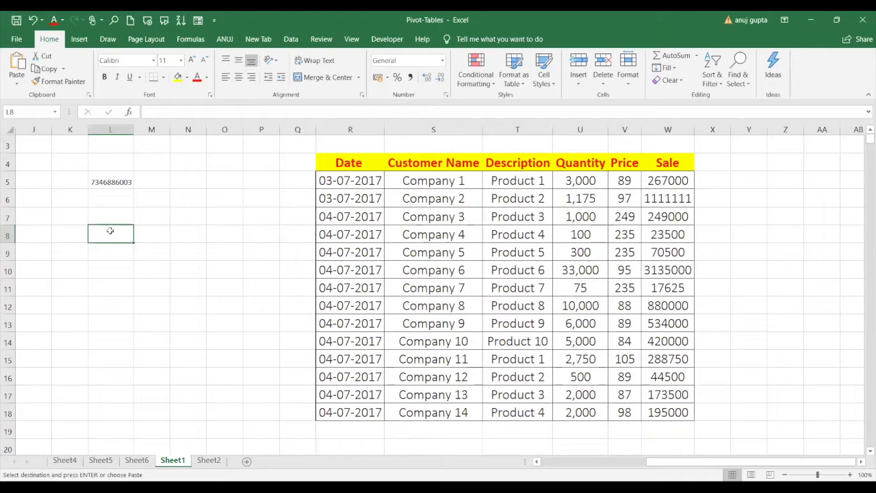
pyautogui.write('=')
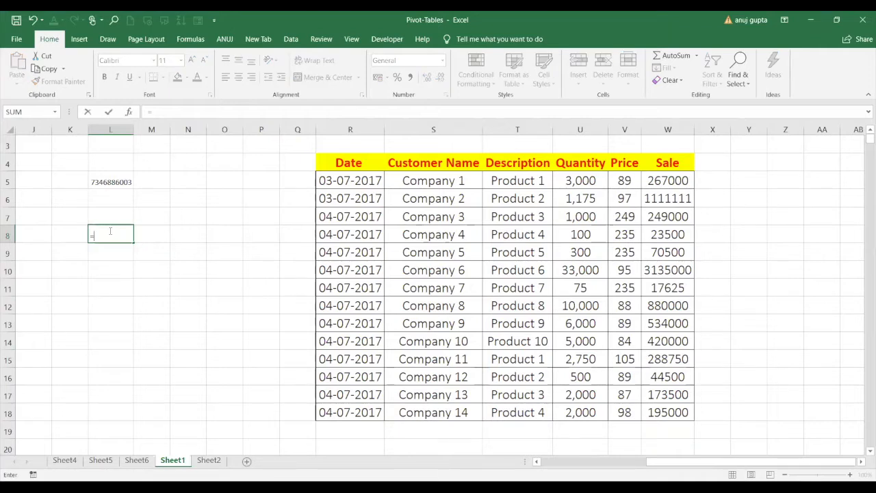
pyautogui.write('SUM((')
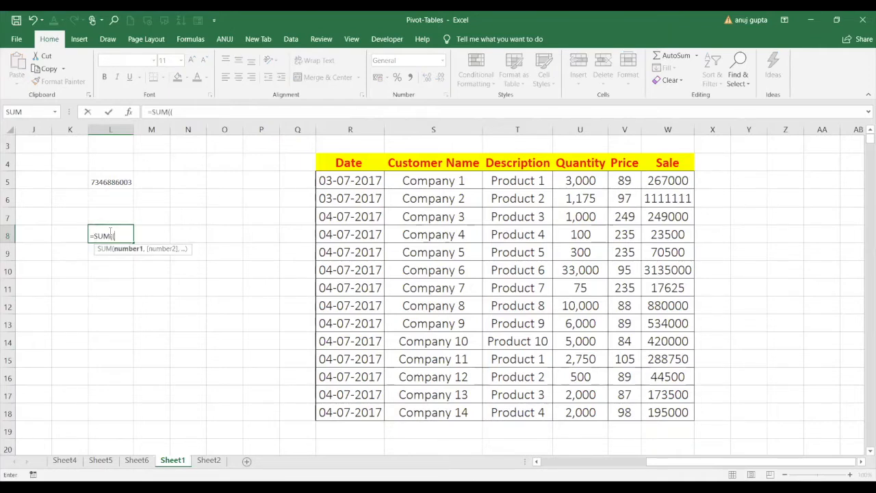
pyautogui.press('BackSpace')
pyautogui.click(681, 182)
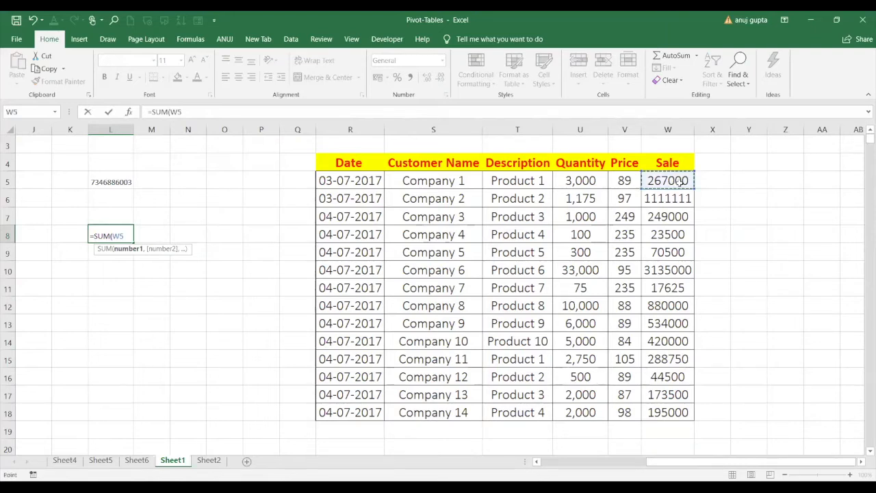
pyautogui.moveTo(681, 181); pyautogui.dragTo(653, 406)
pyautogui.press('Return')
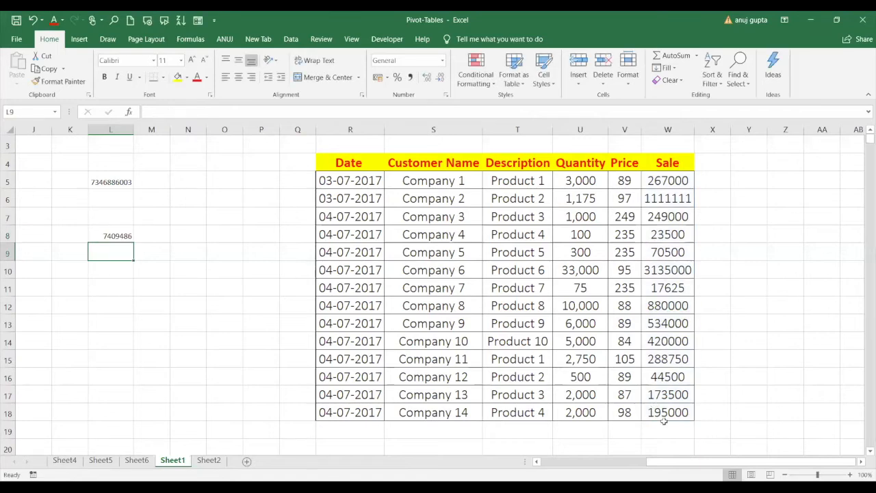
# Step: Enter 123456 in cell W19 just below the last Sale value and check the sum formula in L8
pyautogui.click(657, 434)
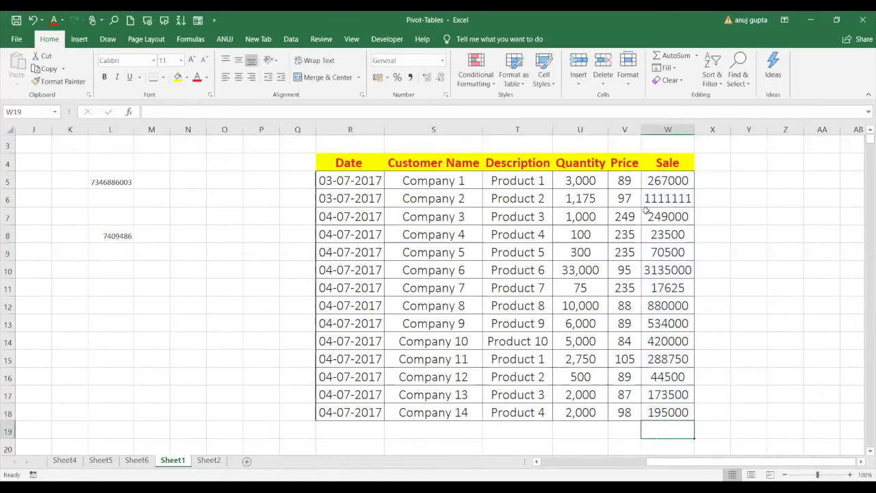
pyautogui.write('123456')
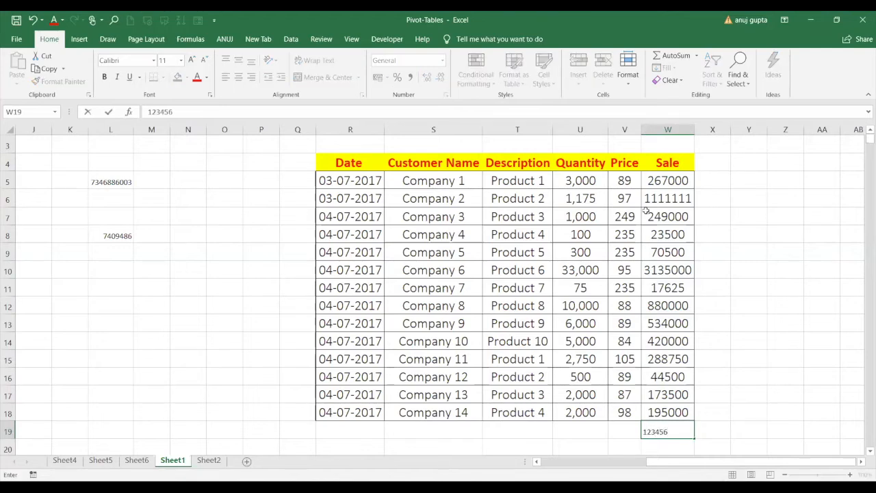
pyautogui.press('Return')
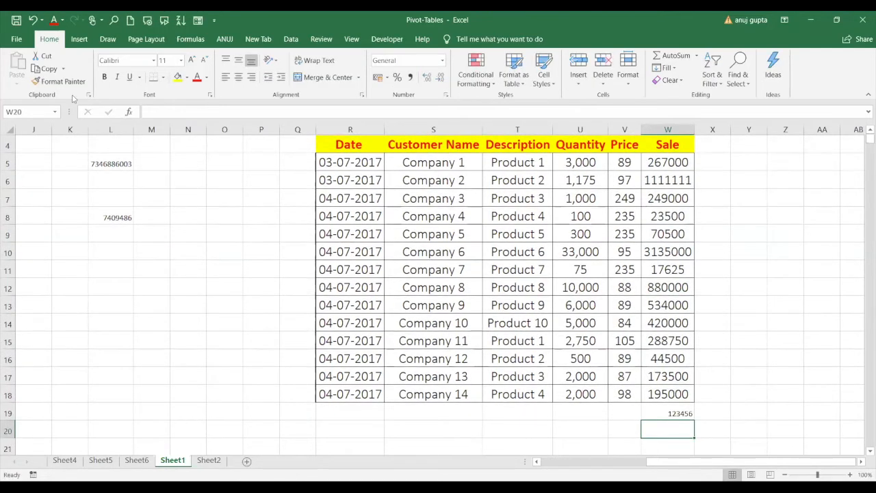
pyautogui.click(111, 216)
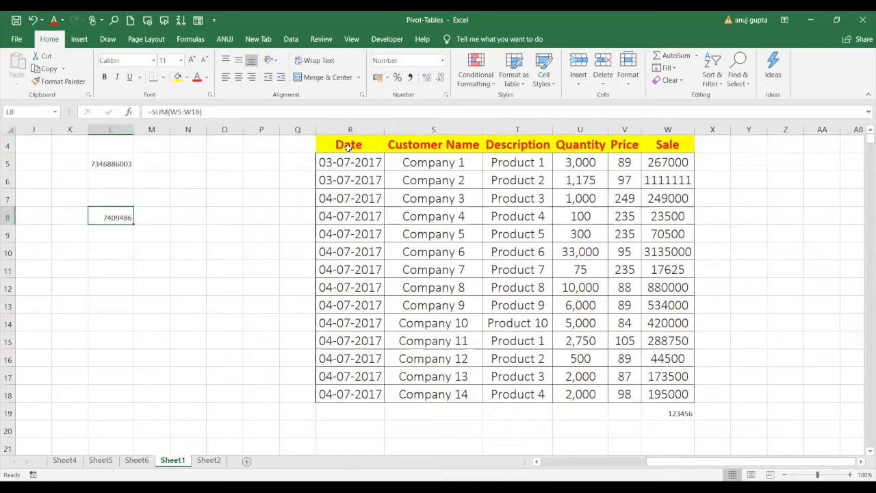
# Step: Convert the range R4:W18 into an Excel table with headers
pyautogui.moveTo(348, 147); pyautogui.dragTo(606, 290)
pyautogui.moveTo(686, 383); pyautogui.dragTo(683, 393)
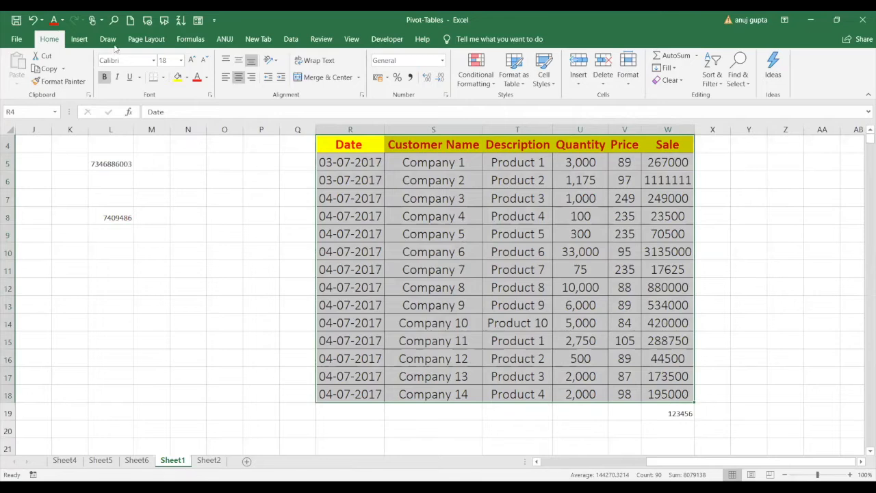
pyautogui.click(88, 41)
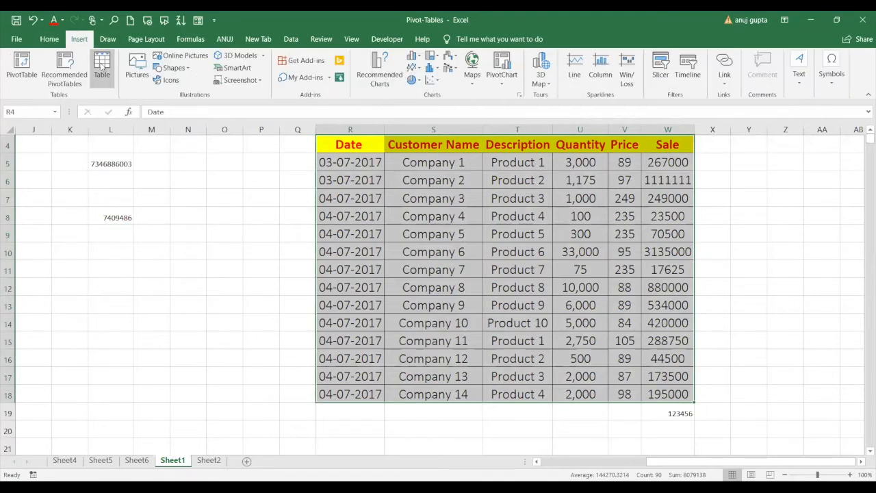
pyautogui.click(101, 65)
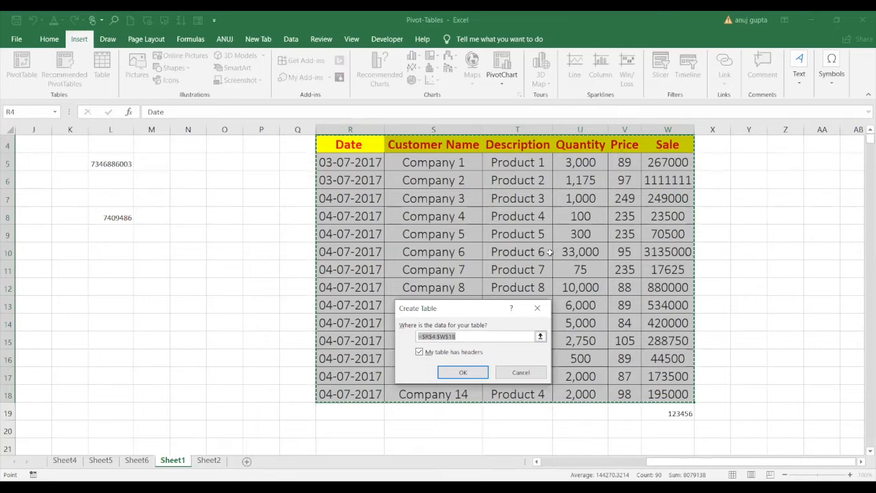
pyautogui.click(464, 372)
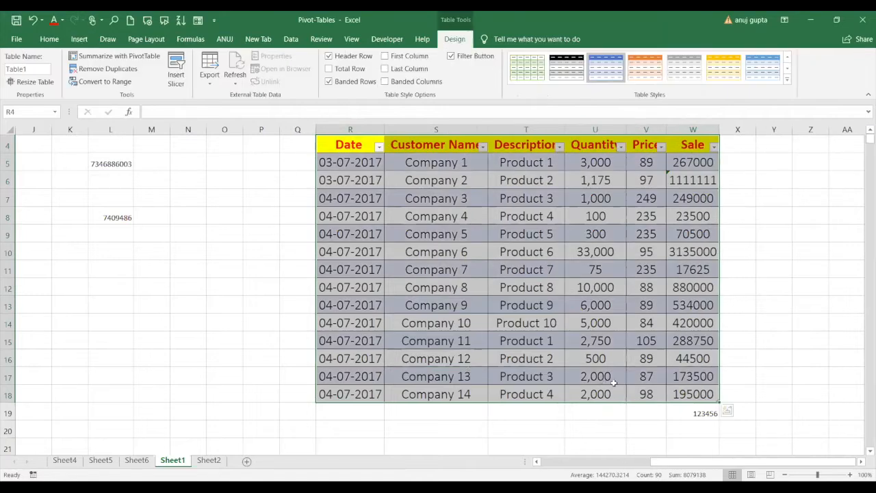
pyautogui.click(758, 337)
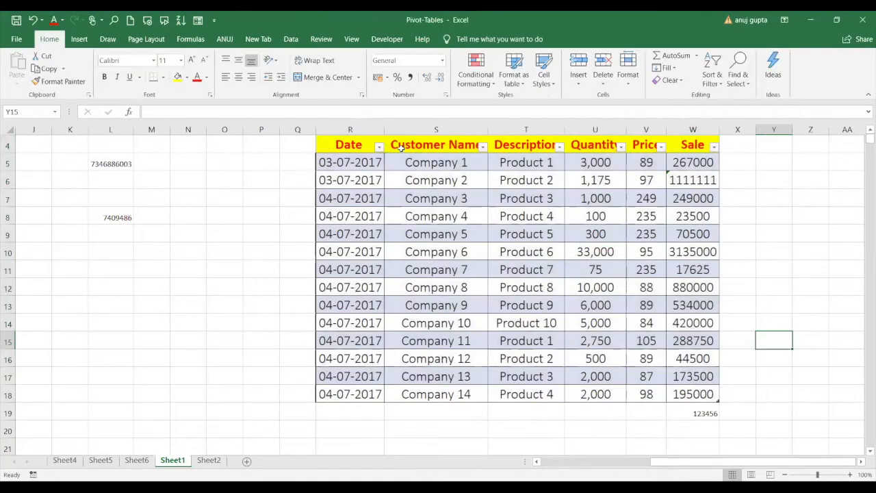
# Step: Append a new row after the table's last record and enter 1234567 as its Sale value in W19
pyautogui.click(711, 394)
pyautogui.press('Tab')
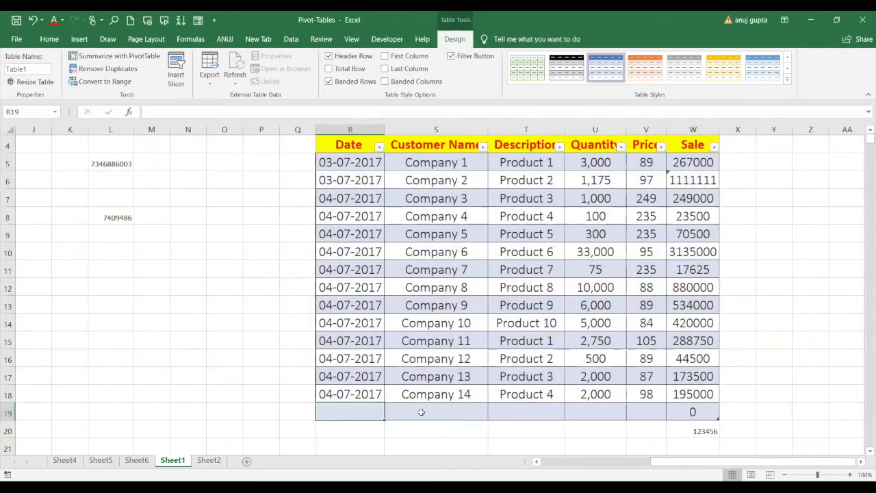
pyautogui.click(694, 411)
pyautogui.write('1234567')
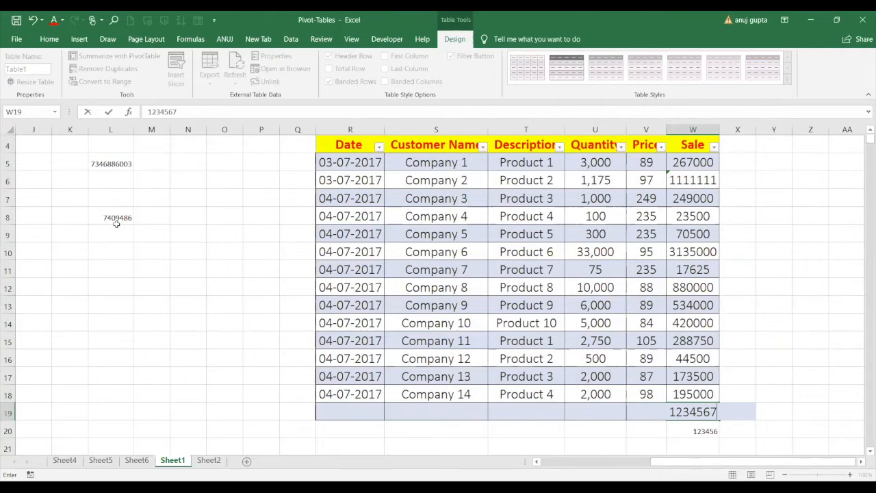
pyautogui.press('Return')
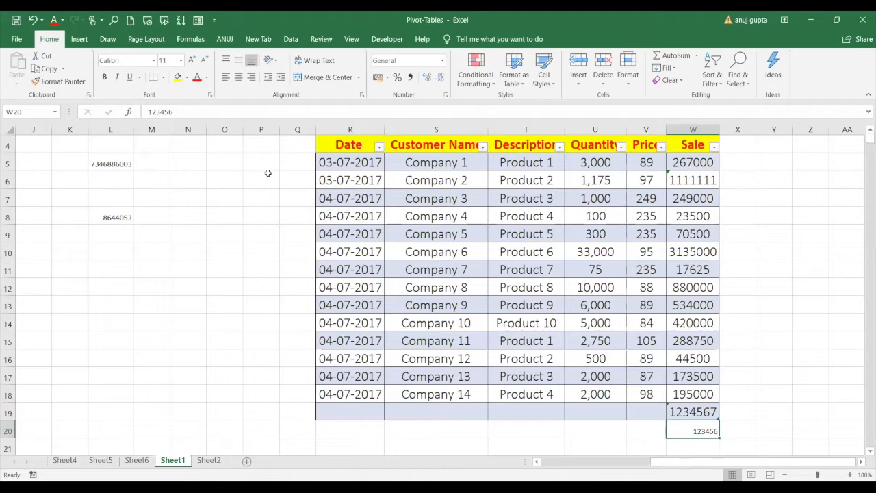
# Step: Undo the added row, its Sale value and the table conversion, returning R4:W18 to a plain range
pyautogui.click(559, 356)
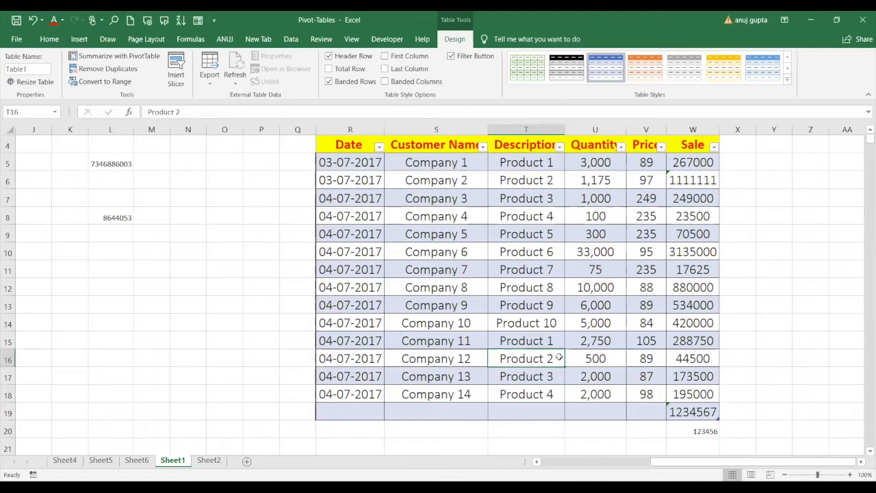
pyautogui.hotkey('ctrl', 'z')
pyautogui.hotkey('ctrl', 'z')
pyautogui.hotkey('ctrl', 'z')
pyautogui.hotkey('ctrl', 'z')
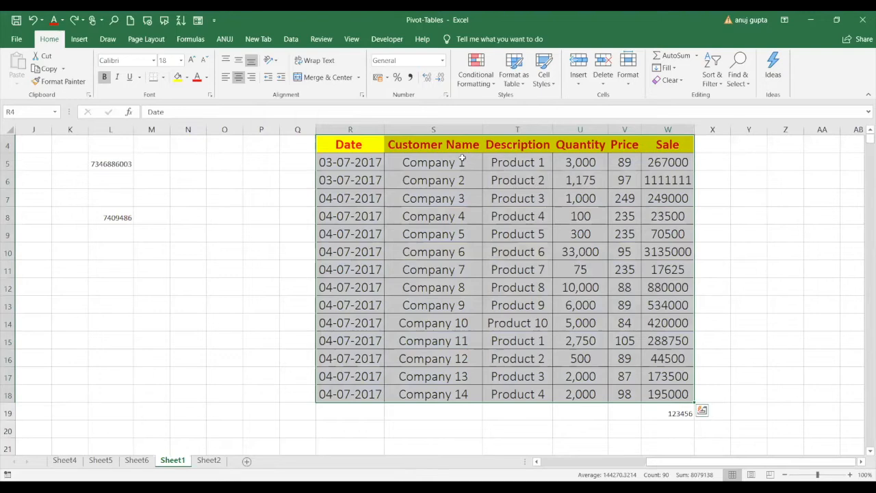
# Step: Create a table with headers from R4:W18 again and apply the blue banded table style
pyautogui.moveTo(338, 146); pyautogui.dragTo(674, 392)
pyautogui.hotkey('ctrl', 't')
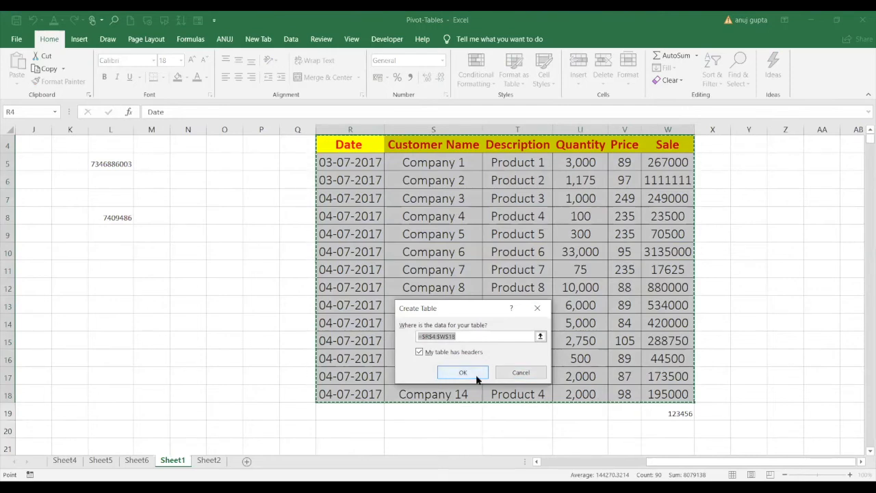
pyautogui.click(477, 379)
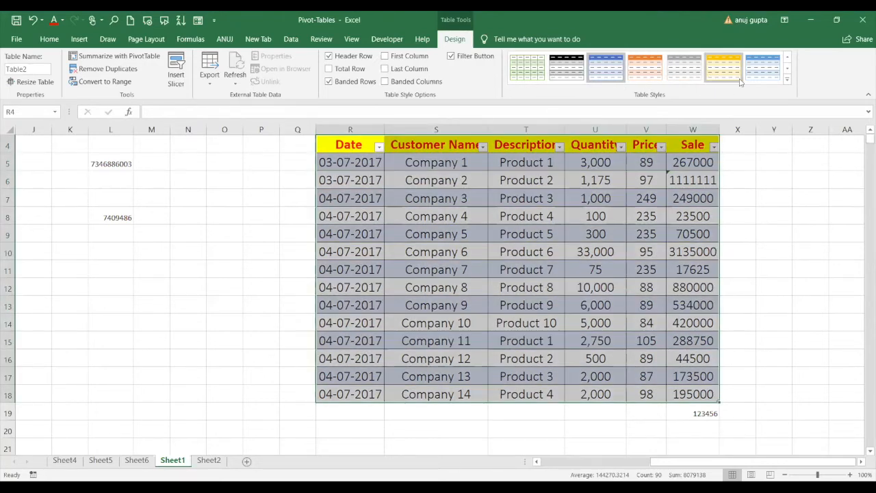
pyautogui.click(605, 79)
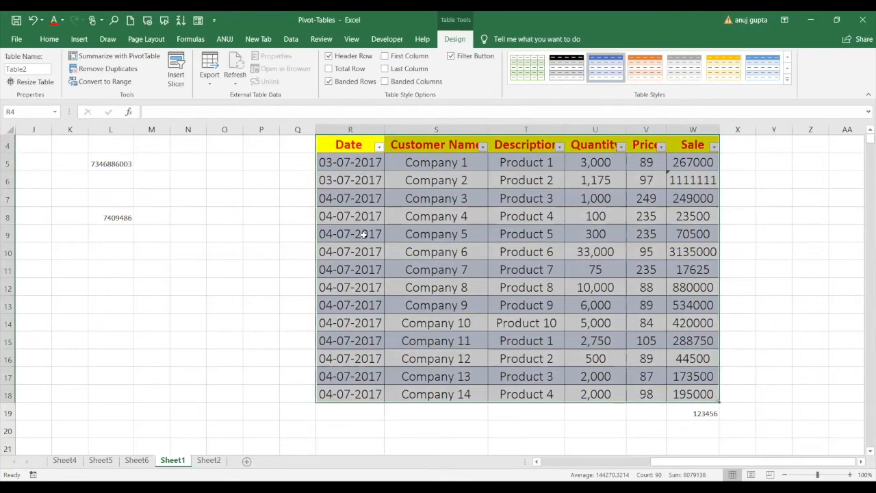
# Step: Undo the table creation and delete the stray 123456 entry from cell W19
pyautogui.hotkey('ctrl', 'z')
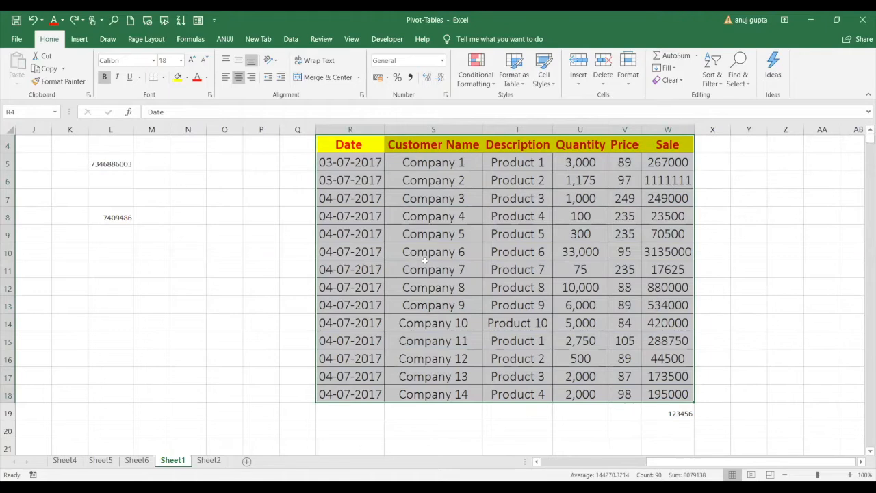
pyautogui.click(677, 411)
pyautogui.press('Delete')
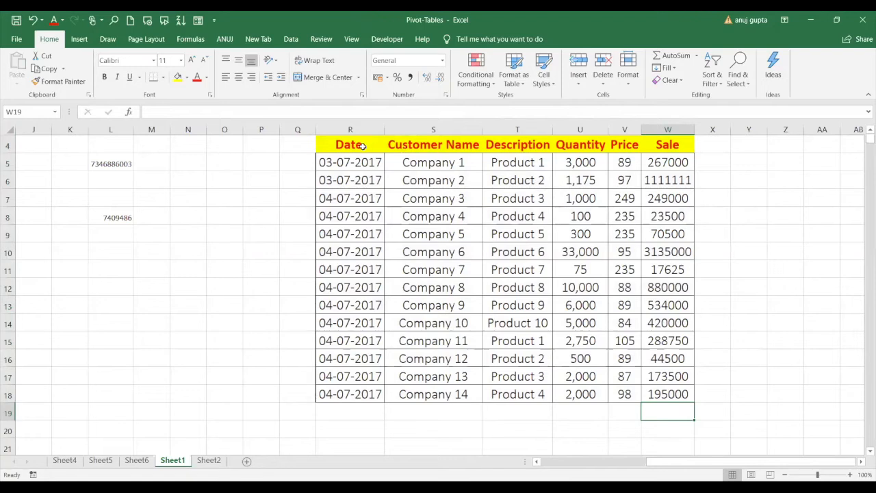
# Step: Turn the cleaned-up range R4:W18 into a table with headers
pyautogui.moveTo(363, 146); pyautogui.dragTo(656, 395)
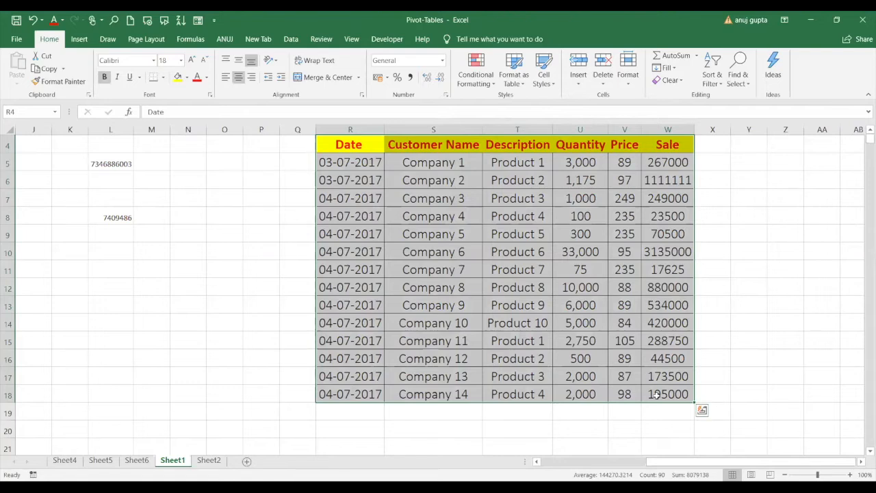
pyautogui.hotkey('ctrl', 't')
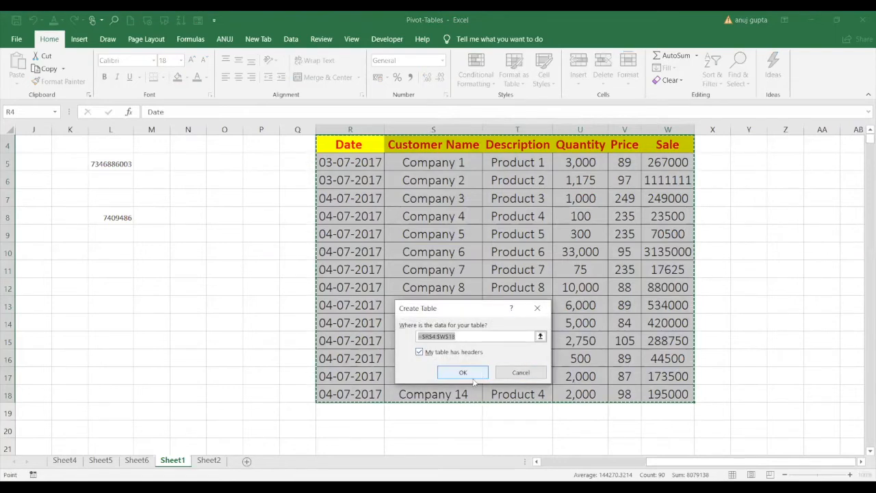
pyautogui.click(472, 378)
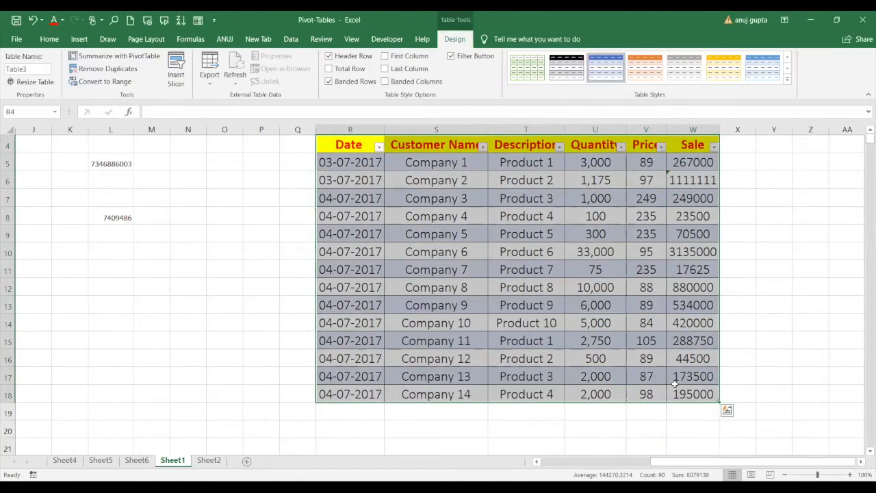
# Step: Add a new table row 19 with the Sale value 1234567 and check the sum formula in L8
pyautogui.click(711, 394)
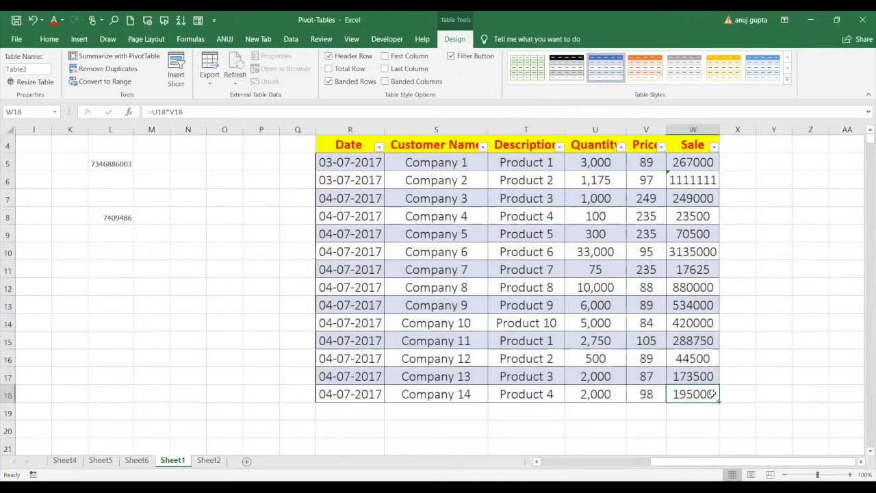
pyautogui.press('Tab')
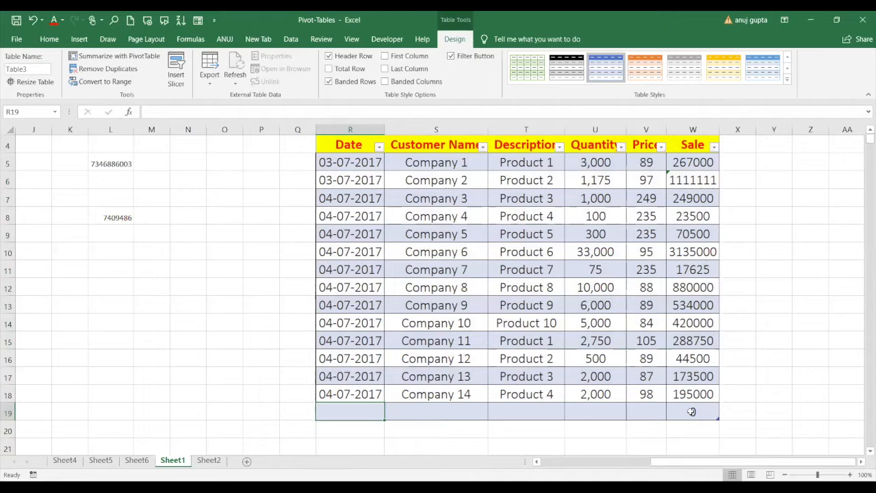
pyautogui.click(691, 411)
pyautogui.write('1234567')
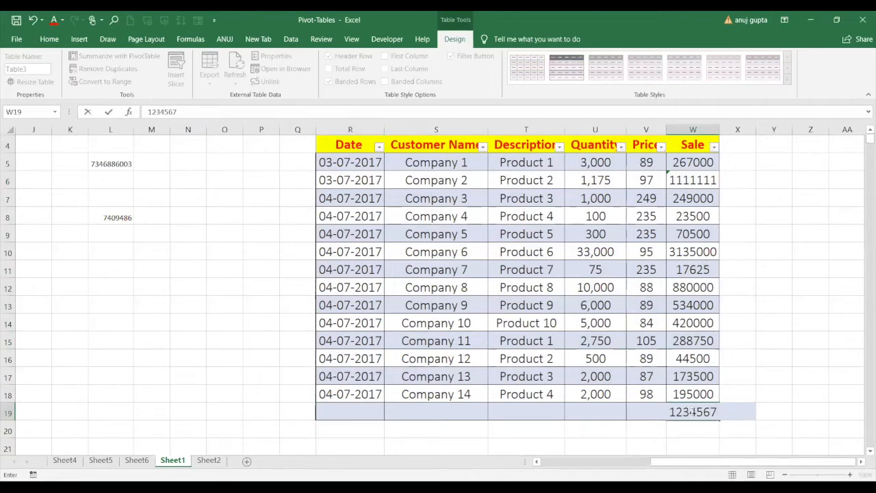
pyautogui.press('Return')
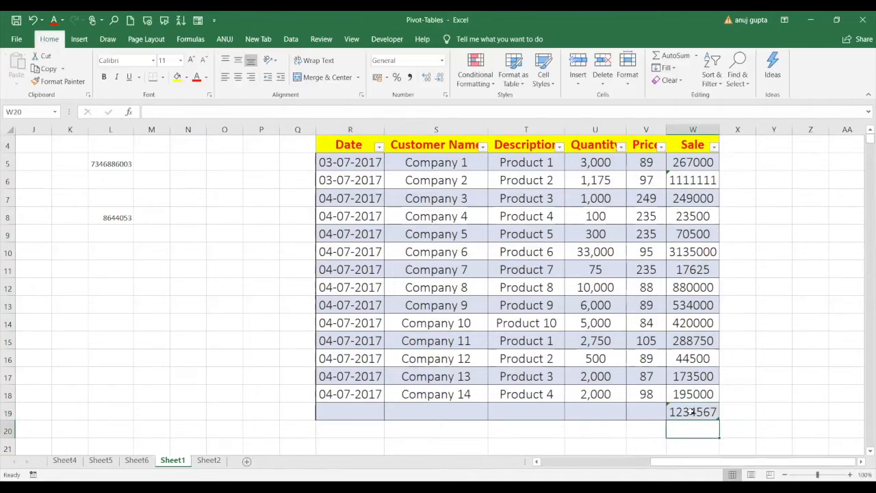
pyautogui.click(106, 221)
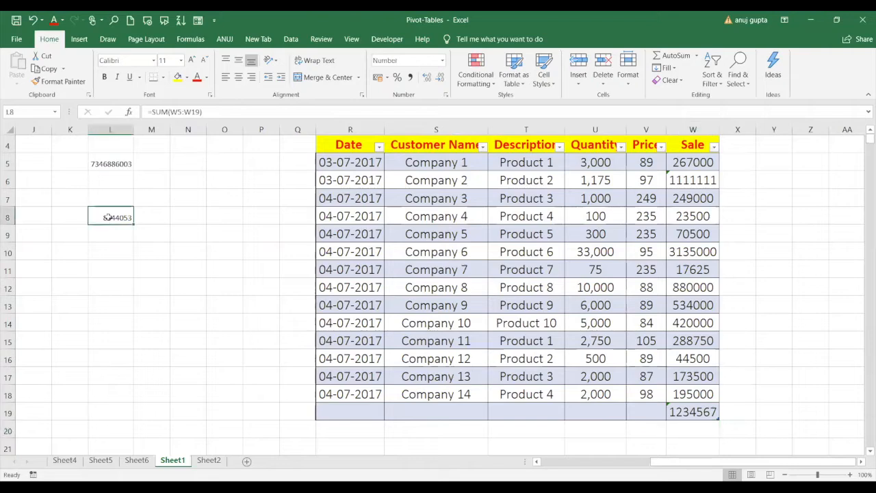
# Step: Add a new table row 20 with the Sale value 111111
pyautogui.click(709, 414)
pyautogui.press('Tab')
pyautogui.press('Tab')
pyautogui.press('Tab')
pyautogui.press('Tab')
pyautogui.press('Tab')
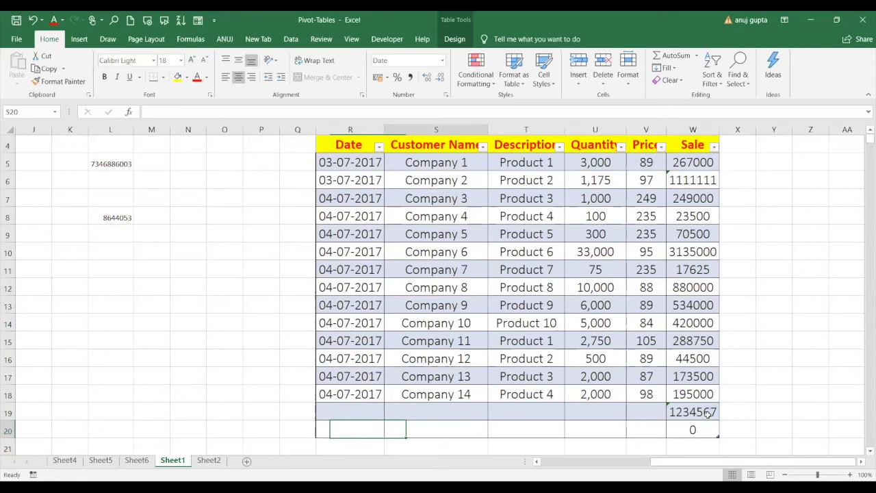
pyautogui.press('Tab')
pyautogui.write('111111')
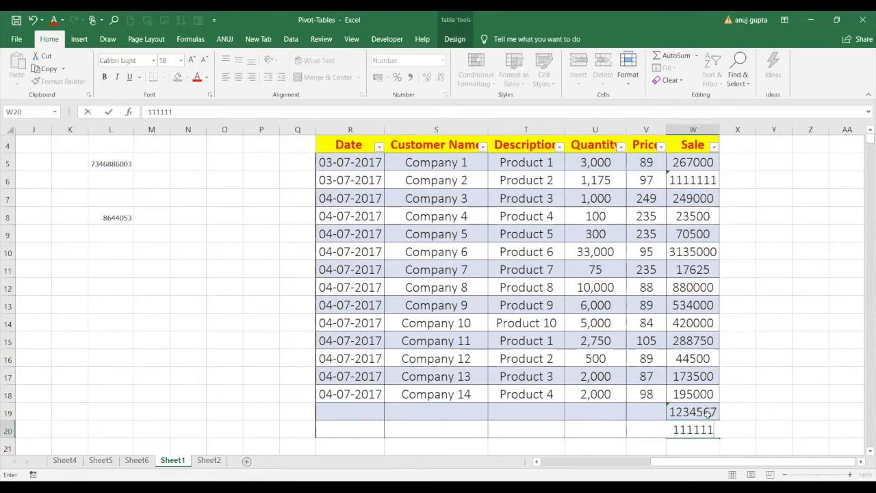
pyautogui.press('Return')
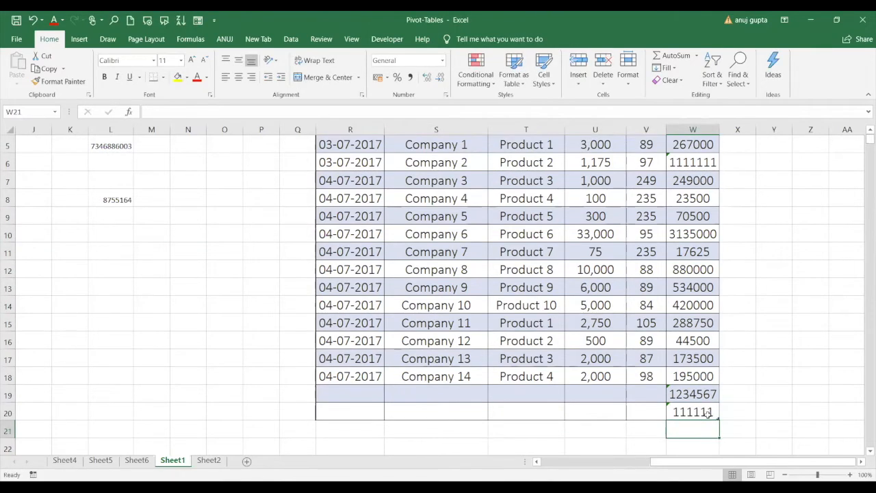
# Step: Examine how the table's header labels behave while moving up and down the Customer Name column from row 20
pyautogui.click(451, 411)
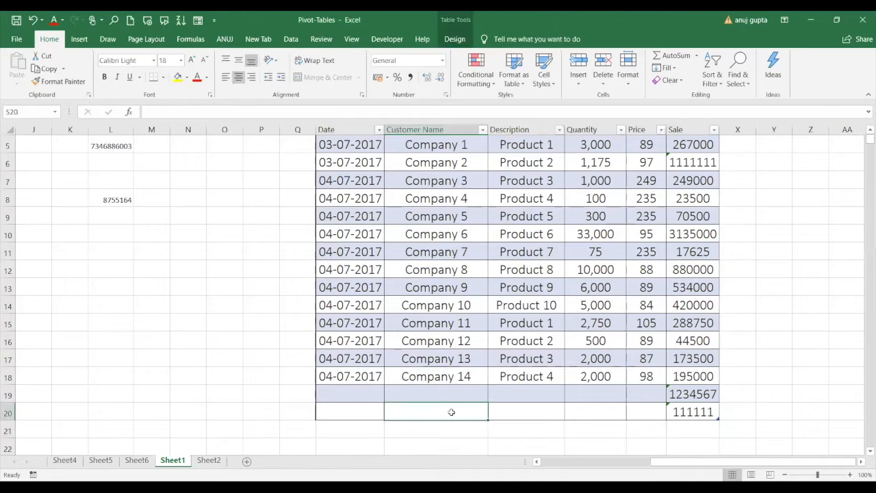
pyautogui.press('Up')
pyautogui.press('Up')
pyautogui.press('Up')
pyautogui.press('Up')
pyautogui.press('Up')
pyautogui.press('Up')
pyautogui.press('Up')
pyautogui.press('Up')
pyautogui.press('Up')
pyautogui.press('Up')
pyautogui.press('Up')
pyautogui.press('Up')
pyautogui.press('Up')
pyautogui.press('Up')
pyautogui.press('Up')
pyautogui.press('Up')
pyautogui.press('Up')
pyautogui.press('Up')
pyautogui.press('Up')
pyautogui.press('Down')
pyautogui.press('Down')
pyautogui.press('Down')
pyautogui.press('Down')
pyautogui.press('Down')
pyautogui.press('Down')
pyautogui.press('Down')
pyautogui.press('Down')
pyautogui.press('Down')
pyautogui.press('Down')
pyautogui.press('Down')
pyautogui.press('Down')
pyautogui.press('Down')
pyautogui.press('Down')
pyautogui.press('Down')
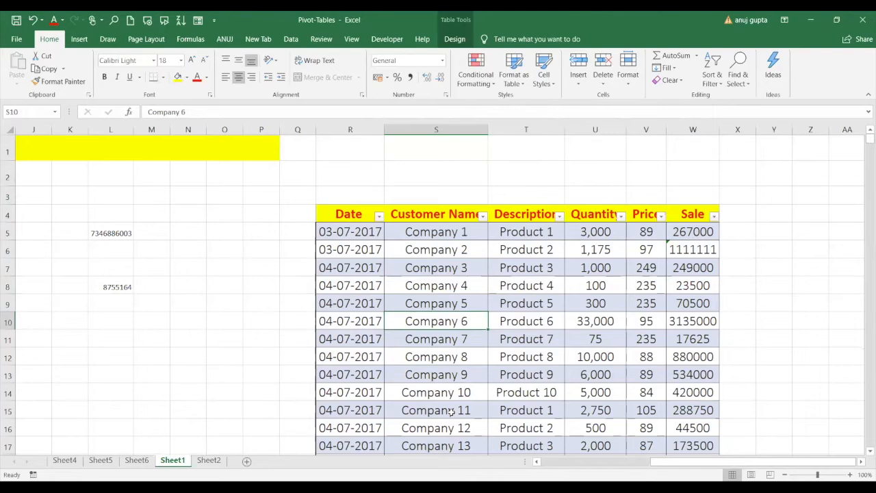
pyautogui.press('Down')
pyautogui.press('Down')
pyautogui.press('Down')
pyautogui.press('Down')
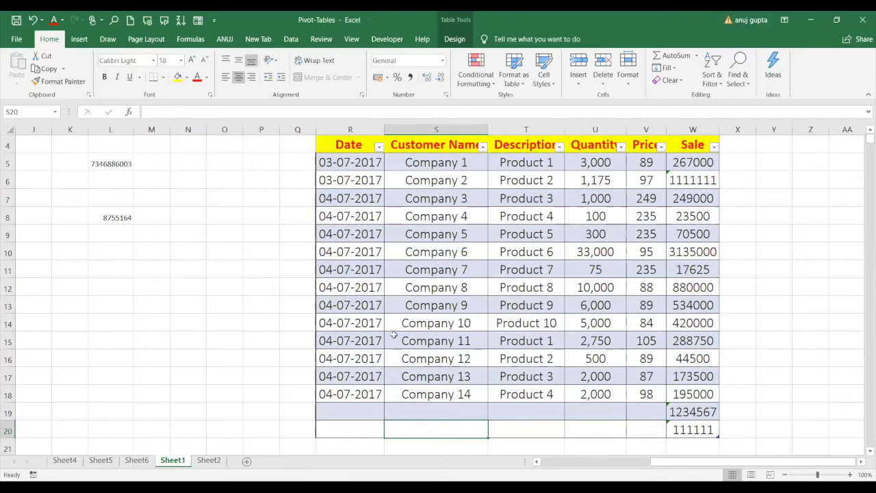
# Step: Look at the filter options of the Customer Name and Quantity columns without applying any filter
pyautogui.click(381, 156)
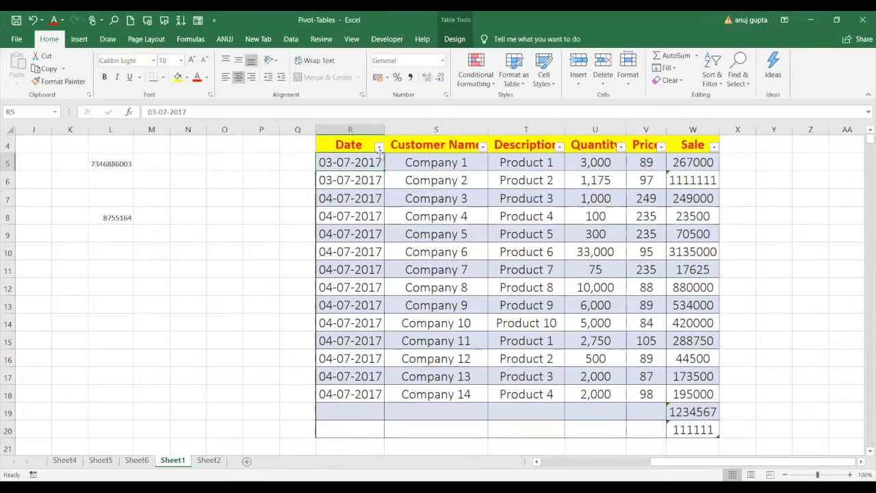
pyautogui.click(483, 147)
pyautogui.press('Escape')
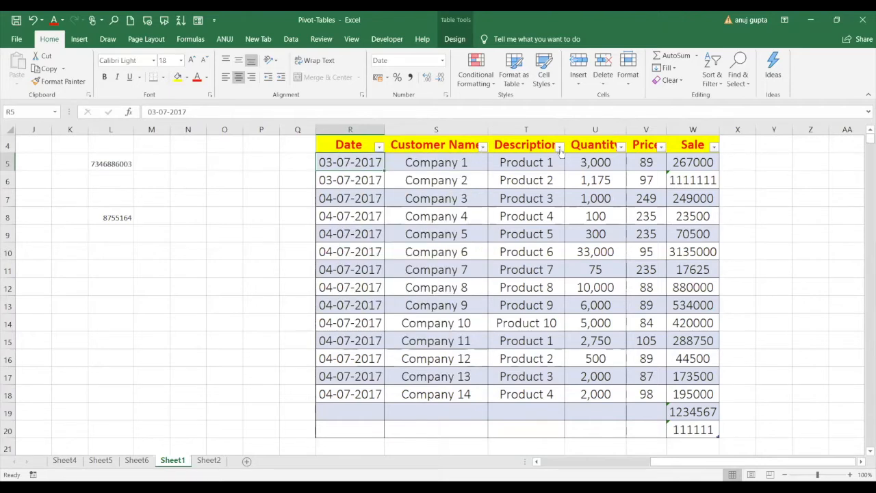
pyautogui.click(620, 147)
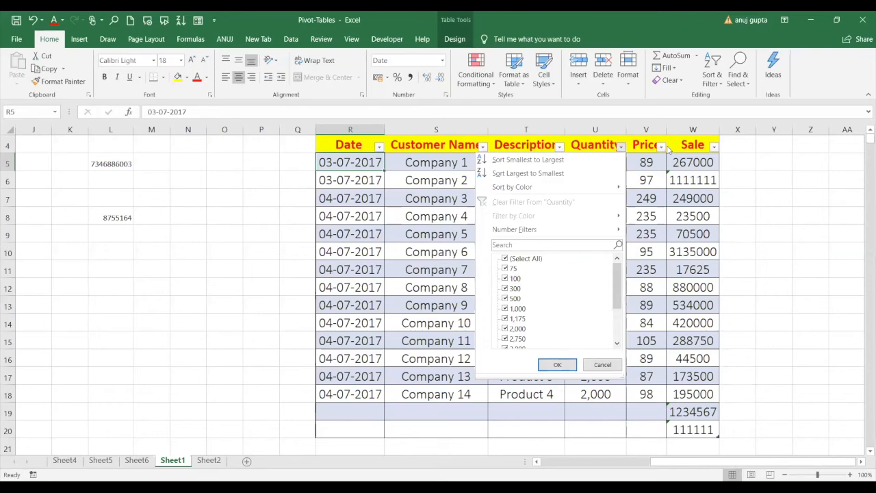
pyautogui.click(624, 148)
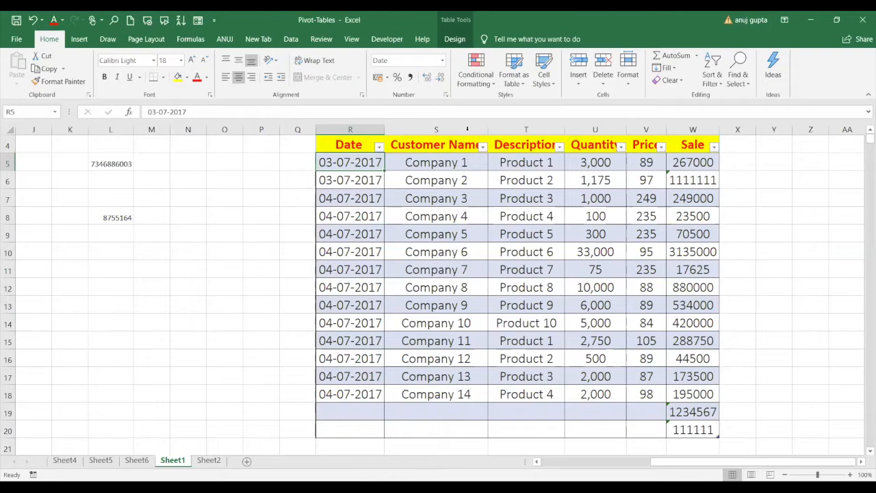
# Step: Move cell by cell from W18 through table rows 19 and 20 and append an empty row 21
pyautogui.click(673, 412)
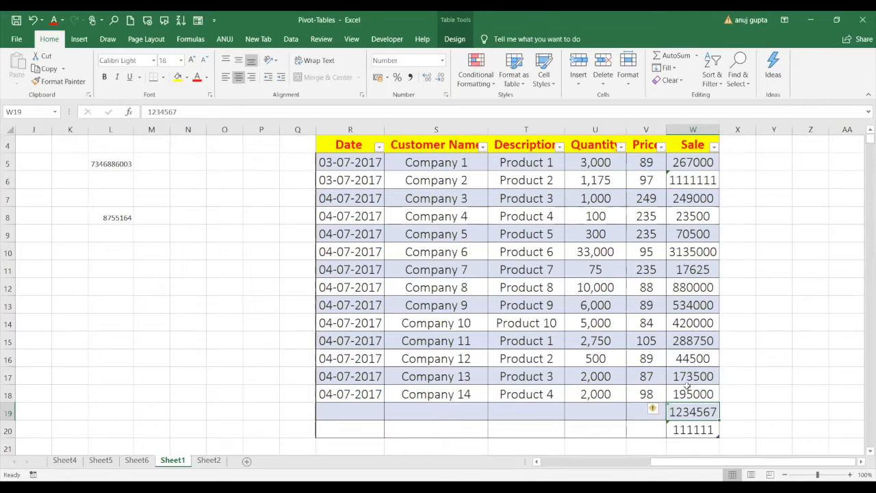
pyautogui.click(685, 394)
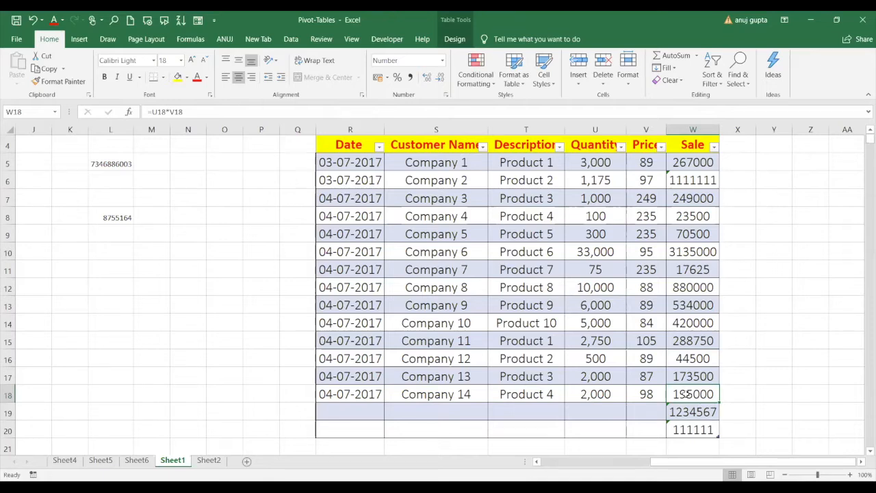
pyautogui.press('Tab')
pyautogui.press('Right')
pyautogui.press('Right')
pyautogui.press('Right')
pyautogui.press('Right')
pyautogui.press('Right')
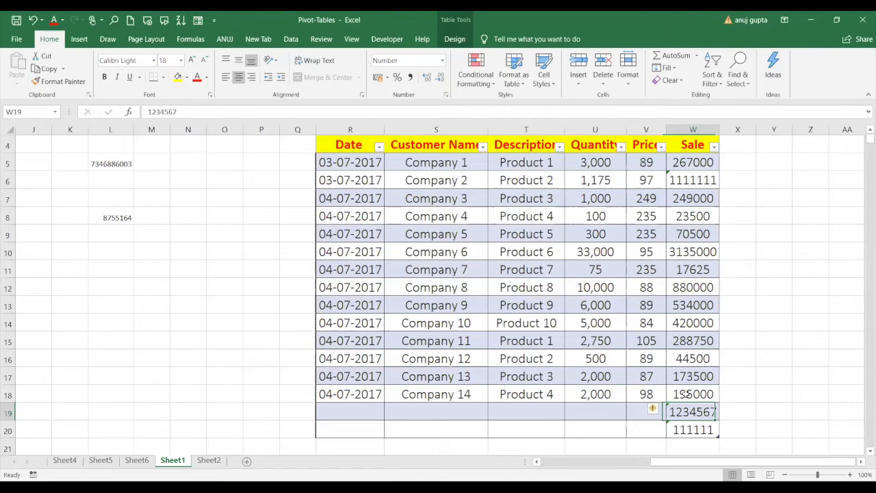
pyautogui.press('Tab')
pyautogui.press('Right')
pyautogui.press('Right')
pyautogui.press('Right')
pyautogui.press('Right')
pyautogui.press('Right')
pyautogui.press('Tab')
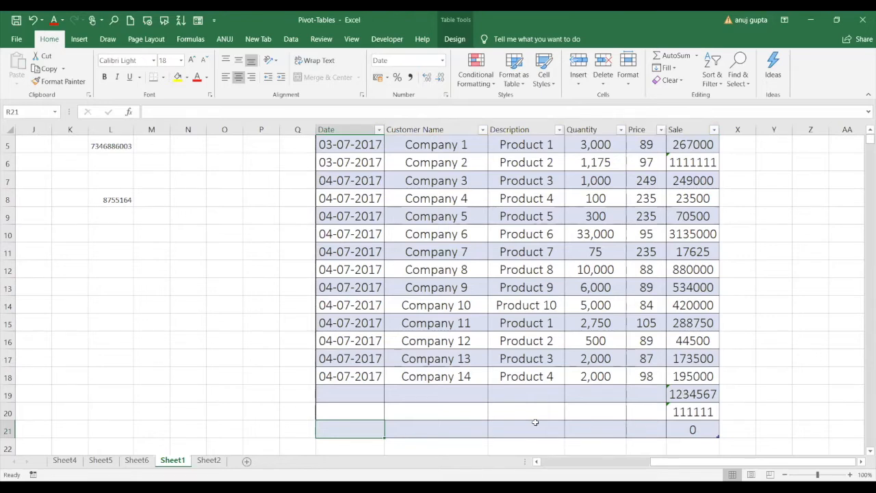
# Step: Undo the added table rows 19 to 21 so the table ends at row 18
pyautogui.hotkey('ctrl', 'z')
pyautogui.hotkey('ctrl', 'z')
pyautogui.hotkey('ctrl', 'z')
pyautogui.hotkey('ctrl', 'z')
pyautogui.hotkey('ctrl', 'z')
pyautogui.hotkey('ctrl', 'z')
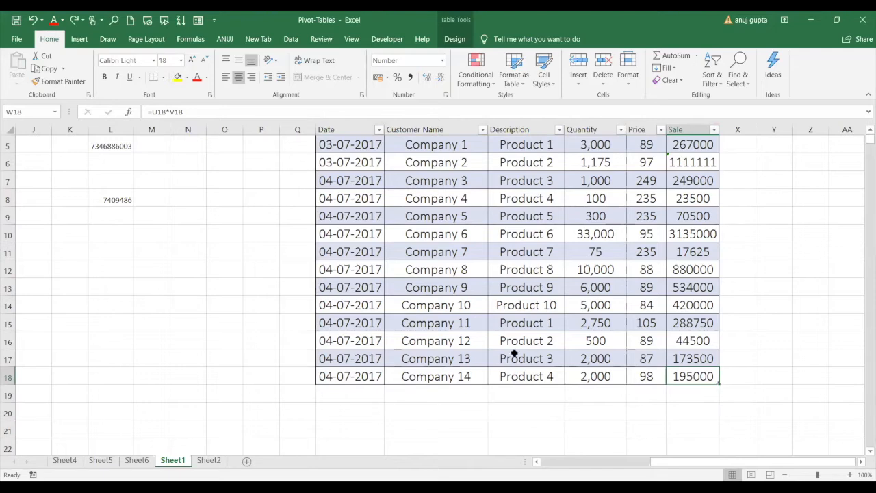
# Step: Examine the header display again by moving from Company 8 up to S1 and down to S19
pyautogui.click(466, 264)
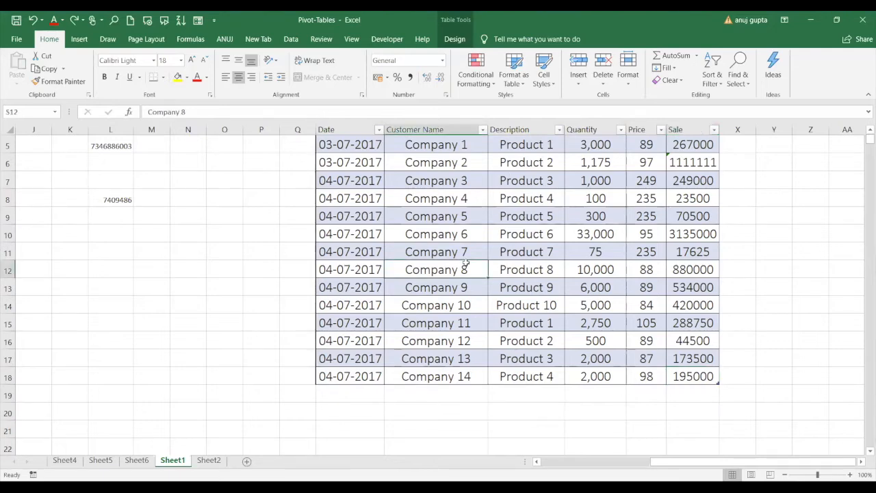
pyautogui.press('Up')
pyautogui.press('Up')
pyautogui.press('Up')
pyautogui.press('Up')
pyautogui.press('Up')
pyautogui.press('Up')
pyautogui.press('Up')
pyautogui.press('Up')
pyautogui.press('Up')
pyautogui.press('Up')
pyautogui.press('Up')
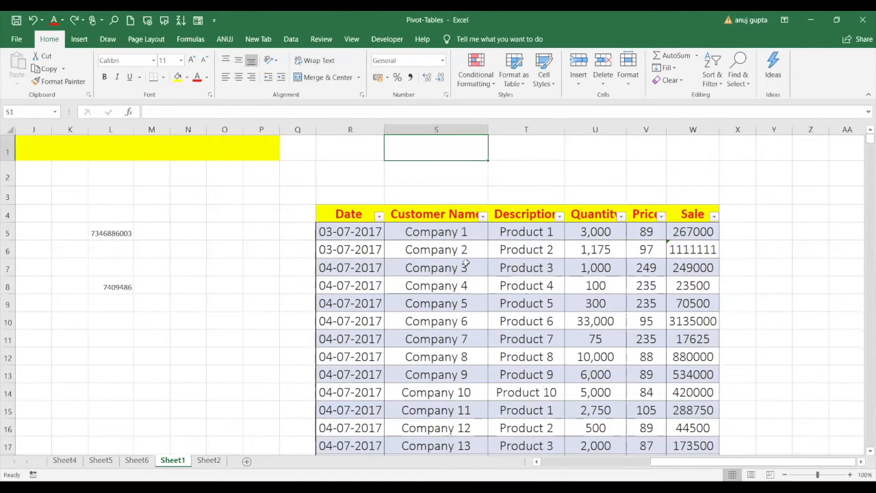
pyautogui.press('Down')
pyautogui.press('Down')
pyautogui.press('Down')
pyautogui.press('Down')
pyautogui.press('Down')
pyautogui.press('Down')
pyautogui.press('Down')
pyautogui.press('Down')
pyautogui.press('Down')
pyautogui.press('Down')
pyautogui.press('Down')
pyautogui.press('Down')
pyautogui.press('Down')
pyautogui.press('Down')
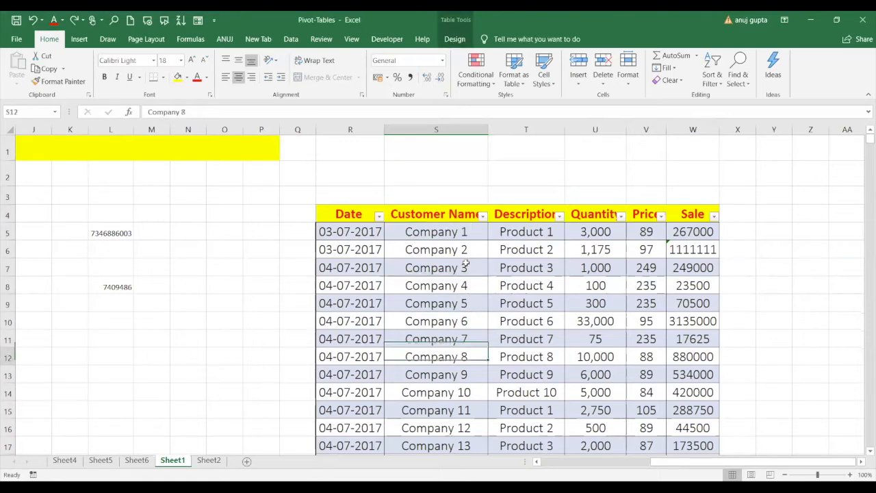
pyautogui.press('Down')
pyautogui.press('Down')
pyautogui.press('Down')
pyautogui.press('Down')
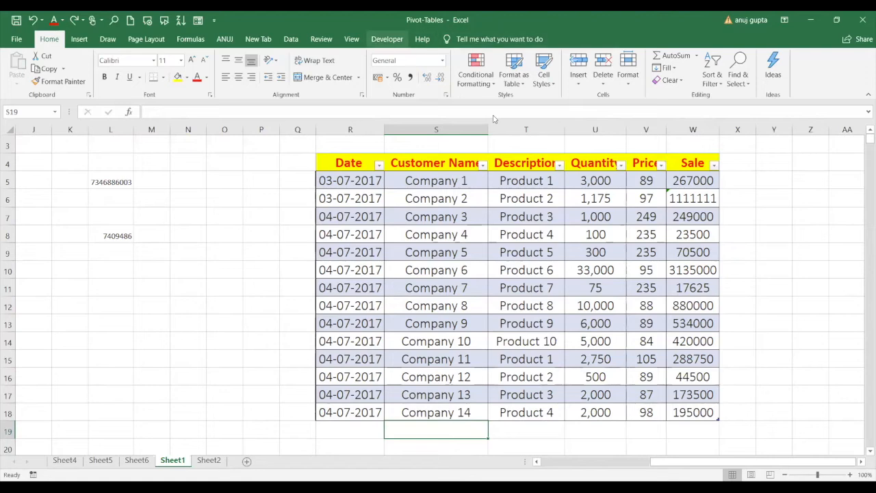
# Step: Compare which table design tools are available for a cell inside the table and for cell X8 outside it
pyautogui.click(541, 264)
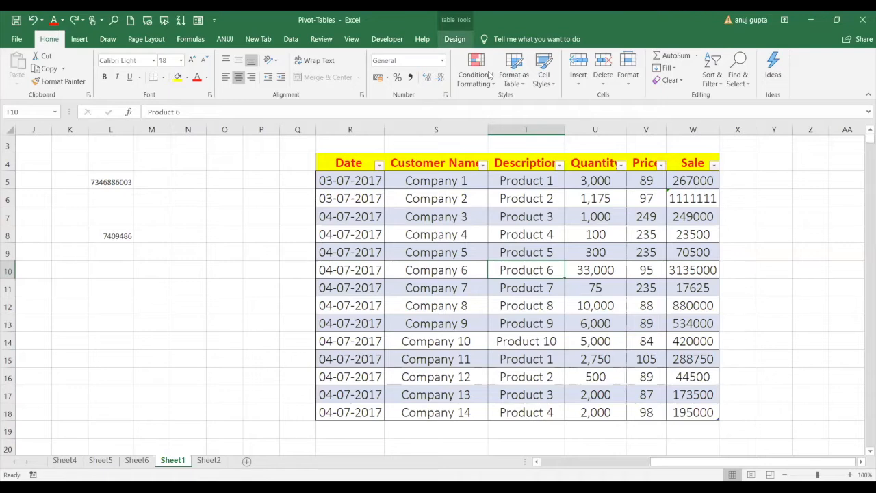
pyautogui.click(454, 39)
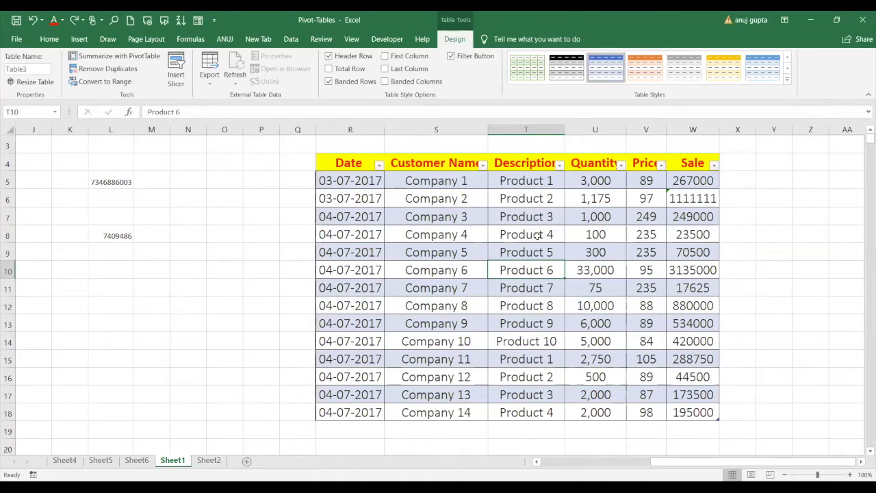
pyautogui.click(752, 235)
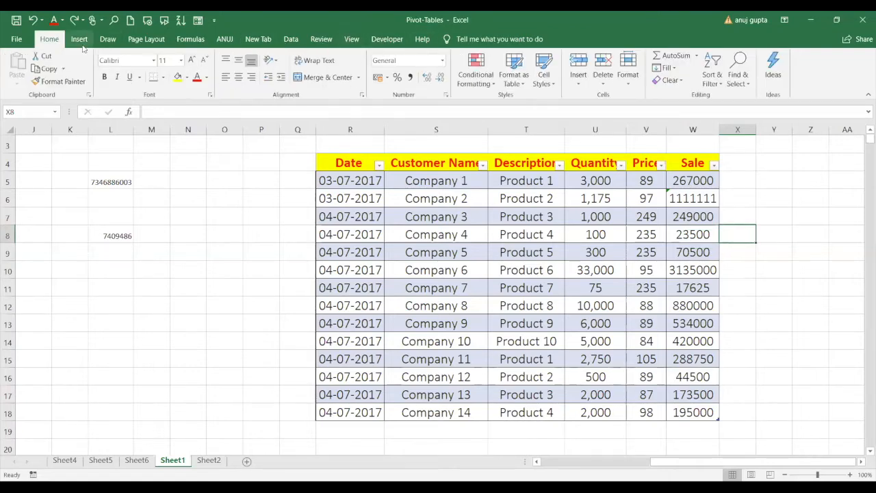
pyautogui.click(515, 264)
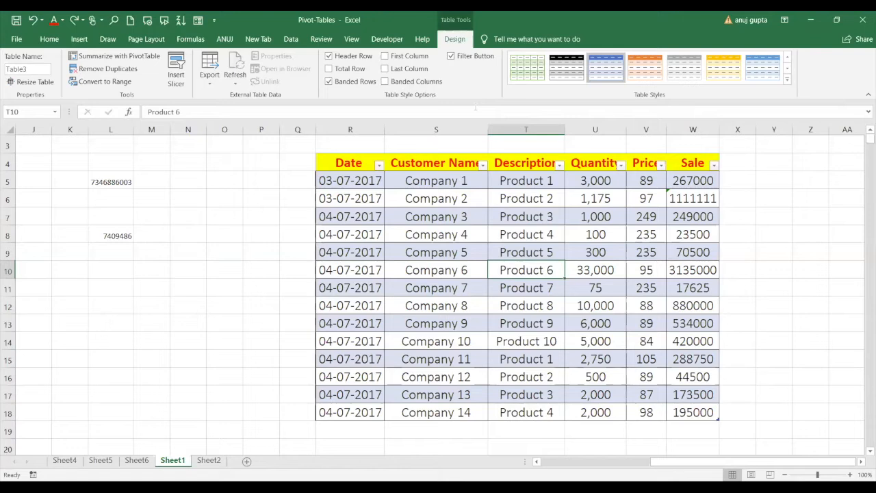
pyautogui.click(463, 240)
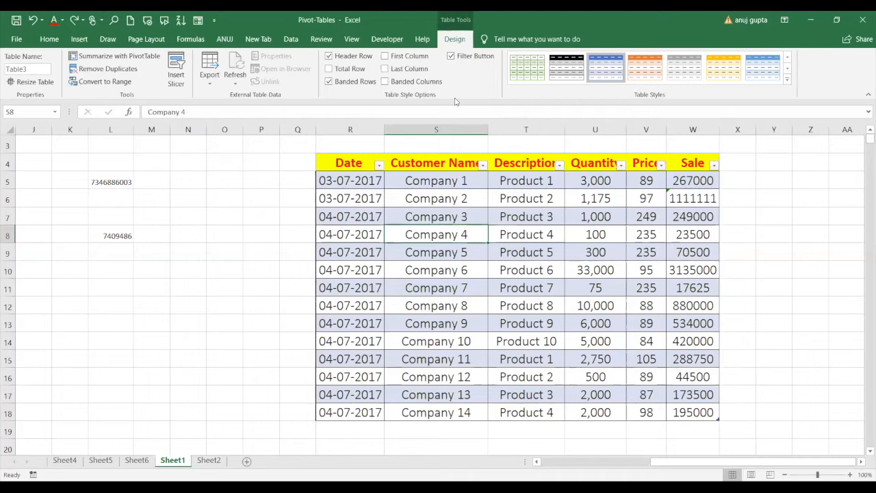
# Step: Inspect the table's name and its resize settings, keeping the data range R4:W18
pyautogui.click(41, 71)
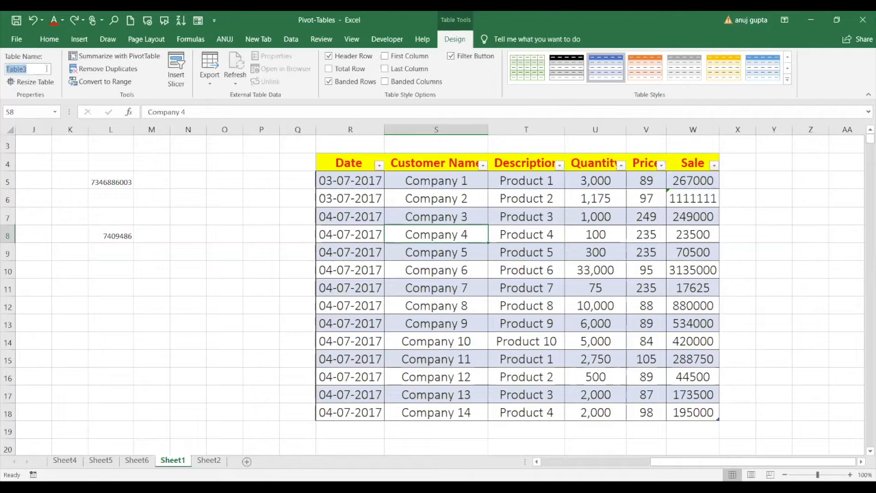
pyautogui.click(44, 82)
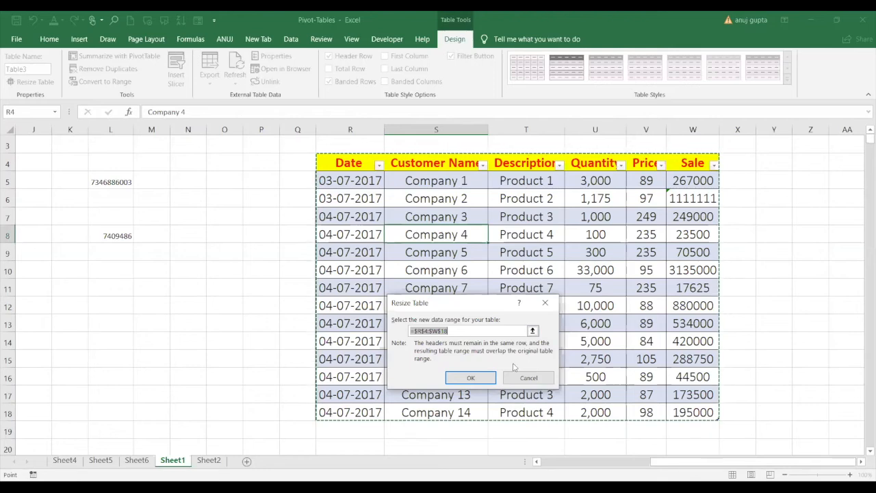
pyautogui.click(470, 376)
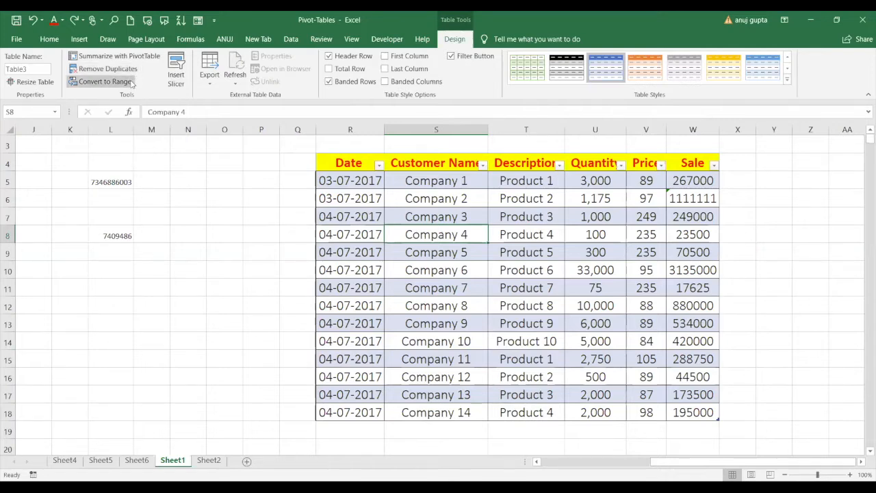
# Step: Convert the table to a normal range and undo the conversion
pyautogui.click(132, 82)
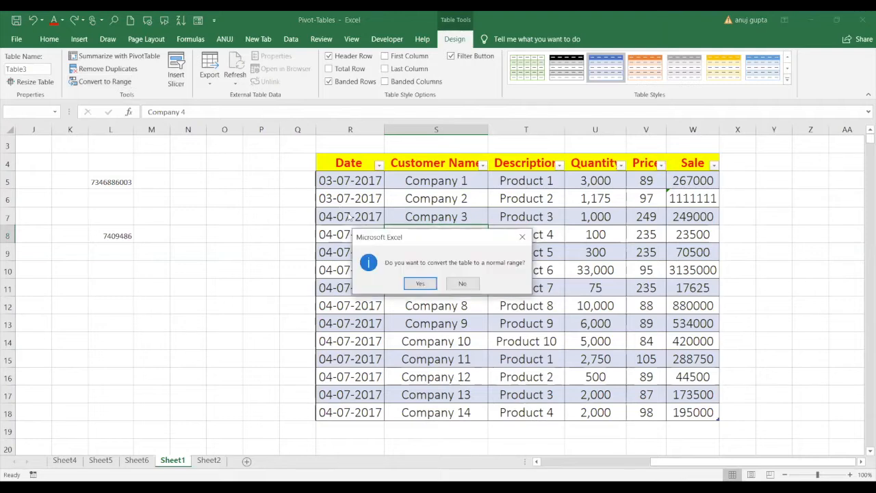
pyautogui.click(420, 285)
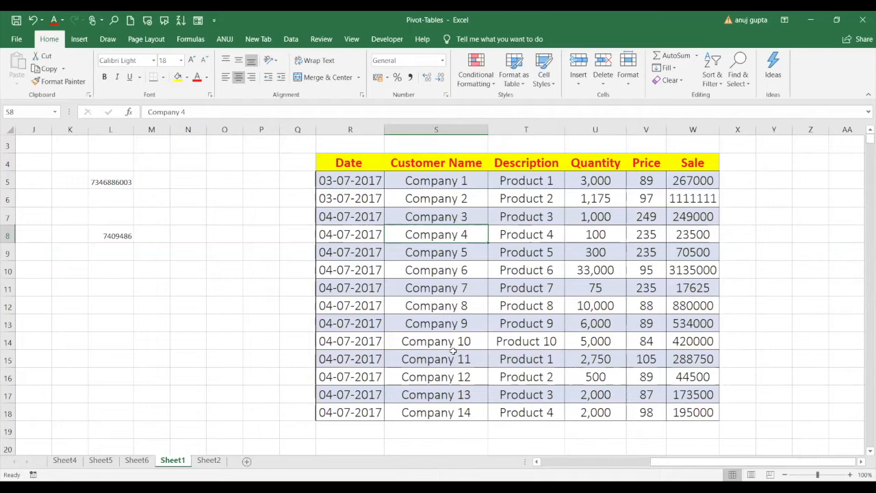
pyautogui.hotkey('ctrl', 'z')
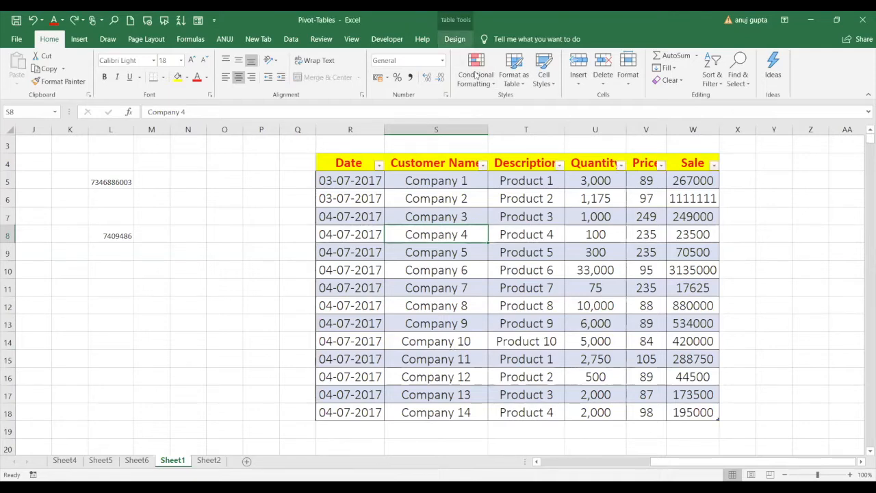
# Step: Insert a slicer for the Customer Name field of the sales table
pyautogui.scroll(-12, 475, 73)
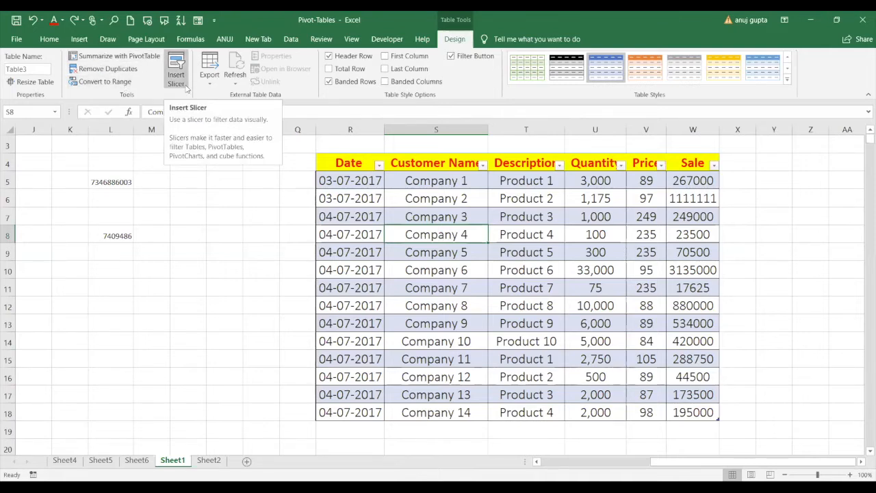
pyautogui.click(185, 86)
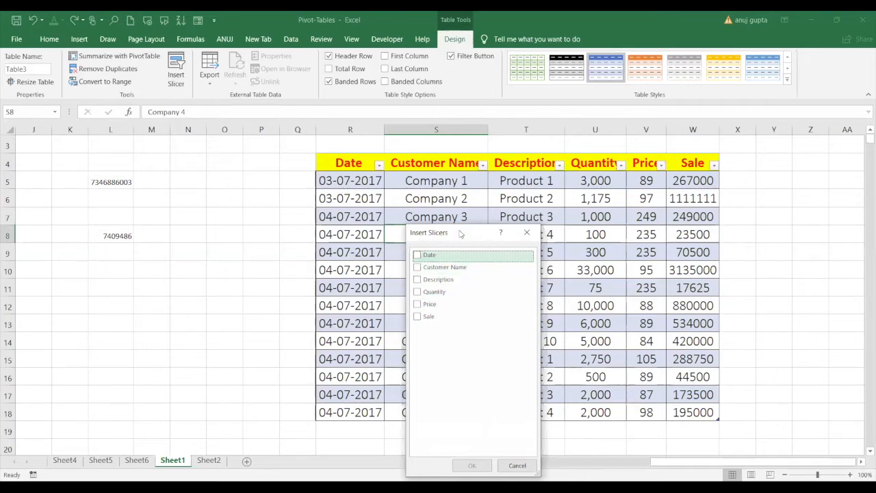
pyautogui.moveTo(461, 234); pyautogui.dragTo(593, 203)
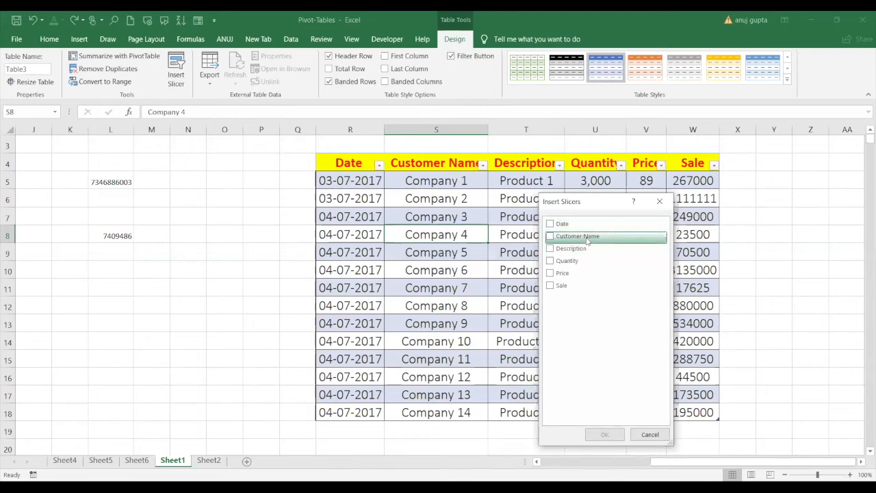
pyautogui.click(586, 239)
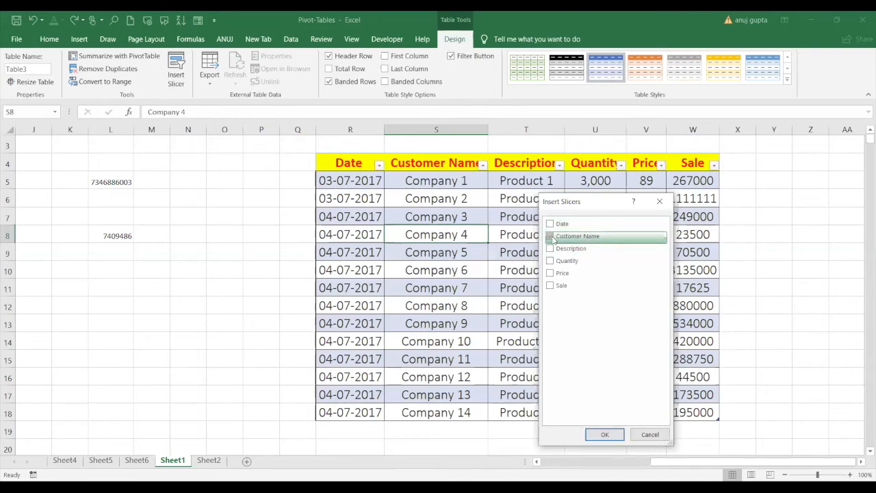
pyautogui.click(601, 434)
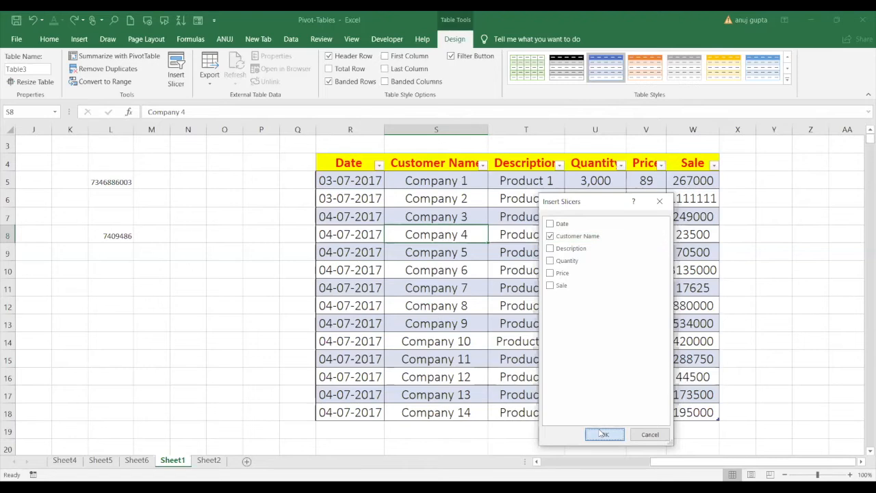
# Step: Move the Customer Name slicer beside the table, next to the Sale column and level with the header row
pyautogui.moveTo(427, 229); pyautogui.dragTo(757, 163)
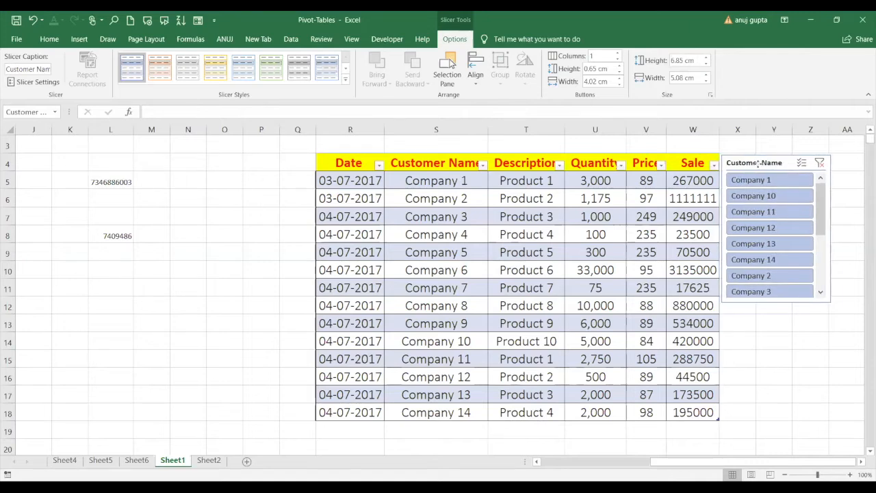
pyautogui.moveTo(758, 163); pyautogui.dragTo(758, 163)
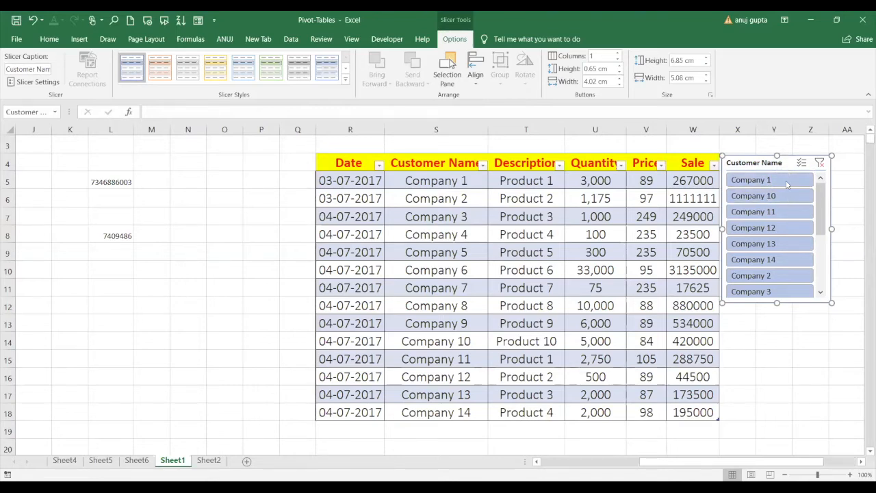
# Step: Filter the table through the slicer by one customer at a time: Company 1, 2, 14, 13, 12, 11 and 10
pyautogui.click(786, 183)
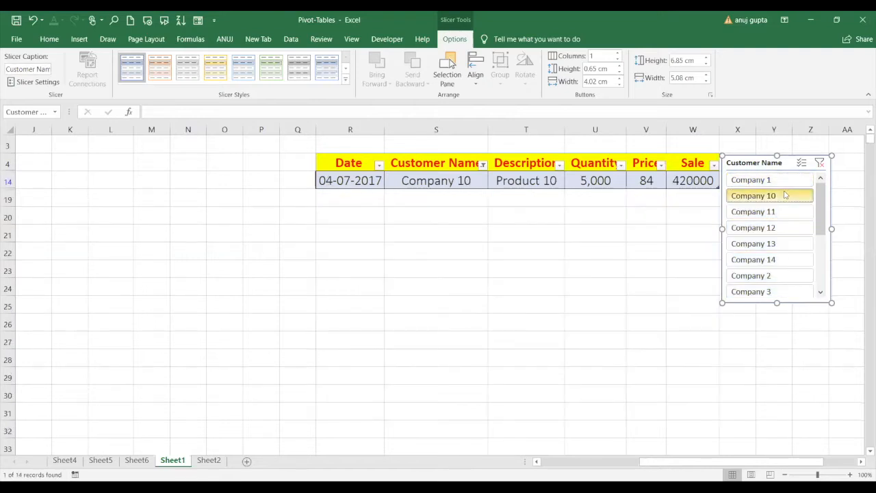
pyautogui.click(776, 277)
pyautogui.click(767, 259)
pyautogui.click(766, 244)
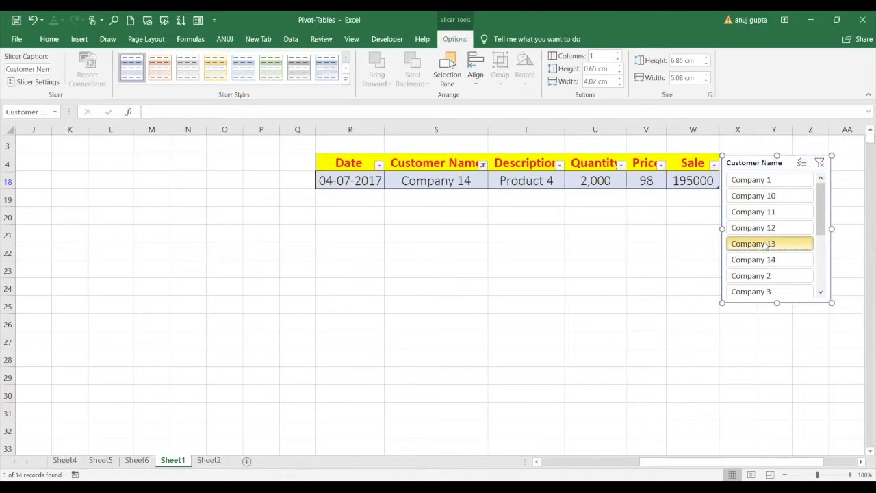
pyautogui.click(766, 229)
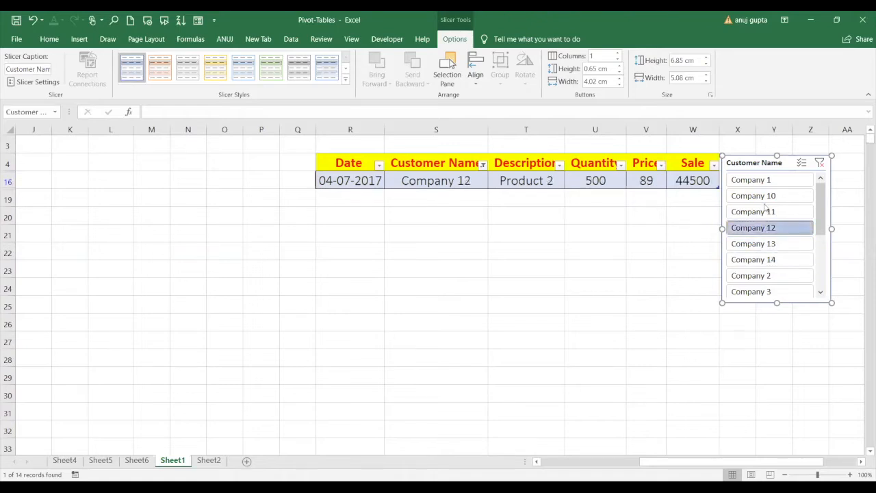
pyautogui.click(765, 212)
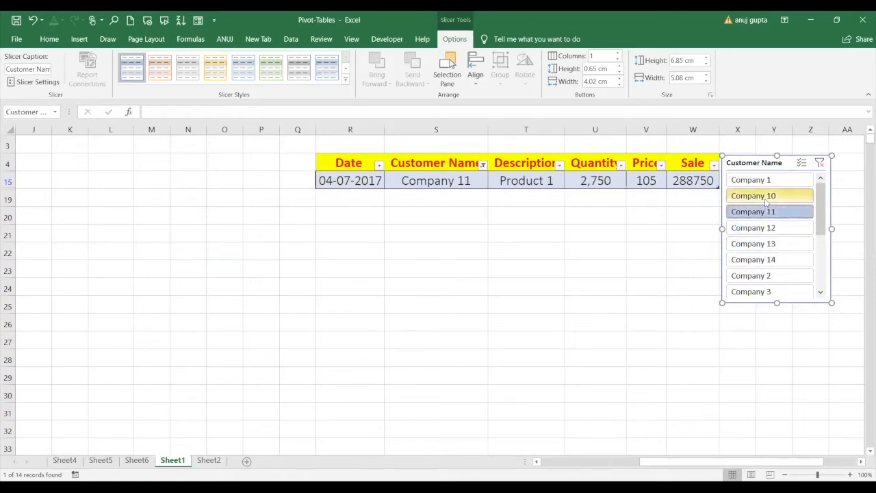
pyautogui.click(766, 198)
# Step: Filter the table through the slicer by single customers in turn, from Company 9 up the list to Company 4
pyautogui.scroll(-3, 824, 260)
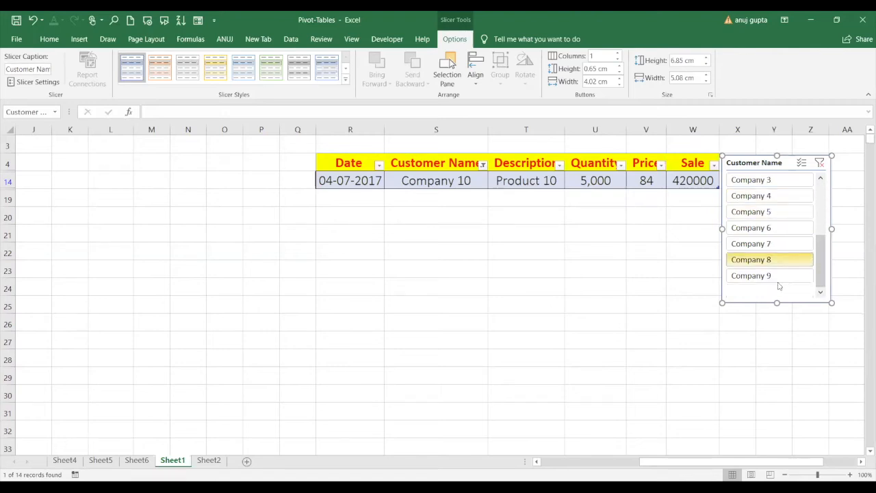
pyautogui.click(774, 277)
pyautogui.click(773, 262)
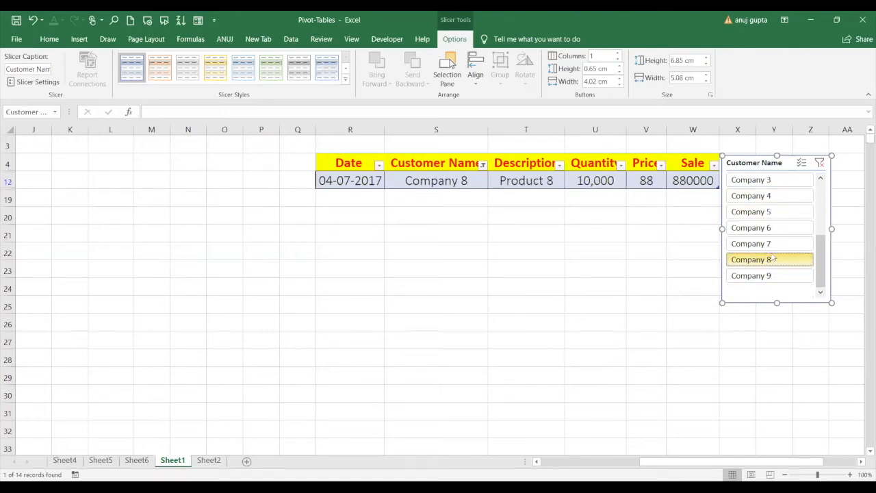
pyautogui.click(767, 245)
pyautogui.click(767, 231)
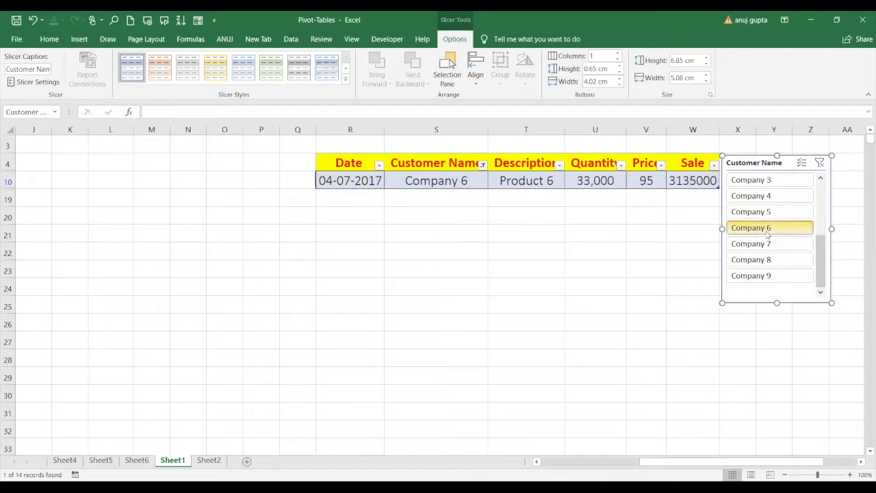
pyautogui.click(765, 214)
pyautogui.click(762, 199)
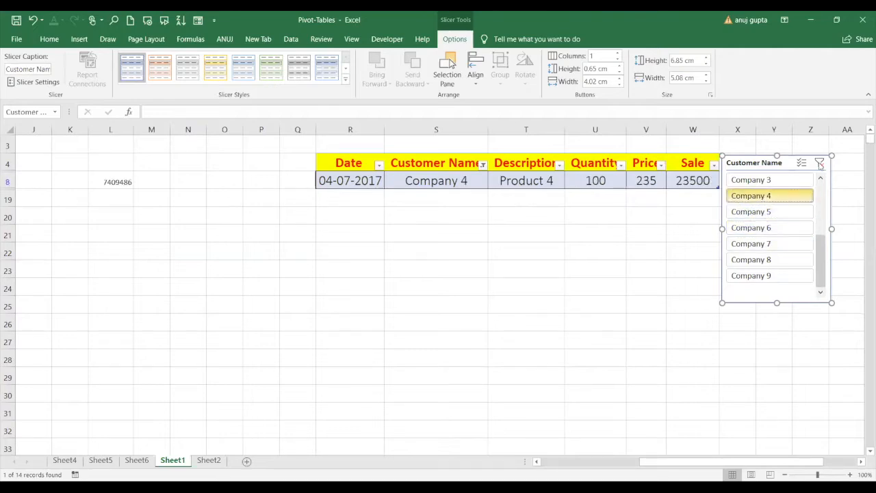
# Step: Filter the table to Company 1, 11, 12, 13 and 14 together with the slicer, and clear the filter
pyautogui.click(824, 206)
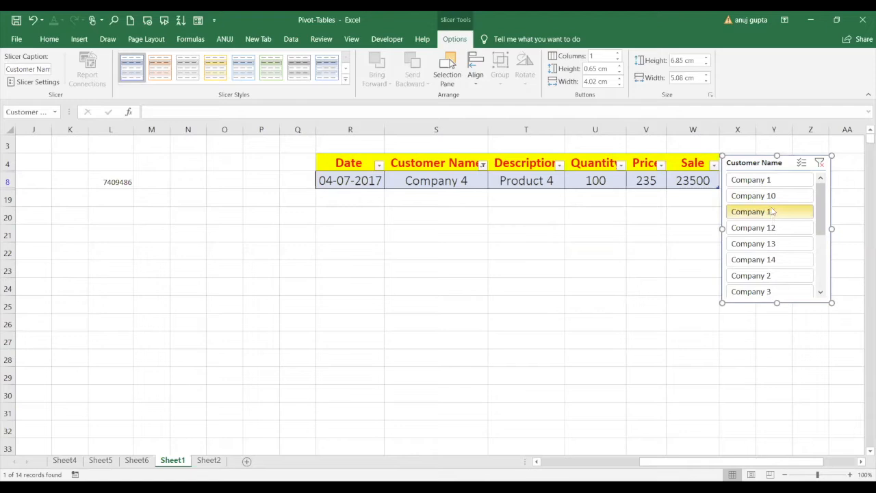
pyautogui.click(770, 182)
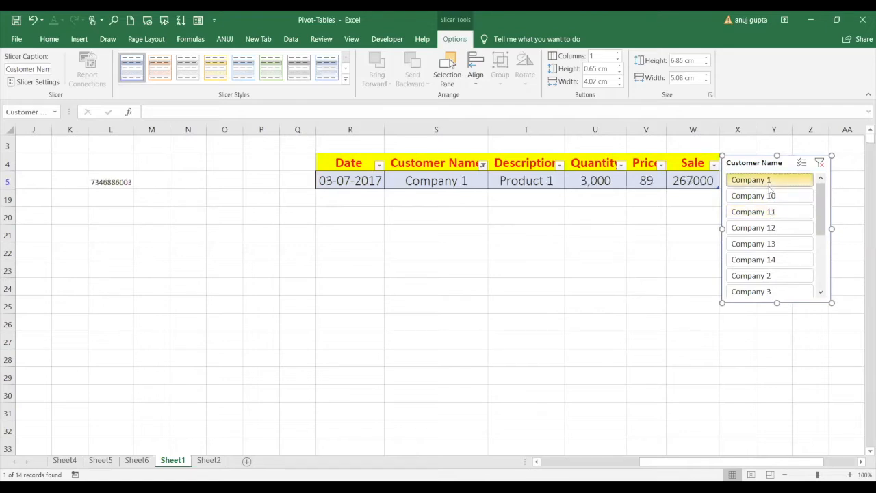
pyautogui.keyDown('ctrl'); pyautogui.click(772, 212); pyautogui.keyUp('ctrl')
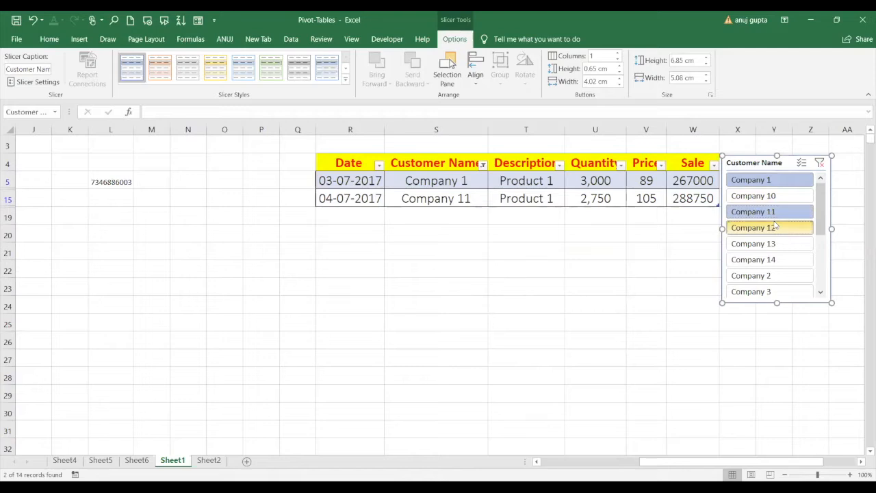
pyautogui.keyDown('ctrl'); pyautogui.click(775, 225); pyautogui.keyUp('ctrl')
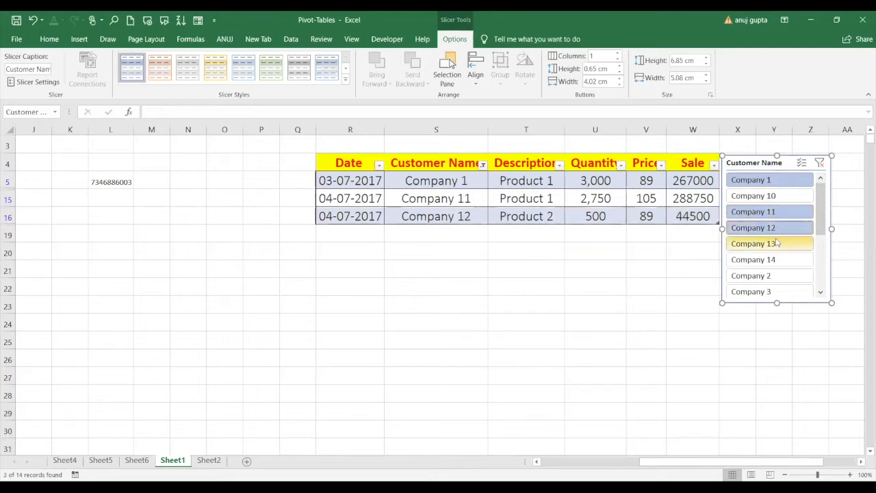
pyautogui.keyDown('ctrl'); pyautogui.click(777, 243); pyautogui.keyUp('ctrl')
pyautogui.keyDown('ctrl'); pyautogui.click(782, 258); pyautogui.keyUp('ctrl')
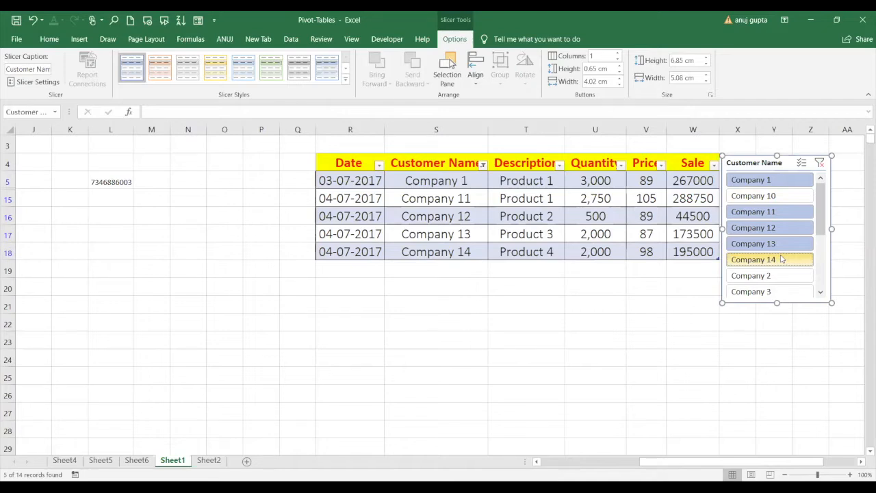
pyautogui.click(820, 164)
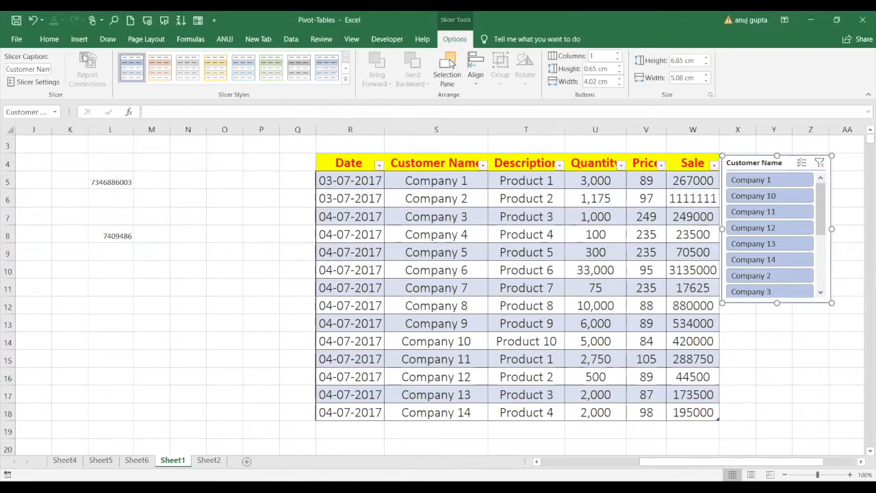
# Step: Inspect the slicer's caption and its header, sorting and filtering settings without changing them
pyautogui.click(22, 68)
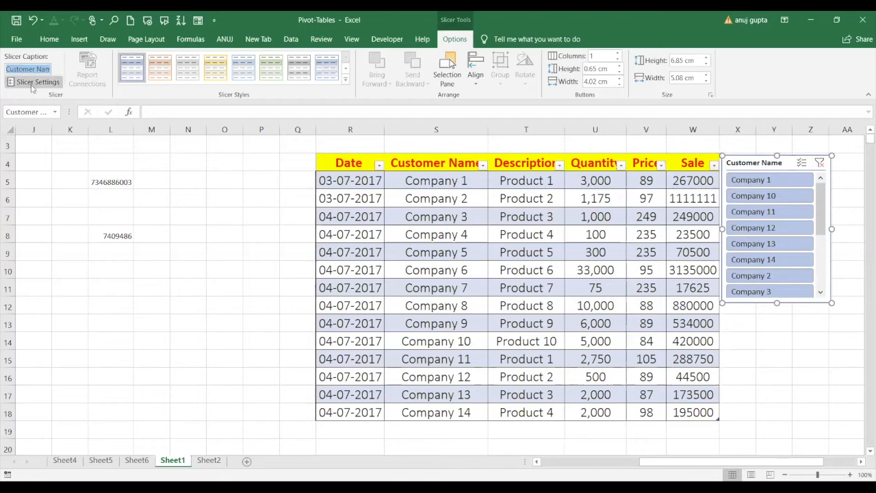
pyautogui.click(34, 82)
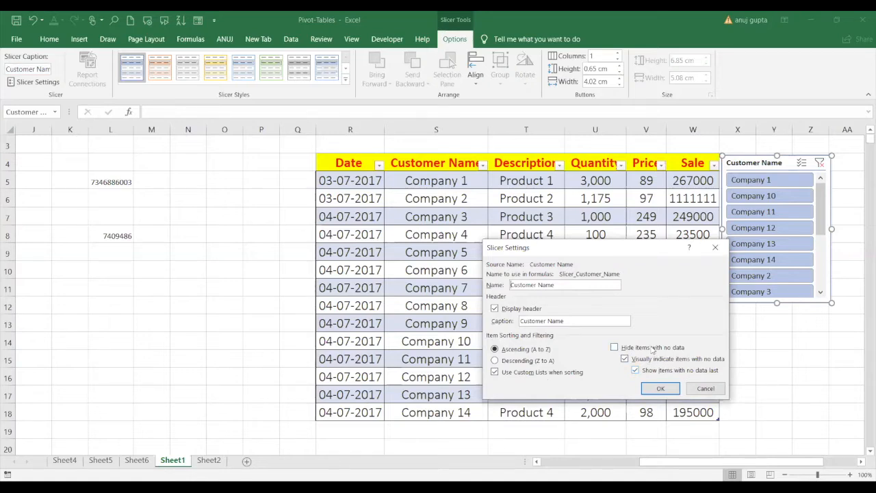
pyautogui.click(706, 389)
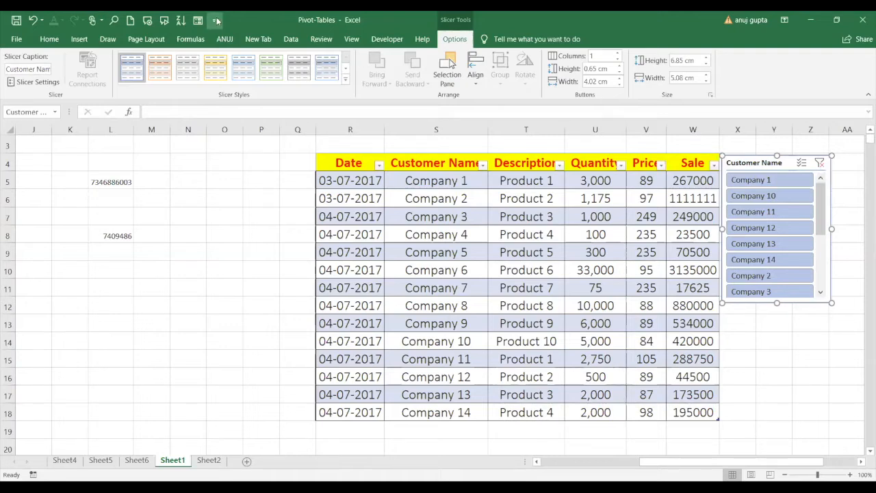
# Step: Try several light slicer styles and apply the dark orange style to the Customer Name slicer
pyautogui.click(158, 68)
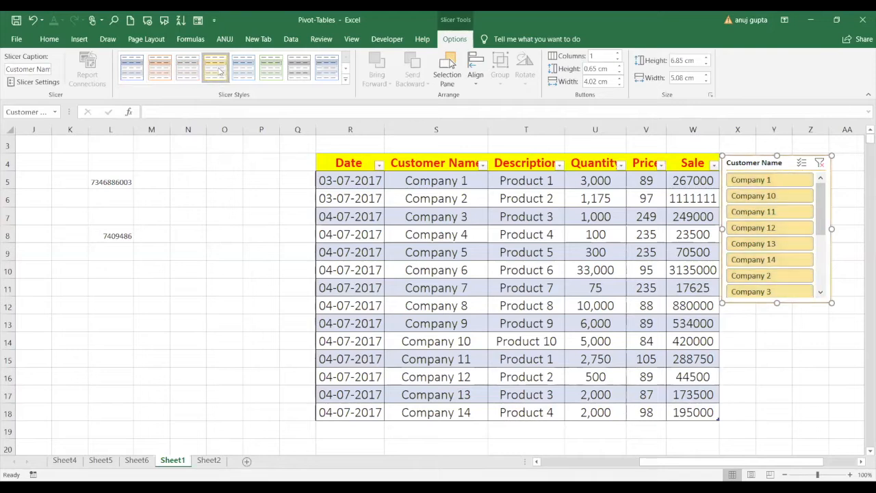
pyautogui.click(241, 70)
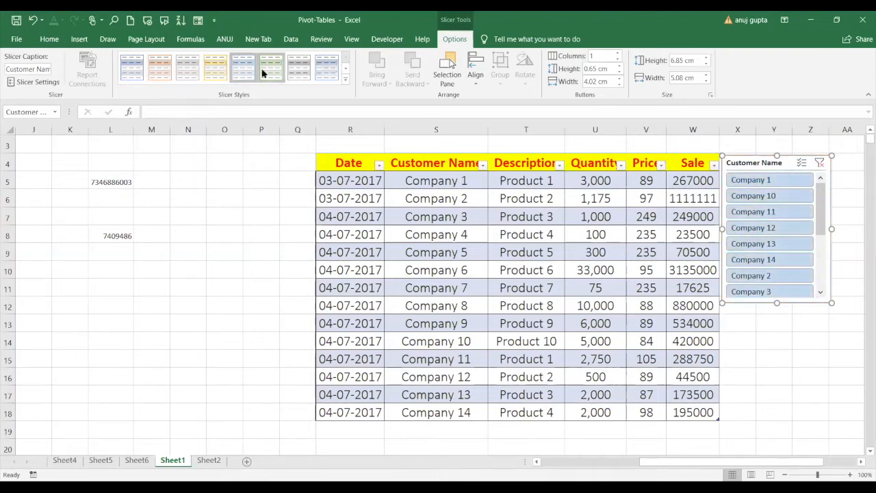
pyautogui.click(346, 82)
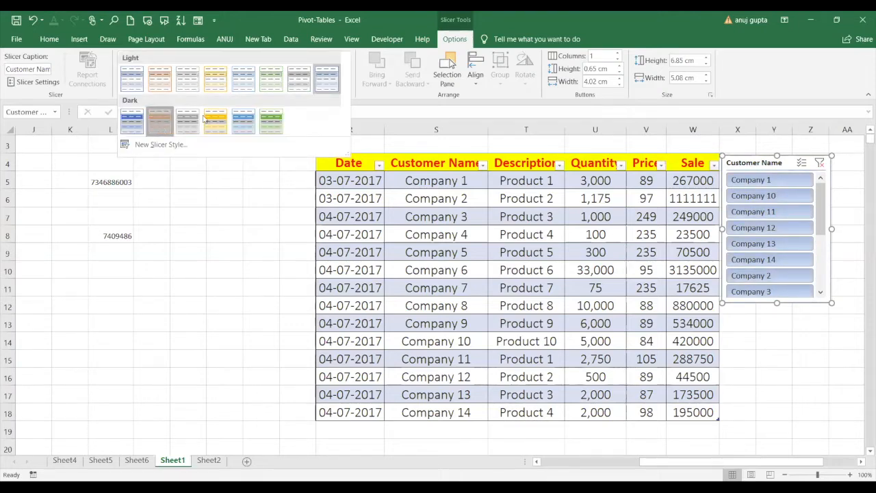
pyautogui.click(161, 127)
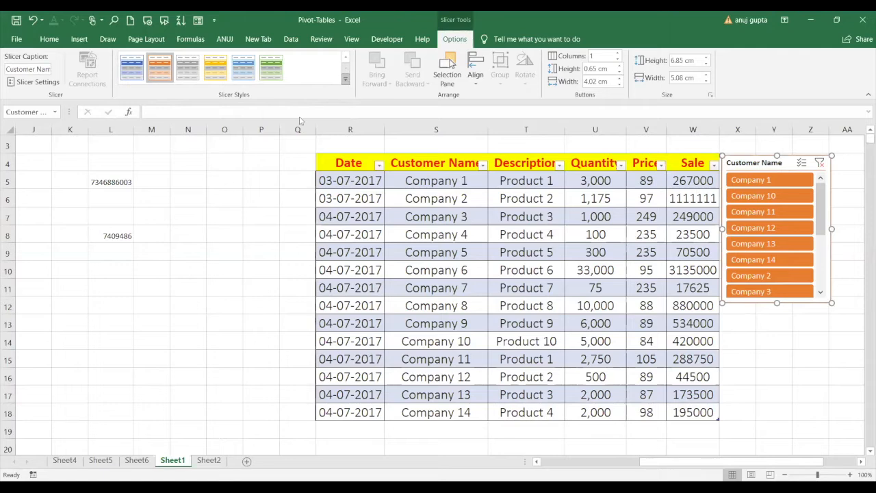
# Step: Start a new slicer style, look through its slicer elements and select Whole Slicer
pyautogui.click(347, 82)
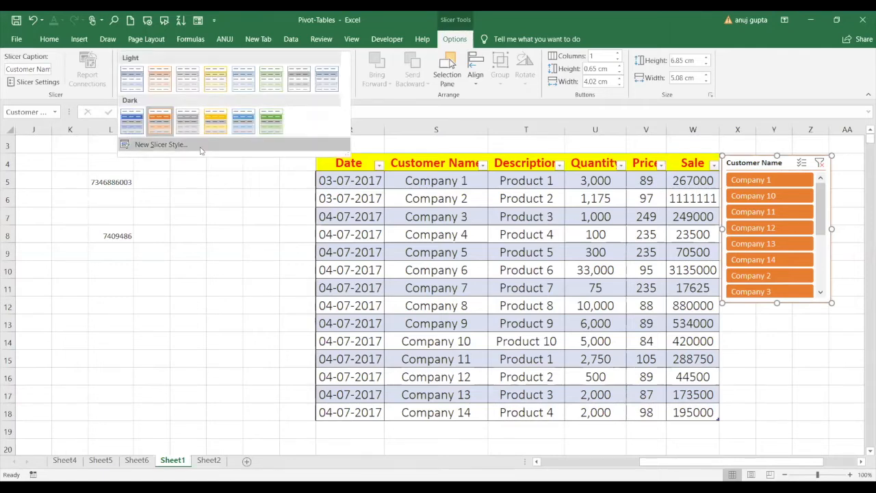
pyautogui.click(200, 149)
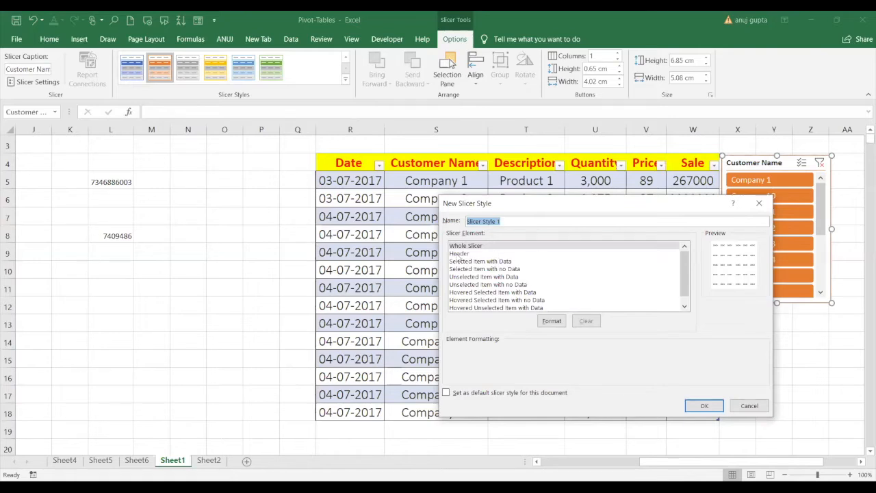
pyautogui.click(459, 254)
pyautogui.click(461, 262)
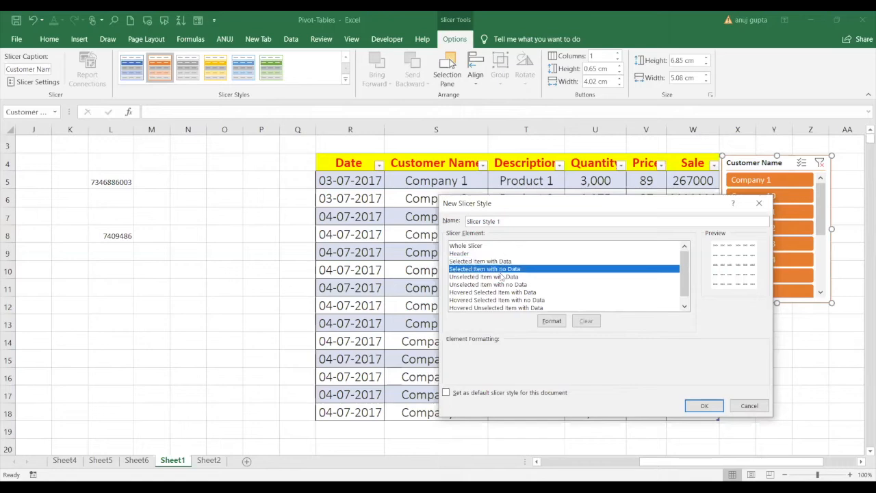
pyautogui.click(469, 246)
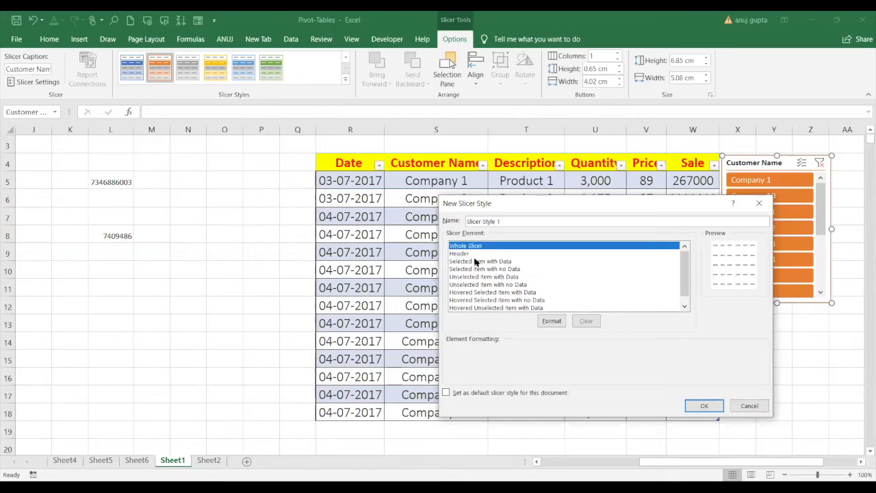
# Step: Format the Whole Slicer element's font as Calibri (Body), bold, size 14, in red
pyautogui.click(556, 322)
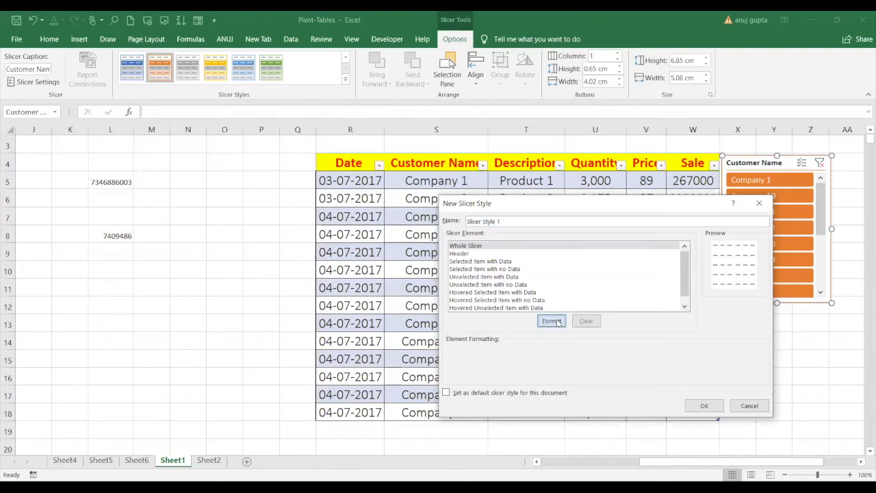
pyautogui.click(518, 226)
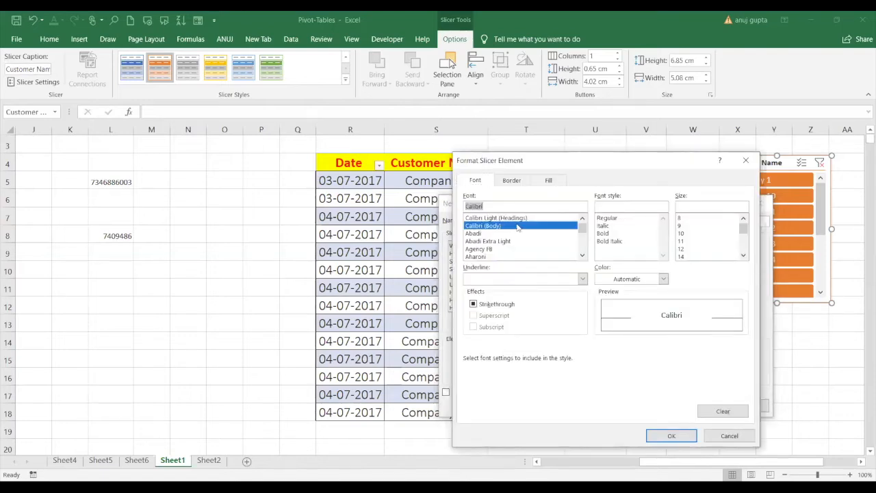
pyautogui.click(605, 241)
pyautogui.click(630, 234)
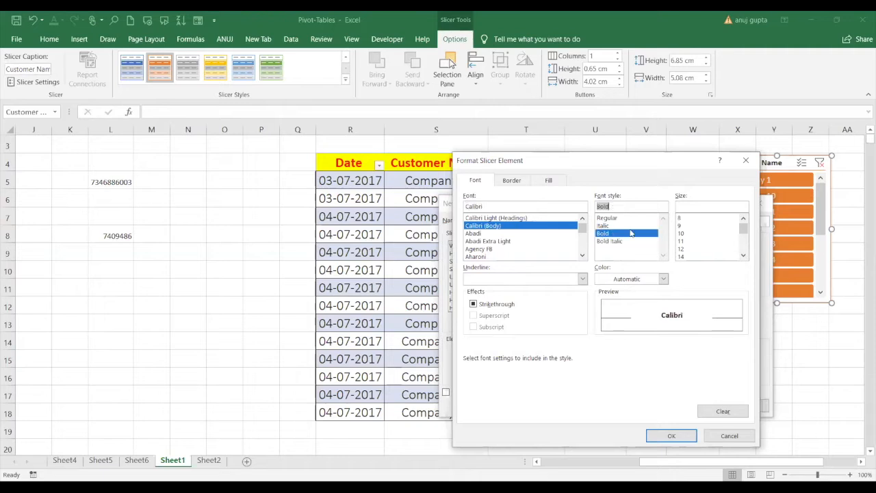
pyautogui.click(684, 257)
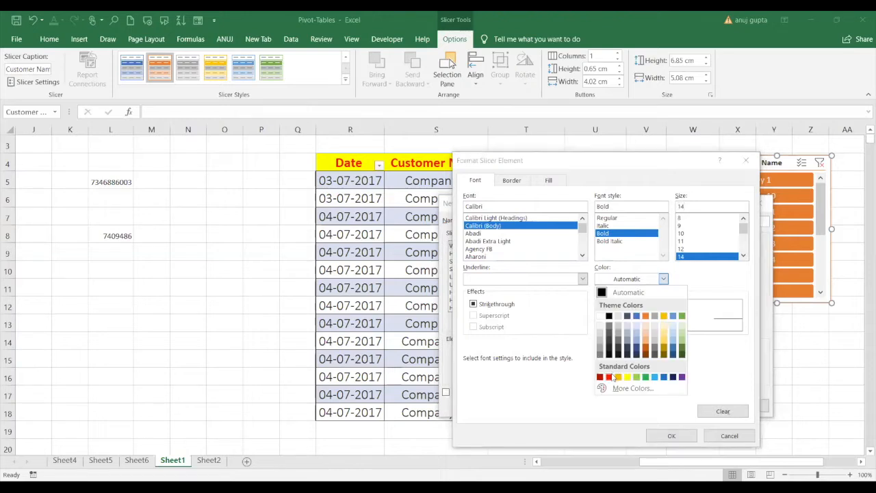
pyautogui.click(611, 376)
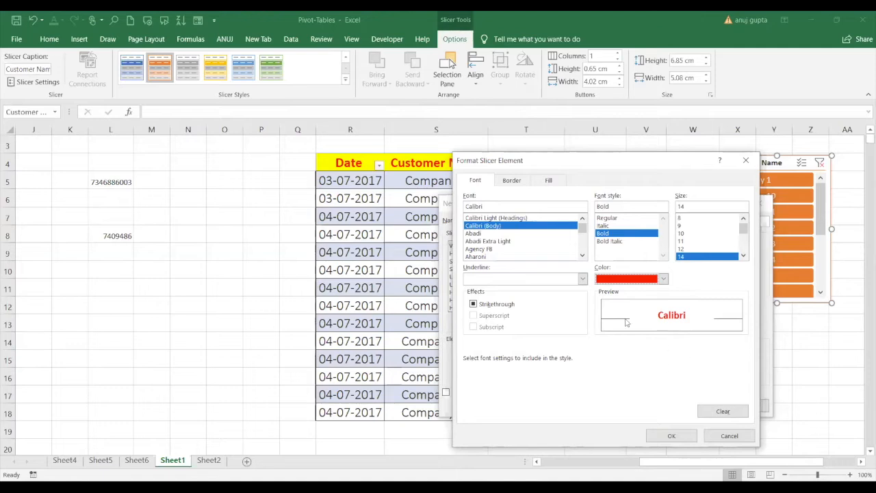
# Step: Give the Whole Slicer element a solid yellow background fill in the new slicer style
pyautogui.click(512, 179)
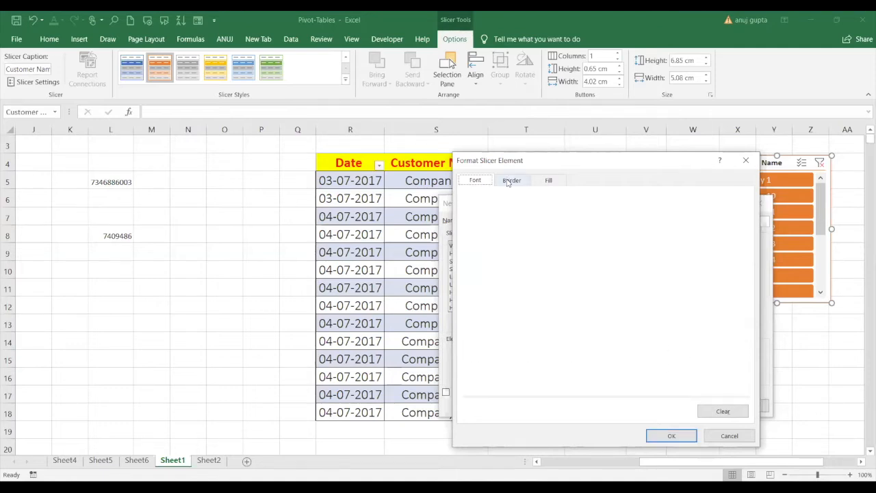
pyautogui.click(548, 180)
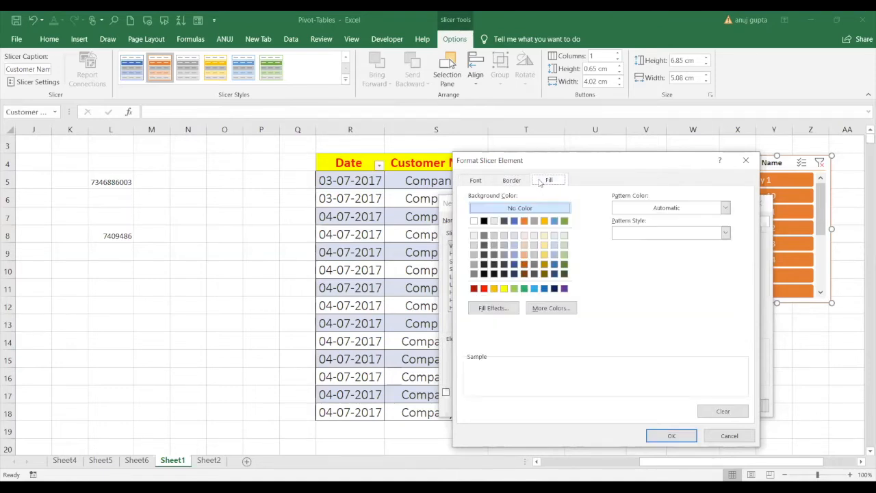
pyautogui.click(505, 288)
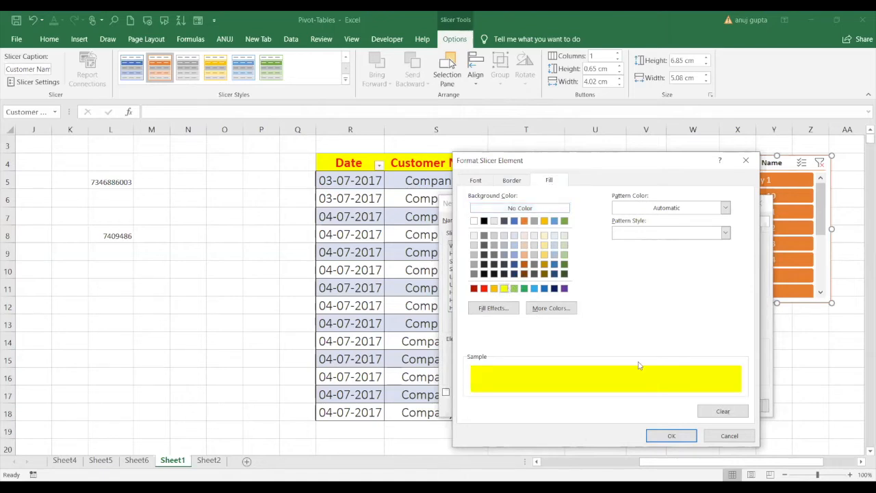
pyautogui.click(670, 435)
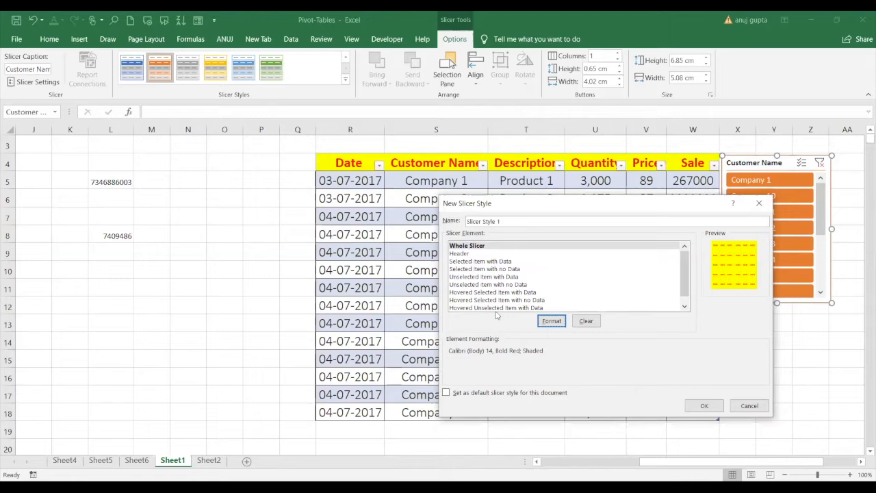
# Step: Save the new style as Slicer Style 1 and apply it to the Customer Name slicer
pyautogui.click(701, 406)
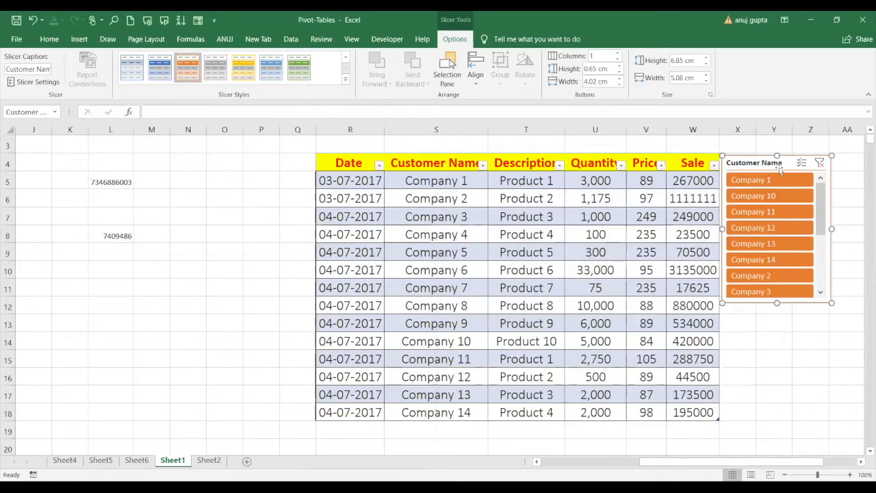
pyautogui.click(344, 81)
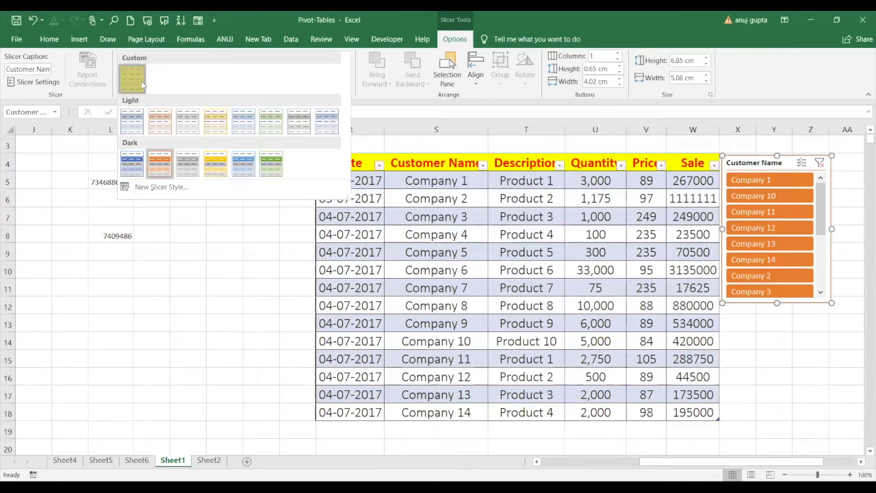
pyautogui.click(140, 82)
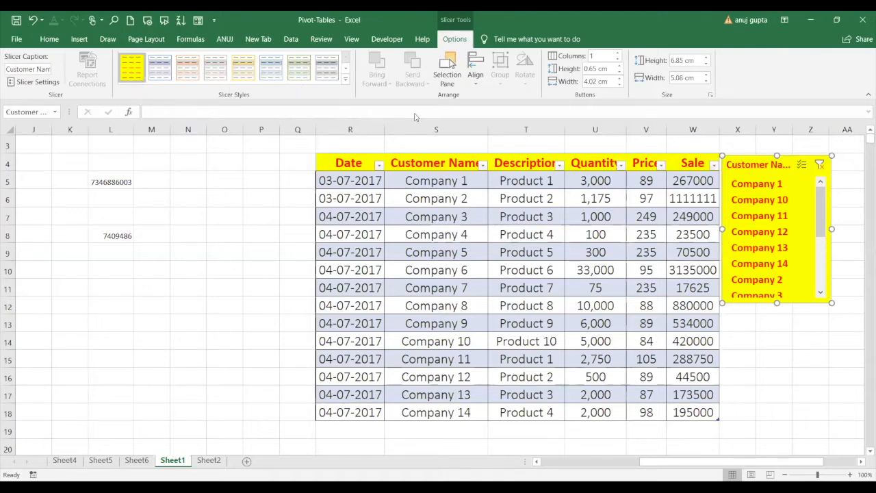
# Step: Undo the recent slicer style changes until the Customer Name slicer is back to the light yellow style
pyautogui.hotkey('ctrl', 'z')
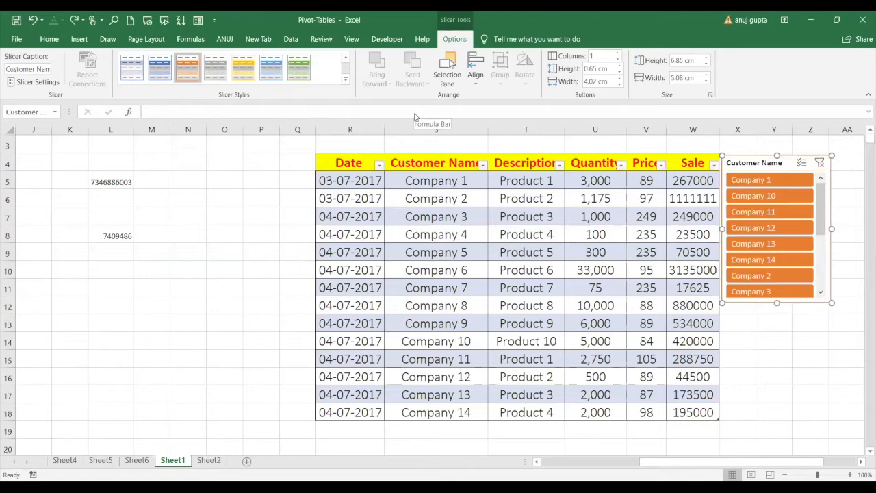
pyautogui.hotkey('ctrl', 'z')
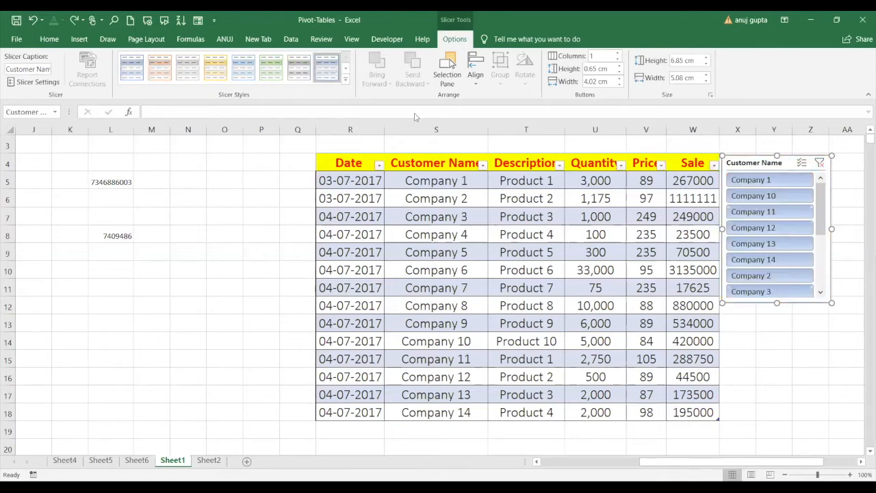
pyautogui.hotkey('ctrl', 'z')
pyautogui.hotkey('ctrl', 'z')
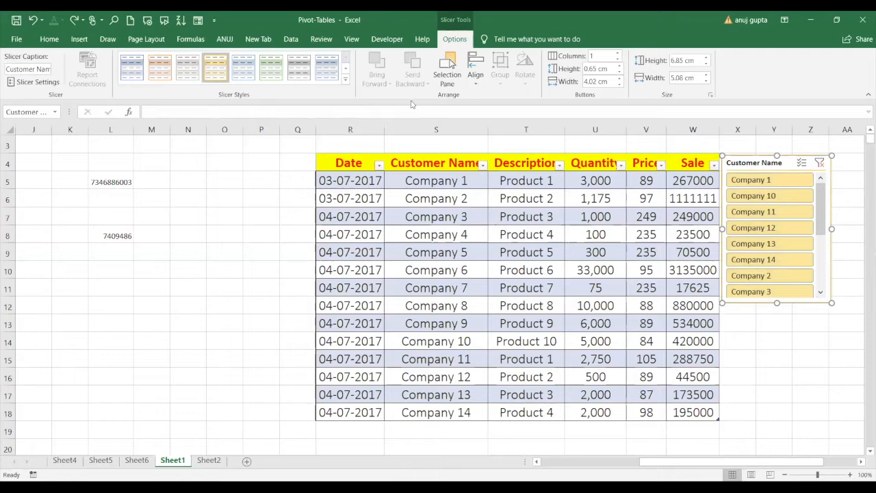
# Step: Look through the slicer's alignment options and the Selection Pane, closing the pane again
pyautogui.click(474, 81)
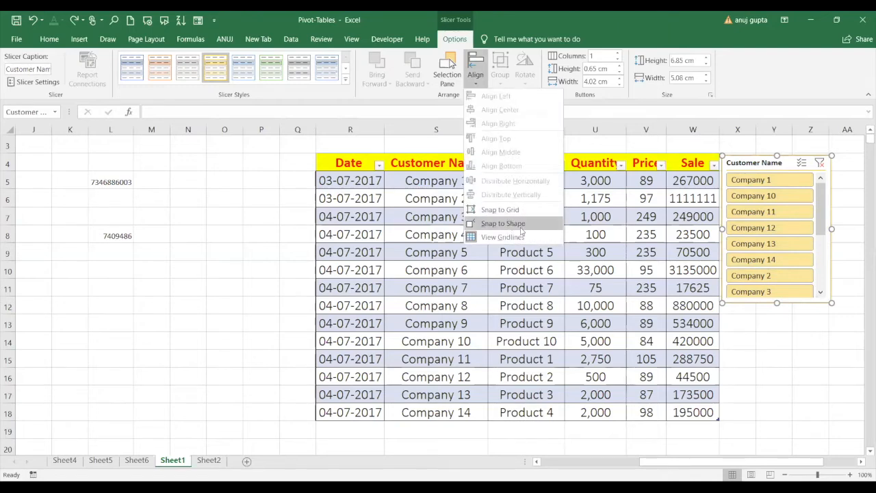
pyautogui.click(448, 68)
pyautogui.click(448, 68)
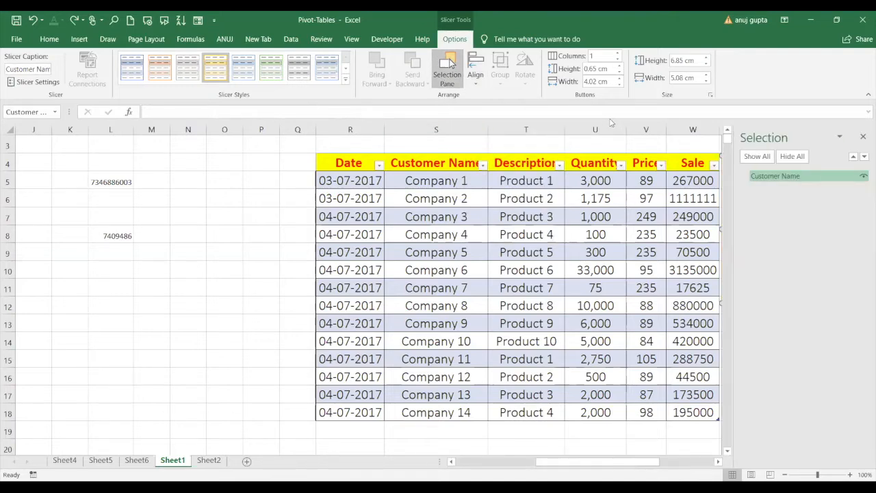
pyautogui.click(861, 137)
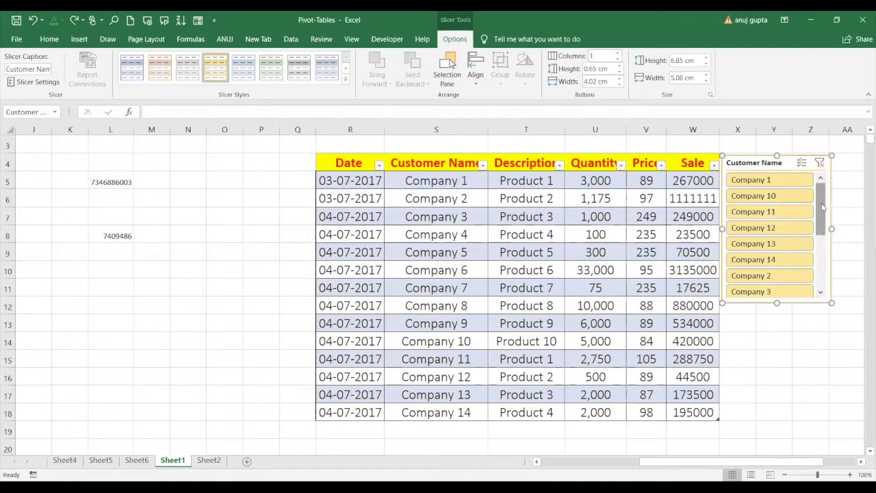
# Step: Raise the number of button columns in the Customer Name slicer step by step to 6
pyautogui.moveTo(823, 207)
pyautogui.mouseDown()
pyautogui.moveTo(821, 283)
pyautogui.moveTo(820, 195)
pyautogui.moveTo(822, 299)
pyautogui.moveTo(821, 187)
pyautogui.moveTo(821, 295)
pyautogui.moveTo(821, 198)
pyautogui.mouseUp()
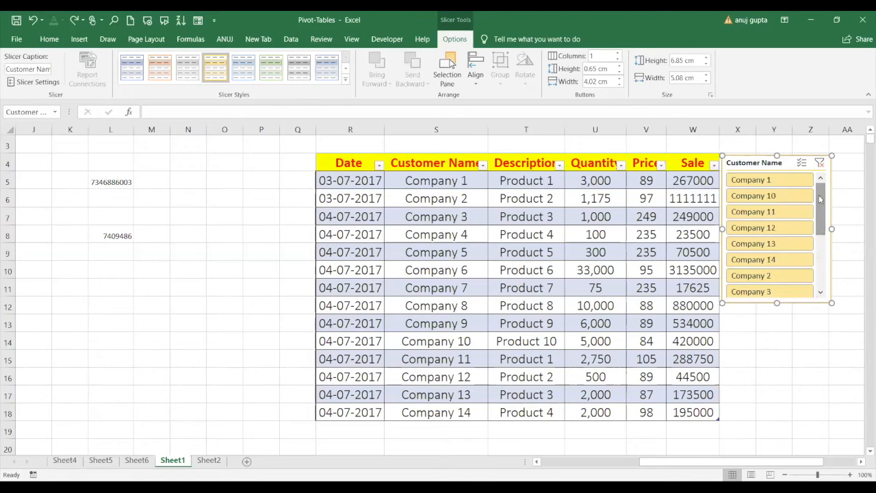
pyautogui.click(618, 54)
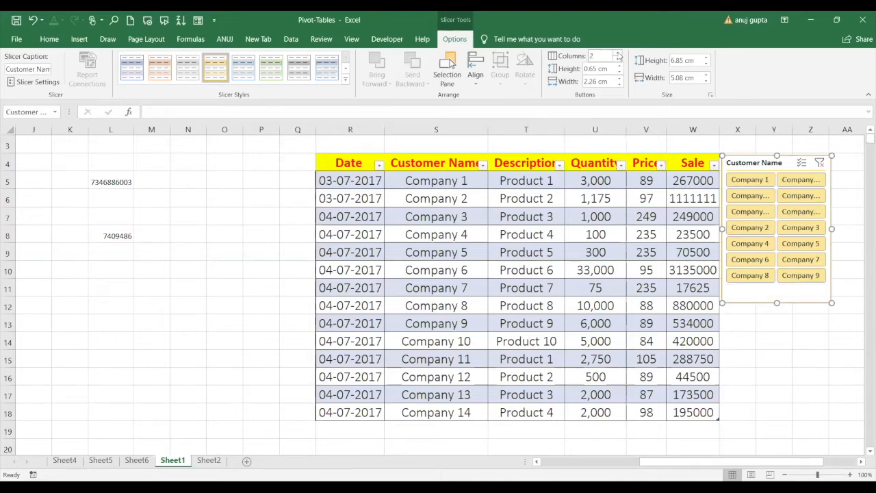
pyautogui.click(618, 54)
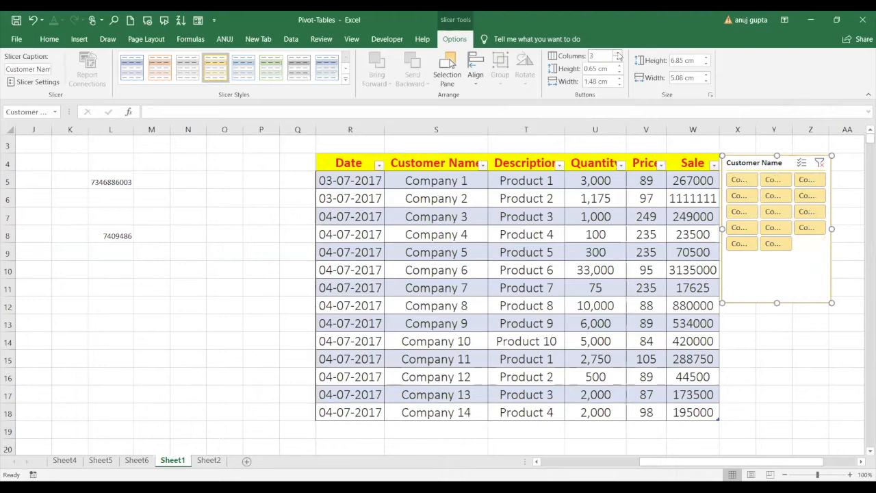
pyautogui.click(618, 54)
pyautogui.click(618, 54)
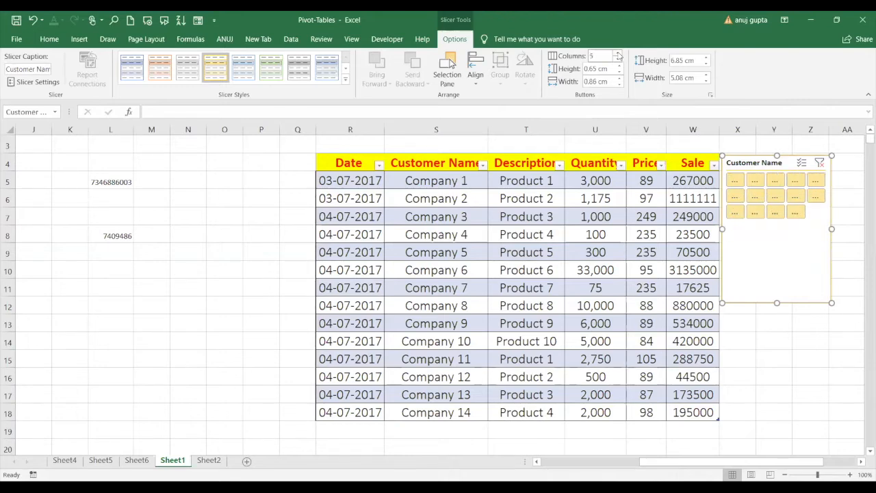
pyautogui.click(618, 54)
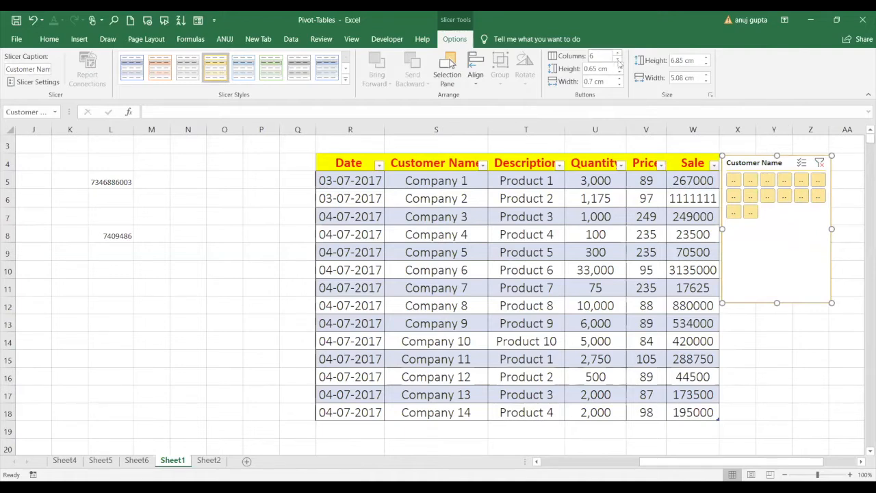
# Step: Reduce the Customer Name slicer's buttons to 2 columns
pyautogui.click(619, 60)
pyautogui.click(619, 59)
pyautogui.click(618, 59)
pyautogui.click(618, 60)
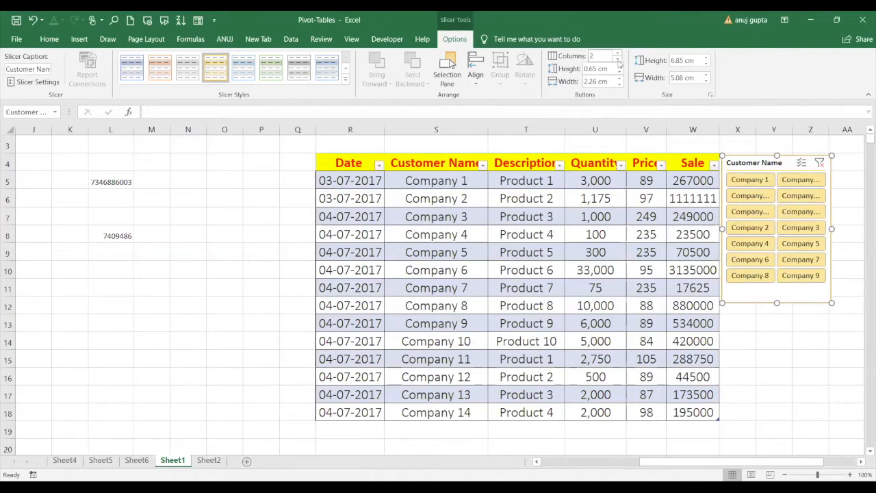
# Step: Shrink the Customer Name slicer slightly to about 6.54 cm high and 4.97 cm wide
pyautogui.click(774, 321)
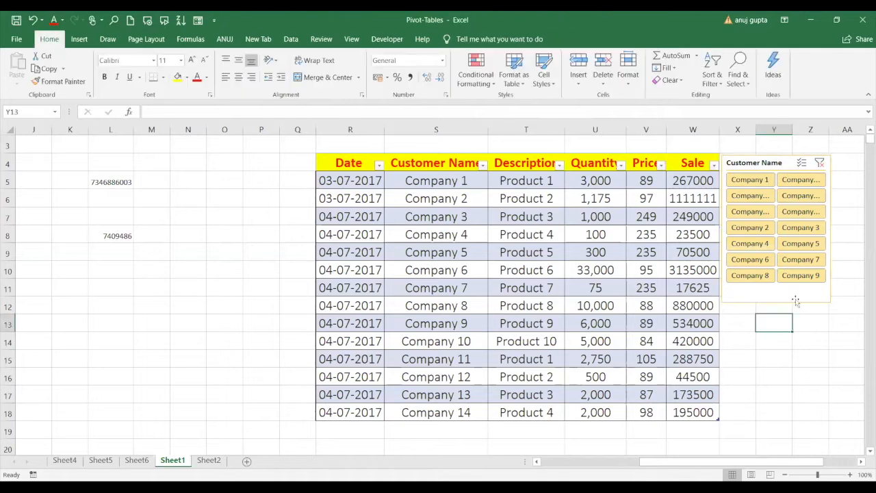
pyautogui.click(795, 301)
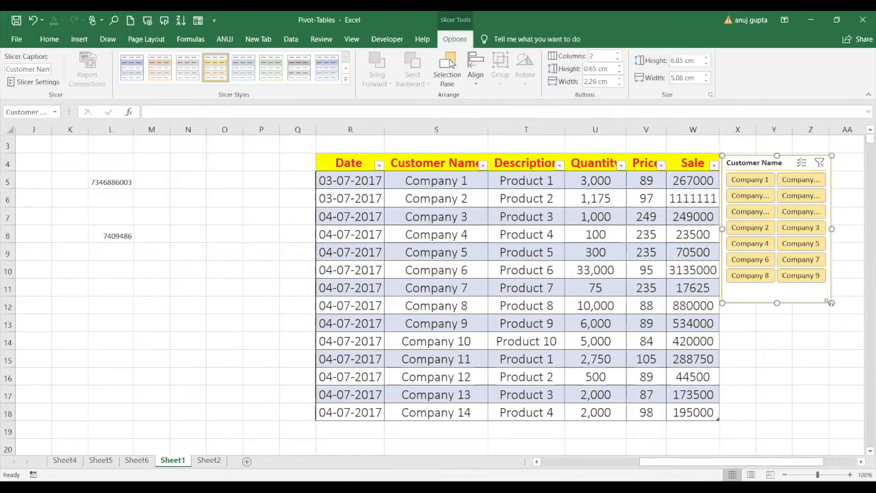
pyautogui.moveTo(830, 302)
pyautogui.mouseDown()
pyautogui.moveTo(818, 283)
pyautogui.moveTo(820, 294)
pyautogui.mouseUp()
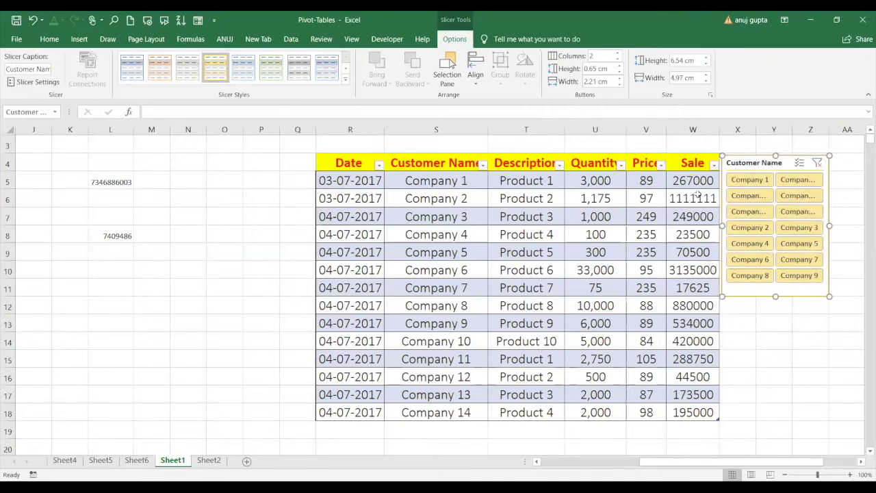
# Step: Set the slicer's button width to 2 cm and its button height to 0.7 cm
pyautogui.click(608, 69)
pyautogui.click(619, 66)
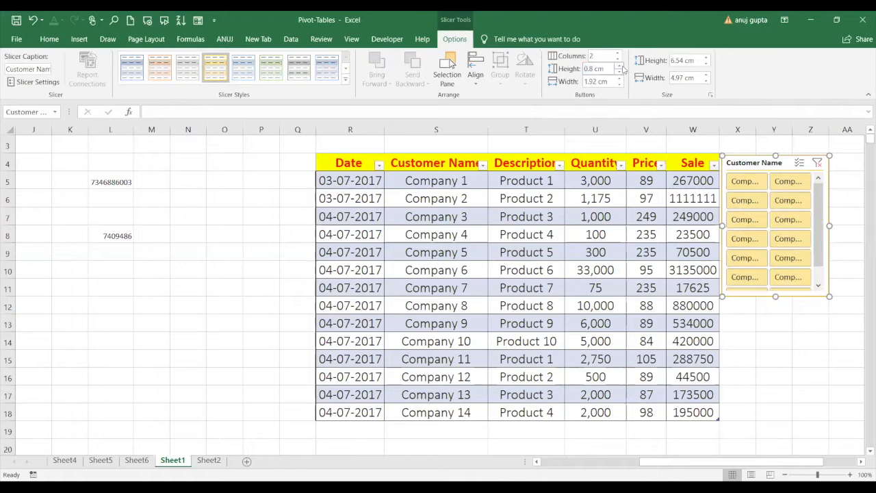
pyautogui.click(619, 78)
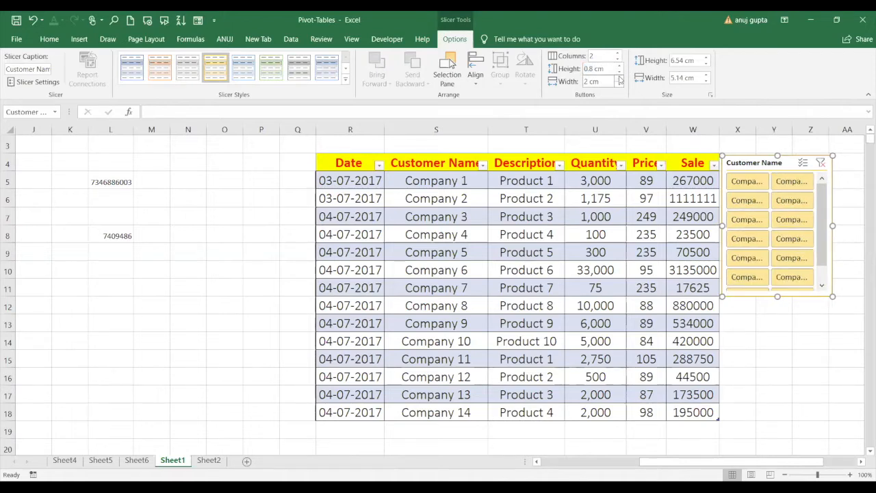
pyautogui.click(619, 72)
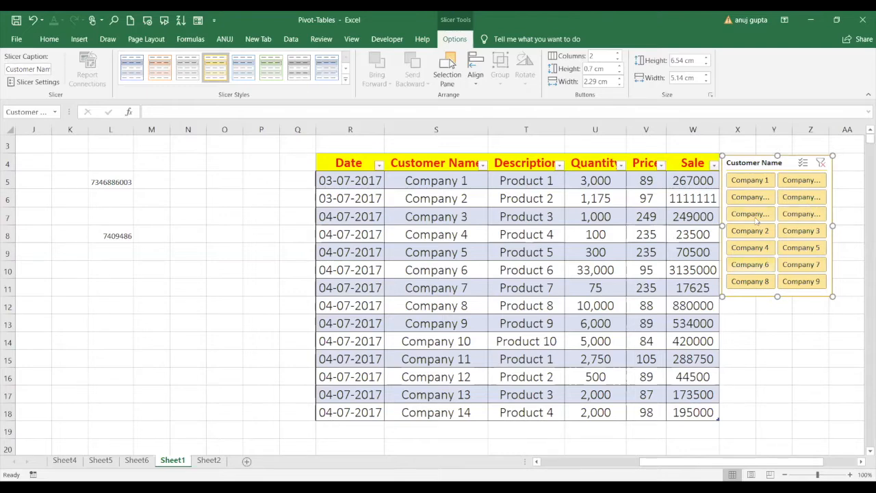
# Step: Insert a 2-D clustered column chart from the whole sales table, including headers, and delete it
pyautogui.click(81, 40)
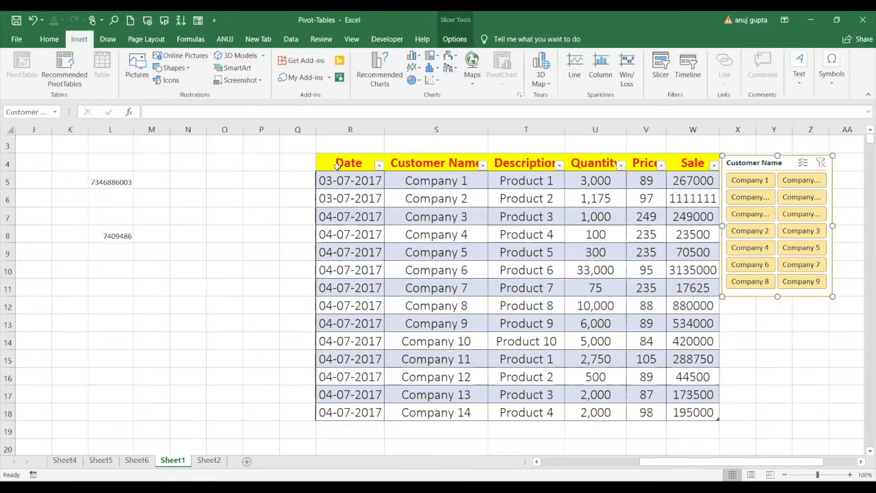
pyautogui.moveTo(337, 166)
pyautogui.mouseDown()
pyautogui.moveTo(531, 303)
pyautogui.moveTo(684, 367)
pyautogui.moveTo(688, 410)
pyautogui.mouseUp()
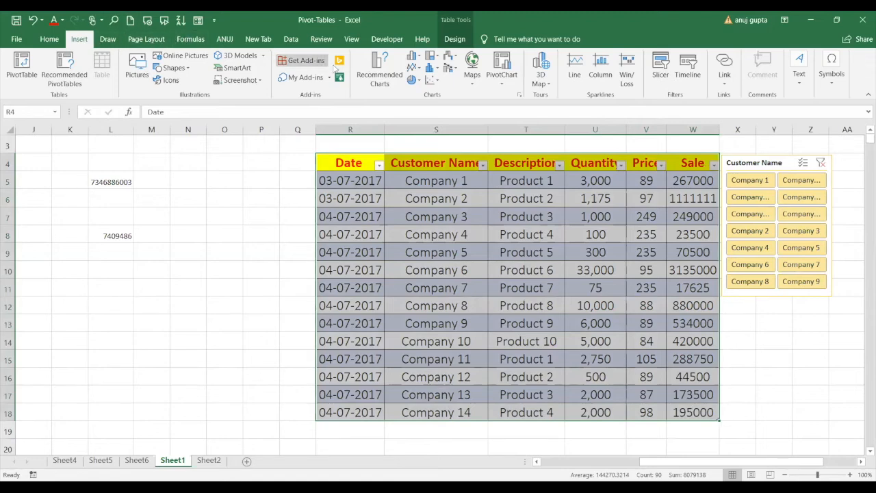
pyautogui.click(414, 59)
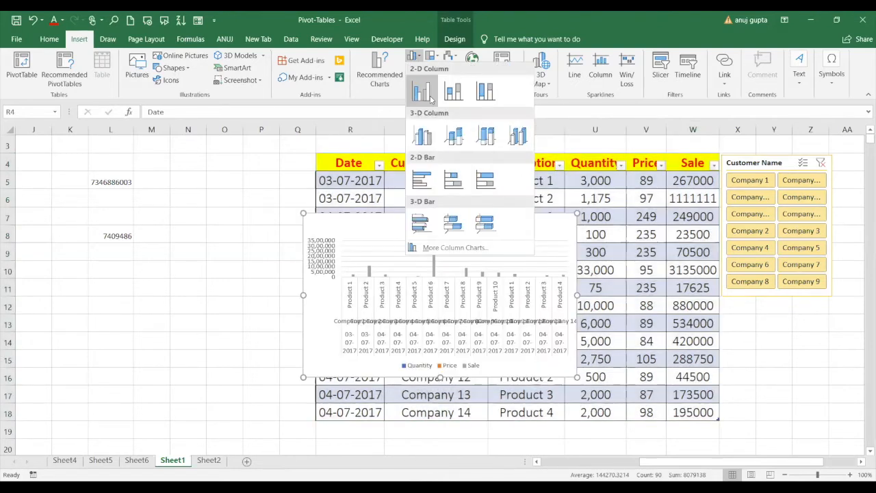
pyautogui.click(434, 101)
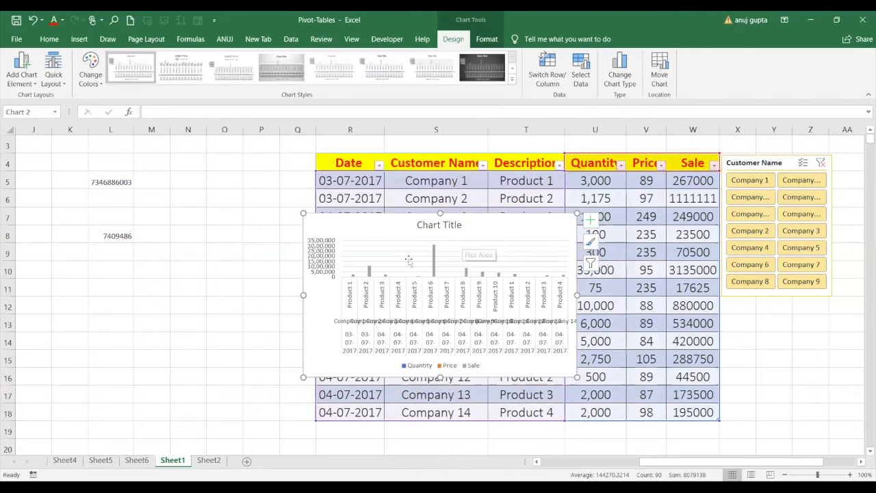
pyautogui.press('Delete')
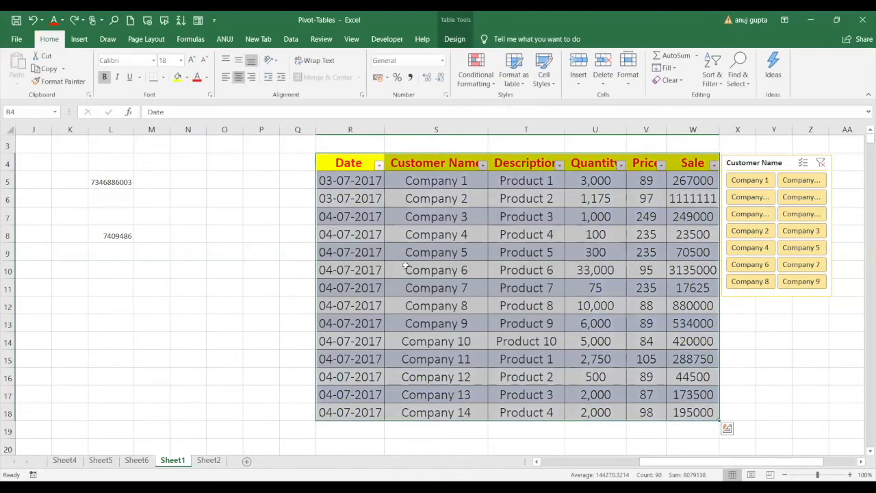
# Step: Create a default column chart from the Customer Name and Quantity values in rows 5 to 18 and move it beside the table over columns J to Q
pyautogui.click(432, 218)
pyautogui.moveTo(425, 175); pyautogui.dragTo(480, 412)
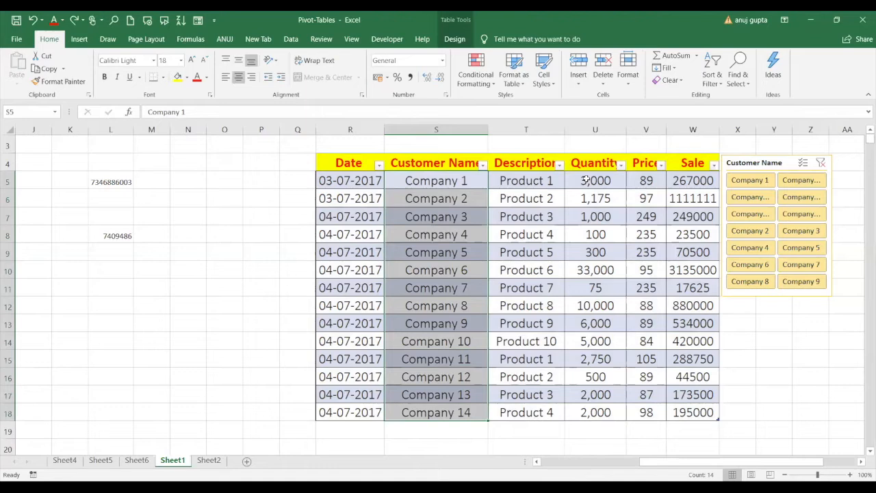
pyautogui.moveTo(586, 180); pyautogui.dragTo(602, 410)
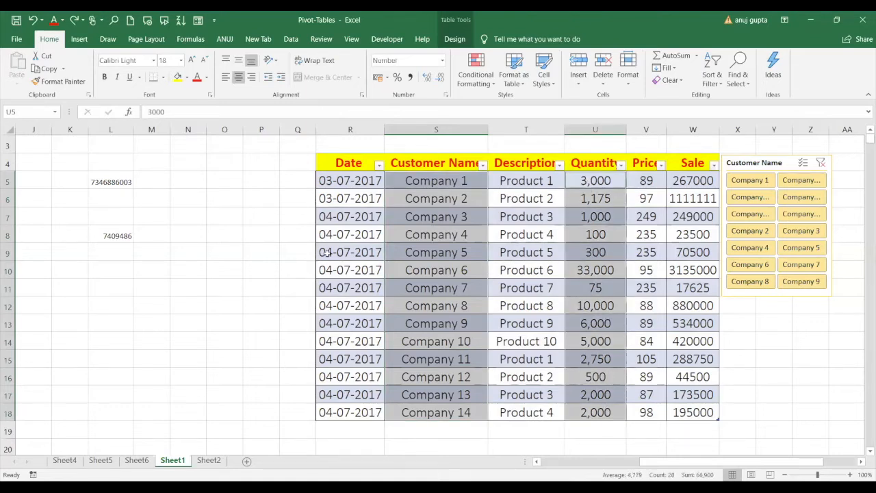
pyautogui.click(79, 39)
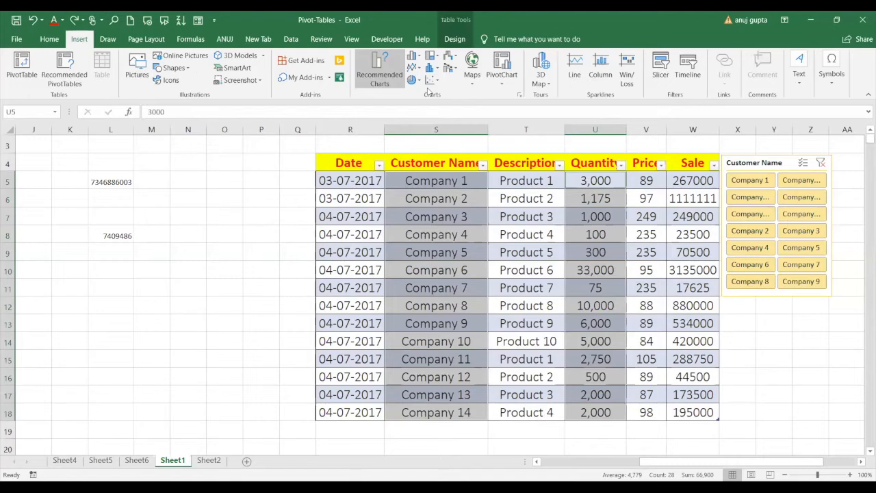
pyautogui.hotkey('alt', 'F1')
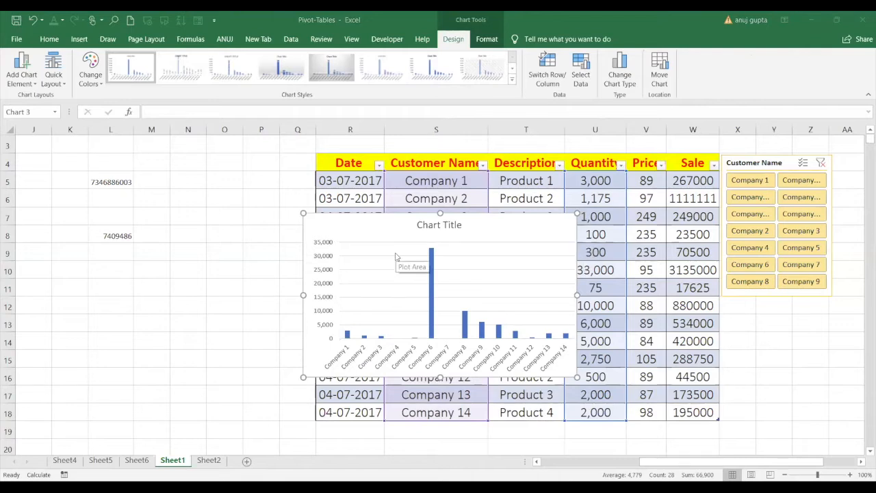
pyautogui.click(312, 225)
pyautogui.moveTo(312, 225)
pyautogui.mouseDown()
pyautogui.moveTo(103, 164)
pyautogui.moveTo(50, 164)
pyautogui.mouseUp()
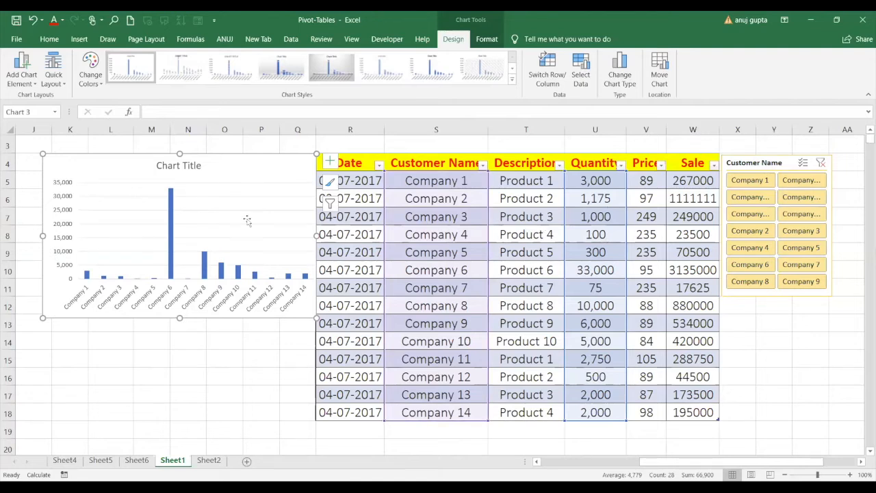
# Step: Filter the table by single customers in turn with the Customer Name slicer, starting at Company 1 and ending on Company 11
pyautogui.click(765, 181)
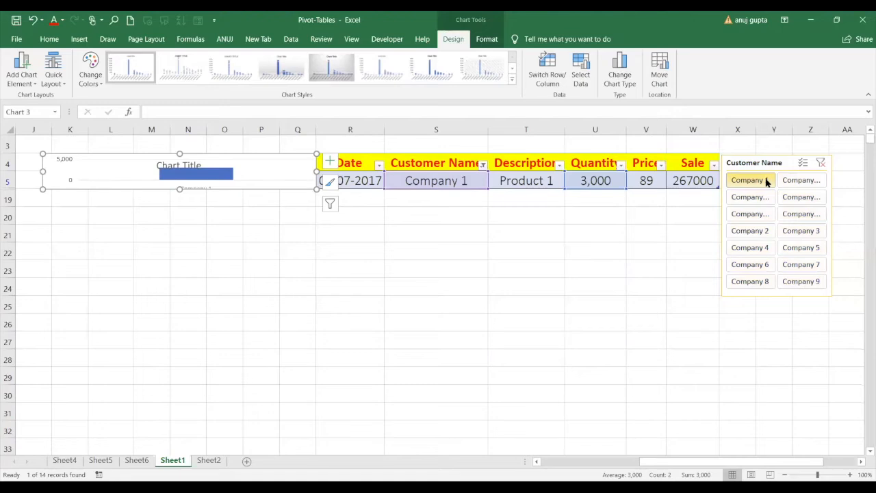
pyautogui.click(813, 180)
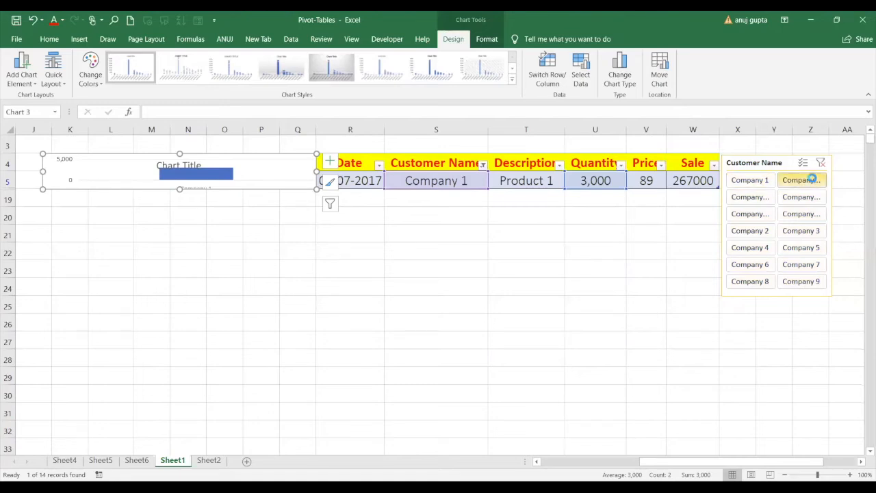
pyautogui.click(765, 199)
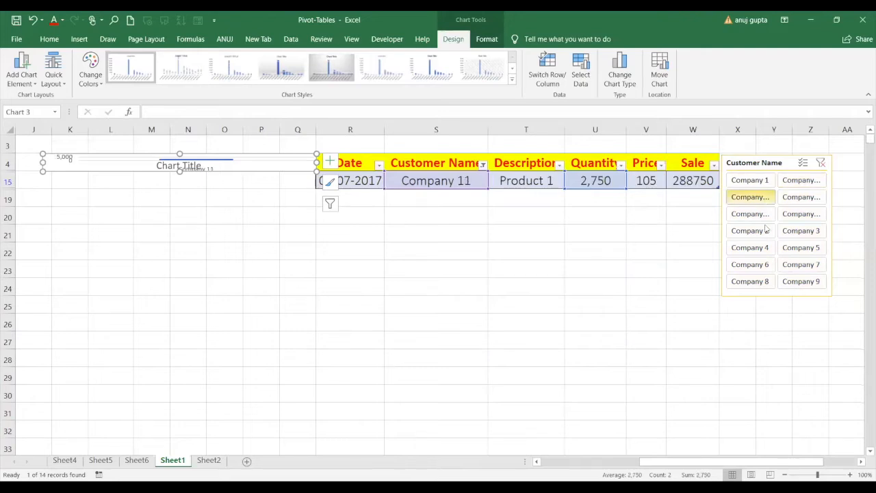
# Step: Add Company 2, 3, 4, 5, 6 and 7 to the Company 11 selection in the Customer Name slicer
pyautogui.keyDown('ctrl'); pyautogui.click(765, 231); pyautogui.keyUp('ctrl')
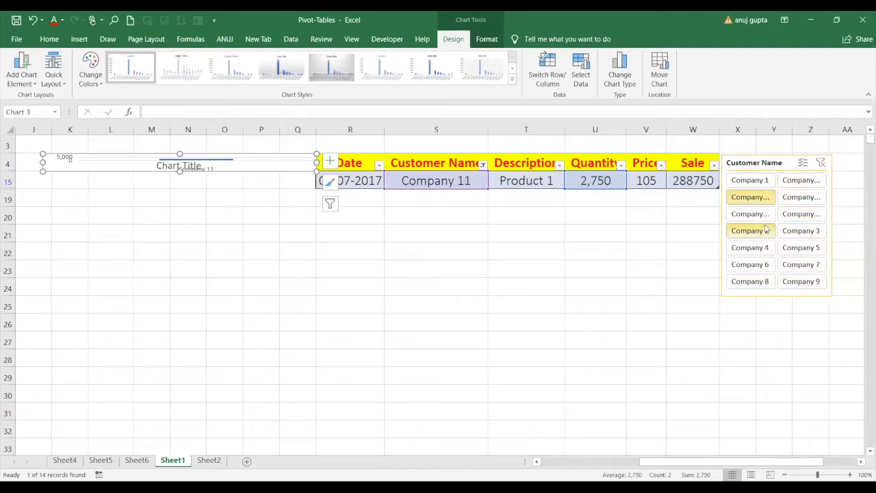
pyautogui.keyDown('ctrl'); pyautogui.click(802, 233); pyautogui.keyUp('ctrl')
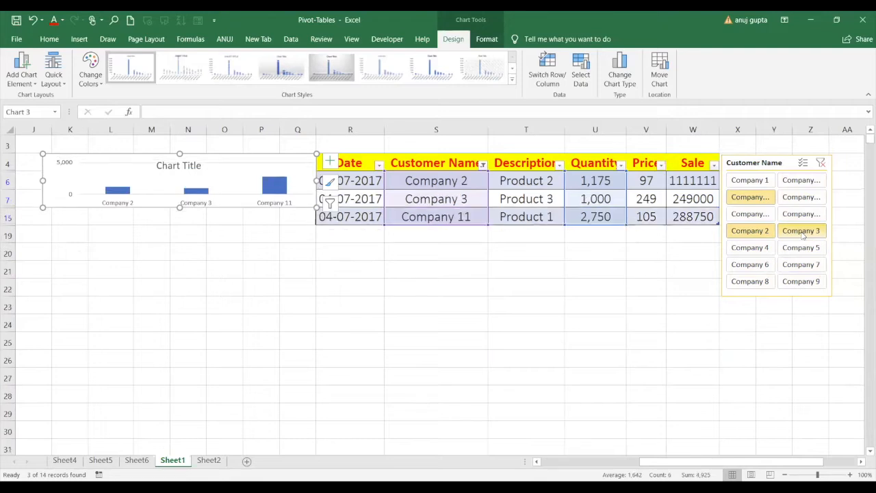
pyautogui.keyDown('ctrl'); pyautogui.click(763, 249); pyautogui.keyUp('ctrl')
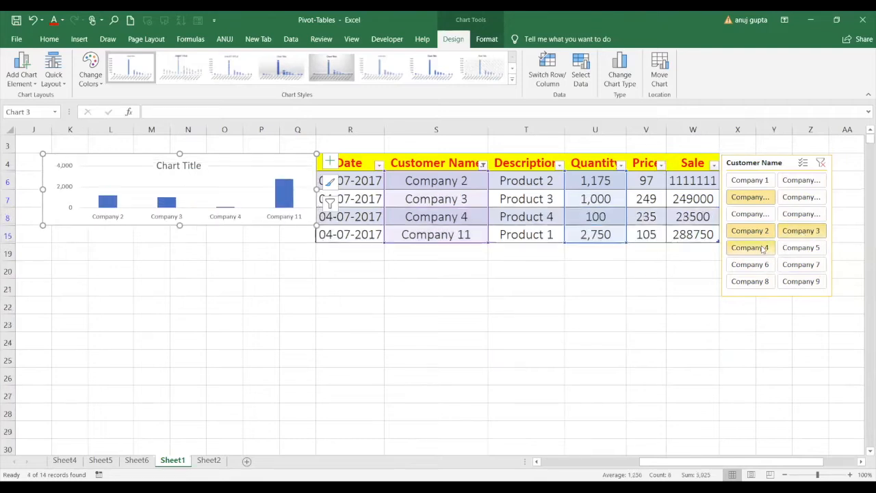
pyautogui.keyDown('ctrl'); pyautogui.click(801, 250); pyautogui.keyUp('ctrl')
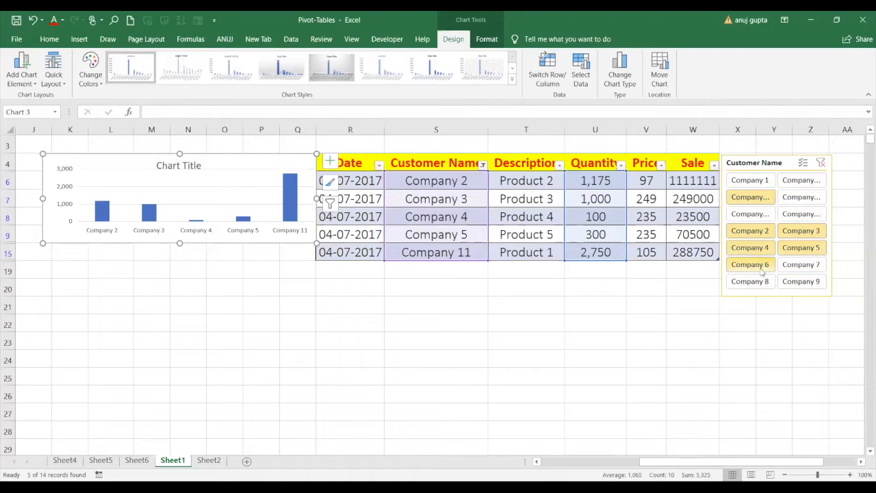
pyautogui.keyDown('ctrl'); pyautogui.click(759, 267); pyautogui.keyUp('ctrl')
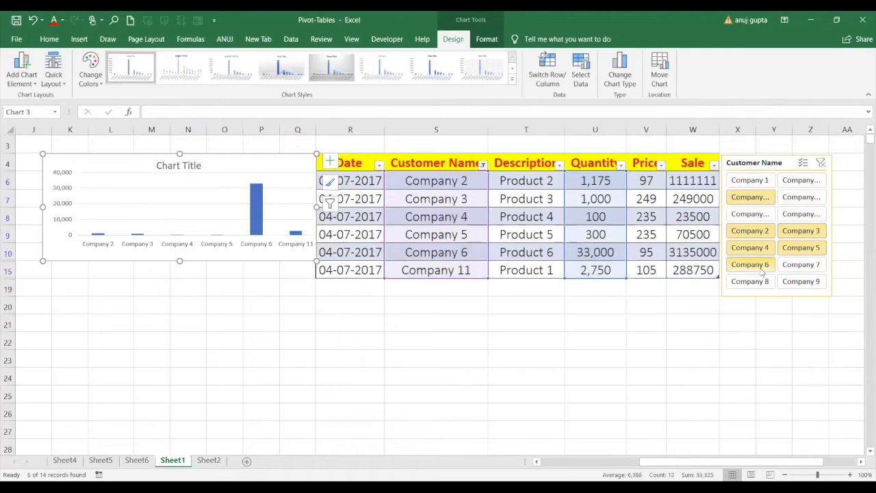
pyautogui.keyDown('ctrl'); pyautogui.click(799, 267); pyautogui.keyUp('ctrl')
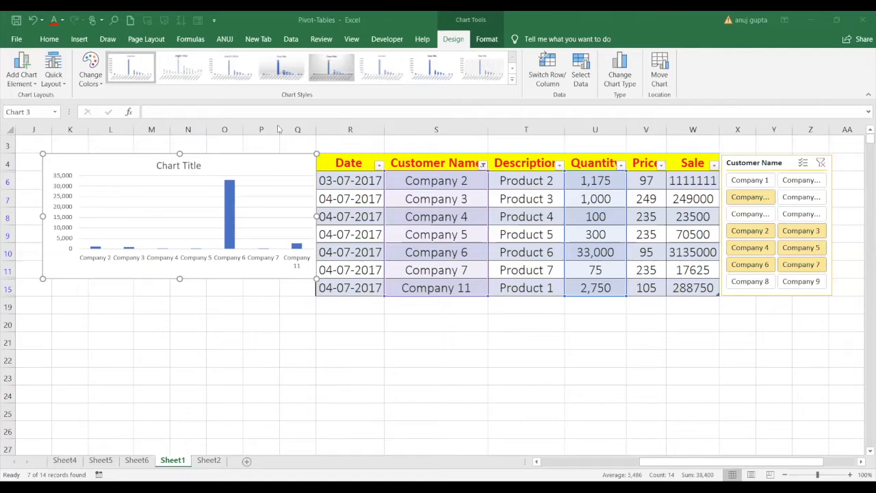
# Step: Delete the column chart beside the sales table
pyautogui.click(280, 168)
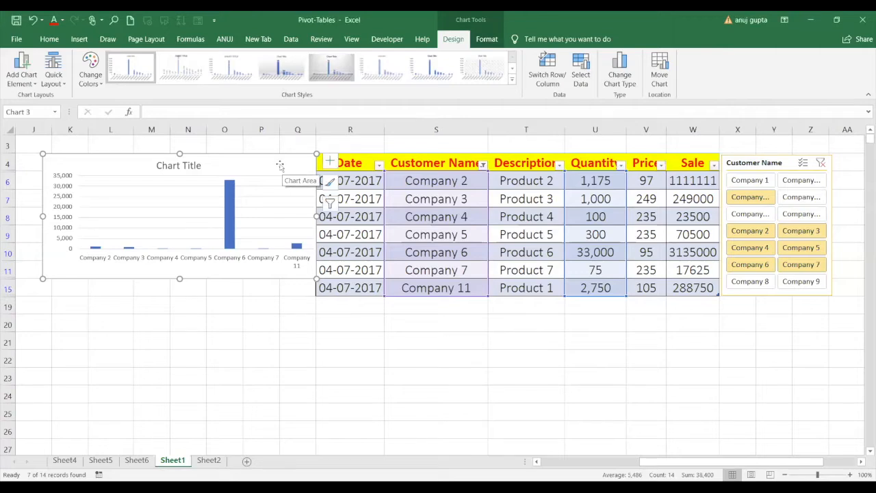
pyautogui.press('Delete')
pyautogui.click(233, 237)
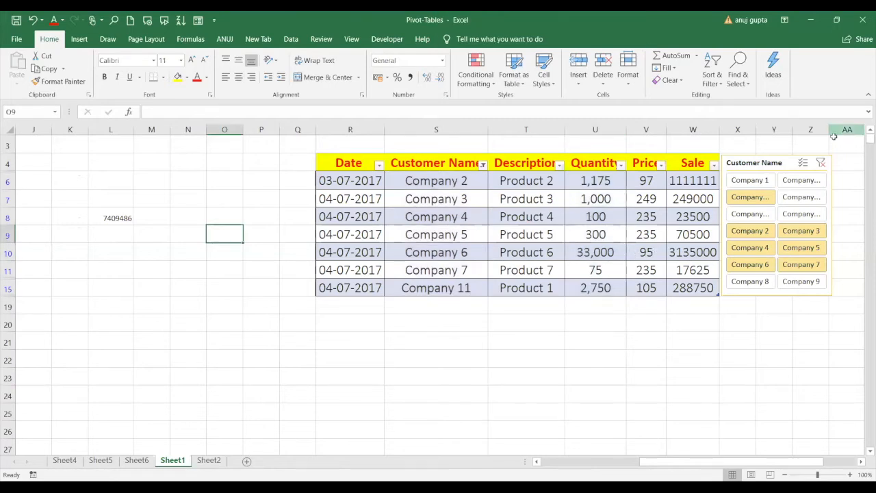
# Step: Examine the export options available for the sales table, and close the list without exporting
pyautogui.click(539, 232)
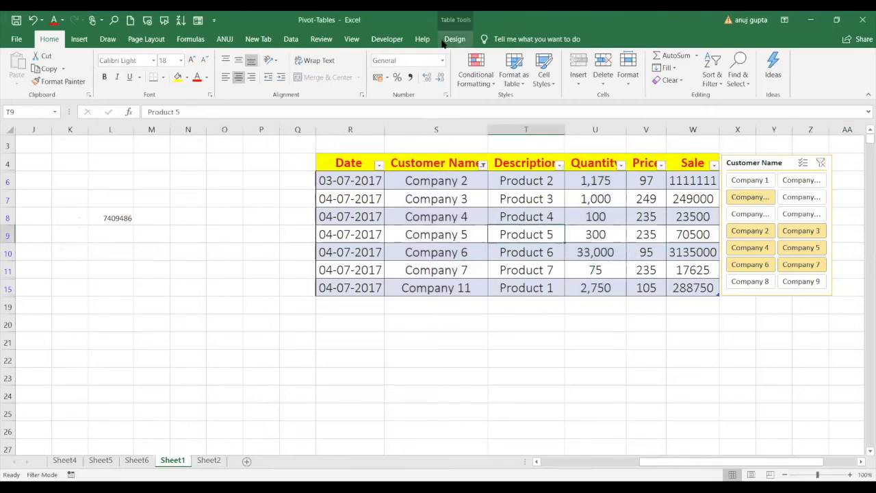
pyautogui.click(457, 41)
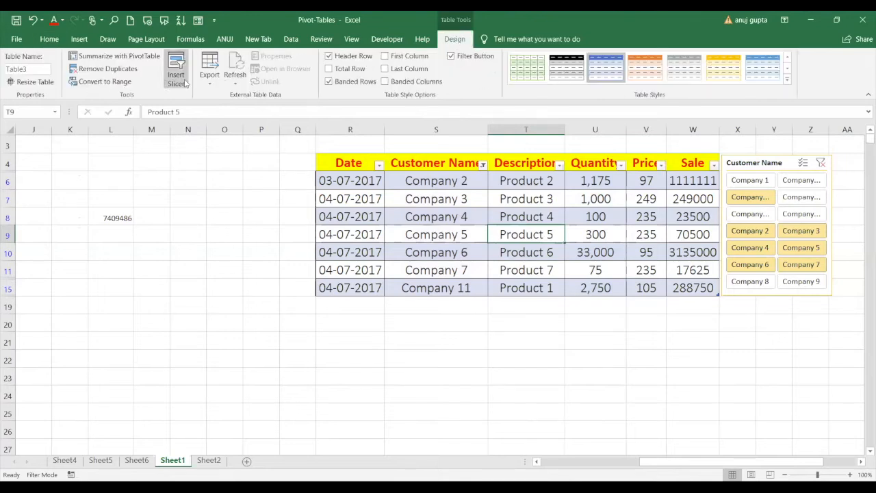
pyautogui.click(209, 79)
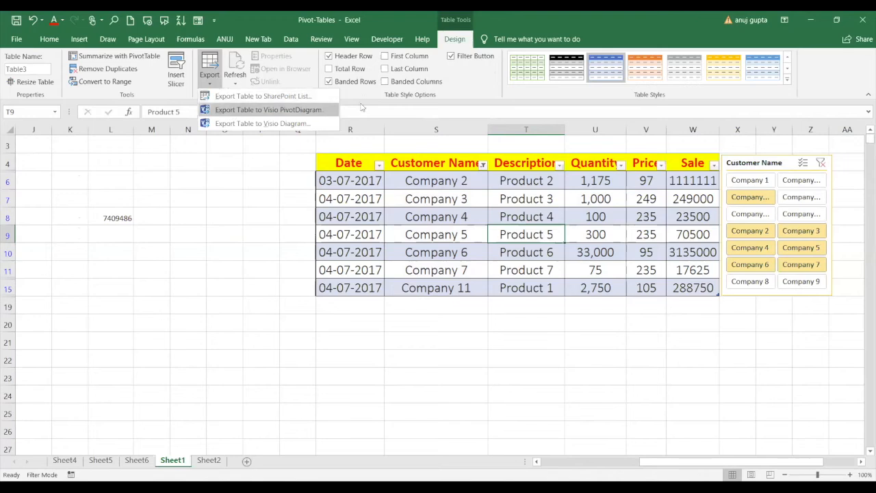
pyautogui.click(345, 58)
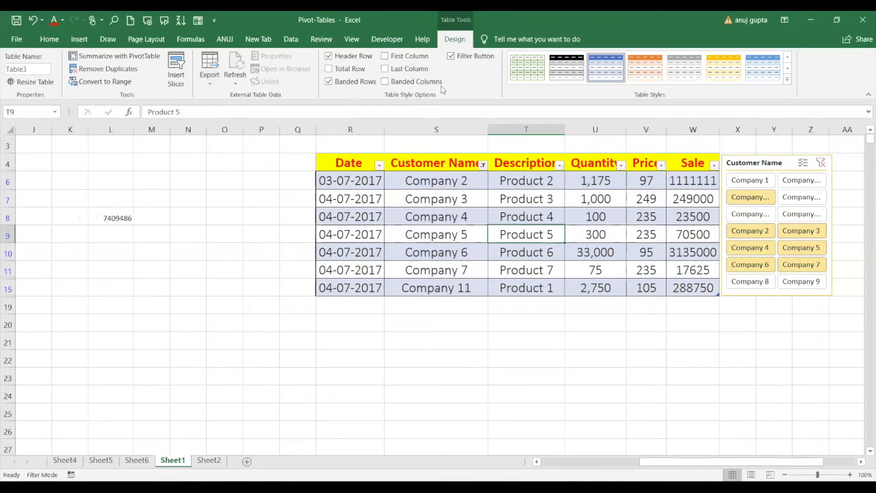
# Step: Switch the table's header row off and back on, and add a total row and remove it again
pyautogui.click(329, 56)
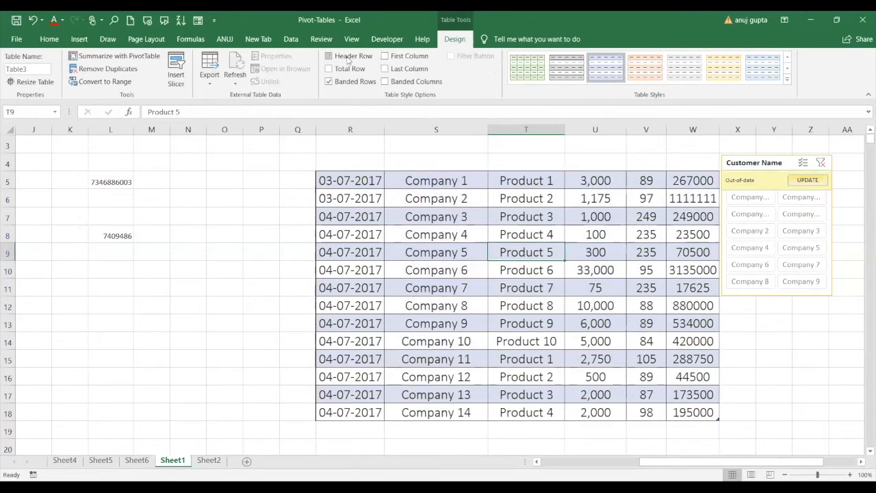
pyautogui.click(347, 59)
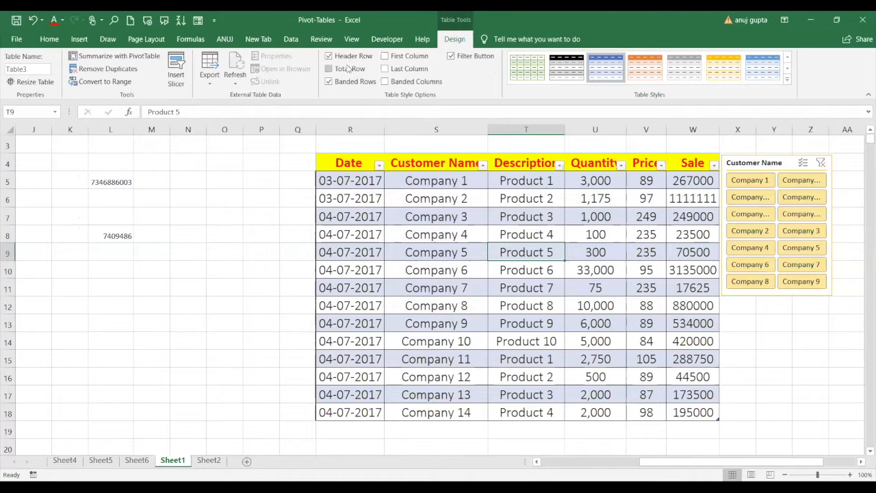
pyautogui.click(330, 69)
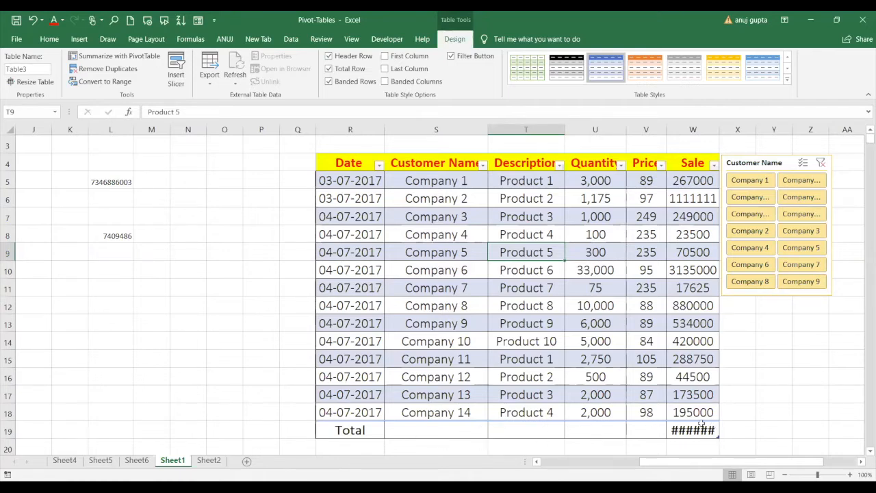
pyautogui.moveTo(703, 427); pyautogui.dragTo(381, 426)
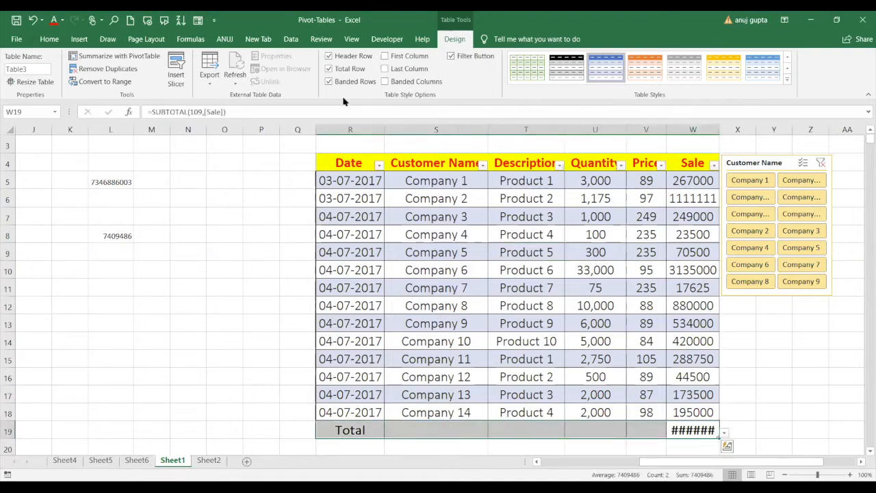
pyautogui.click(338, 68)
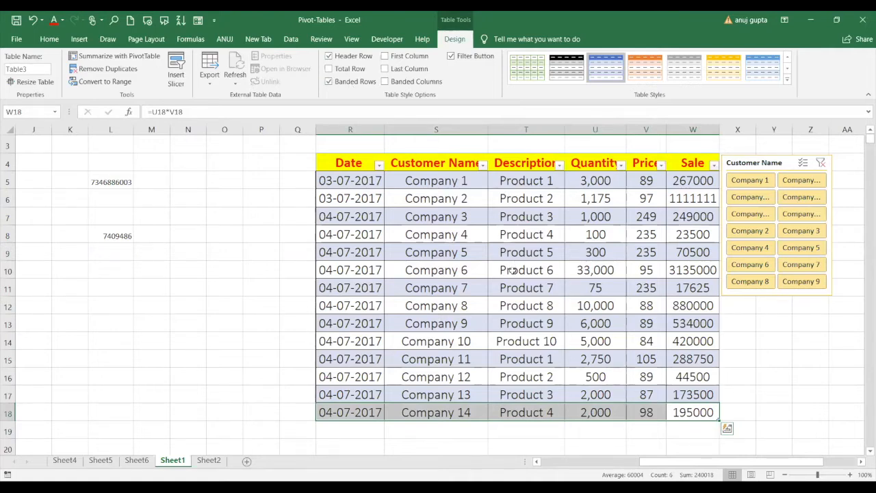
# Step: Switch the table's banded rows off and on, and its first-column emphasis on and off
pyautogui.click(358, 86)
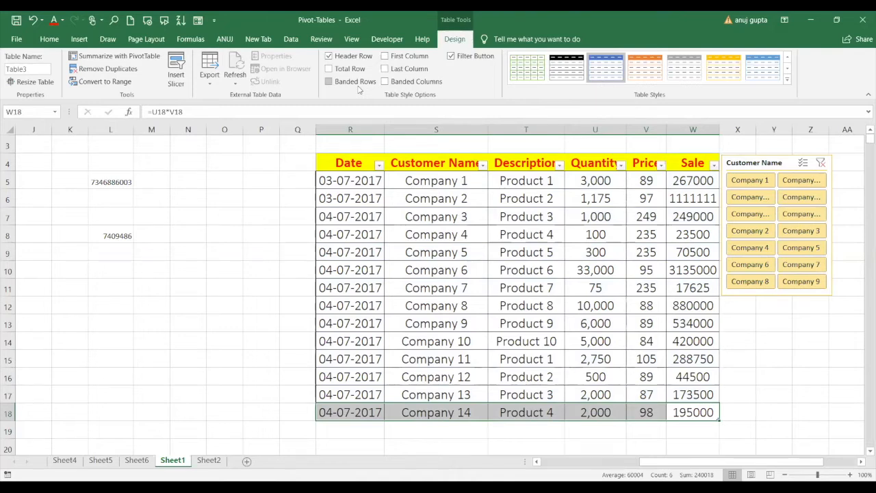
pyautogui.click(358, 86)
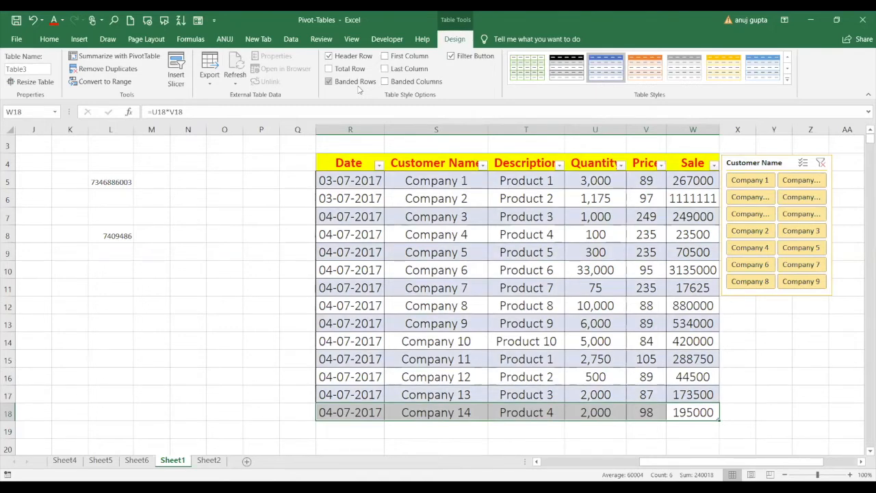
pyautogui.click(412, 59)
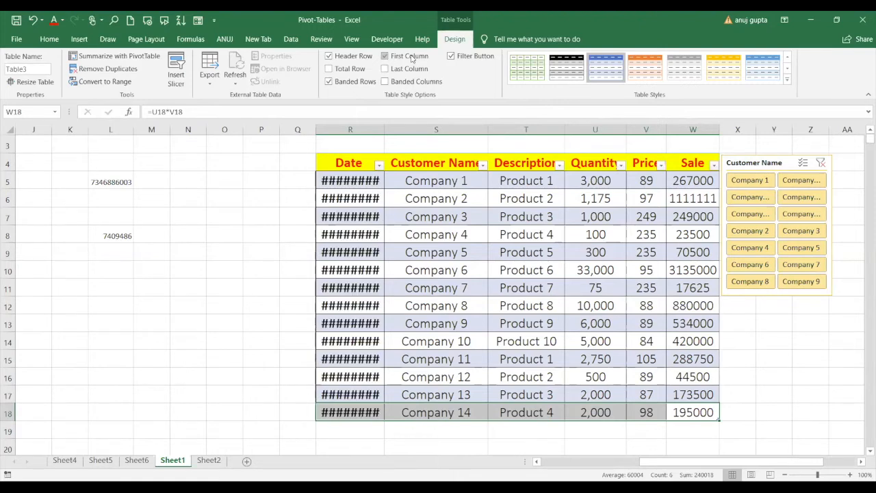
pyautogui.click(411, 58)
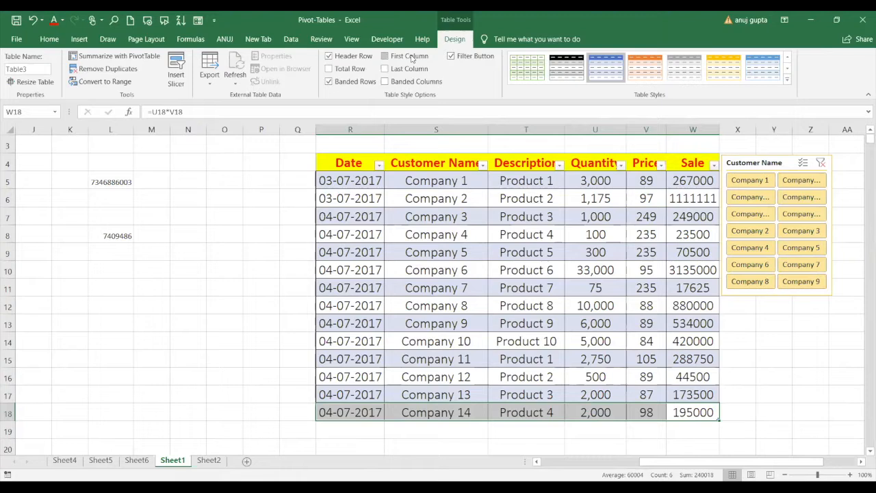
pyautogui.click(411, 59)
pyautogui.click(412, 59)
# Step: Switch the last-column emphasis and the banded columns of the table on and off, leaving both options off
pyautogui.click(414, 71)
pyautogui.click(413, 72)
pyautogui.click(413, 72)
pyautogui.click(413, 71)
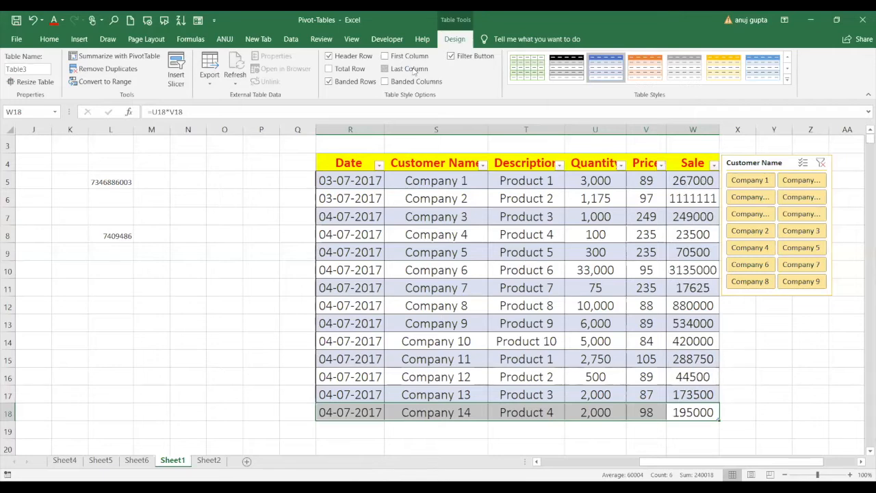
pyautogui.click(413, 70)
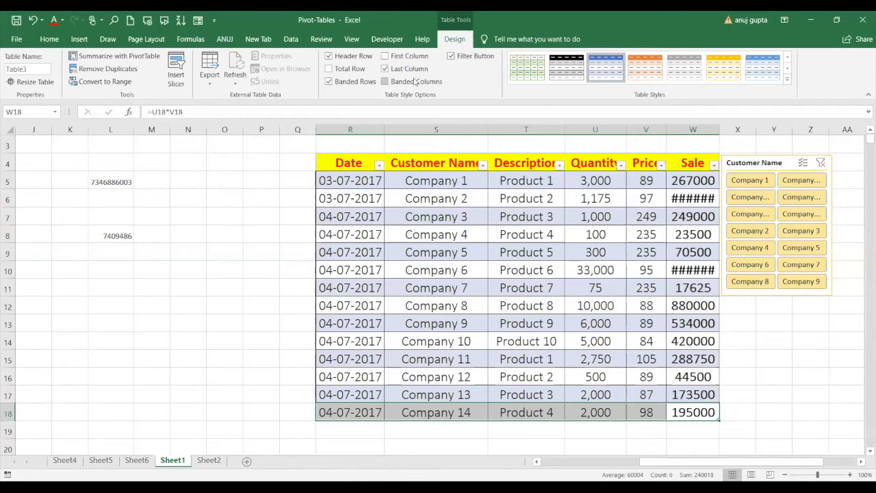
pyautogui.click(414, 84)
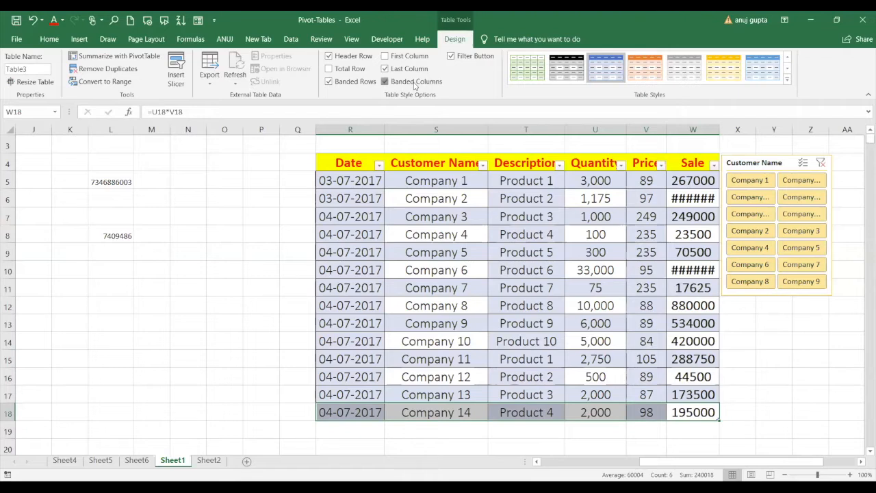
pyautogui.click(414, 84)
pyautogui.click(414, 84)
pyautogui.click(414, 83)
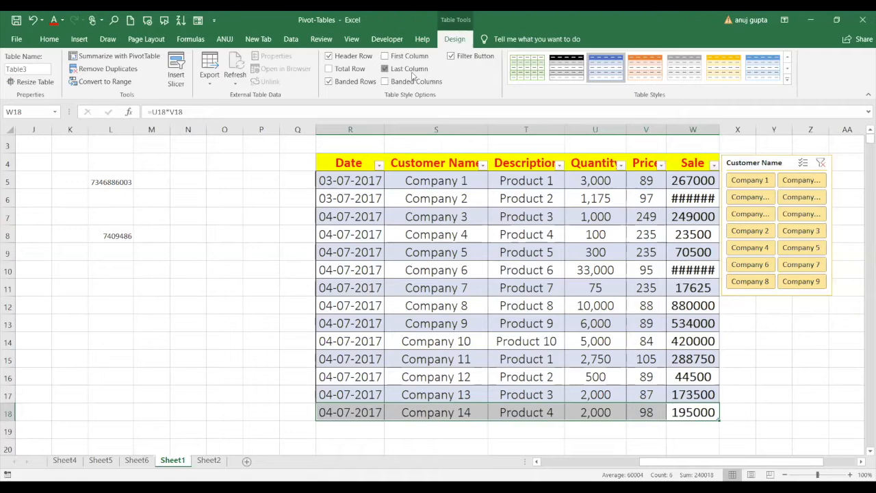
pyautogui.click(412, 69)
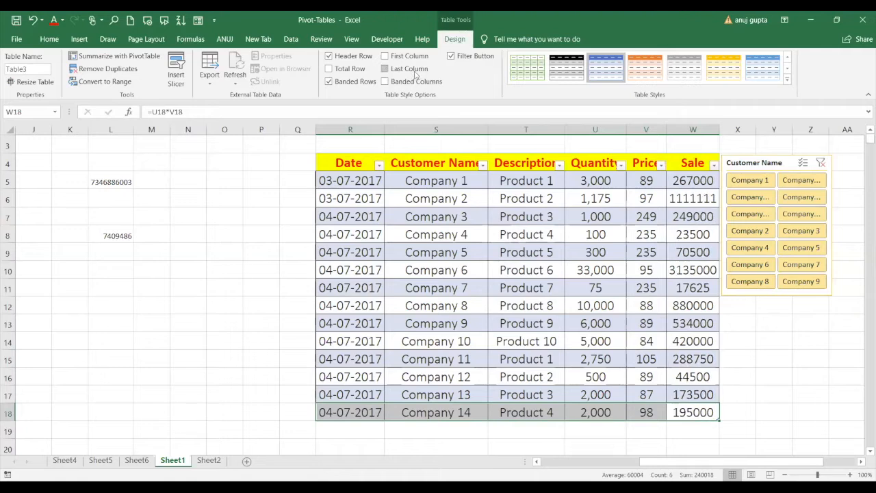
# Step: Hide the filter buttons in the table's header row and show them again
pyautogui.click(469, 62)
pyautogui.click(468, 60)
pyautogui.click(477, 57)
pyautogui.click(477, 57)
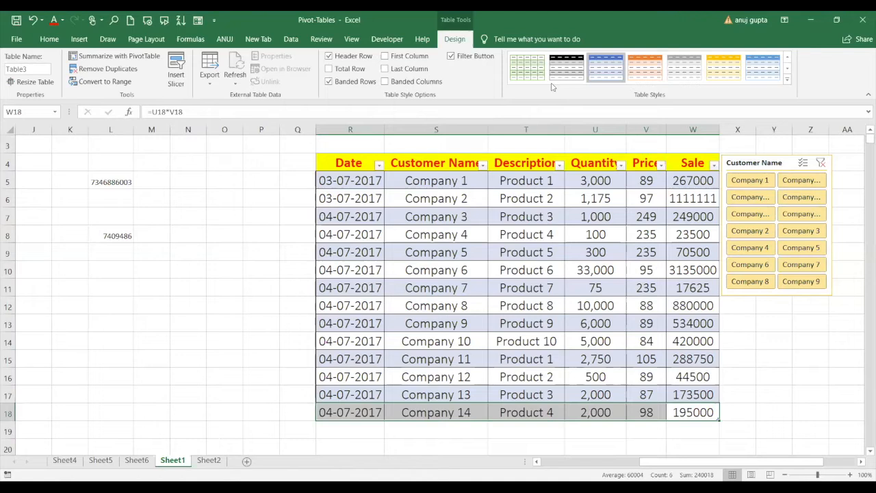
# Step: Clear the Customer Name and Description headings in cells S4 and T4 of the table
pyautogui.click(435, 163)
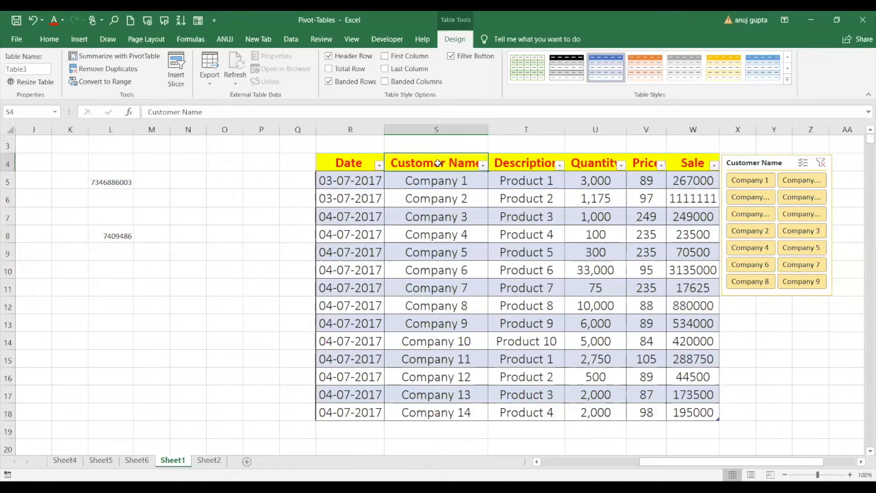
pyautogui.press('Delete')
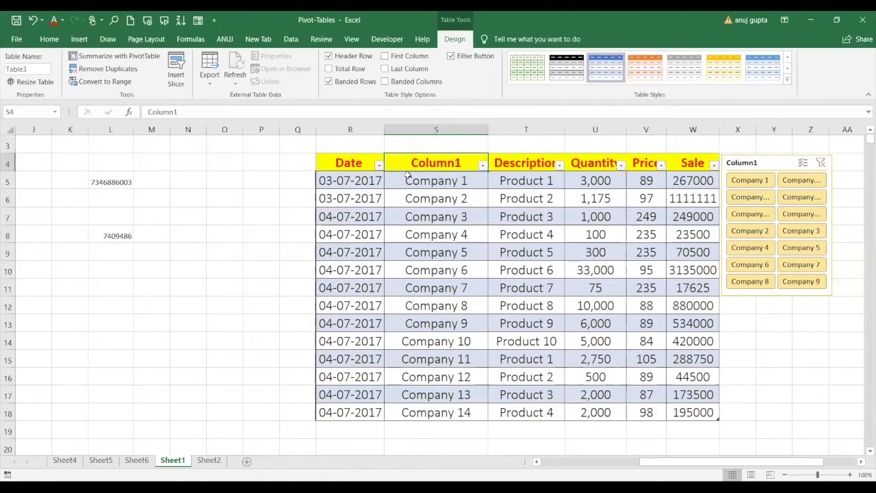
pyautogui.click(519, 162)
pyautogui.press('Delete')
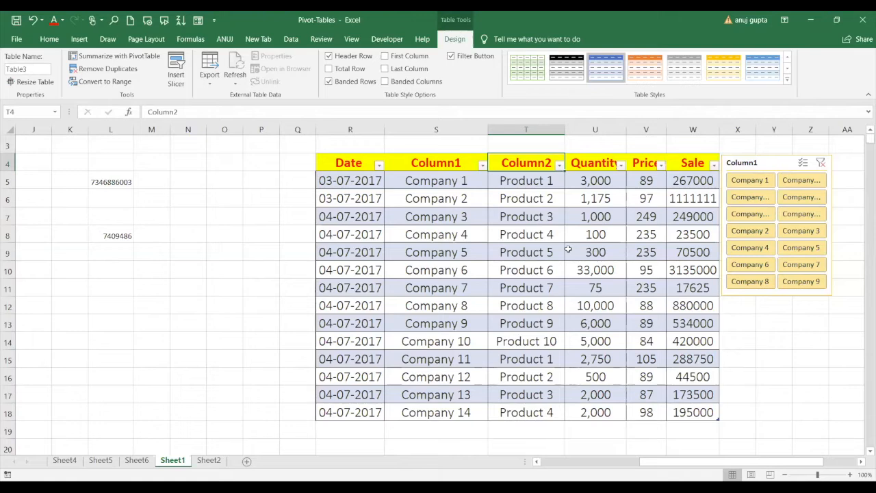
pyautogui.moveTo(457, 234); pyautogui.dragTo(518, 235)
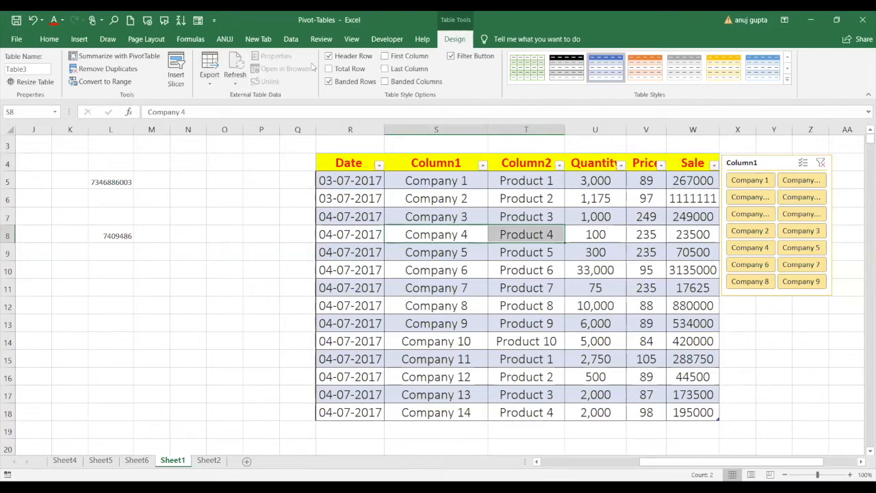
pyautogui.click(80, 39)
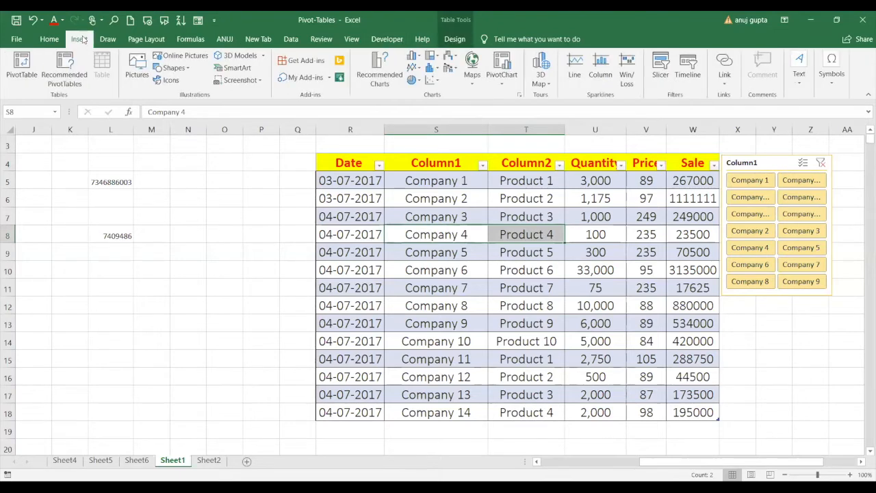
pyautogui.click(451, 40)
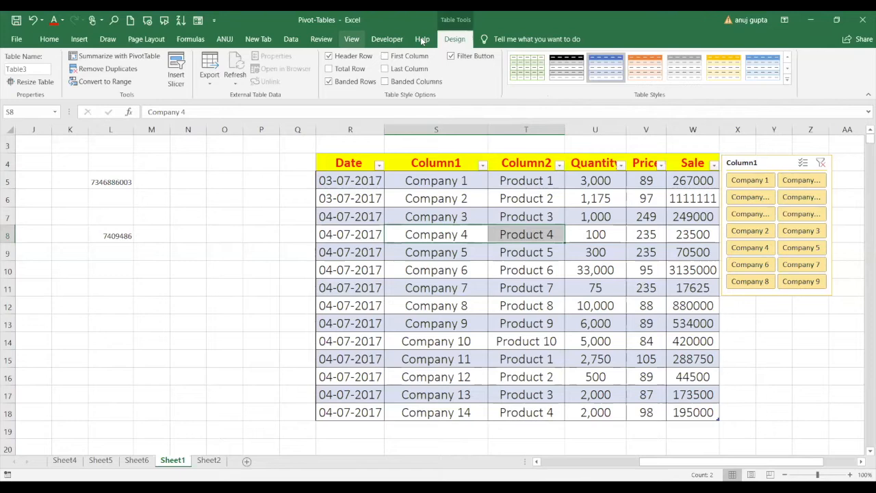
pyautogui.click(79, 40)
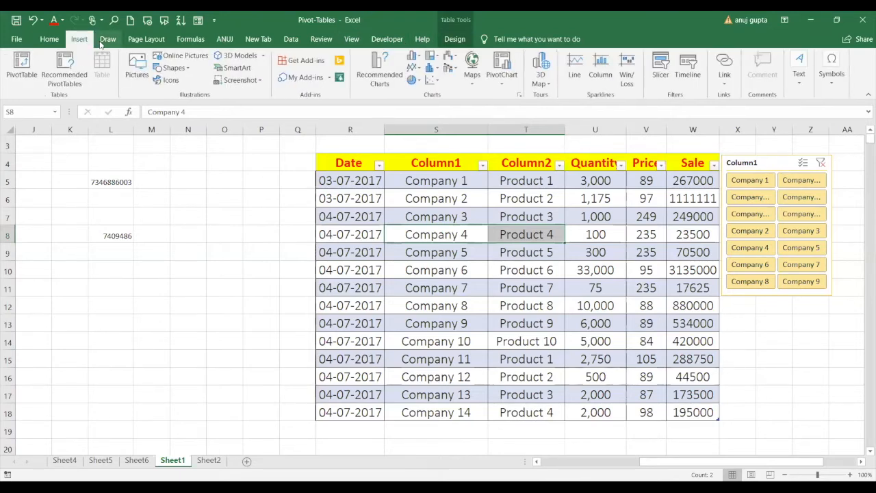
pyautogui.click(102, 41)
pyautogui.click(86, 43)
pyautogui.click(49, 39)
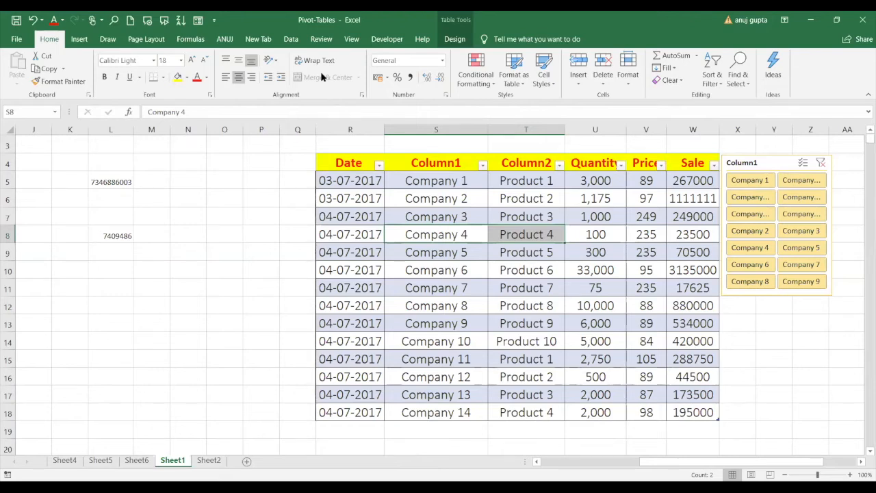
# Step: Clear the Quantity, Price and Date headings in cells U4, V4 and R4 of the table
pyautogui.click(595, 165)
pyautogui.hotkey('ctrl', 'z')
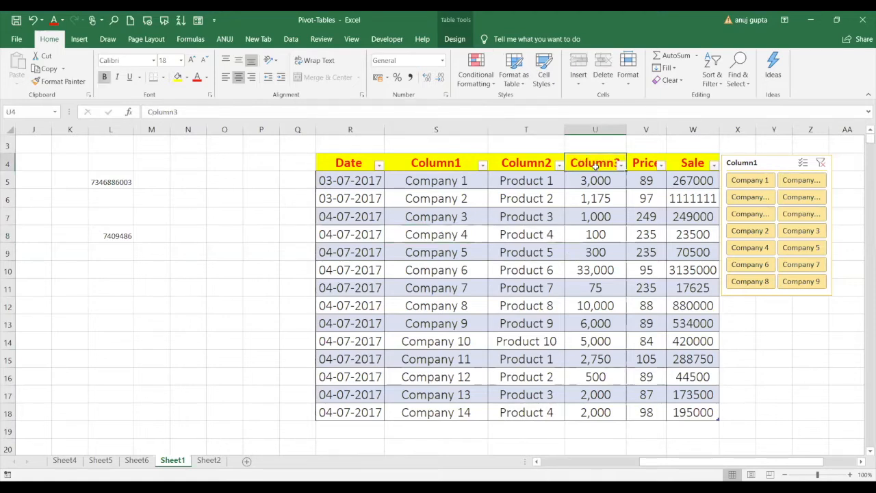
pyautogui.hotkey('ctrl', 'z')
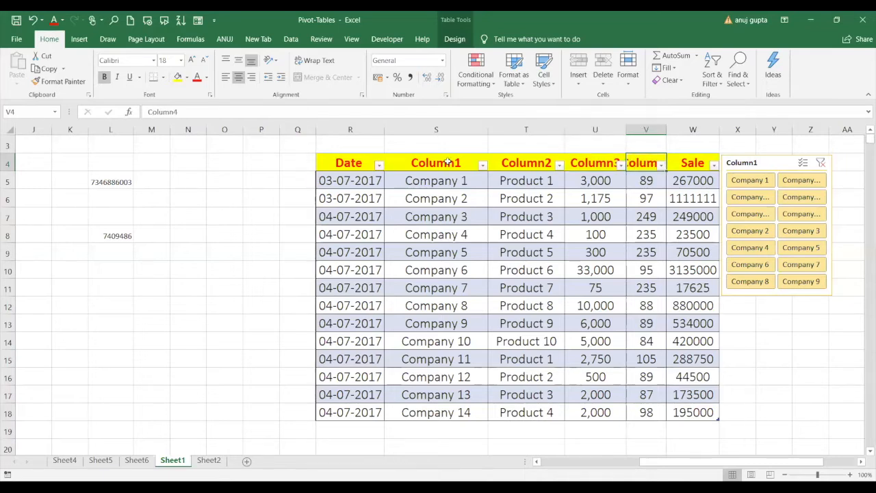
pyautogui.click(355, 159)
pyautogui.hotkey('ctrl', 'z')
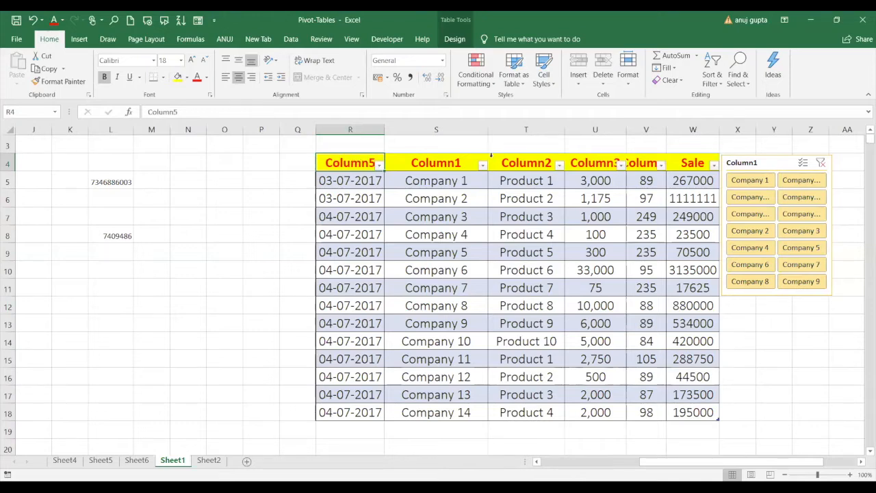
# Step: Undo the cleared headings to restore all the original column names in the table's header row
pyautogui.hotkey('ctrl', 'z')
pyautogui.hotkey('ctrl', 'z')
pyautogui.hotkey('ctrl', 'z')
pyautogui.hotkey('ctrl', 'z')
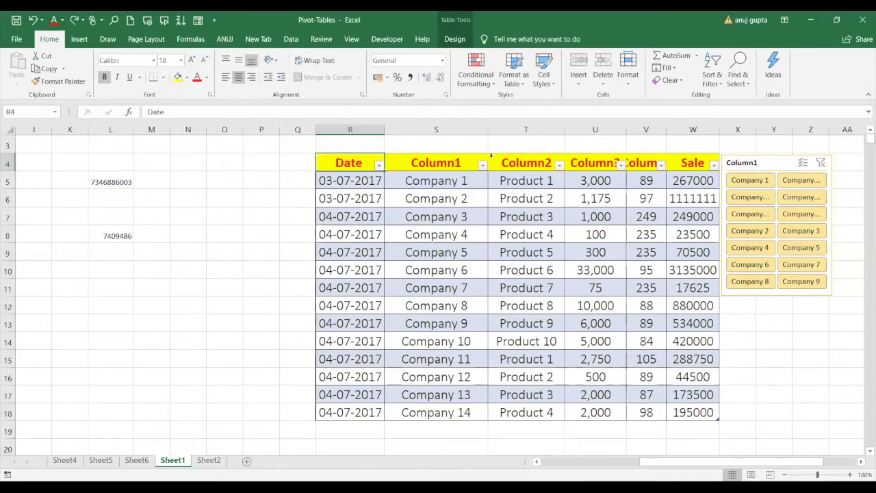
pyautogui.hotkey('ctrl', 'z')
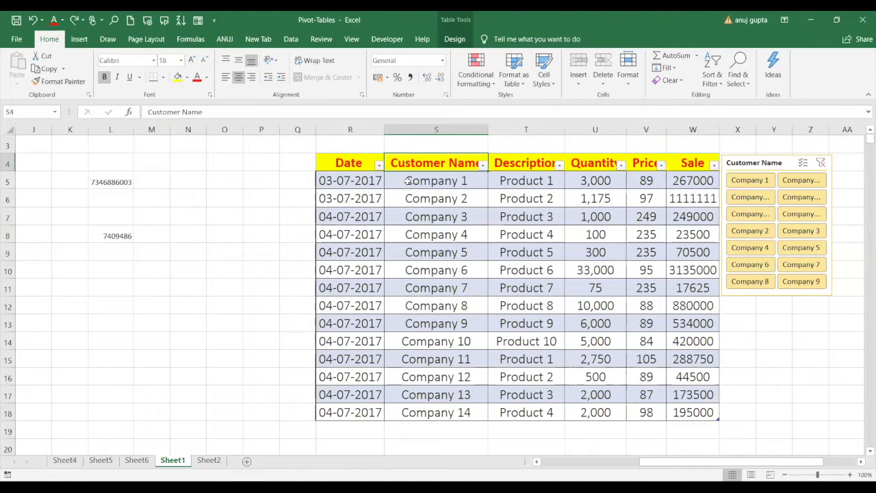
# Step: Copy the table's Date and Customer Name columns to cell L5 and autofit columns L and M
pyautogui.moveTo(342, 164); pyautogui.dragTo(453, 421)
pyautogui.hotkey('ctrl', 'c')
pyautogui.moveTo(98, 180); pyautogui.dragTo(221, 299)
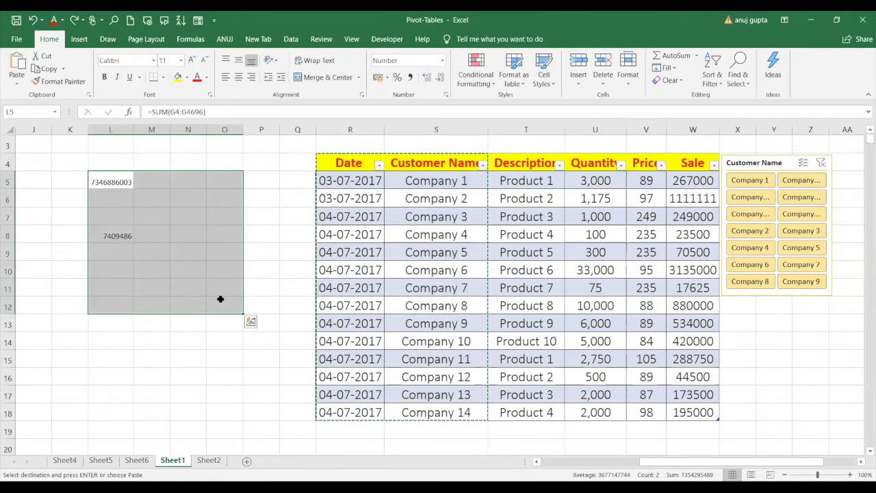
pyautogui.hotkey('ctrl', 'v')
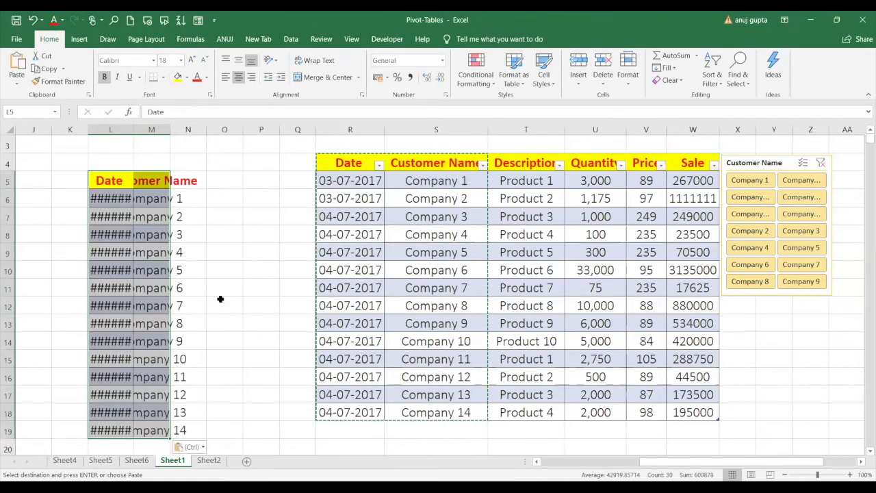
pyautogui.doubleClick(131, 130)
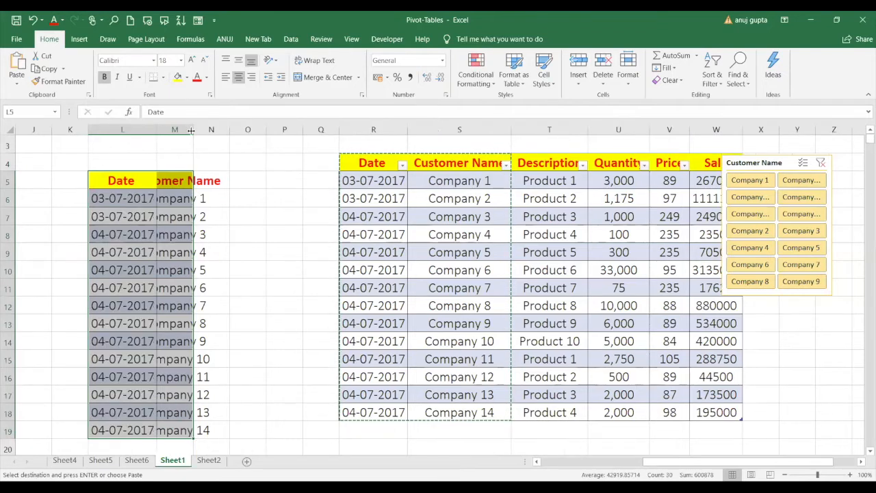
pyautogui.click(301, 181)
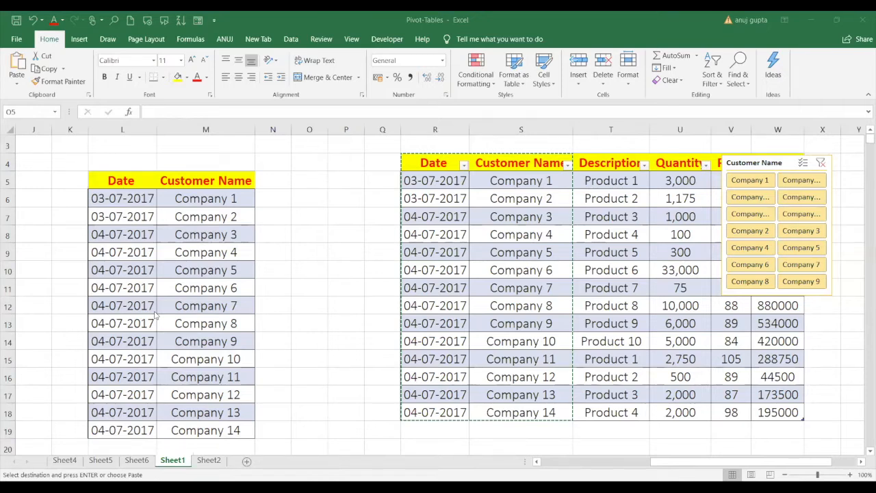
# Step: Filter the table by one company after another with the Customer Name slicer, from Company 1 through Company 7
pyautogui.click(753, 181)
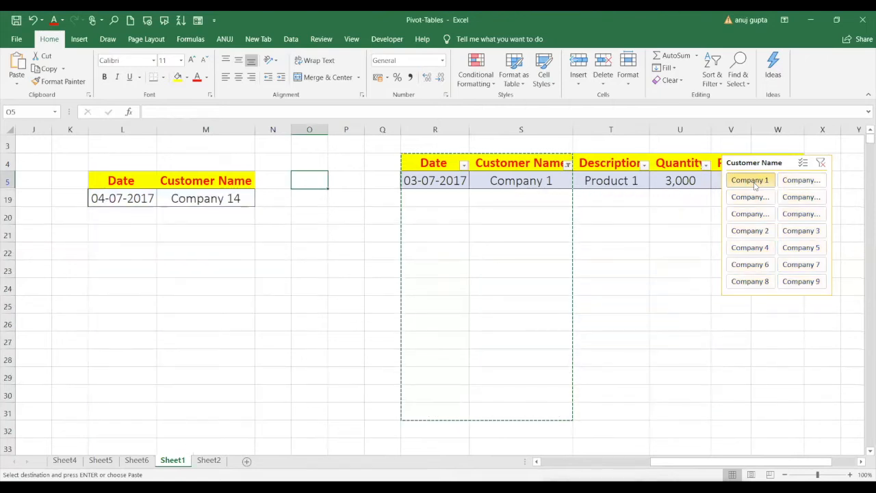
pyautogui.click(756, 196)
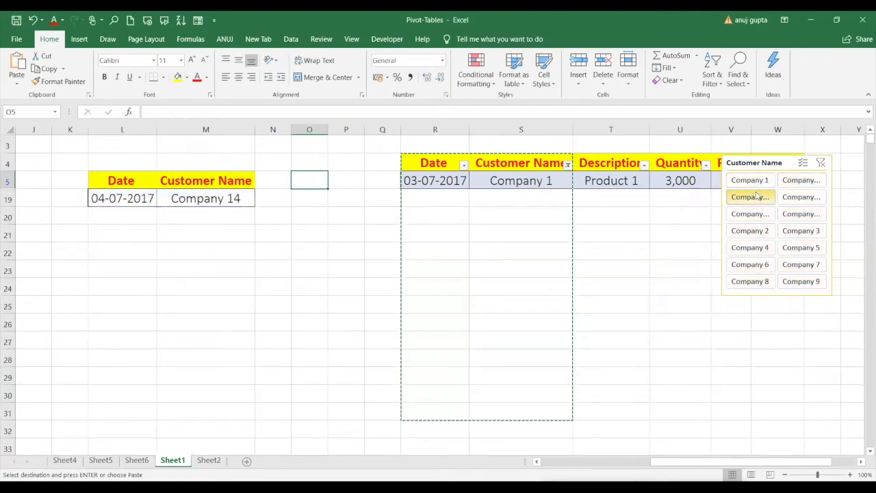
pyautogui.click(799, 198)
pyautogui.click(799, 215)
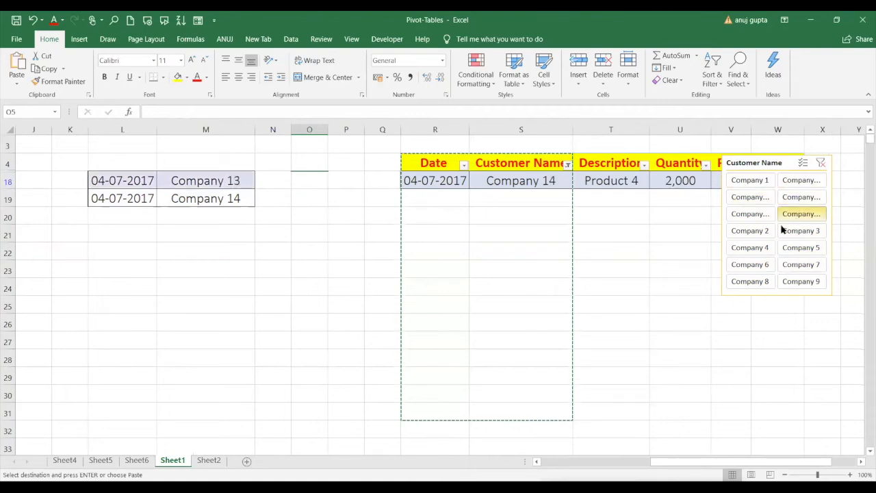
pyautogui.click(751, 231)
pyautogui.click(804, 235)
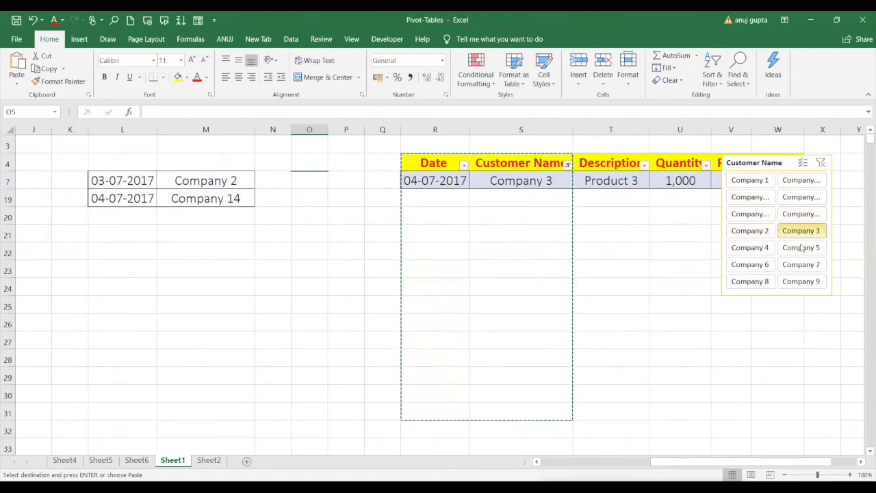
pyautogui.click(802, 248)
pyautogui.click(769, 249)
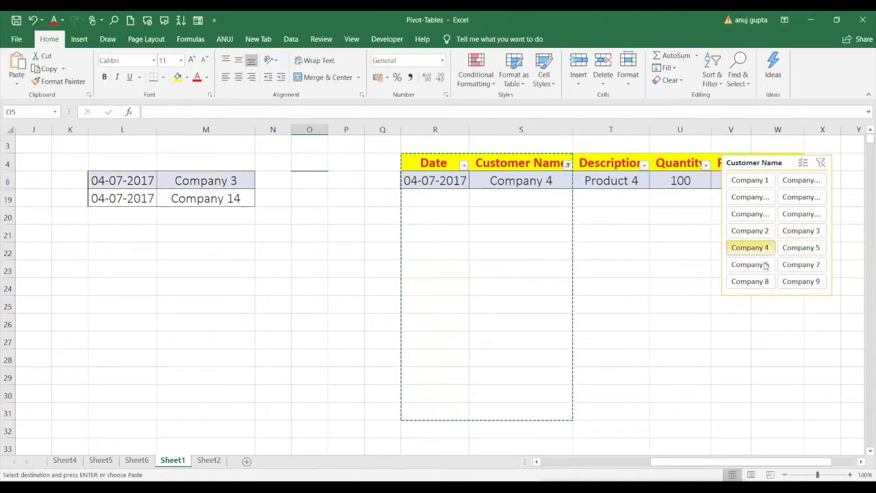
pyautogui.click(766, 266)
pyautogui.click(799, 266)
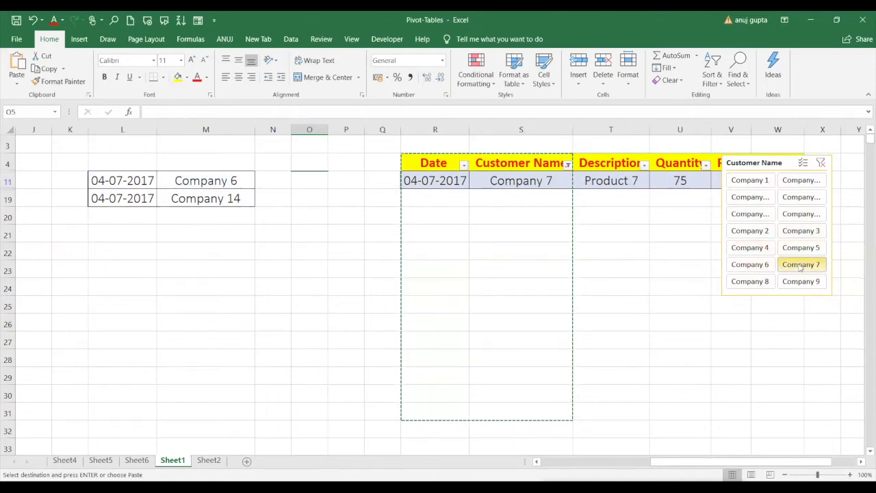
# Step: Undo the slicer selections one by one to remove the Customer Name filter from the table
pyautogui.hotkey('ctrl', 'z')
pyautogui.hotkey('ctrl', 'z')
pyautogui.hotkey('ctrl', 'z')
pyautogui.hotkey('ctrl', 'z')
pyautogui.hotkey('ctrl', 'z')
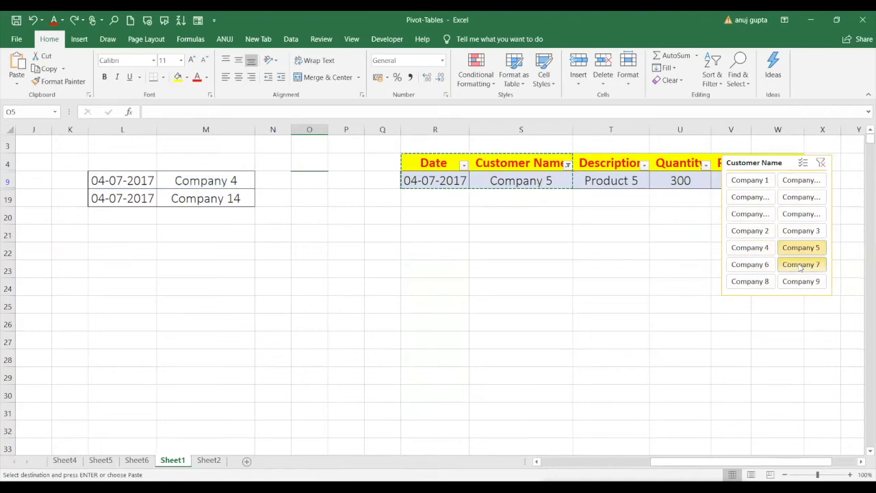
pyautogui.hotkey('ctrl', 'z')
pyautogui.hotkey('ctrl', 'z')
pyautogui.hotkey('ctrl', 'z')
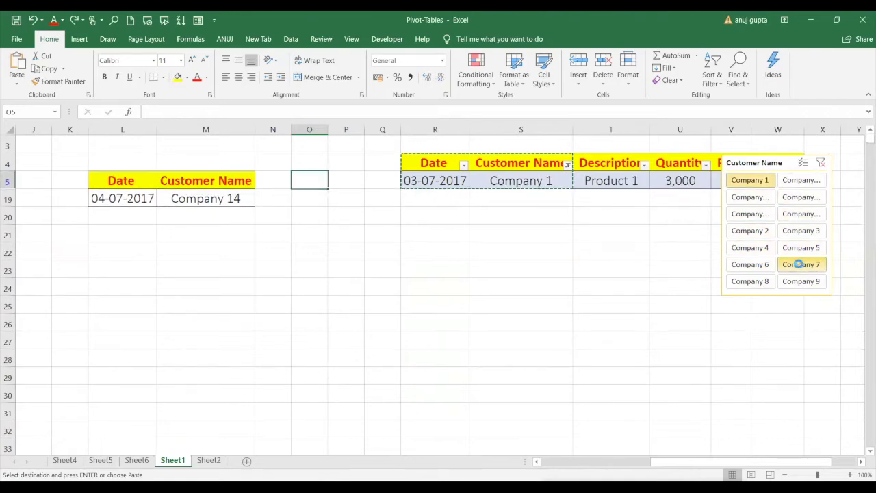
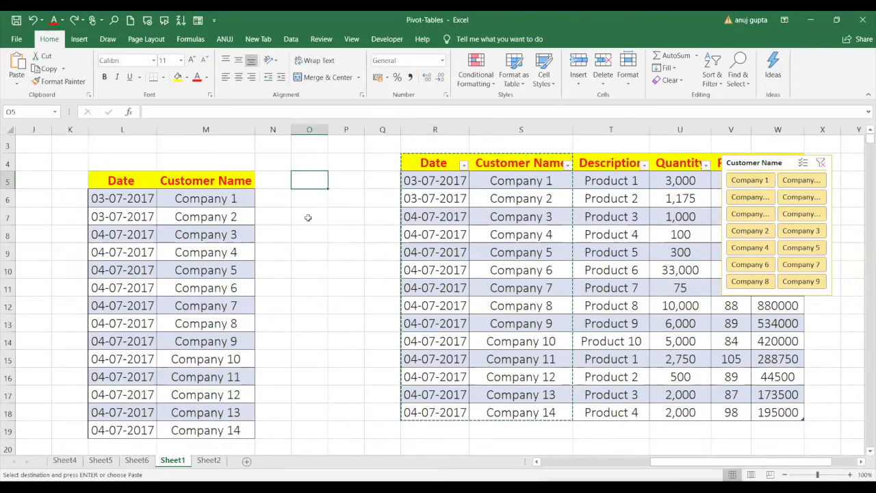
# Step: Undo the width changes of columns L and M and the paste at L5
pyautogui.hotkey('ctrl', 'z')
pyautogui.hotkey('ctrl', 'z')
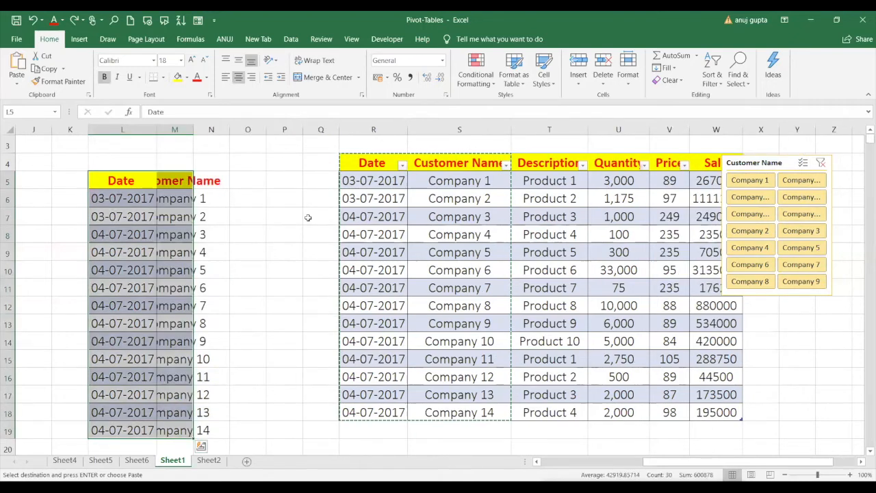
pyautogui.hotkey('ctrl', 'z')
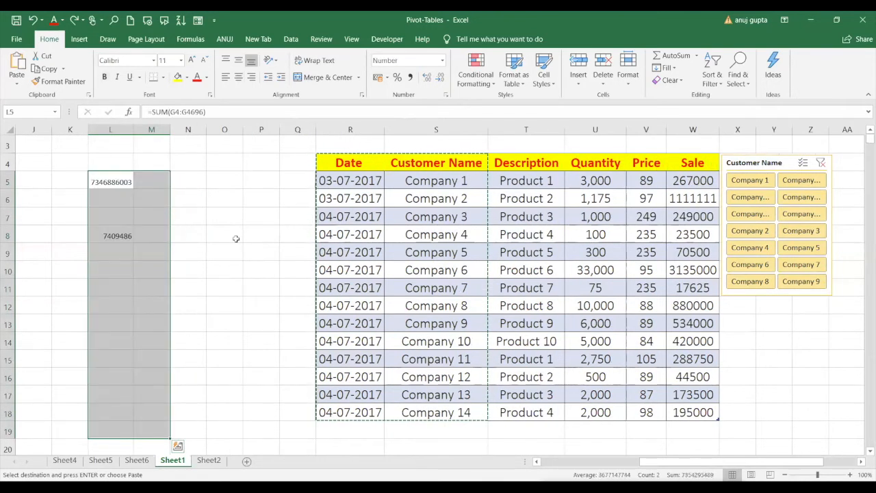
# Step: Delete the contents of cells L5 to L10
pyautogui.click(230, 201)
pyautogui.click(114, 180)
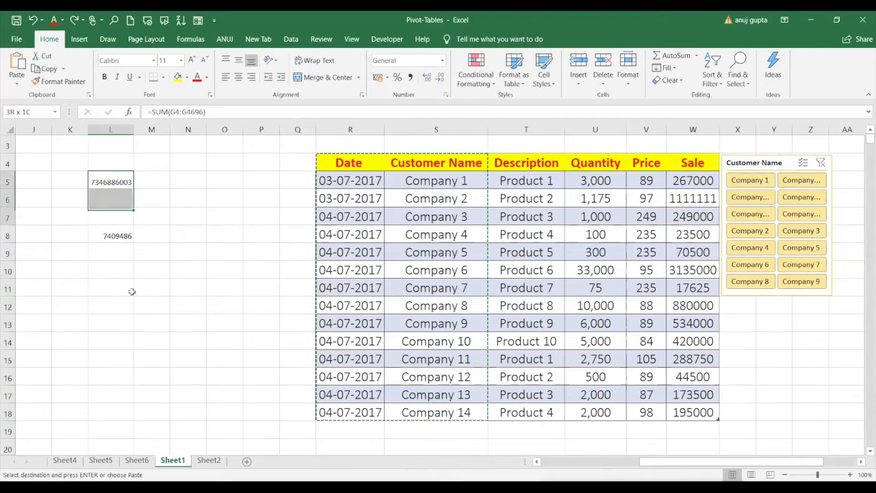
pyautogui.keyDown('shift'); pyautogui.click(127, 265); pyautogui.keyUp('shift')
pyautogui.press('Delete')
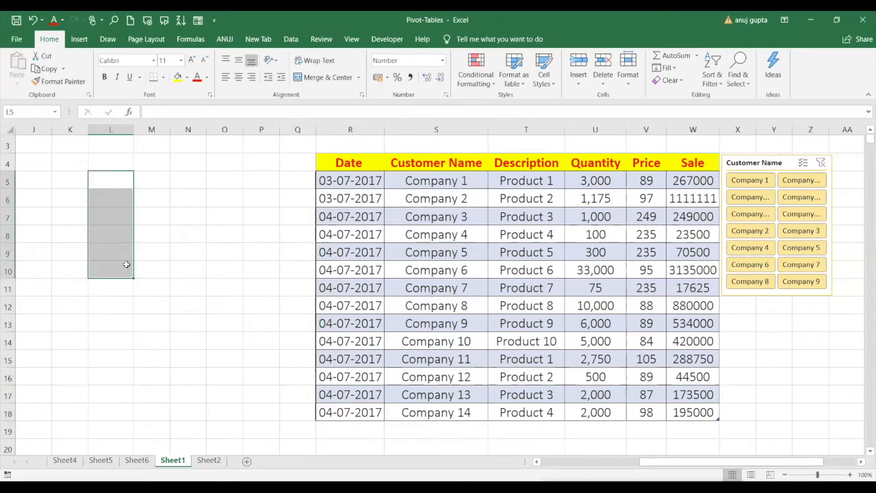
# Step: Copy the first rows of the sales data, B3:G13, and paste them at AB4 beside the Customer Name slicer
pyautogui.click(47, 289)
pyautogui.press('Home')
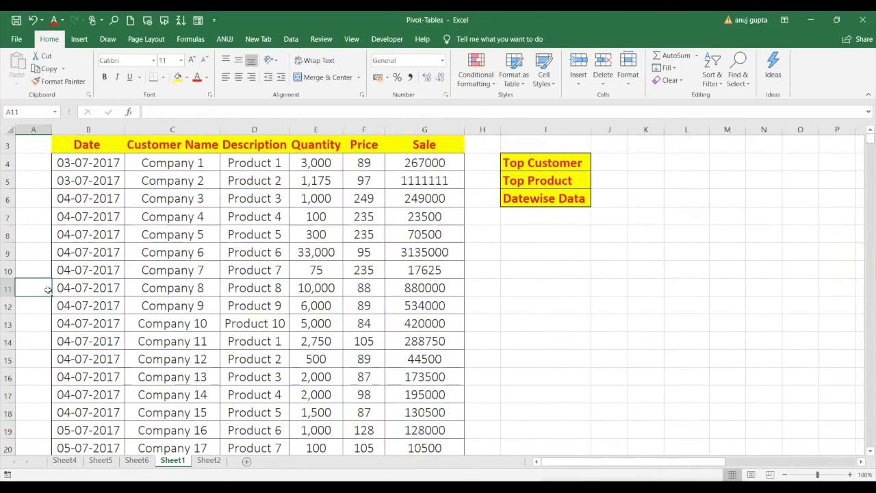
pyautogui.moveTo(86, 148); pyautogui.dragTo(403, 318)
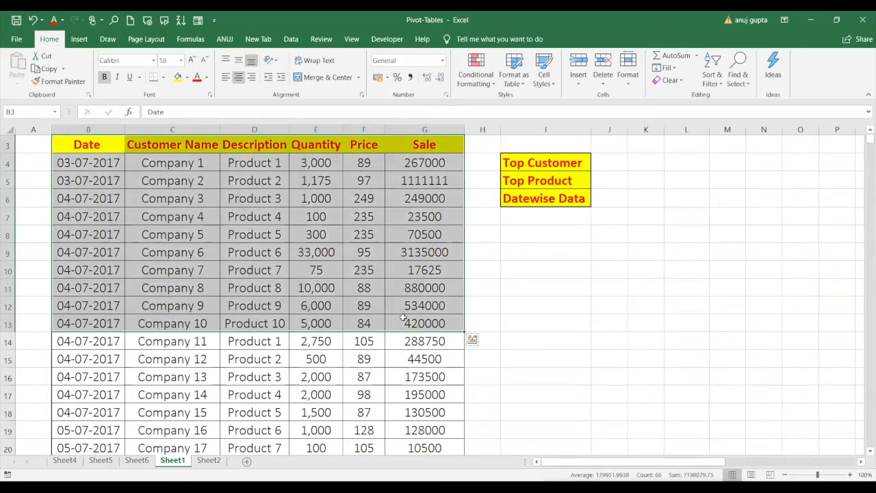
pyautogui.hotkey('ctrl', 'c')
pyautogui.click(664, 302)
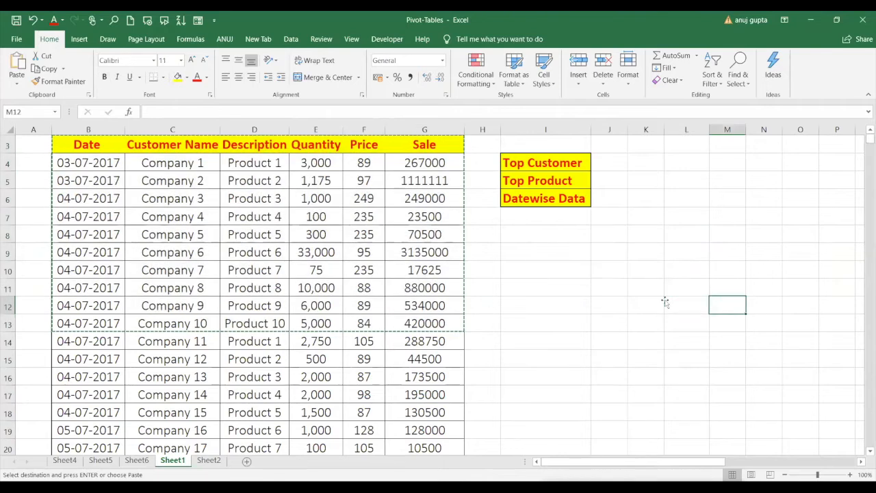
pyautogui.press('Right')
pyautogui.press('Right')
pyautogui.press('Right')
pyautogui.press('Right')
pyautogui.press('Right')
pyautogui.press('Right')
pyautogui.press('Right')
pyautogui.press('Right')
pyautogui.press('Right')
pyautogui.press('Right')
pyautogui.press('Right')
pyautogui.press('Right')
pyautogui.press('Right')
pyautogui.press('Right')
pyautogui.press('Right')
pyautogui.press('Right')
pyautogui.press('Right')
pyautogui.press('Right')
pyautogui.press('Right')
pyautogui.press('Right')
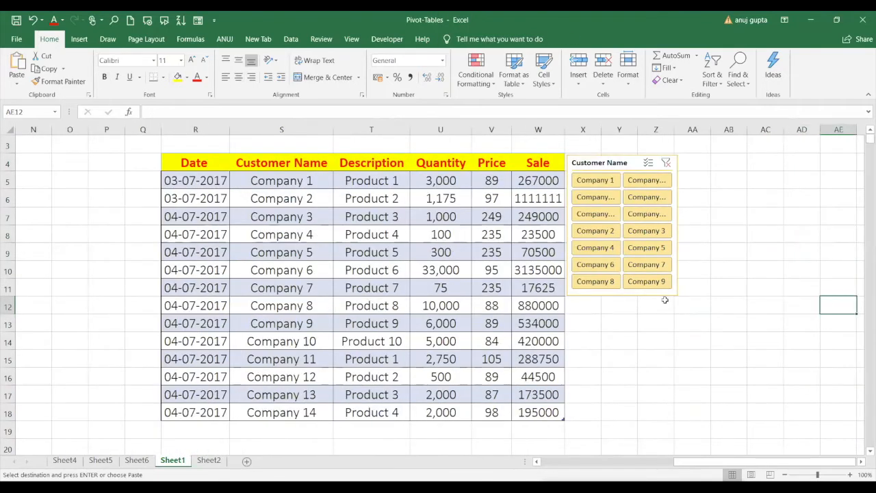
pyautogui.press('Right')
pyautogui.press('Right')
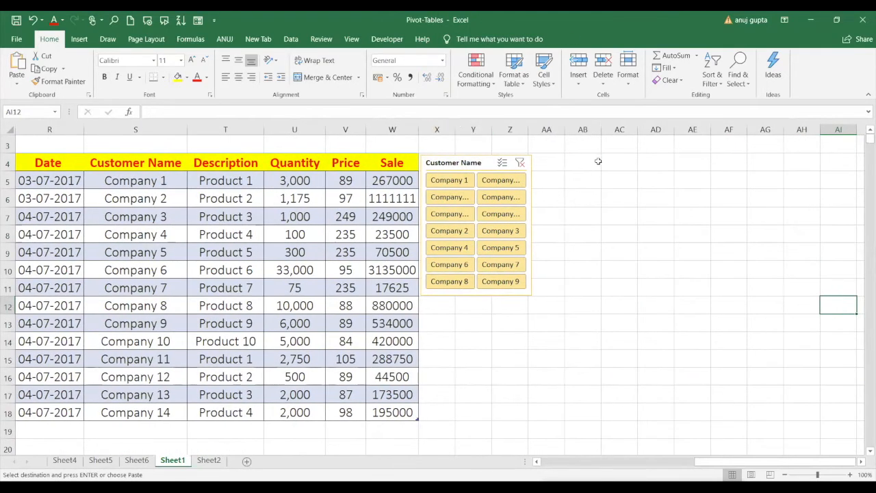
pyautogui.click(569, 165)
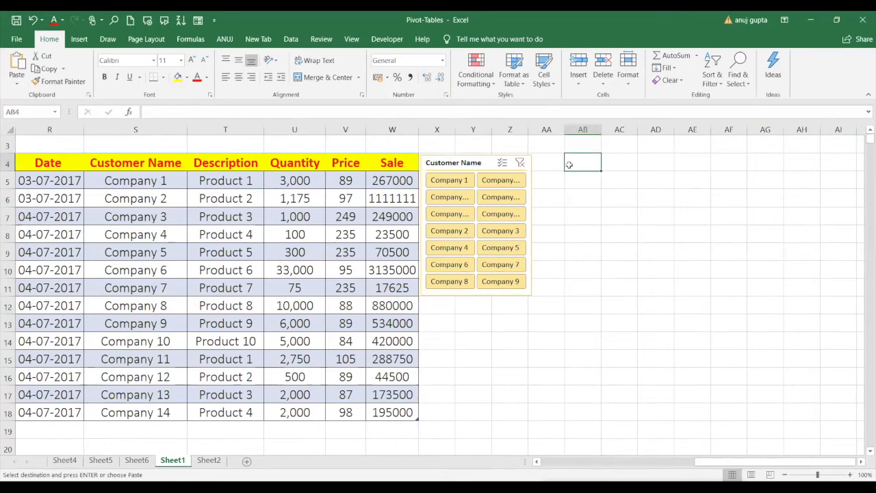
pyautogui.hotkey('ctrl', 'v')
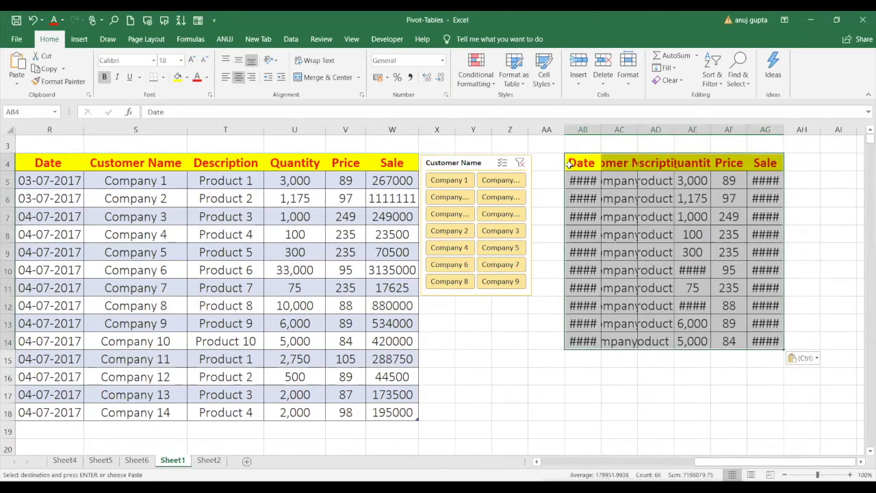
# Step: AutoFit the widths of columns AB, AC and AD to the pasted data
pyautogui.doubleClick(599, 129)
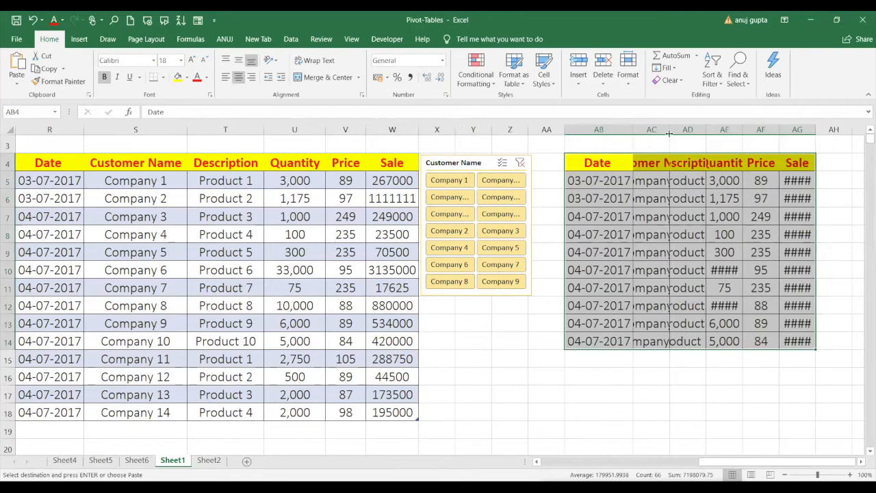
pyautogui.doubleClick(670, 132)
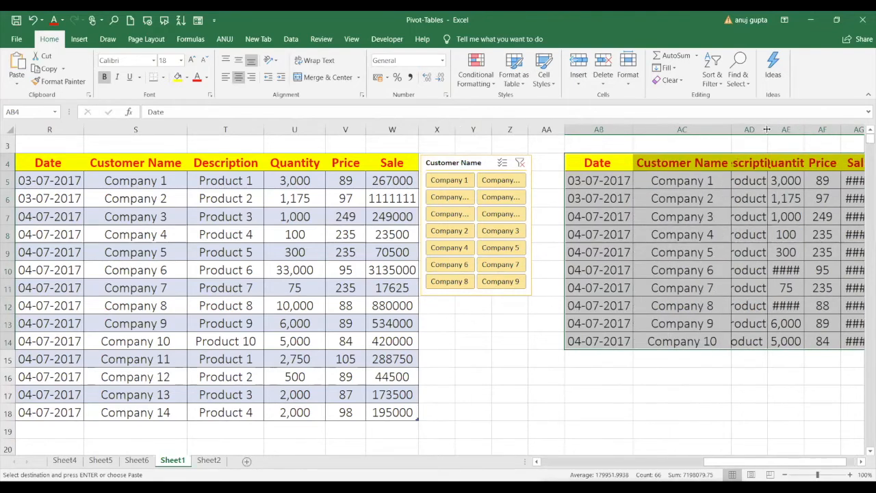
pyautogui.doubleClick(767, 130)
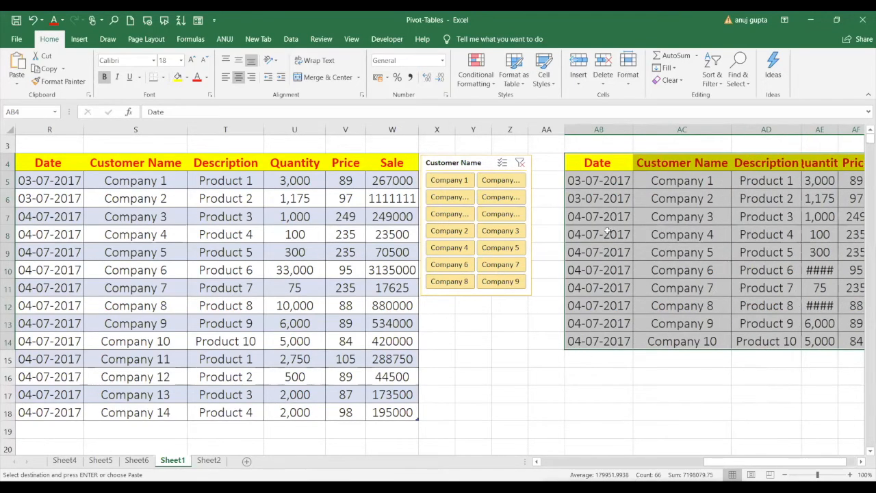
# Step: Cut the pasted range AB4:AG14 and move it to AA4, directly beside the slicer
pyautogui.click(586, 169)
pyautogui.moveTo(599, 164); pyautogui.dragTo(712, 351)
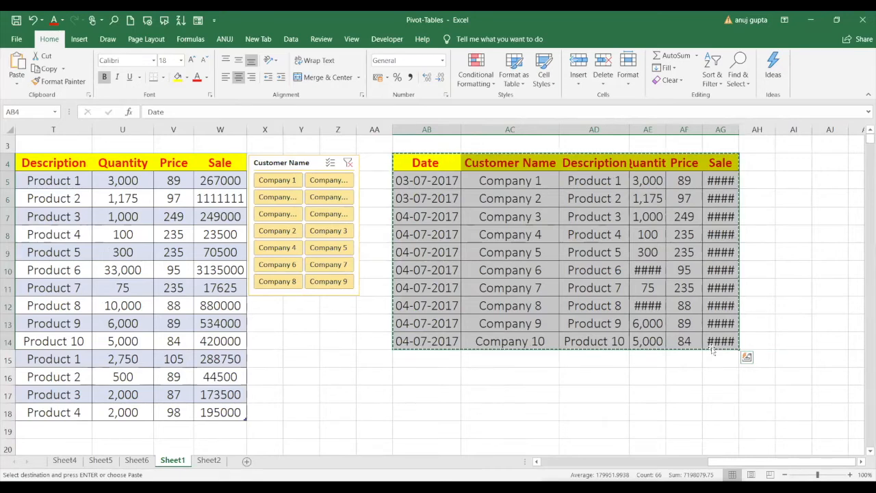
pyautogui.click(372, 160)
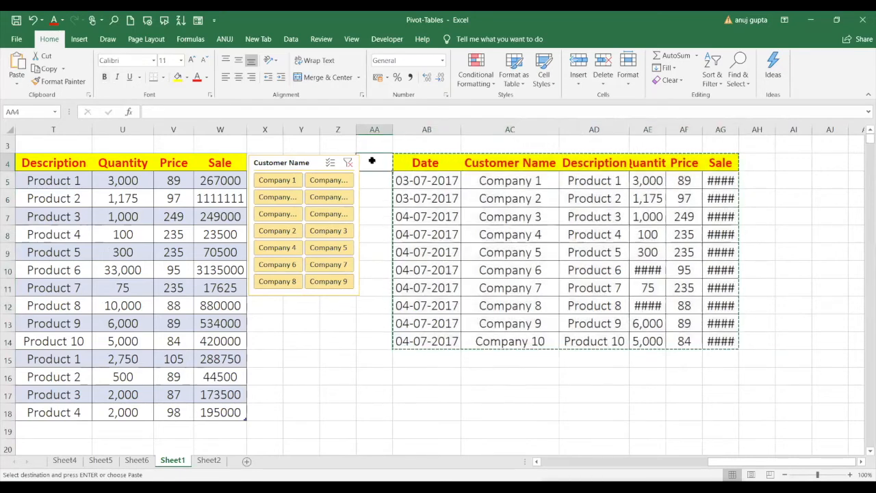
pyautogui.press('Return')
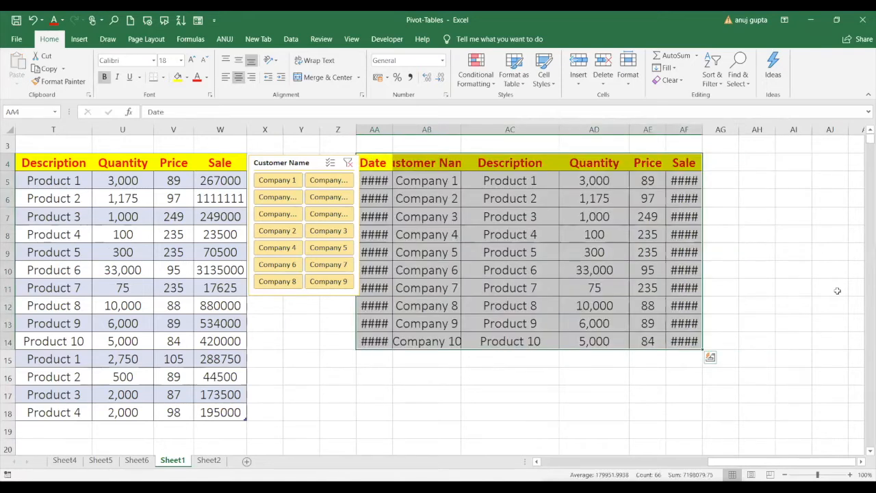
pyautogui.click(836, 291)
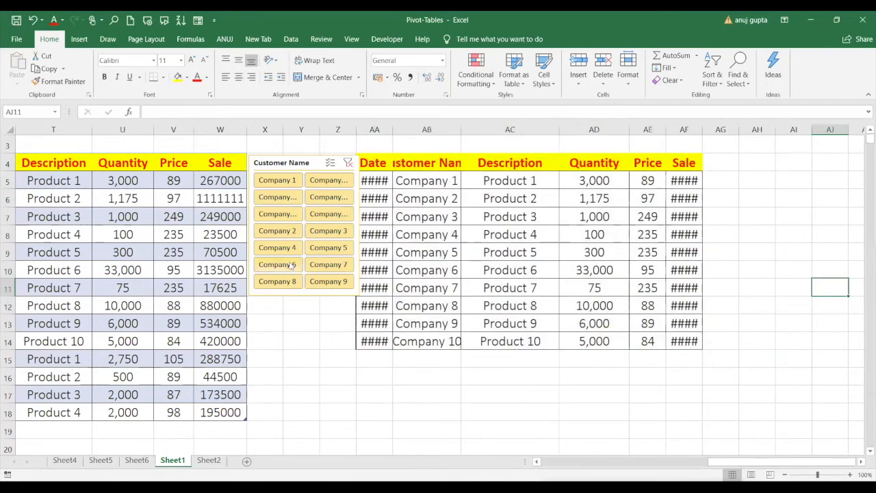
# Step: Filter the table through the slicer by Company 1, 10, 11, 12 and 14 in turn, and check the source data's rows
pyautogui.click(277, 180)
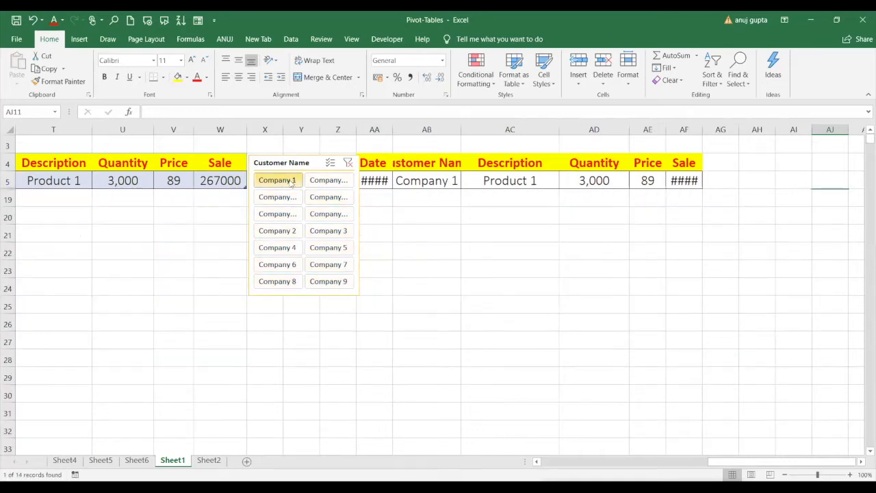
pyautogui.click(330, 182)
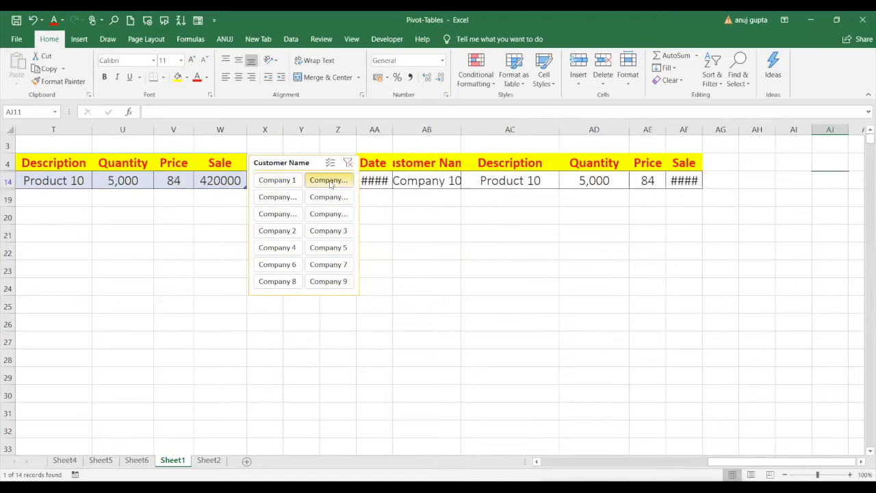
pyautogui.click(295, 199)
pyautogui.click(320, 199)
pyautogui.click(319, 215)
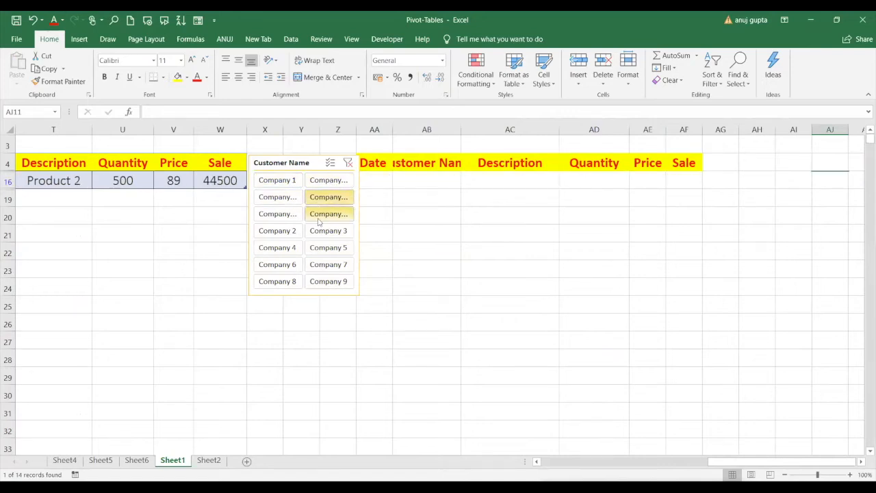
pyautogui.click(557, 462)
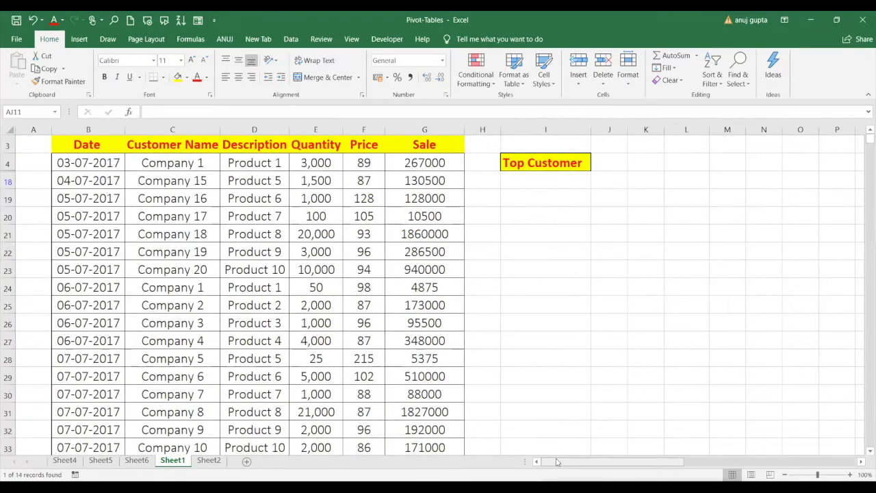
pyautogui.click(727, 464)
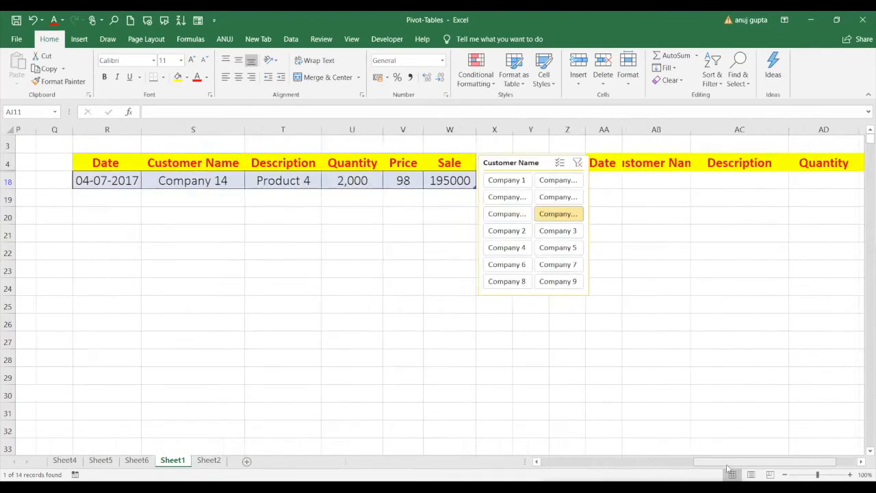
# Step: Undo the slicer selections, the range move, the column width changes, the paste at AB4 and the deletion in L5:L10
pyautogui.hscroll(5, 612, 365)
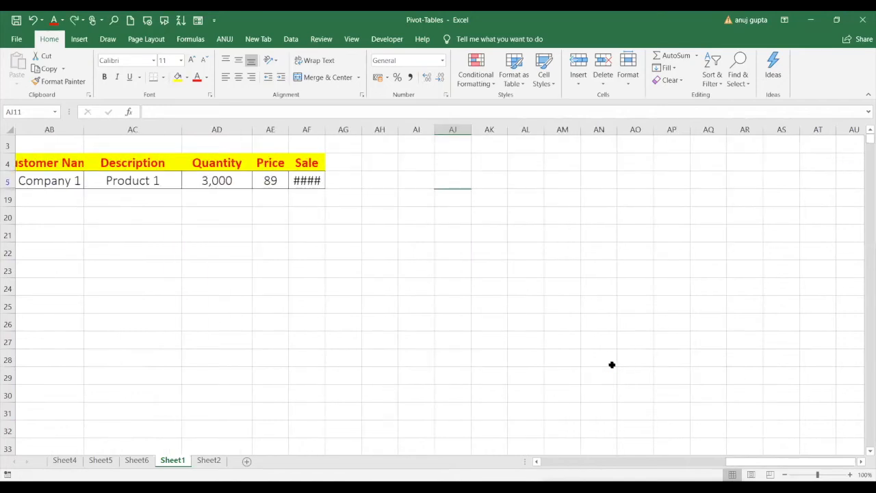
pyautogui.click(566, 464)
pyautogui.click(566, 463)
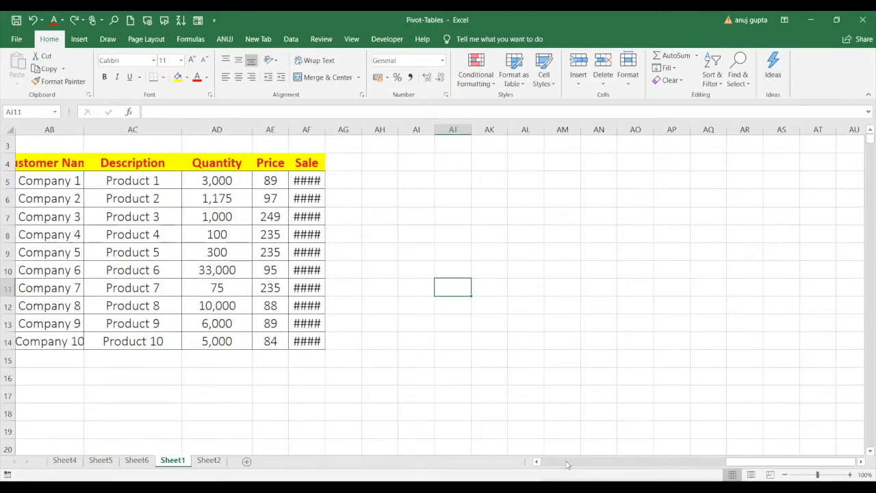
pyautogui.hotkey('ctrl', 'v')
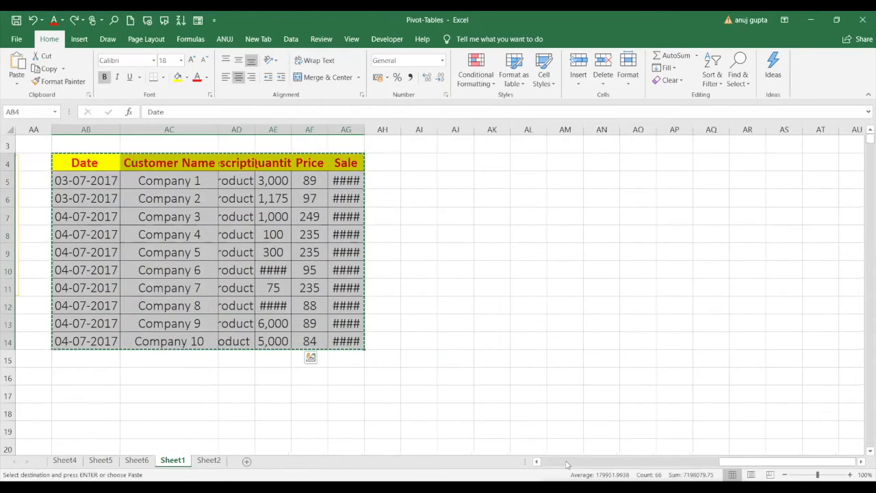
pyautogui.hotkey('ctrl', 'z')
pyautogui.hotkey('ctrl', 'z')
pyautogui.hotkey('ctrl', 'z')
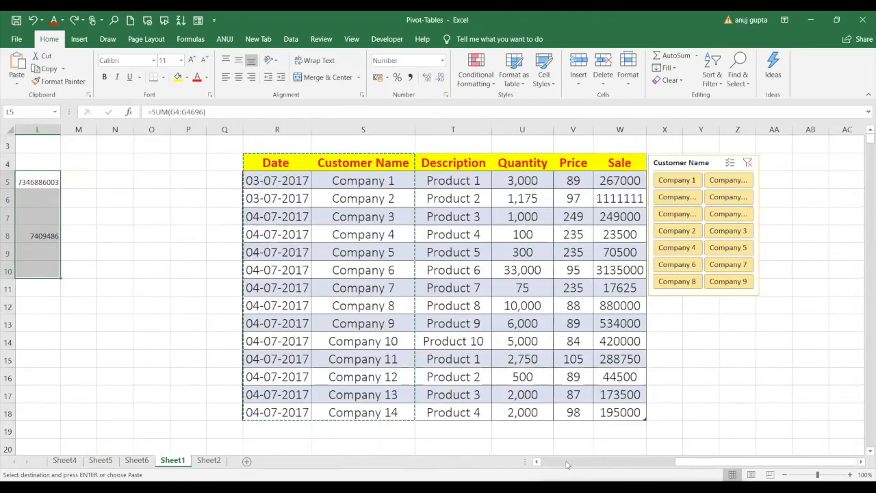
# Step: Move the Customer Name slicer to the empty area over columns J to L, beside the Top Customer labels
pyautogui.click(89, 340)
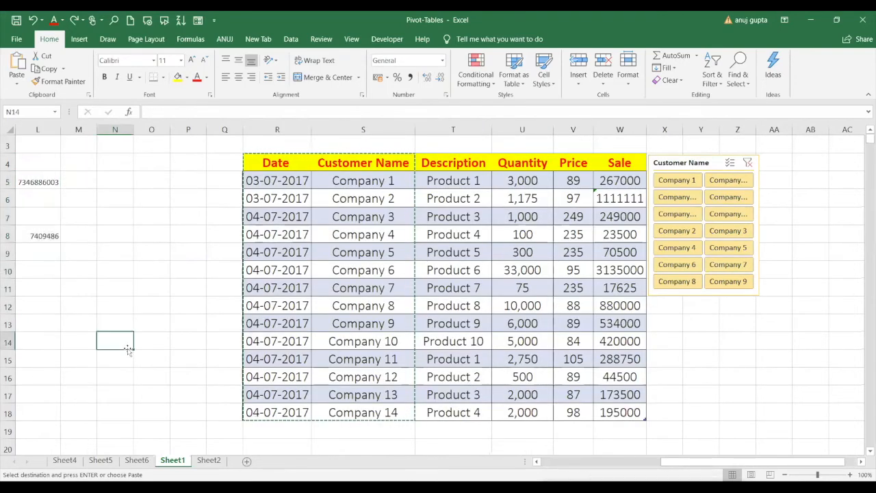
pyautogui.press('Left')
pyautogui.press('Left')
pyautogui.press('Left')
pyautogui.press('Left')
pyautogui.press('Left')
pyautogui.press('Left')
pyautogui.press('Left')
pyautogui.press('Left')
pyautogui.press('Left')
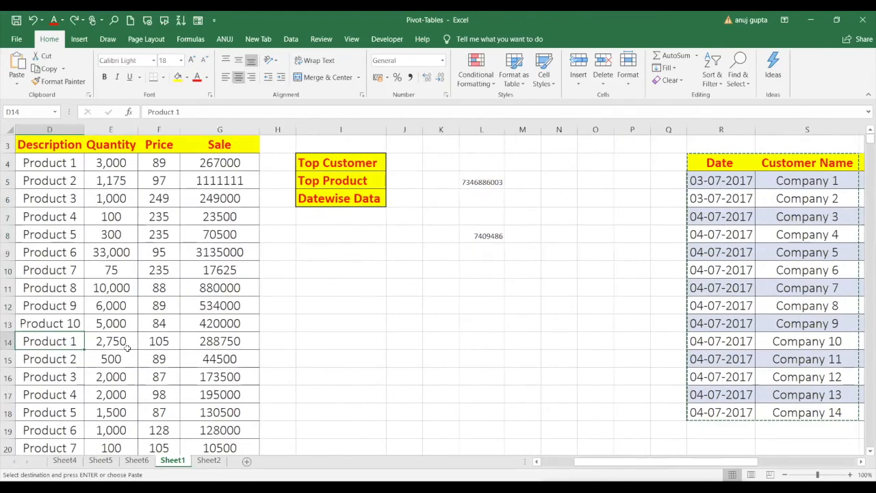
pyautogui.press('Right')
pyautogui.press('Right')
pyautogui.press('Right')
pyautogui.press('Right')
pyautogui.press('Right')
pyautogui.press('Right')
pyautogui.press('Right')
pyautogui.press('Right')
pyautogui.press('Right')
pyautogui.press('Right')
pyautogui.press('Right')
pyautogui.press('Right')
pyautogui.press('Right')
pyautogui.press('Right')
pyautogui.press('Right')
pyautogui.press('Right')
pyautogui.press('Right')
pyautogui.press('Right')
pyautogui.press('Right')
pyautogui.press('Right')
pyautogui.press('Right')
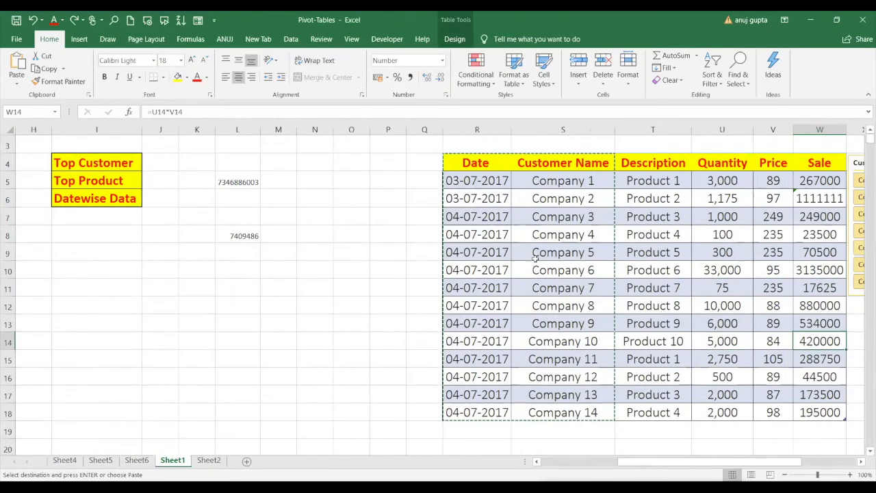
pyautogui.moveTo(785, 165); pyautogui.dragTo(100, 171)
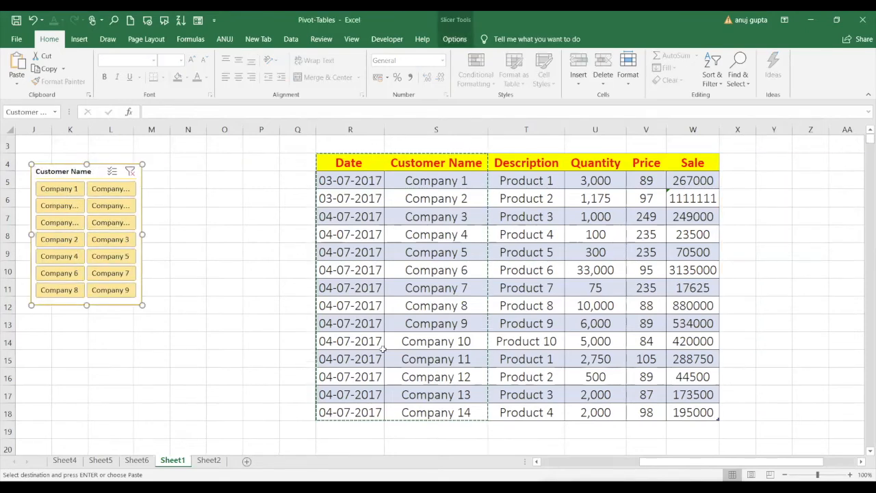
pyautogui.click(555, 463)
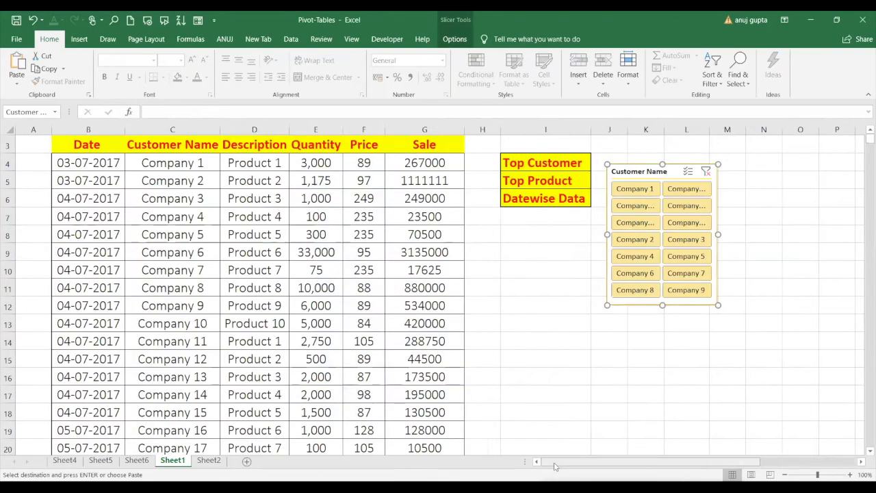
# Step: Cut the whole table R4:W18 and move it to N3, level with the source data's header row
pyautogui.click(788, 463)
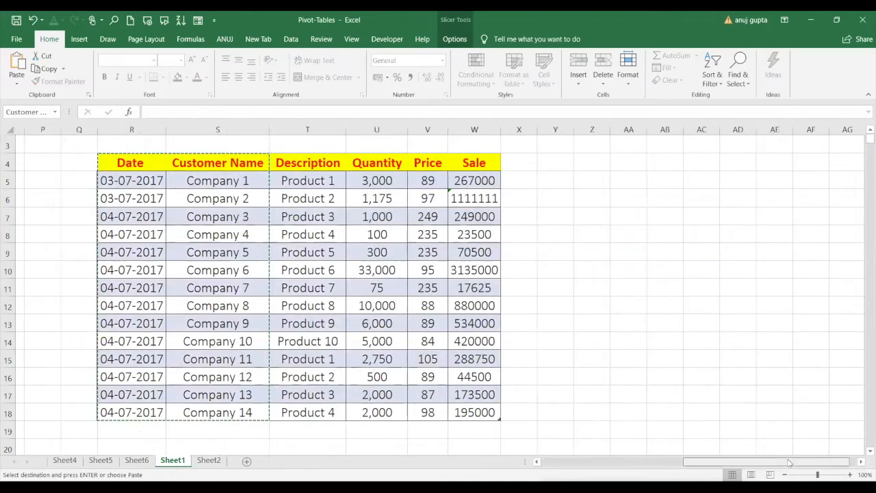
pyautogui.moveTo(85, 163); pyautogui.dragTo(85, 180)
pyautogui.moveTo(179, 192); pyautogui.dragTo(452, 411)
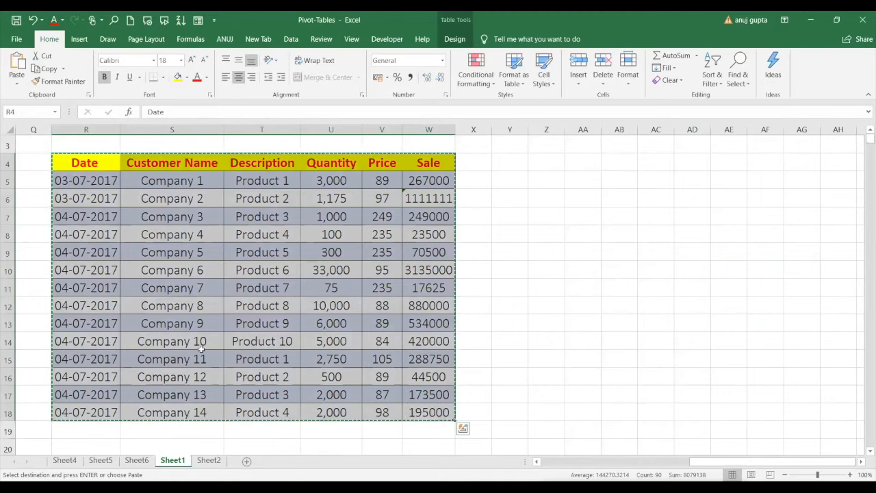
pyautogui.click(35, 376)
pyautogui.press('Left')
pyautogui.press('Left')
pyautogui.press('Left')
pyautogui.press('Left')
pyautogui.press('Left')
pyautogui.press('Left')
pyautogui.press('Left')
pyautogui.press('Left')
pyautogui.press('Left')
pyautogui.press('Left')
pyautogui.press('Left')
pyautogui.press('Left')
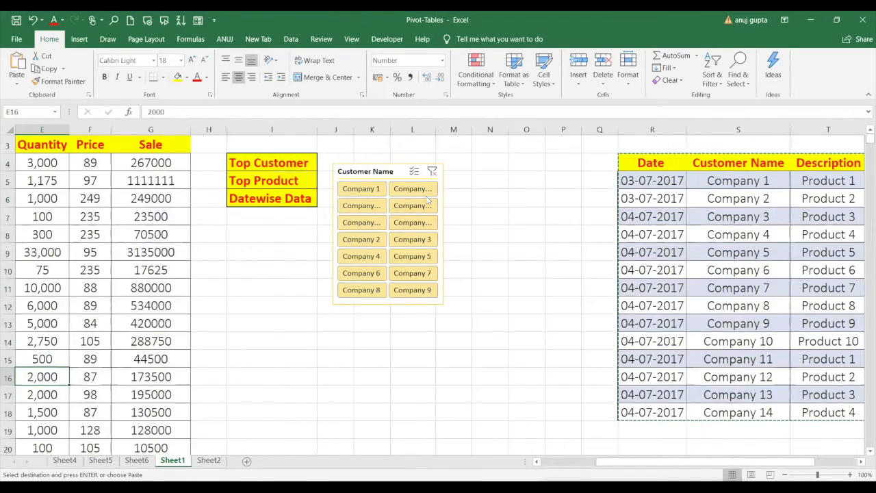
pyautogui.click(479, 148)
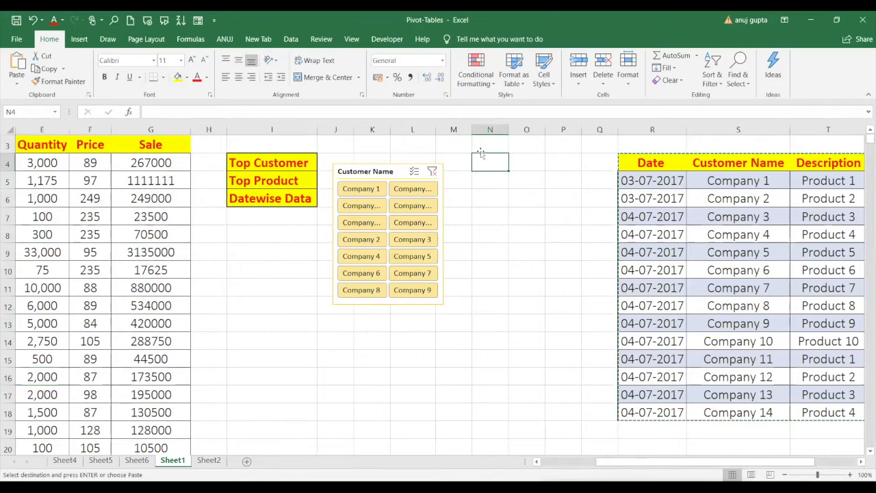
pyautogui.press('Return')
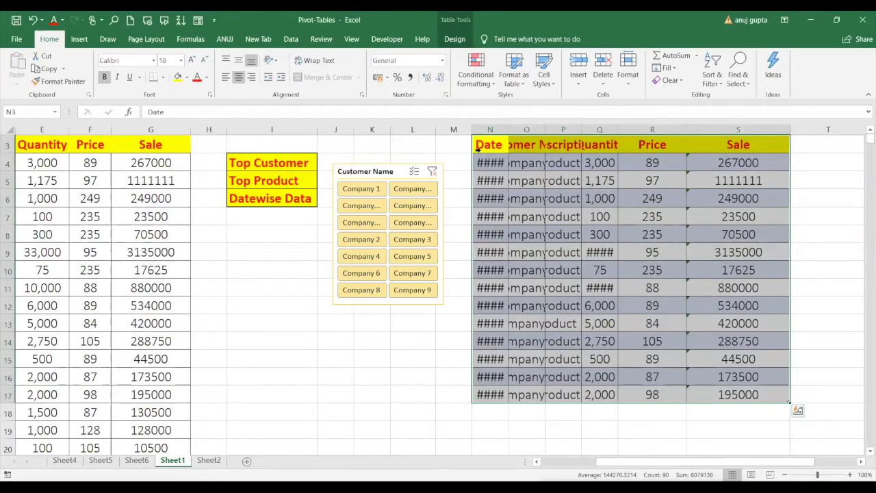
# Step: Filter the table through the Customer Name slicer by Company 1, 10, 11, 12, 11 again and 13 in turn
pyautogui.click(345, 192)
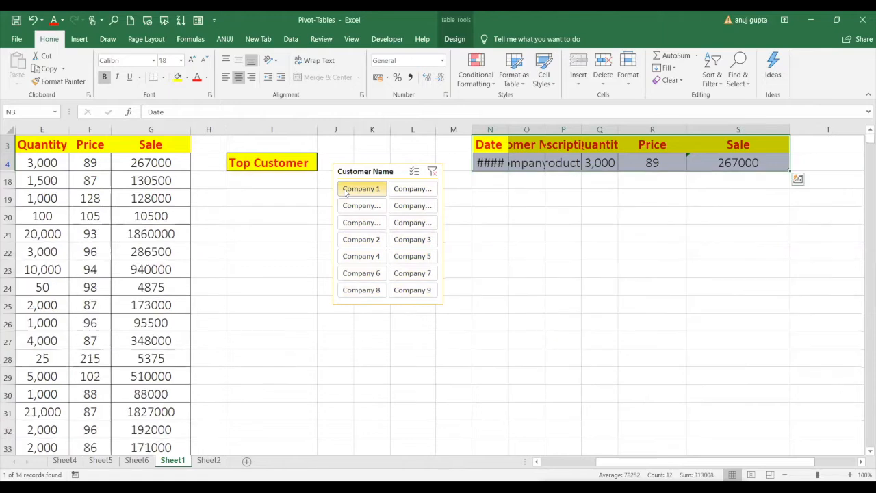
pyautogui.click(424, 193)
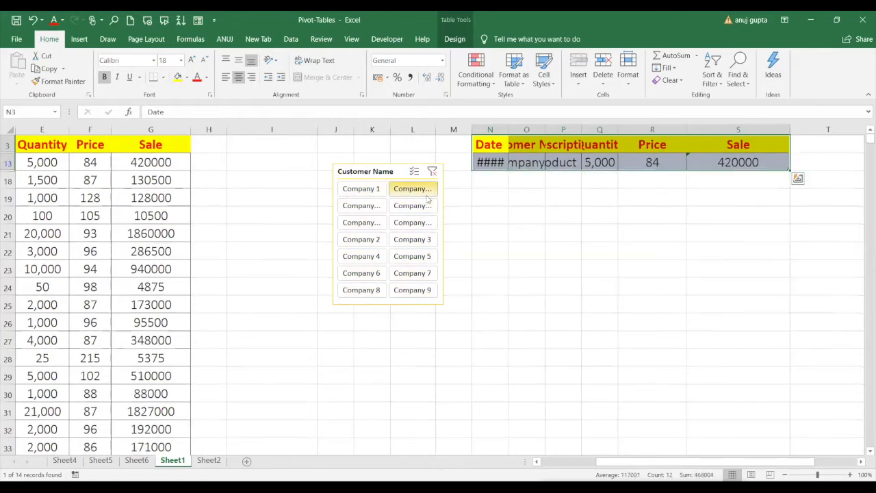
pyautogui.click(361, 205)
pyautogui.click(411, 207)
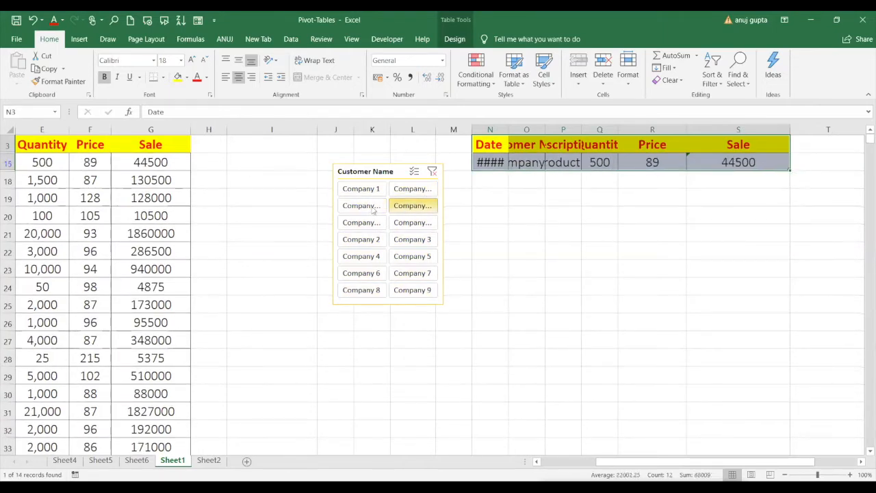
pyautogui.click(373, 209)
pyautogui.click(369, 224)
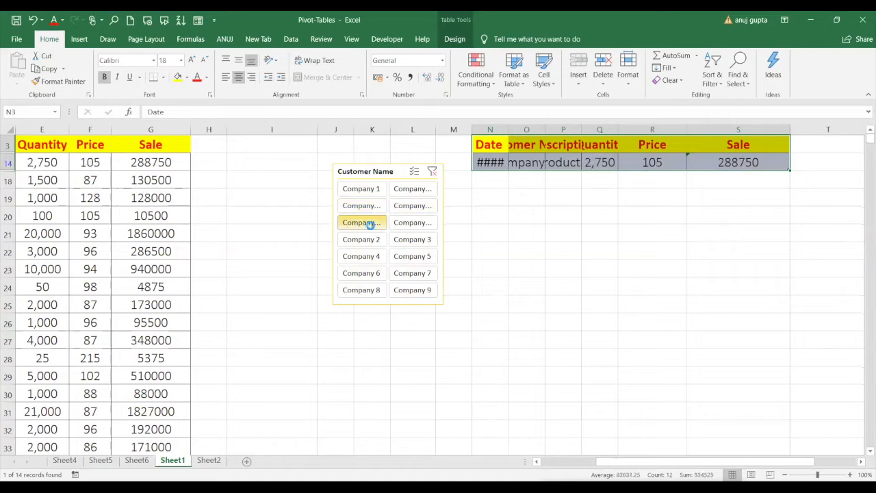
# Step: Examine which source data rows in columns B to G remain shown while the slicer filters the table by Company 13
pyautogui.click(123, 250)
pyautogui.press('Left')
pyautogui.press('Left')
pyautogui.press('Left')
pyautogui.press('Left')
pyautogui.press('Left')
pyautogui.press('Left')
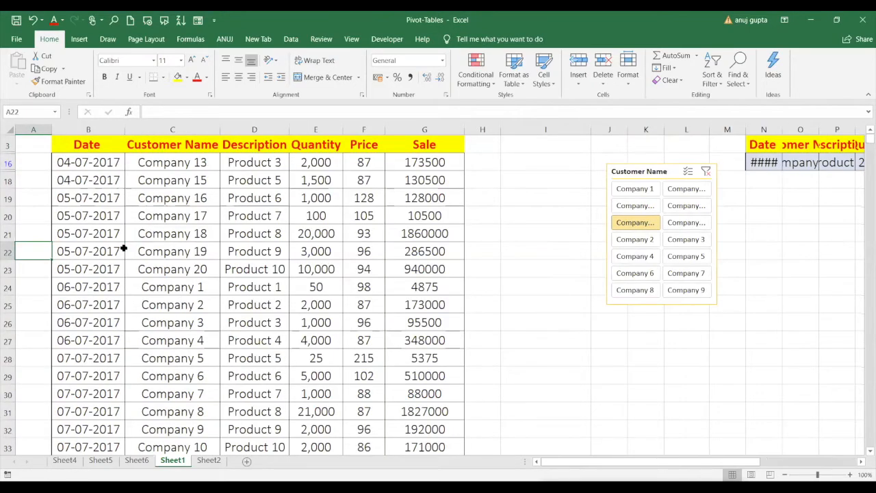
pyautogui.press('Right')
pyautogui.press('Right')
pyautogui.press('Right')
pyautogui.press('Right')
pyautogui.press('Right')
pyautogui.press('Right')
pyautogui.press('Right')
pyautogui.press('Right')
pyautogui.press('Right')
pyautogui.press('Right')
pyautogui.press('Right')
pyautogui.press('Right')
pyautogui.press('Right')
pyautogui.press('Right')
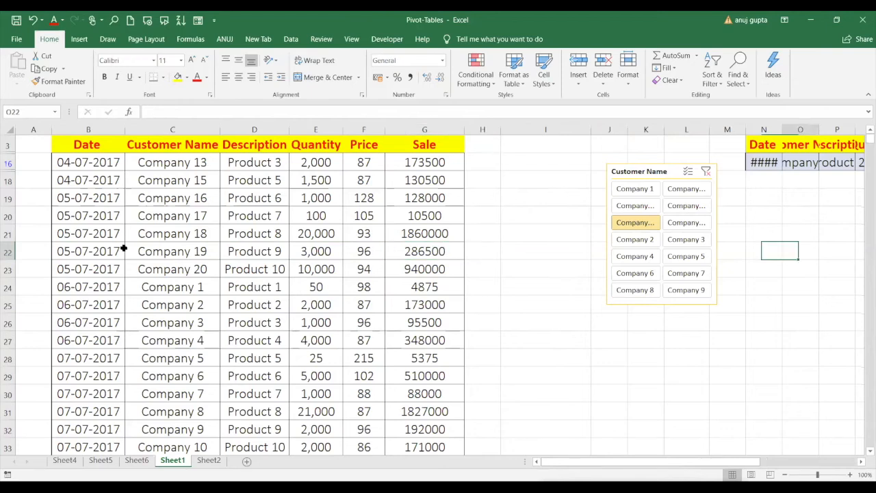
pyautogui.press('Left')
pyautogui.press('Left')
pyautogui.press('Left')
pyautogui.press('Left')
pyautogui.press('Left')
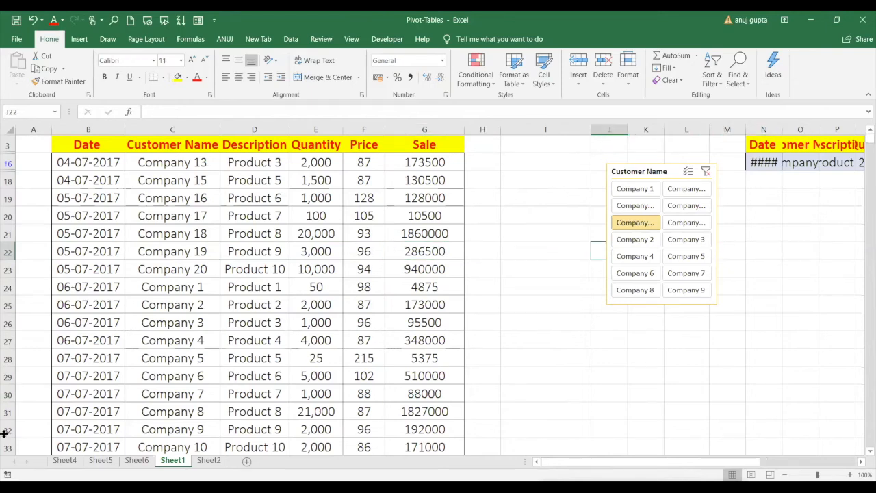
# Step: View the pivot tables on Sheet6 and Sheet5, and return to Sheet1
pyautogui.click(136, 460)
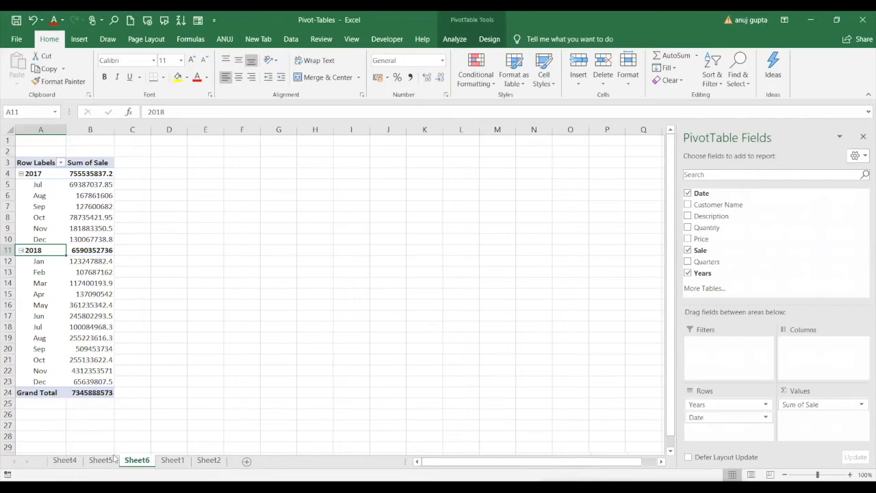
pyautogui.click(101, 460)
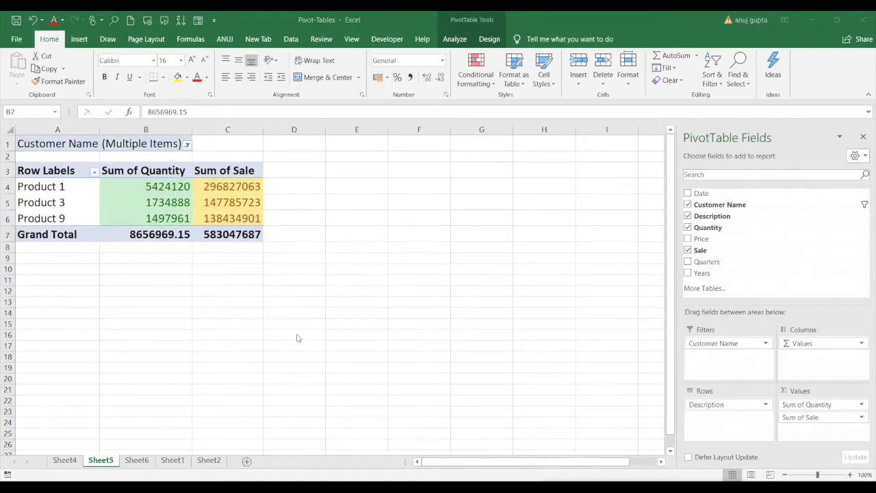
pyautogui.click(185, 461)
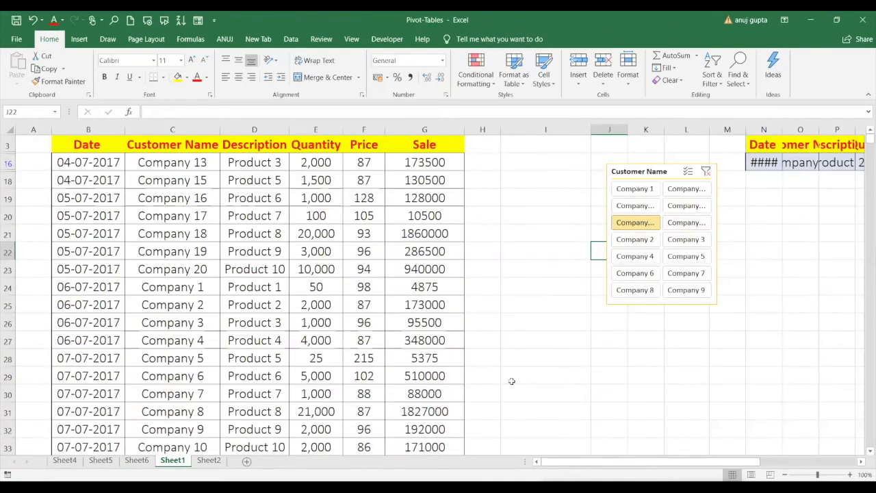
# Step: Compare the source data's layout with the slicer and the filtered table by looking across row 22
pyautogui.press('Left')
pyautogui.press('Left')
pyautogui.press('Right')
pyautogui.press('Right')
pyautogui.press('Right')
pyautogui.press('Right')
pyautogui.press('Right')
pyautogui.press('Right')
pyautogui.press('Right')
pyautogui.press('Right')
pyautogui.press('Right')
pyautogui.press('Right')
pyautogui.press('Right')
pyautogui.press('Right')
pyautogui.press('Right')
pyautogui.press('Right')
pyautogui.press('Right')
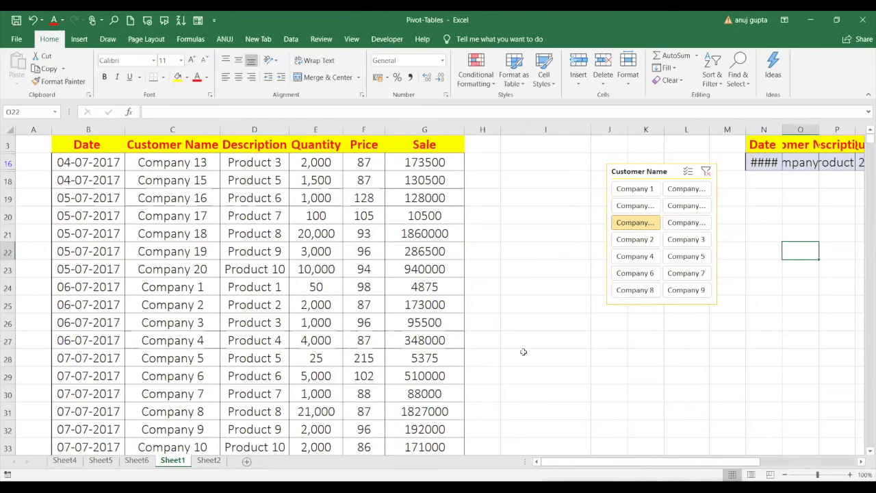
pyautogui.press('Left')
pyautogui.press('Left')
pyautogui.press('Left')
pyautogui.press('Left')
pyautogui.press('Left')
pyautogui.press('Left')
pyautogui.press('Left')
pyautogui.press('Left')
pyautogui.press('Left')
pyautogui.press('Left')
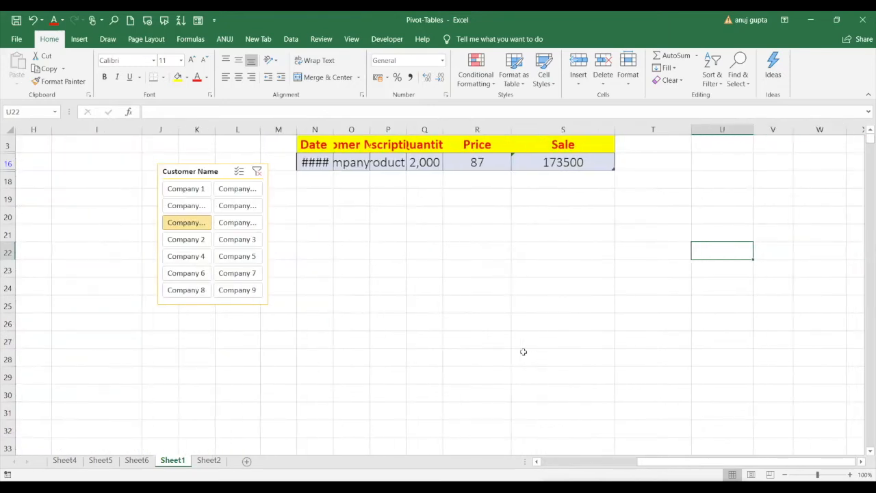
pyautogui.press('Left')
pyautogui.press('Left')
pyautogui.press('Left')
pyautogui.press('Left')
pyautogui.press('Left')
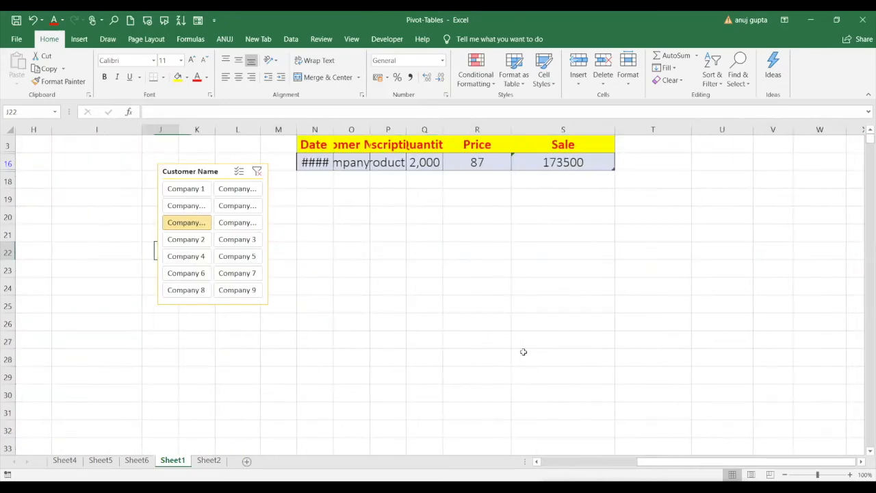
pyautogui.press('Right')
pyautogui.press('Right')
pyautogui.press('Right')
pyautogui.press('Right')
pyautogui.press('Right')
pyautogui.press('Right')
pyautogui.press('Right')
pyautogui.press('Left')
pyautogui.press('Left')
pyautogui.press('Left')
pyautogui.press('Left')
pyautogui.press('Right')
pyautogui.press('Right')
pyautogui.press('Right')
pyautogui.press('Right')
pyautogui.press('Right')
pyautogui.press('Right')
pyautogui.press('Right')
pyautogui.press('Right')
pyautogui.press('Right')
pyautogui.press('Right')
pyautogui.press('Right')
pyautogui.press('Right')
pyautogui.press('Right')
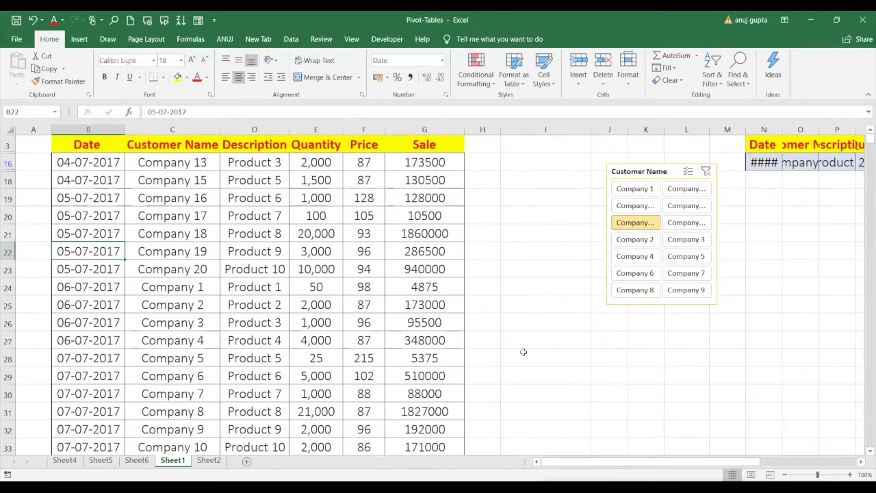
pyautogui.press('Right')
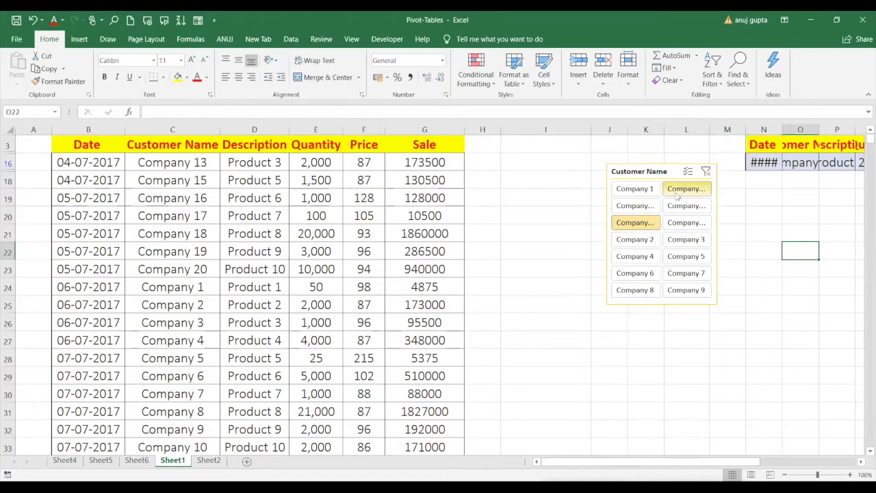
# Step: Review the styles and settings offered for the Customer Name slicer
pyautogui.click(674, 173)
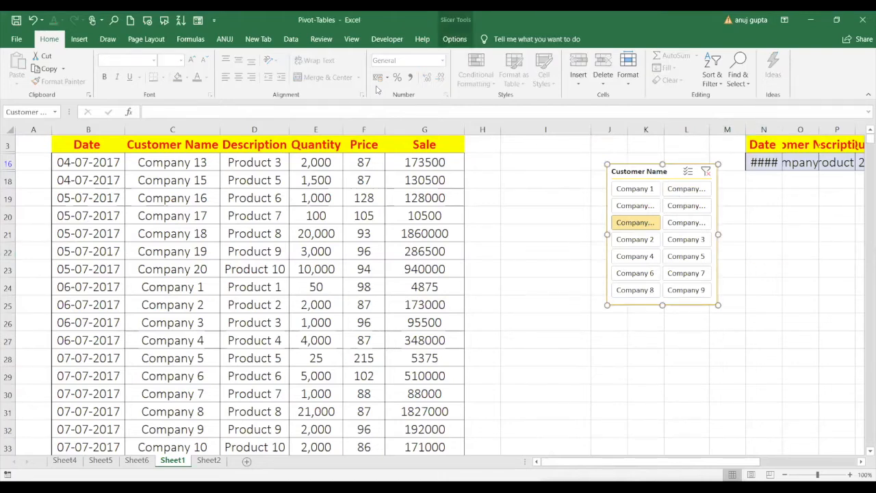
pyautogui.click(453, 40)
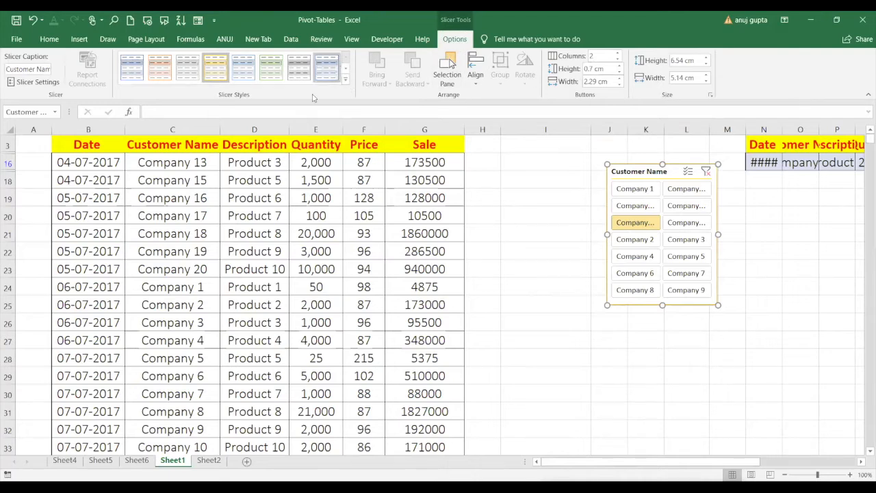
pyautogui.click(420, 203)
# Step: Clear the Customer Name slicer's filter and check the source data's rows
pyautogui.click(774, 145)
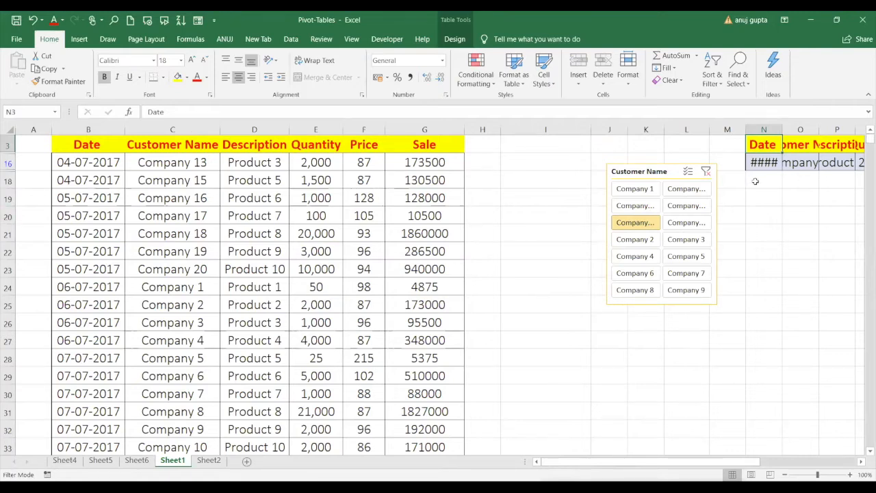
pyautogui.click(704, 171)
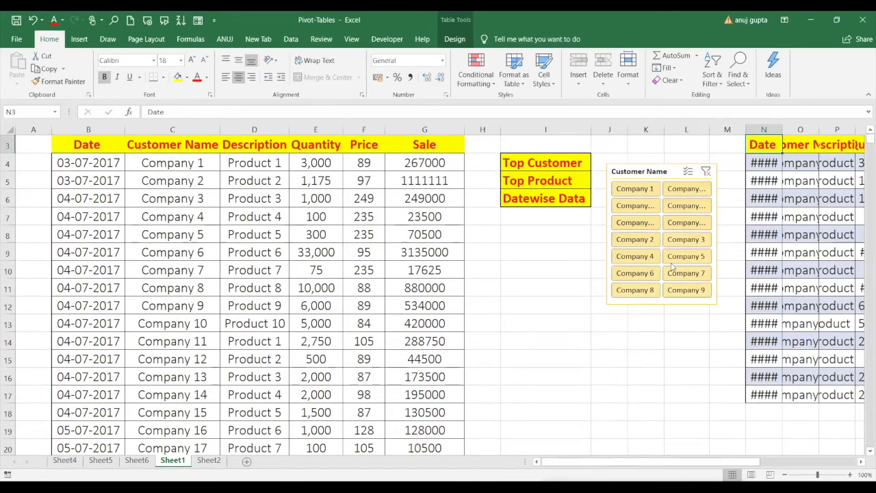
pyautogui.click(578, 357)
pyautogui.press('Left')
pyautogui.press('Left')
pyautogui.press('Left')
pyautogui.press('Left')
pyautogui.press('Left')
pyautogui.press('Left')
pyautogui.press('Left')
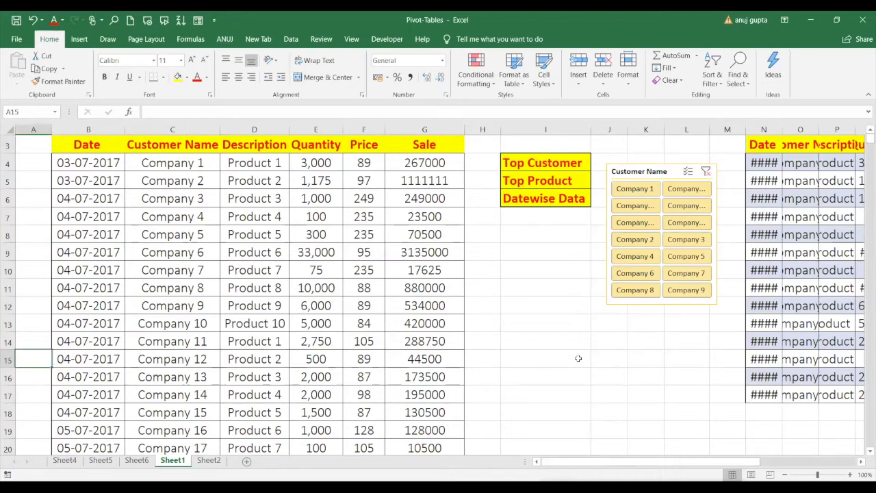
# Step: Fit columns N to Q of the table to their contents, from Date to Quantity
pyautogui.press('Right')
pyautogui.press('Right')
pyautogui.press('Right')
pyautogui.press('Right')
pyautogui.press('Right')
pyautogui.press('Right')
pyautogui.press('Right')
pyautogui.press('Right')
pyautogui.press('Right')
pyautogui.press('Right')
pyautogui.press('Right')
pyautogui.press('Right')
pyautogui.press('Right')
pyautogui.press('Right')
pyautogui.press('Right')
pyautogui.press('Right')
pyautogui.press('Right')
pyautogui.press('Right')
pyautogui.press('Right')
pyautogui.press('Right')
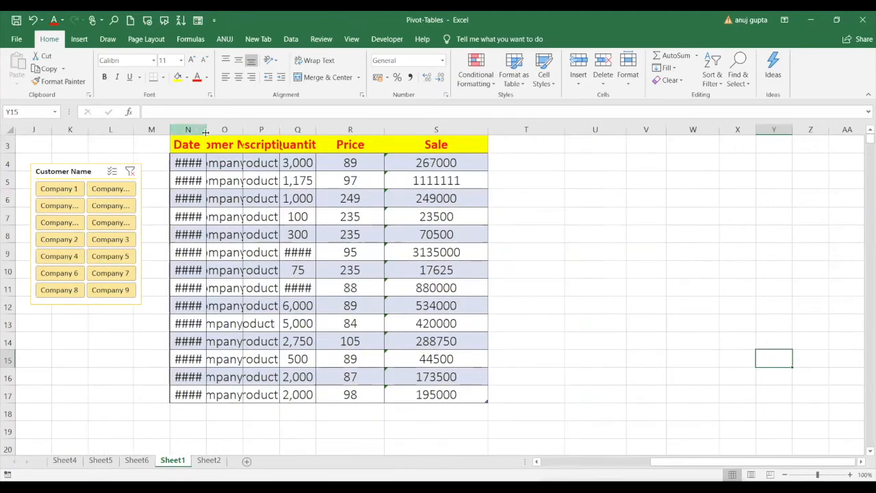
pyautogui.doubleClick(206, 130)
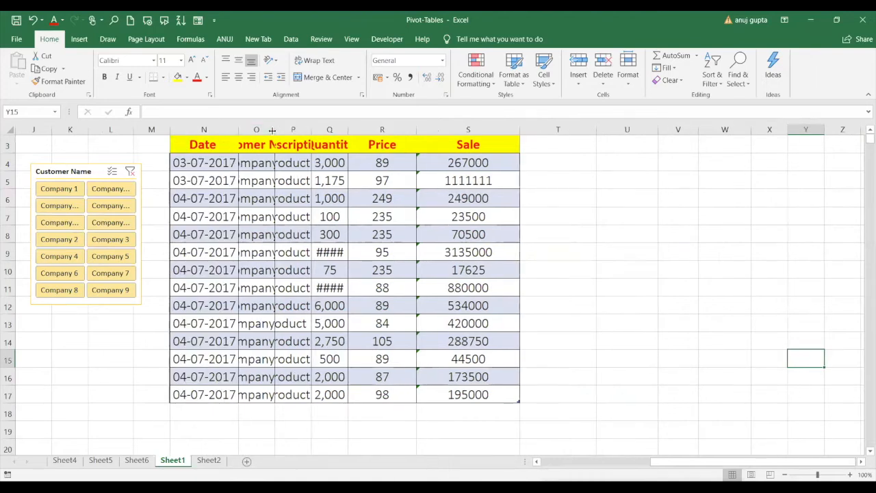
pyautogui.doubleClick(274, 130)
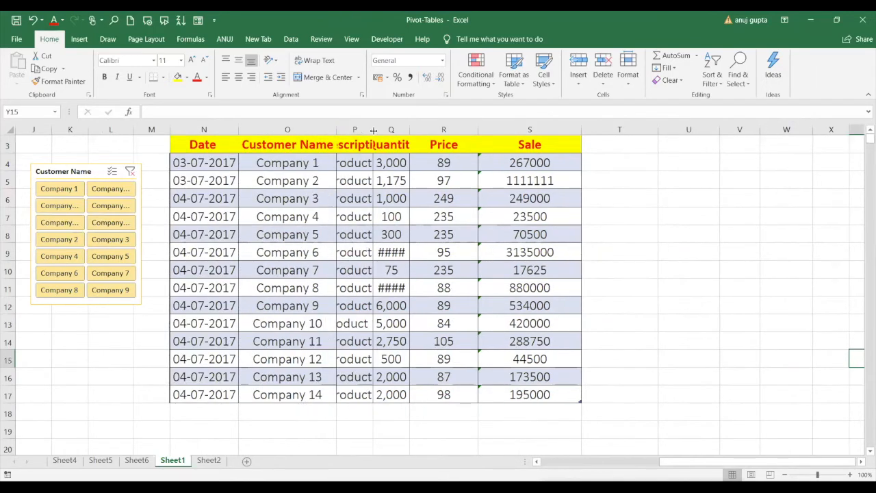
pyautogui.doubleClick(373, 130)
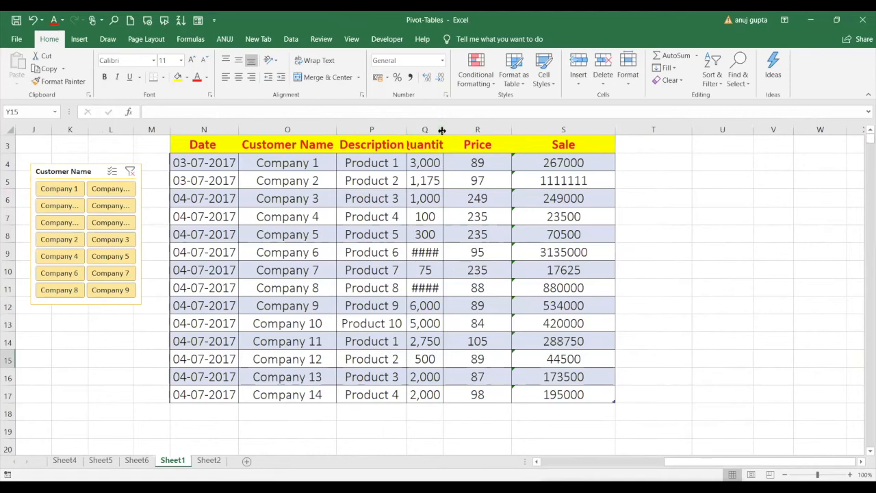
pyautogui.doubleClick(444, 130)
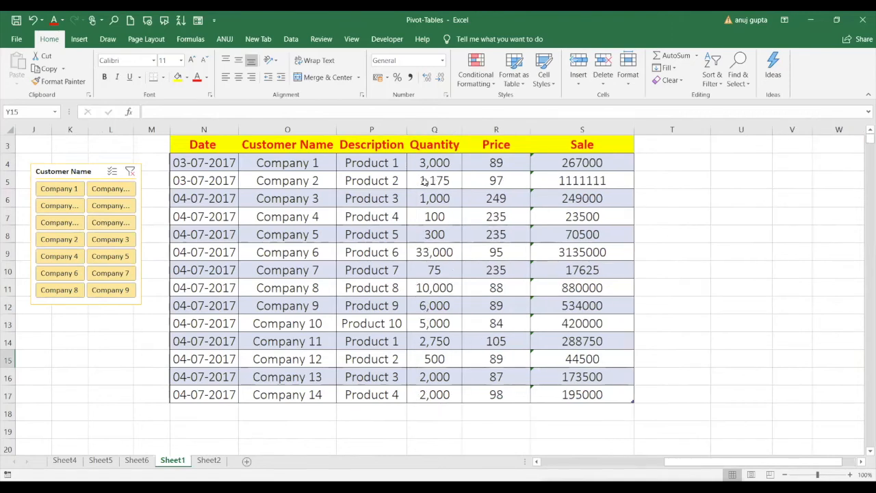
# Step: Insert a column chart from the Customer Name values O4:O17 and Quantity values Q4:Q17, and move it over the Sale column
pyautogui.moveTo(327, 164); pyautogui.dragTo(326, 389)
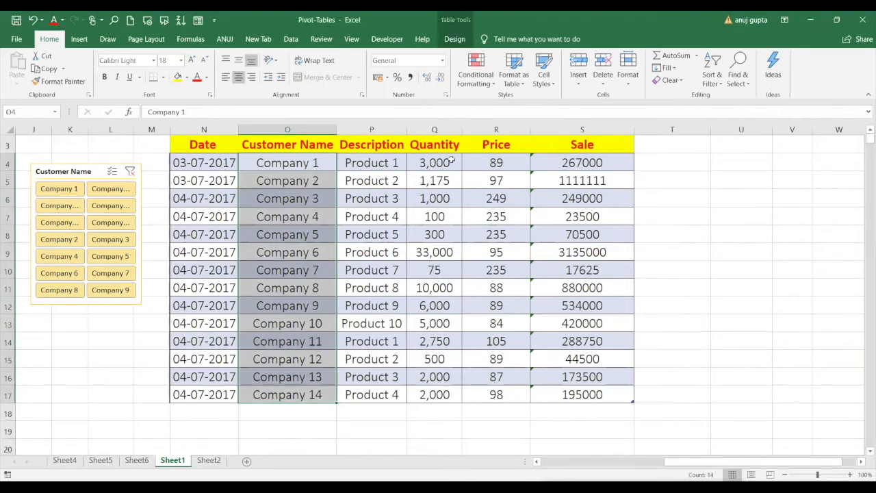
pyautogui.moveTo(451, 160); pyautogui.dragTo(443, 396)
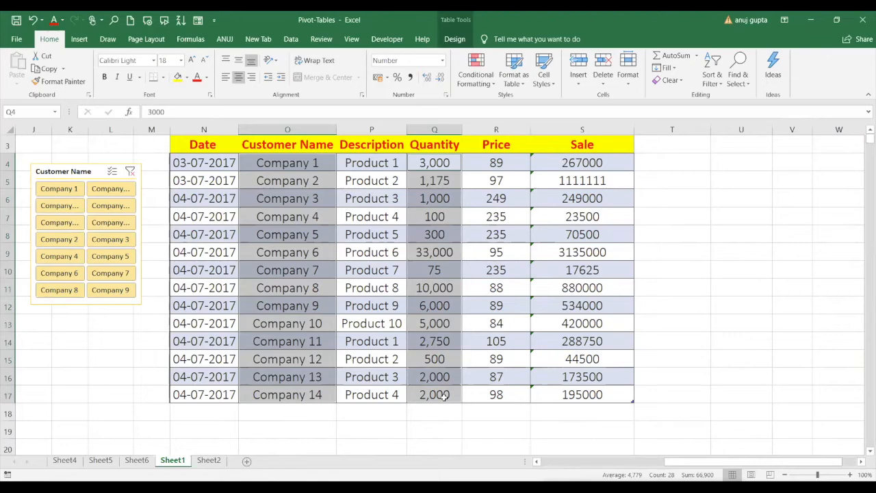
pyautogui.click(79, 39)
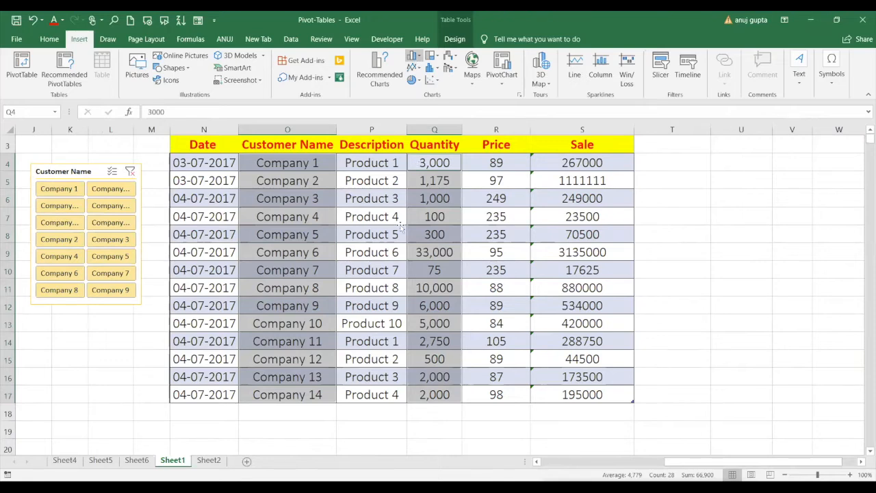
pyautogui.hotkey('alt', 'F1')
pyautogui.moveTo(369, 235); pyautogui.dragTo(617, 183)
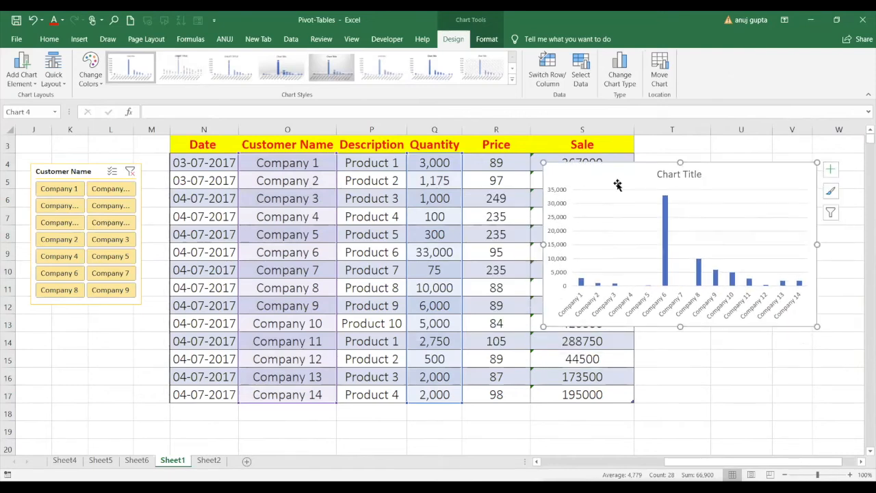
# Step: Try a wider size and the grey gradient chart style on the quantity chart, and delete the chart
pyautogui.moveTo(816, 244); pyautogui.dragTo(863, 247)
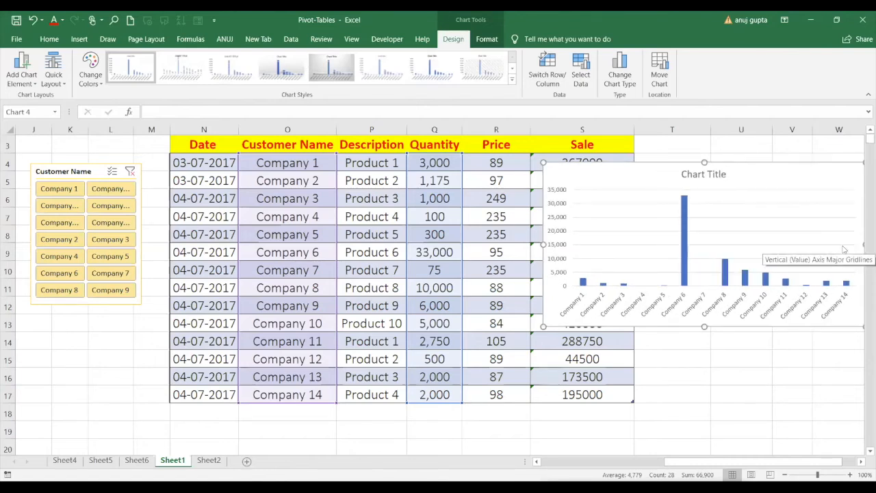
pyautogui.hotkey('ctrl', 'z')
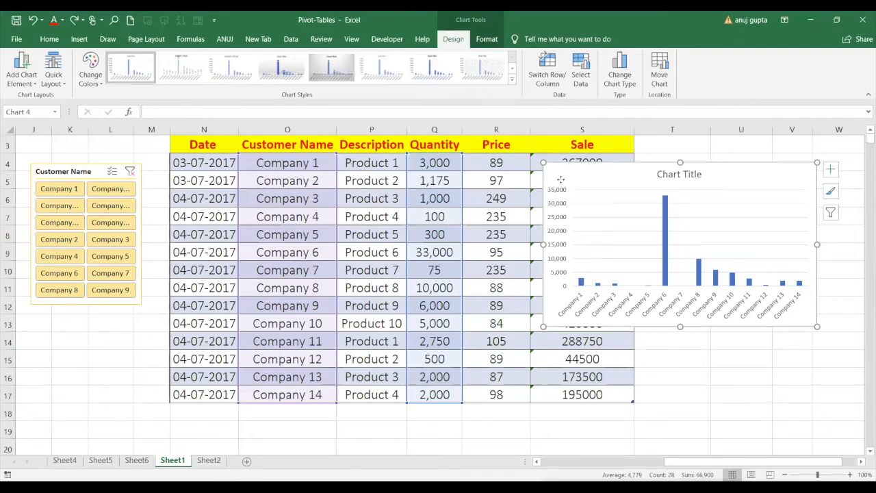
pyautogui.click(603, 218)
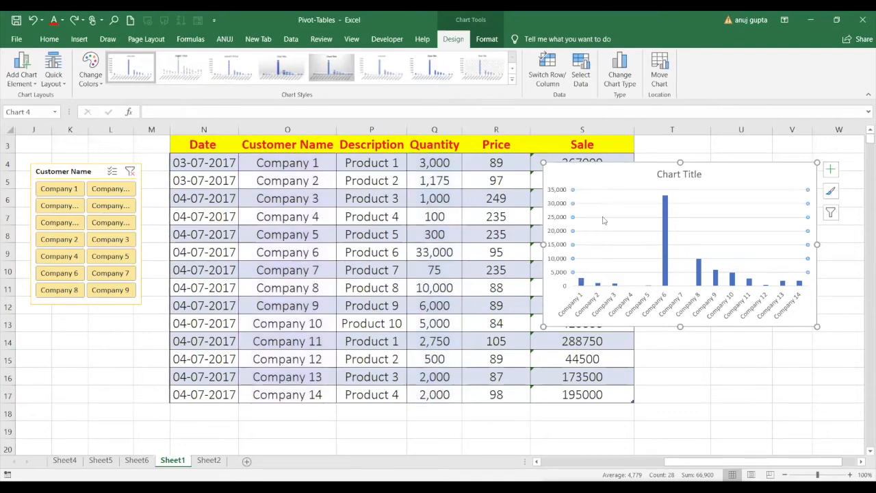
pyautogui.click(581, 185)
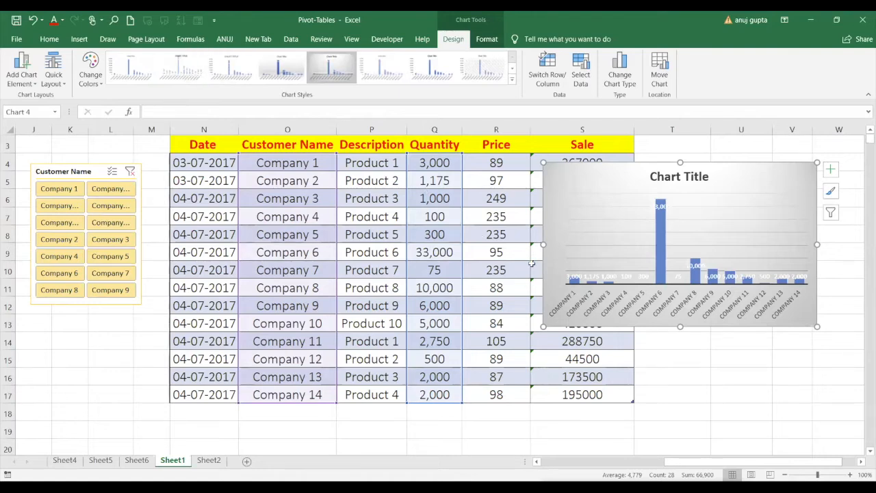
pyautogui.press('Delete')
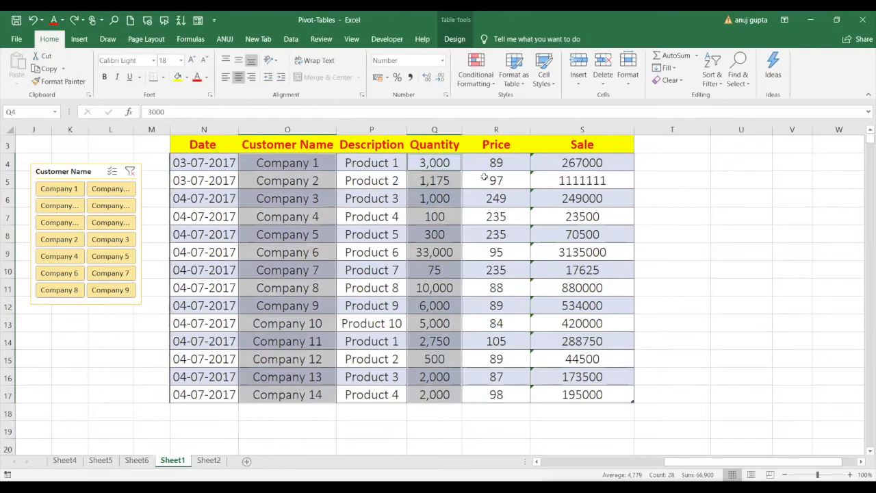
# Step: Add the Price values R4:R17 to the selected customer names and quantities, and insert a clustered column chart from them
pyautogui.moveTo(485, 168); pyautogui.dragTo(509, 392)
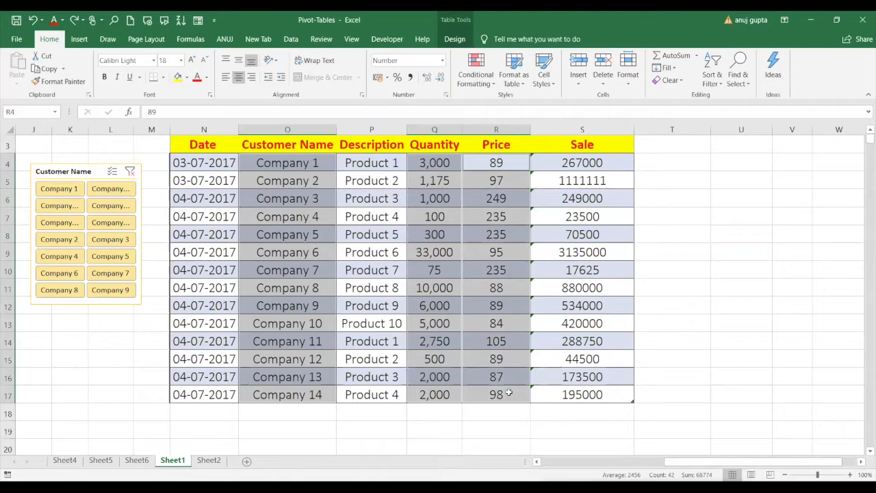
pyautogui.click(88, 39)
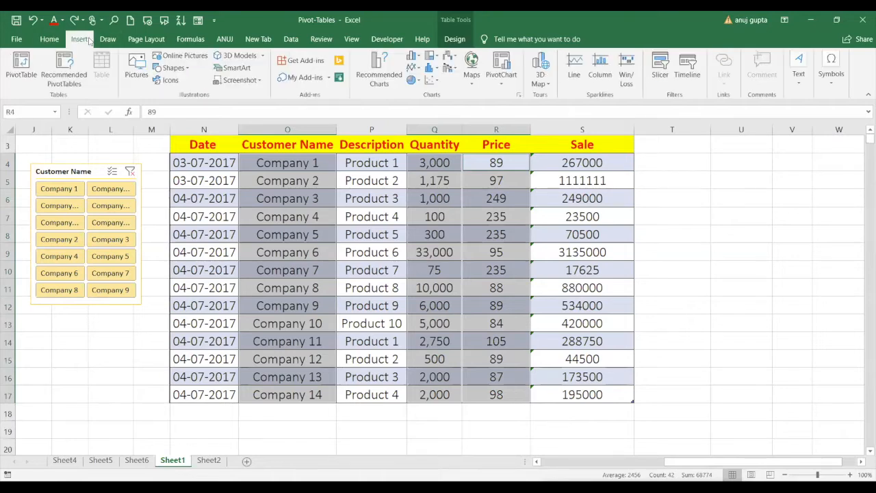
pyautogui.click(419, 59)
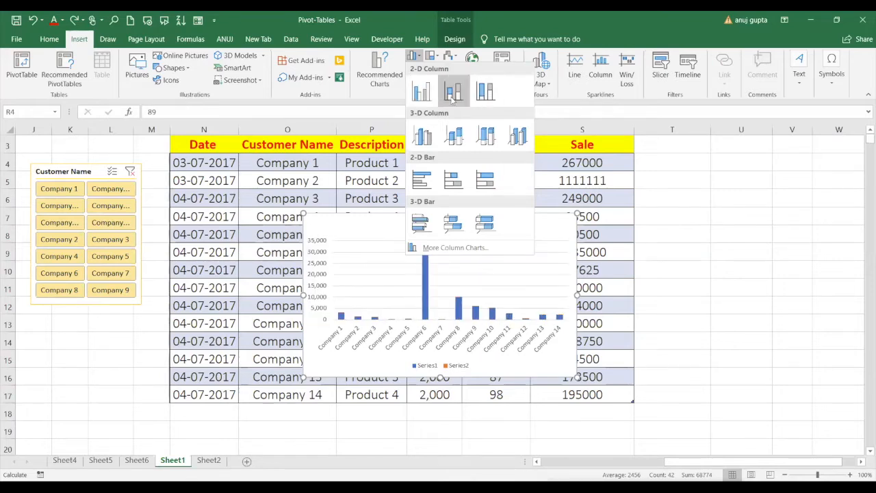
pyautogui.click(421, 90)
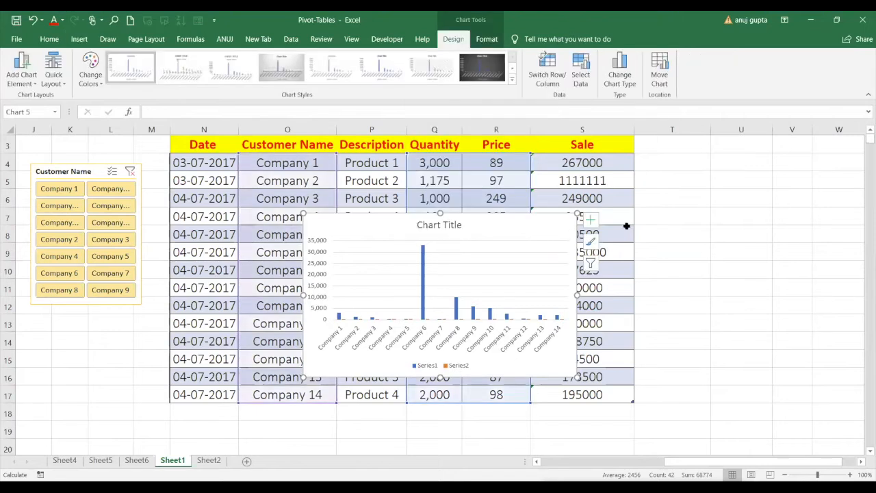
pyautogui.click(651, 235)
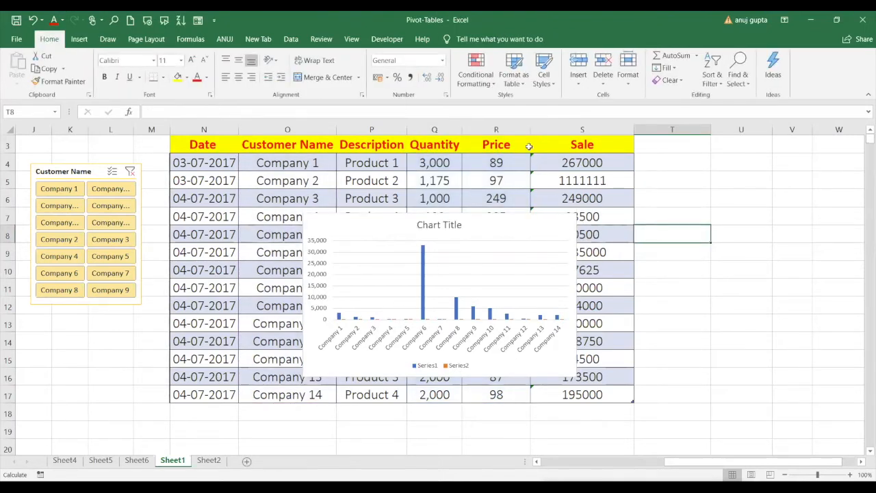
# Step: Set Company 1's price in R4 to 8900
pyautogui.click(493, 162)
pyautogui.click(223, 111)
pyautogui.write('00')
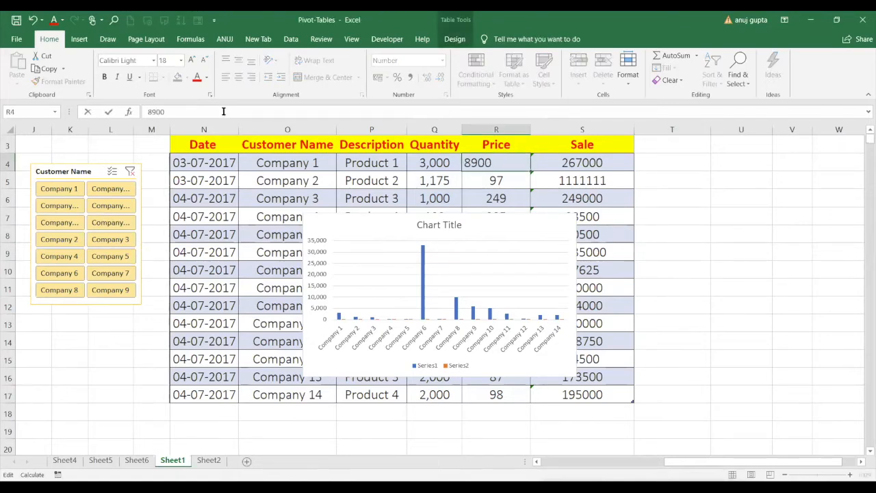
pyautogui.press('Return')
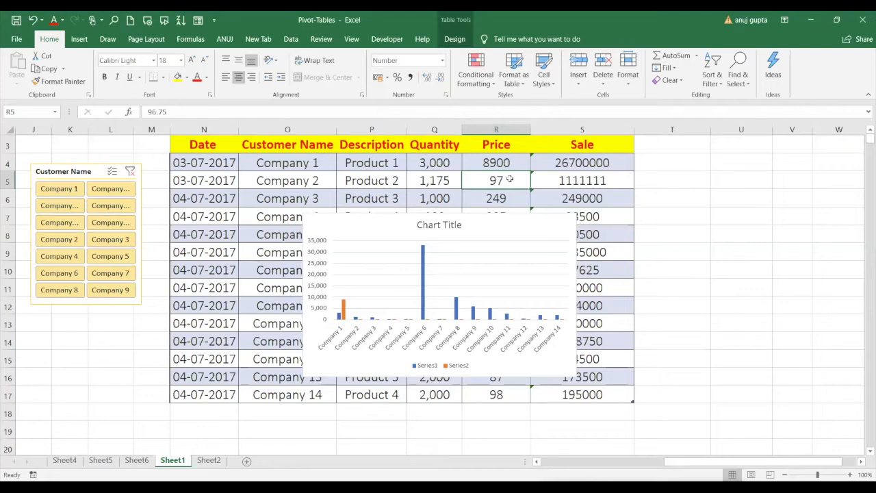
# Step: Set Company 2's price in R5 to 9675 and Company 3's price in R6 to 2490
pyautogui.press('F2')
pyautogui.press('BackSpace')
pyautogui.press('BackSpace')
pyautogui.press('BackSpace')
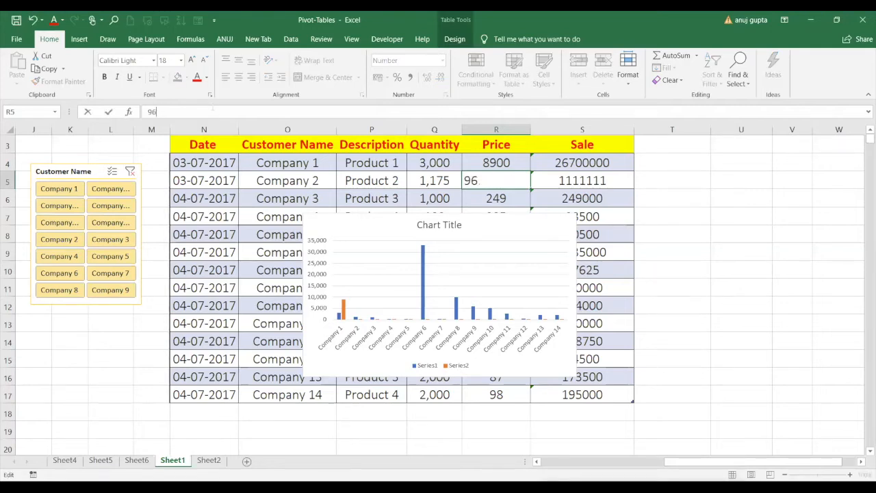
pyautogui.write('75')
pyautogui.press('Return')
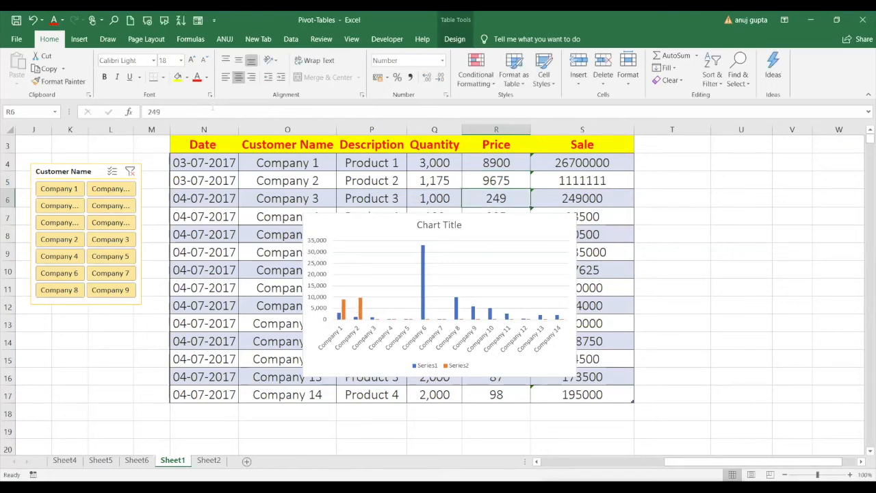
pyautogui.press('F2')
pyautogui.write('0')
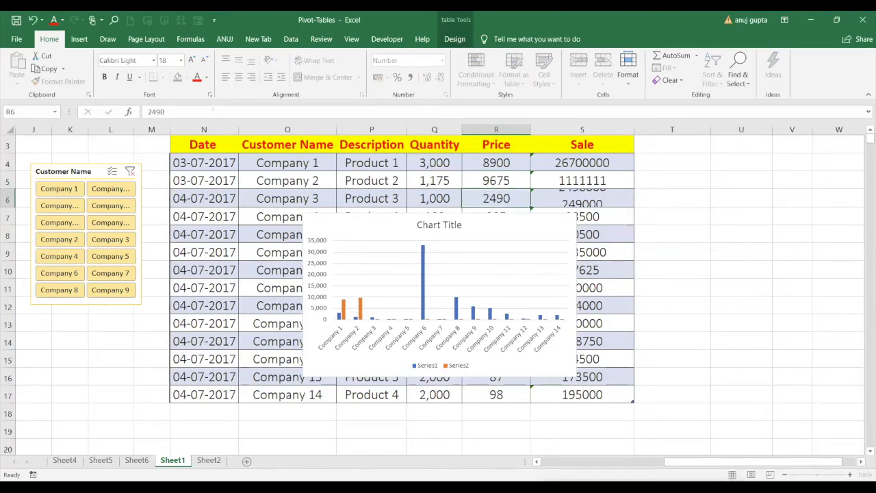
pyautogui.press('Return')
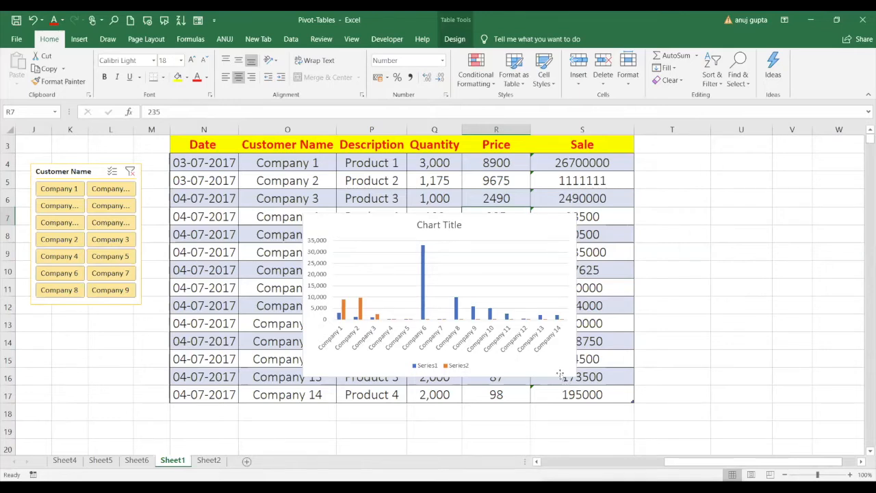
# Step: Enlarge the quantity and price chart to about 10.5 cm high and 18.9 cm wide, and undo the stray change to its source range
pyautogui.click(559, 373)
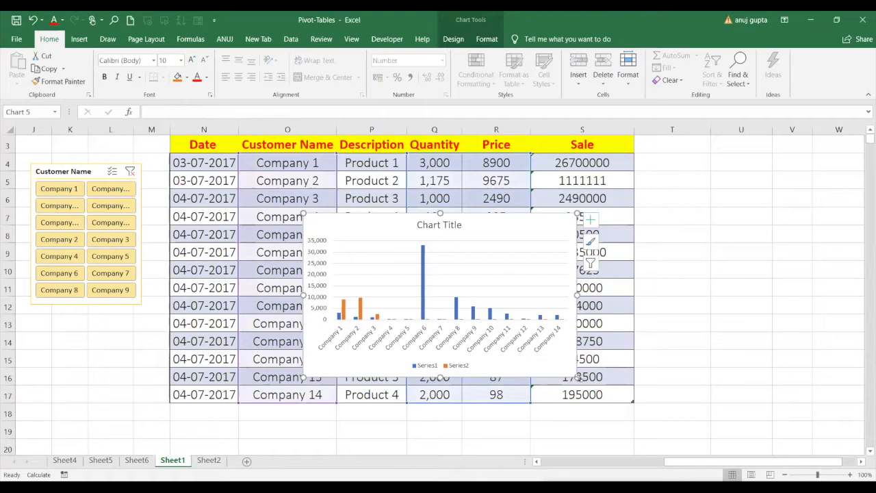
pyautogui.moveTo(578, 376); pyautogui.dragTo(712, 439)
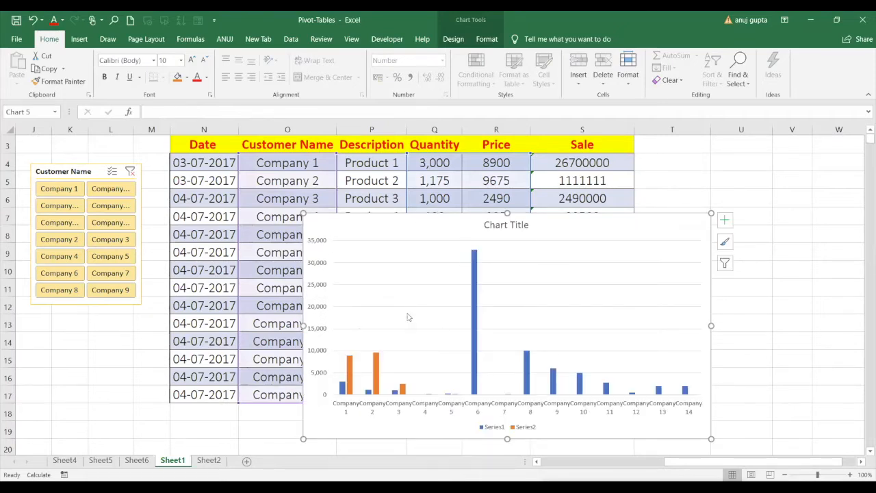
pyautogui.hotkey('ctrl', 'z')
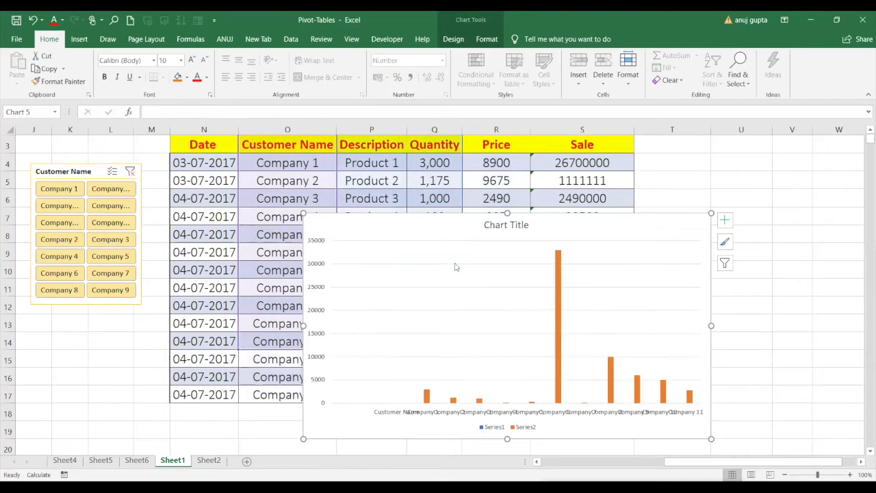
pyautogui.hotkey('ctrl', 'z')
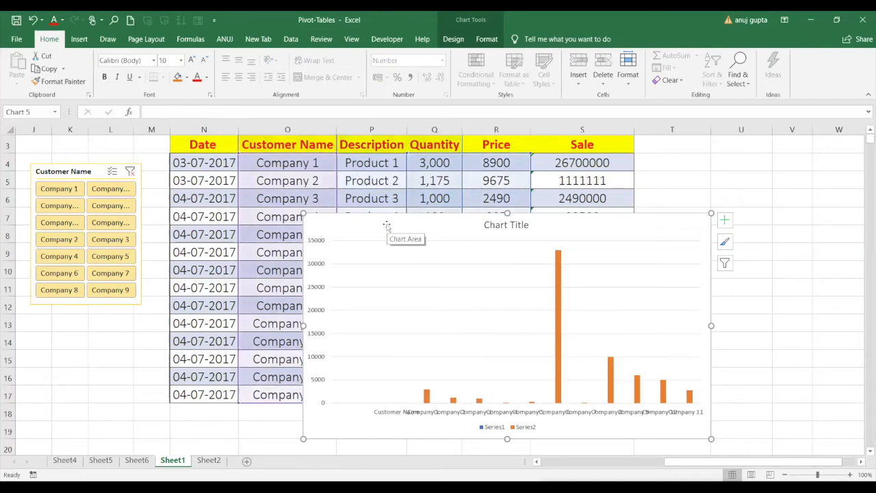
pyautogui.click(762, 249)
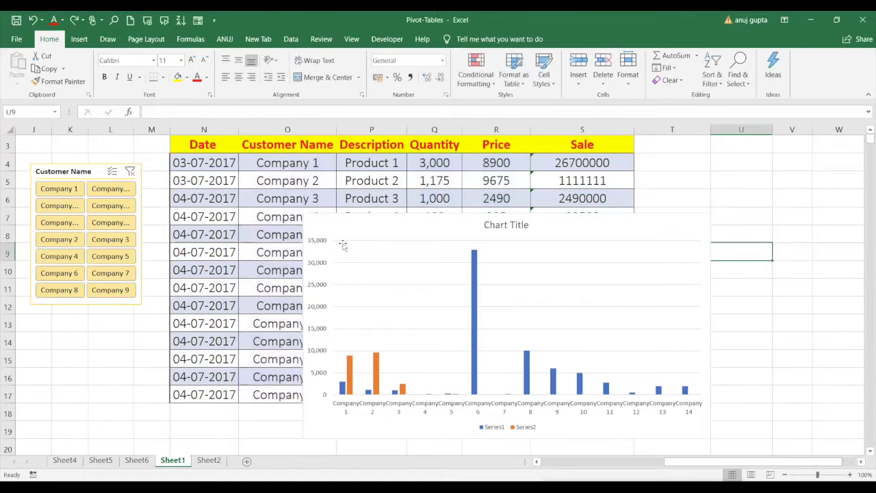
# Step: Examine the gradient and texture fill options for the chart area
pyautogui.click(325, 224)
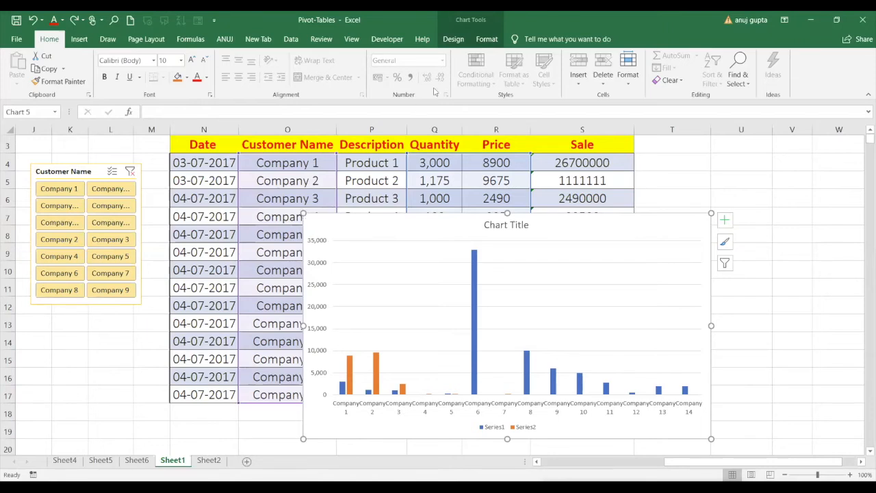
pyautogui.click(487, 39)
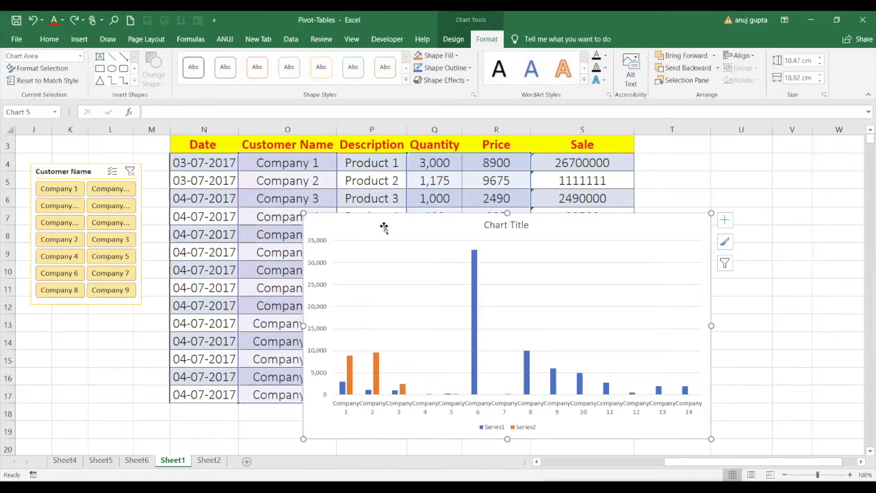
pyautogui.click(456, 39)
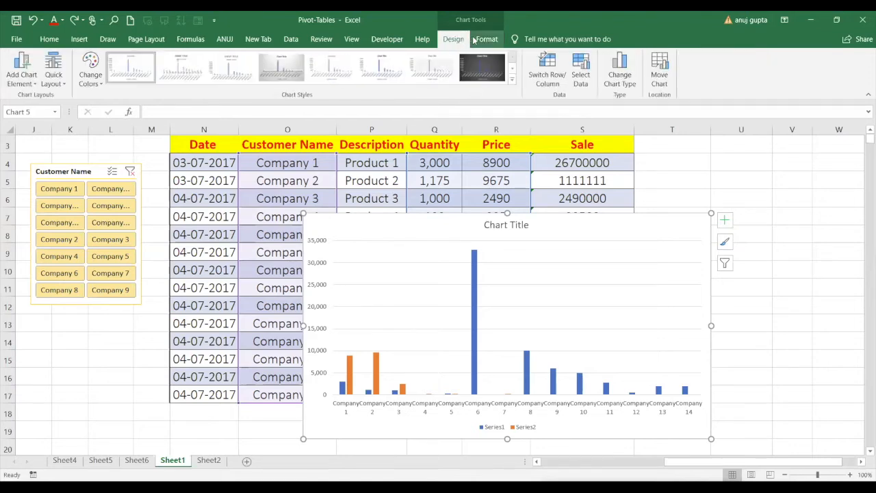
pyautogui.click(484, 40)
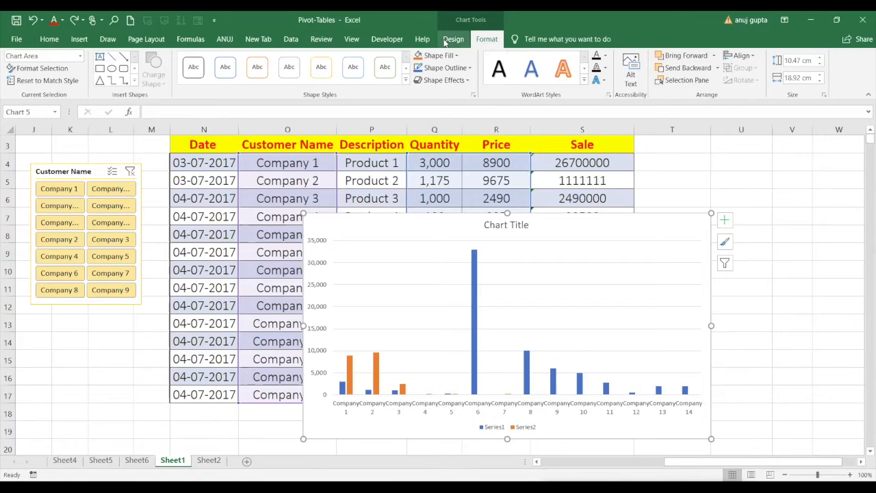
pyautogui.click(453, 39)
pyautogui.click(472, 40)
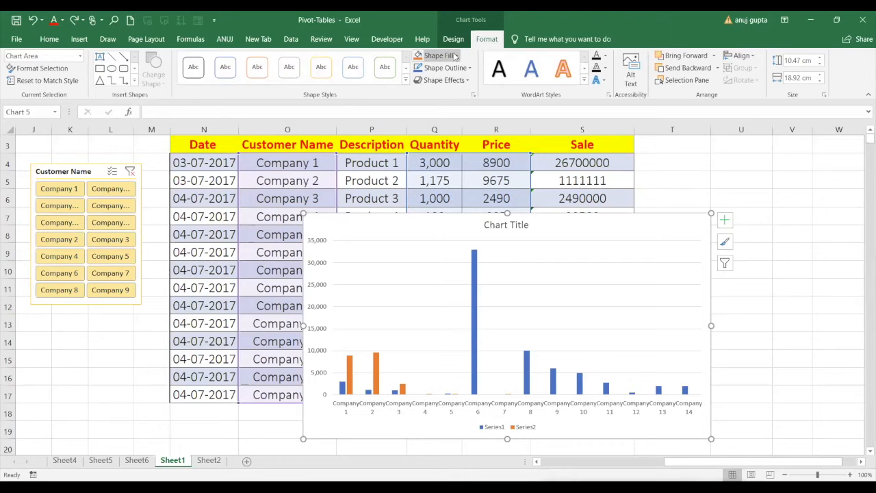
pyautogui.click(455, 56)
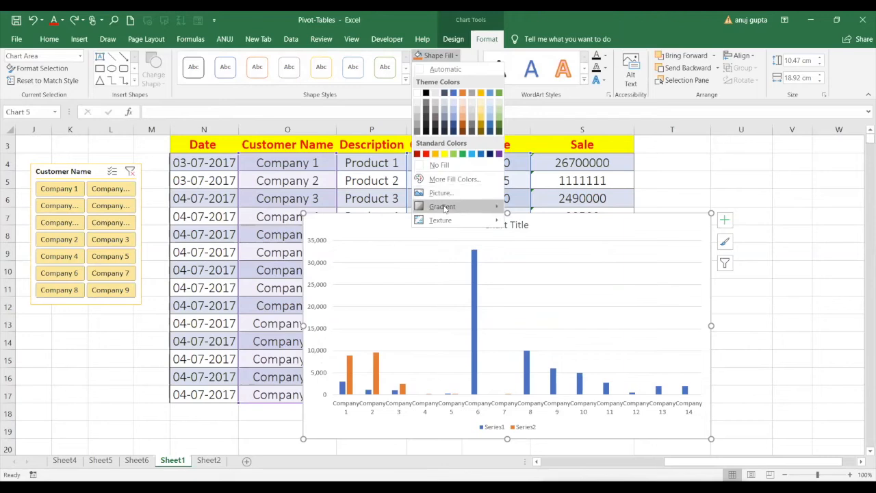
pyautogui.moveTo(482, 209)
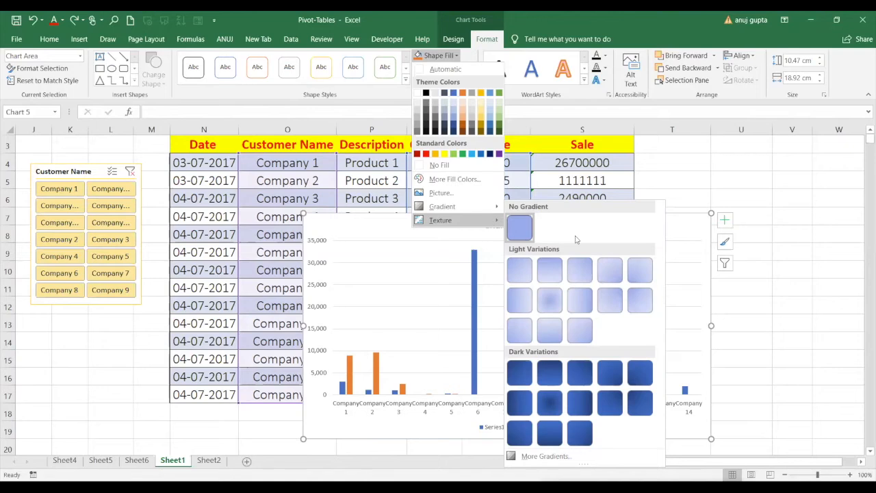
pyautogui.moveTo(440, 220)
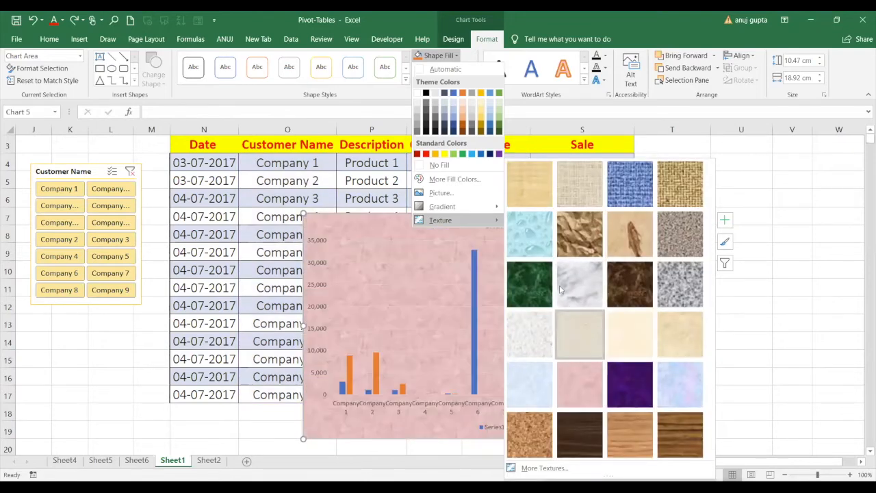
pyautogui.click(515, 106)
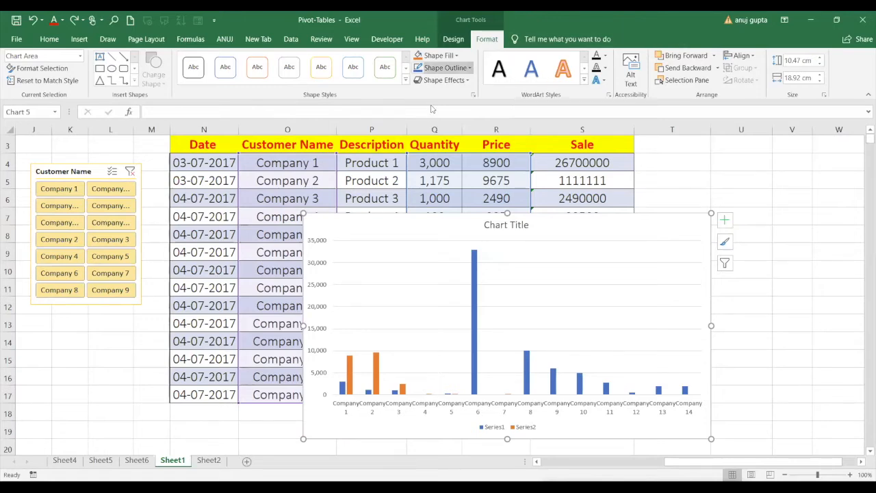
# Step: Remove the outline from the chart area and deselect the chart to check its edge
pyautogui.click(470, 67)
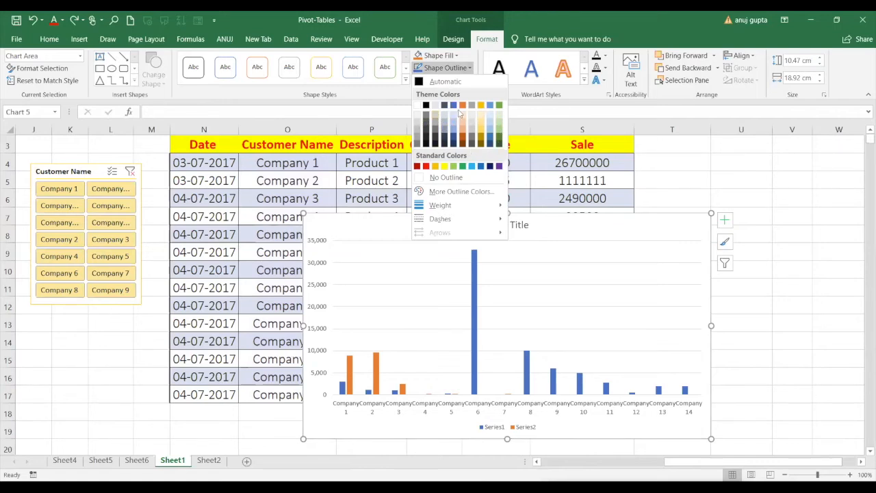
pyautogui.click(446, 178)
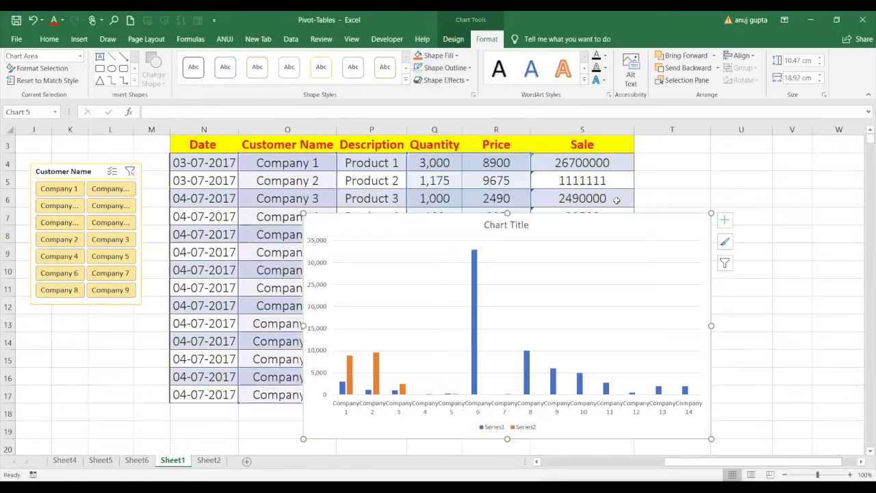
pyautogui.click(706, 195)
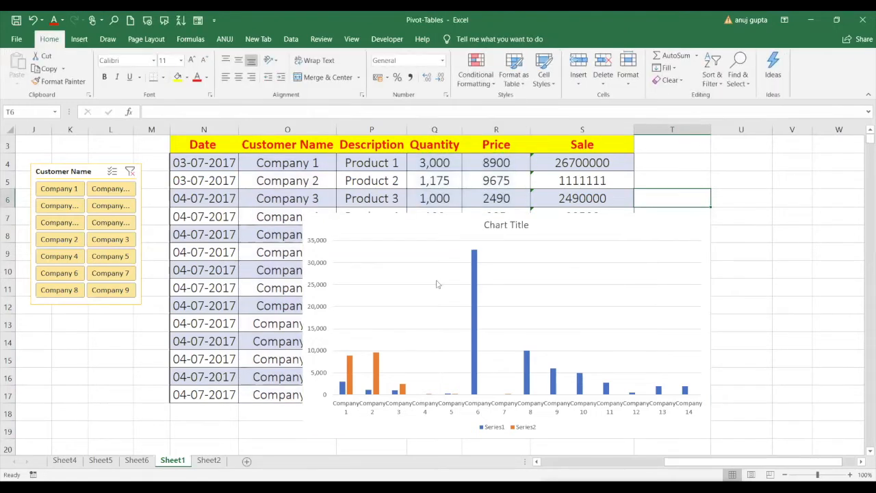
# Step: Open the detailed border line settings for the chart area, try a solid line, and switch the border to a gradient line
pyautogui.click(539, 303)
pyautogui.click(557, 233)
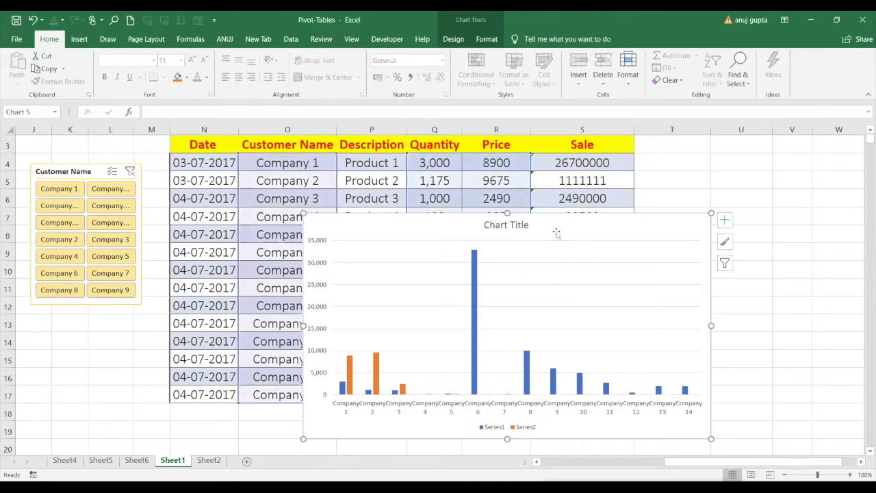
pyautogui.click(485, 39)
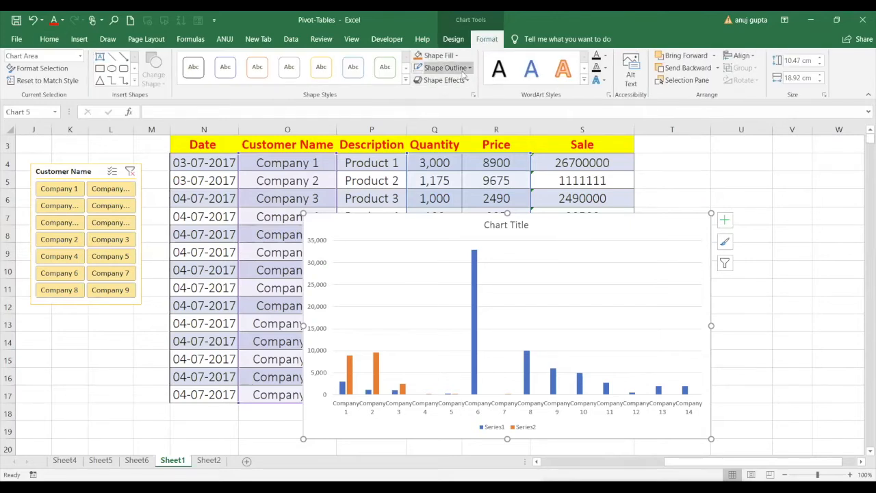
pyautogui.click(462, 69)
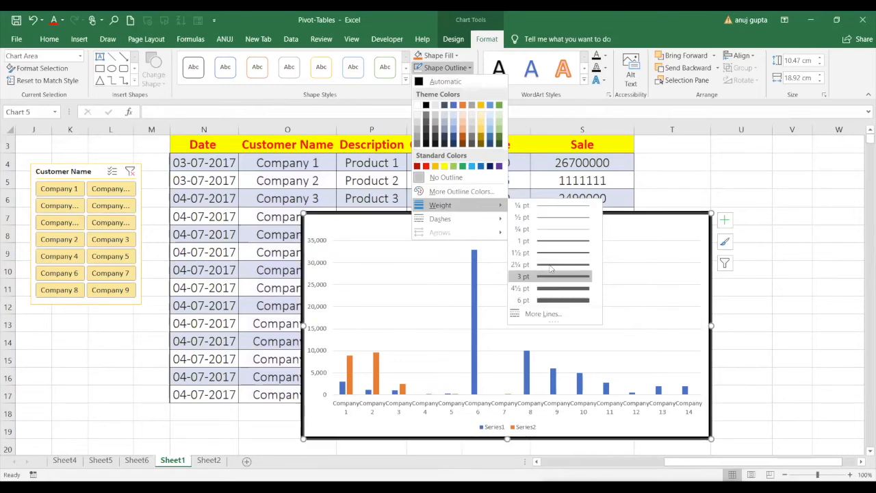
pyautogui.click(554, 318)
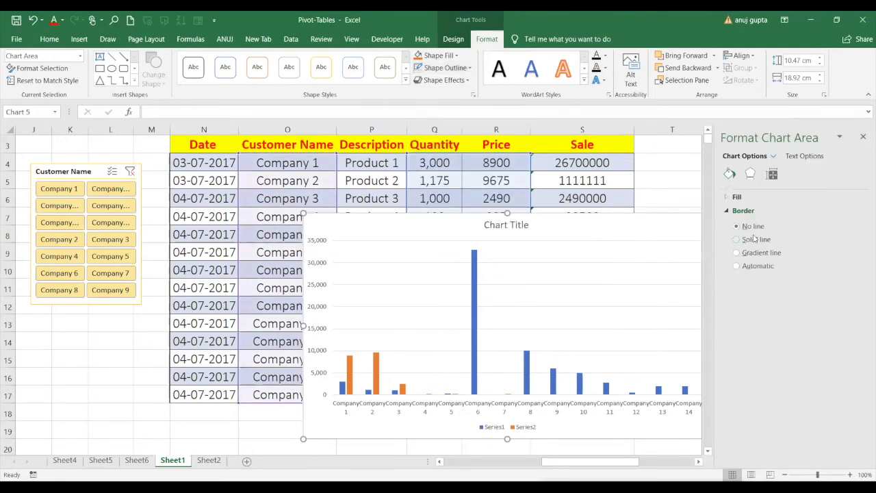
pyautogui.click(752, 239)
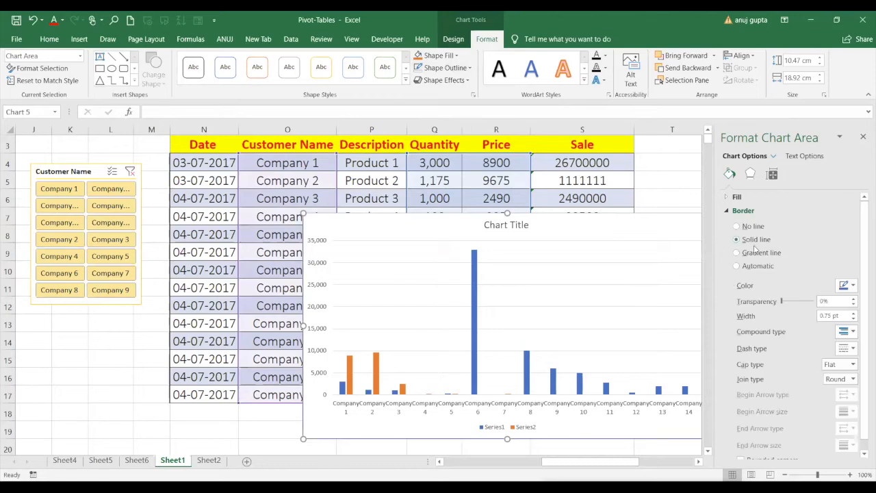
pyautogui.click(759, 252)
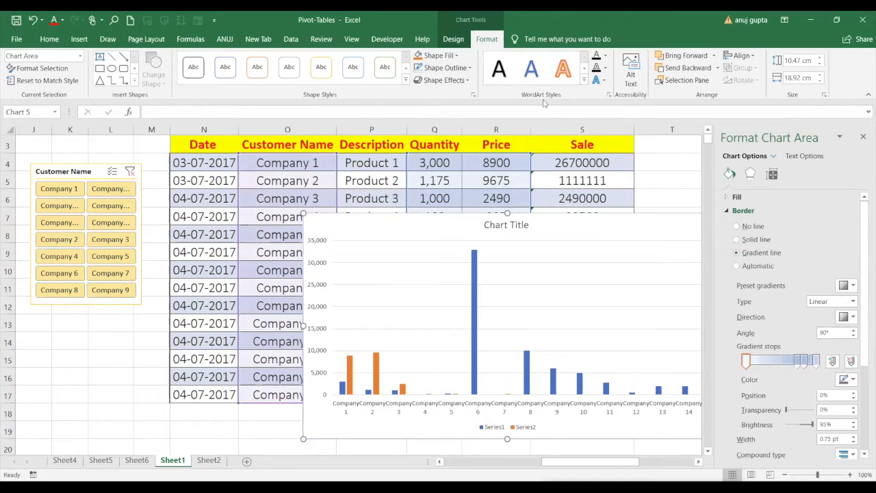
# Step: Review the dash styles offered for the chart area's outline and close the chart area formatting settings
pyautogui.click(458, 72)
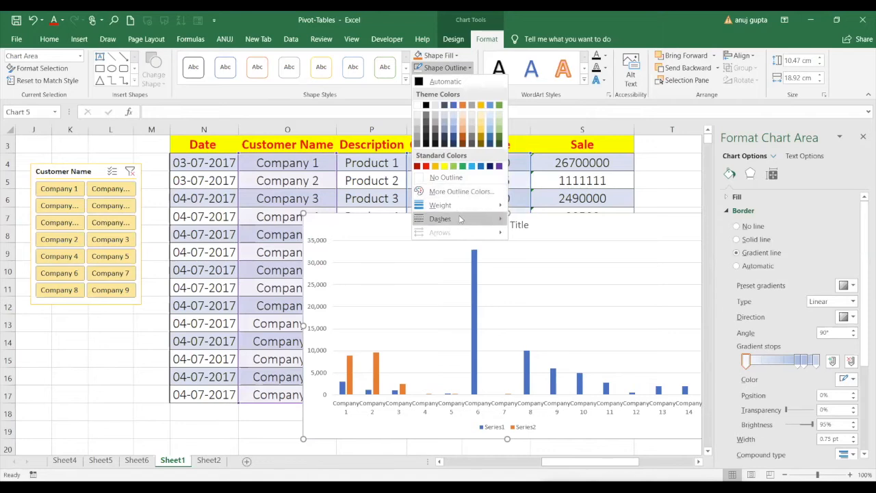
pyautogui.moveTo(460, 219)
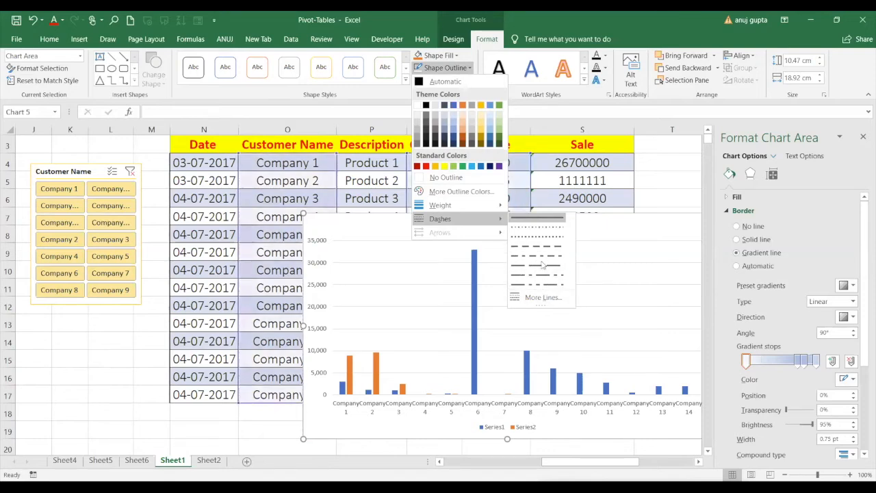
pyautogui.click(353, 227)
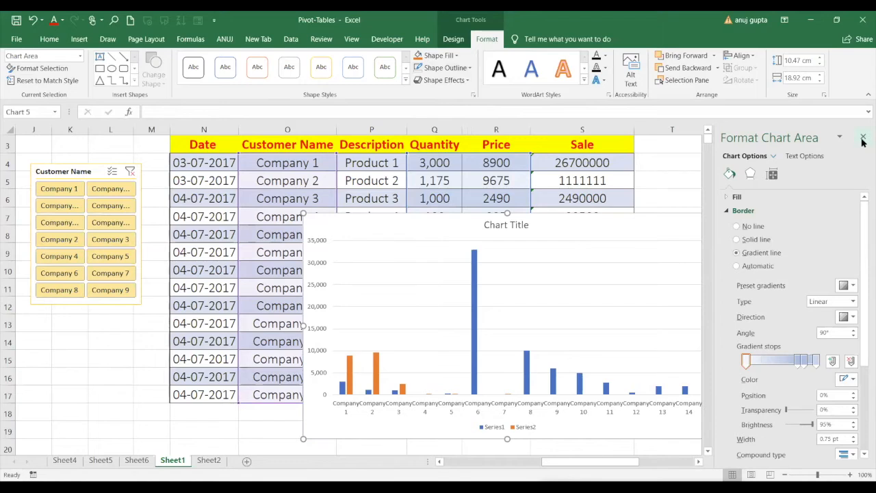
pyautogui.click(863, 139)
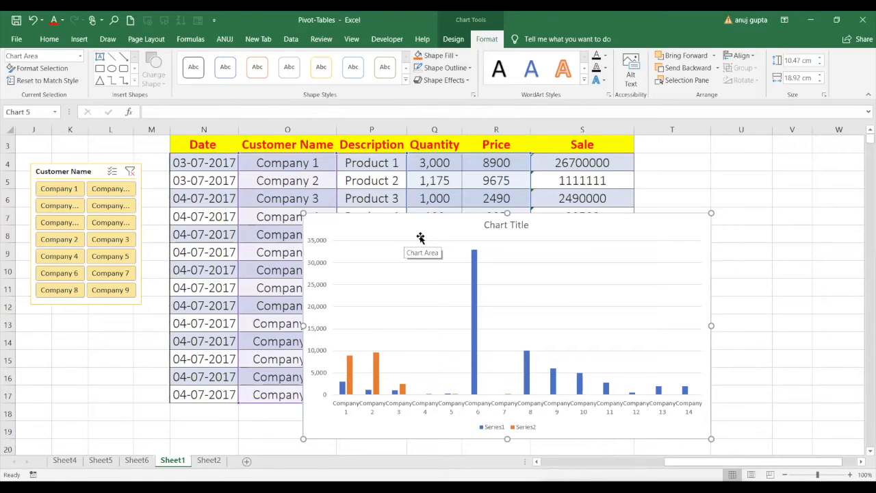
# Step: Reopen the chart area formatting settings and review the fill and border options, collapsing both groups
pyautogui.doubleClick(421, 237)
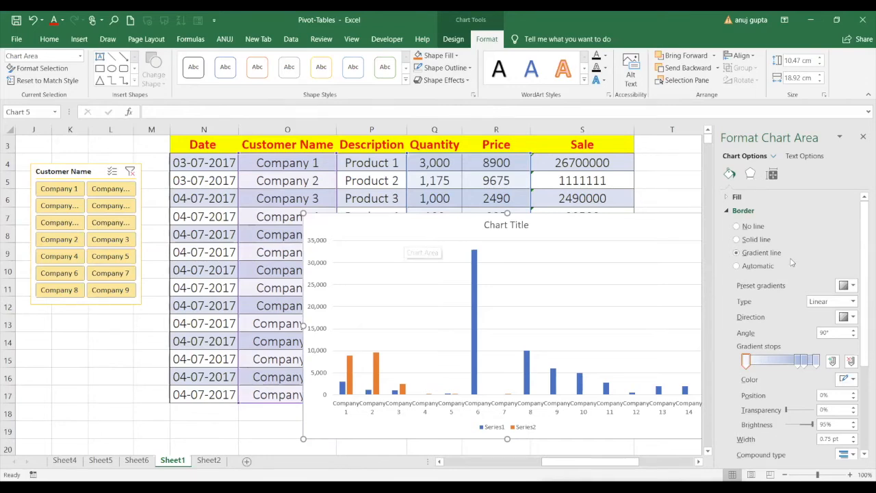
pyautogui.click(737, 196)
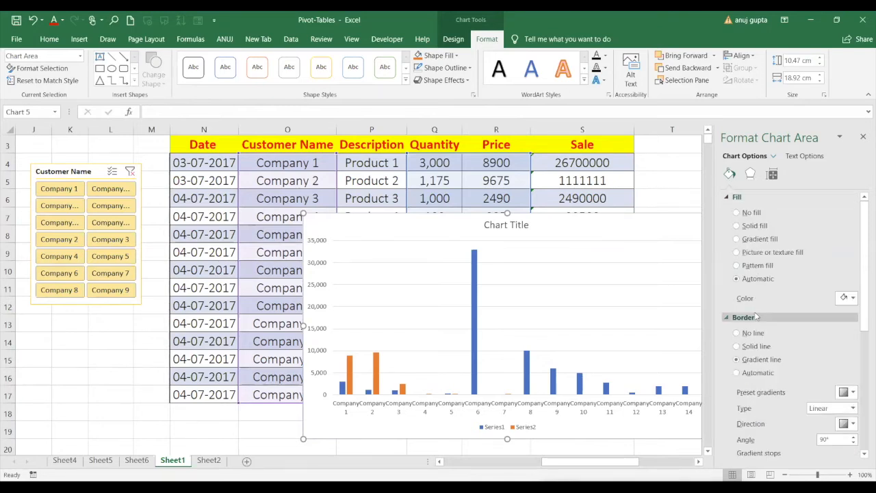
pyautogui.click(728, 198)
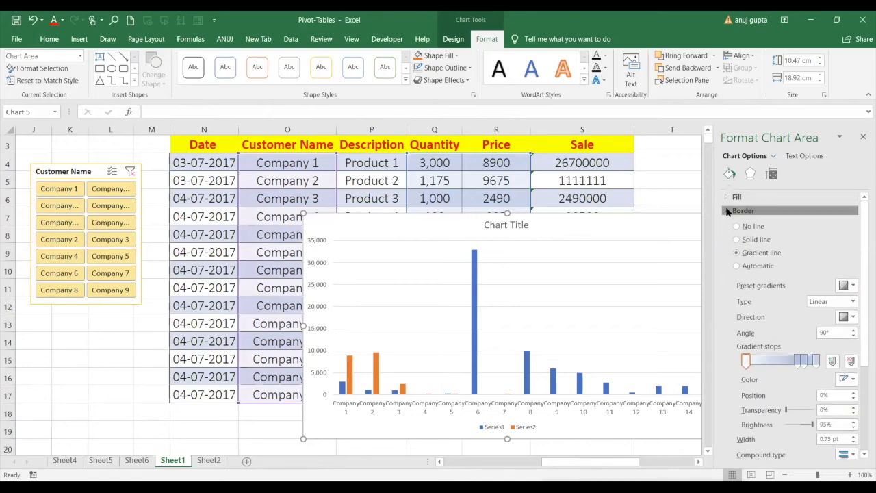
pyautogui.click(728, 212)
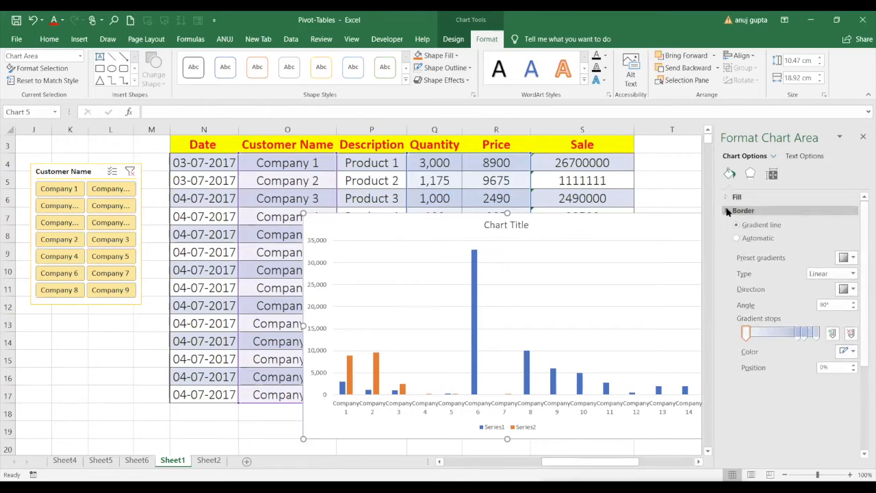
# Step: Review the chart area's glow effect options and its move-and-size properties, and close the formatting settings
pyautogui.click(750, 175)
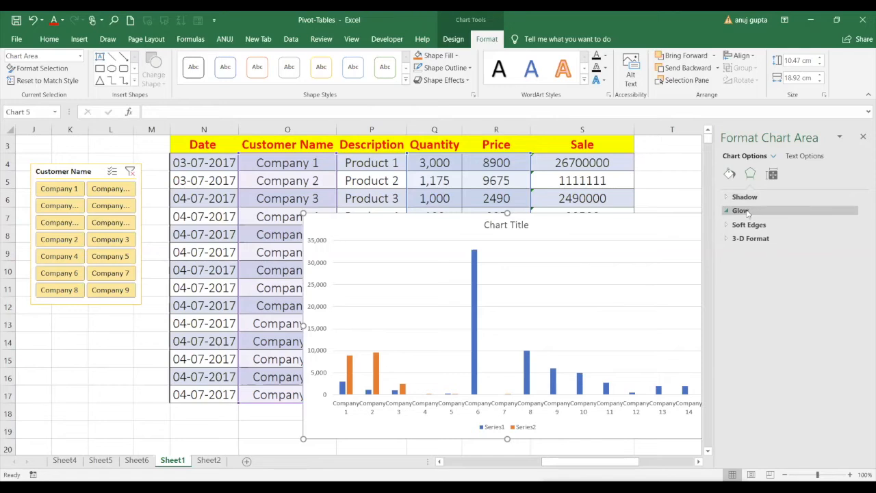
pyautogui.click(745, 212)
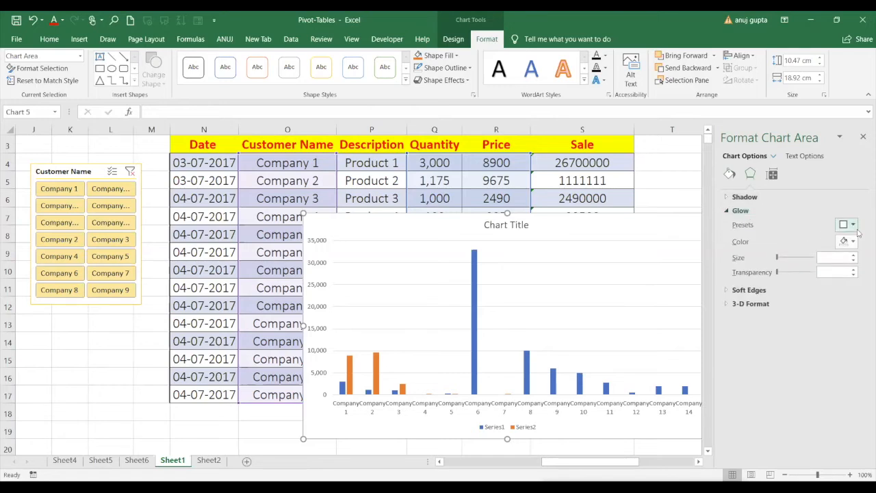
pyautogui.click(727, 212)
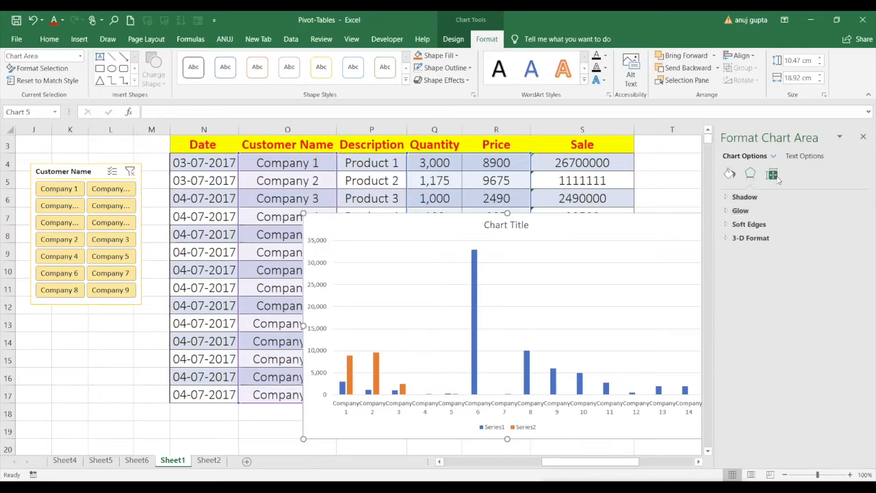
pyautogui.click(773, 175)
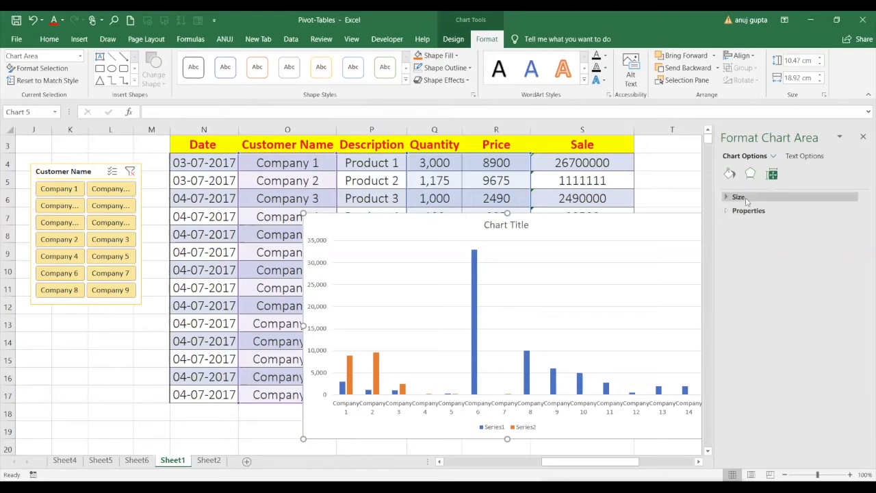
pyautogui.click(727, 212)
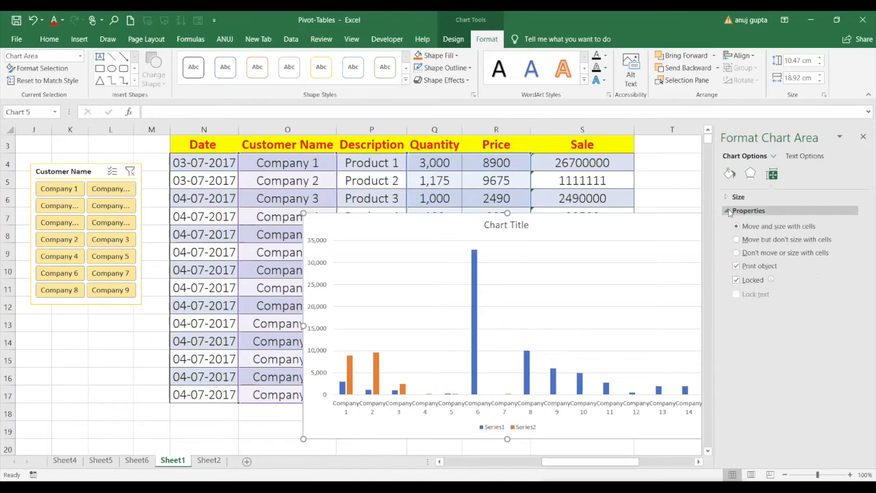
pyautogui.click(730, 212)
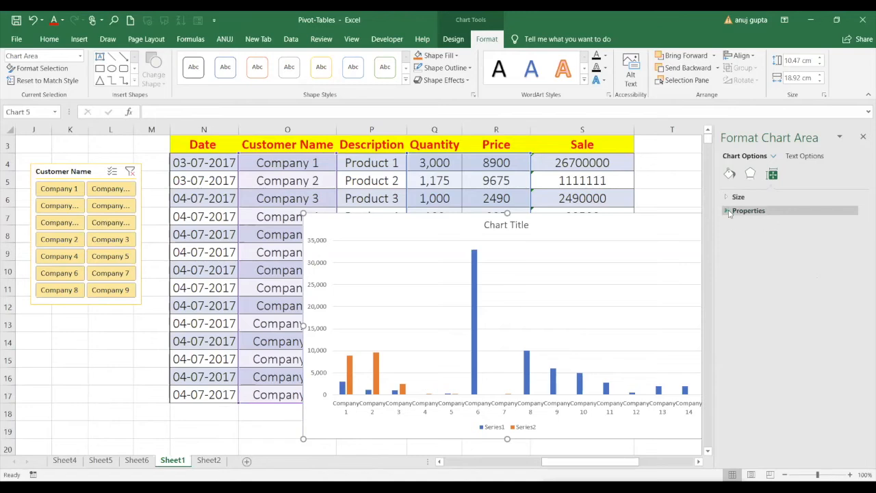
pyautogui.click(862, 139)
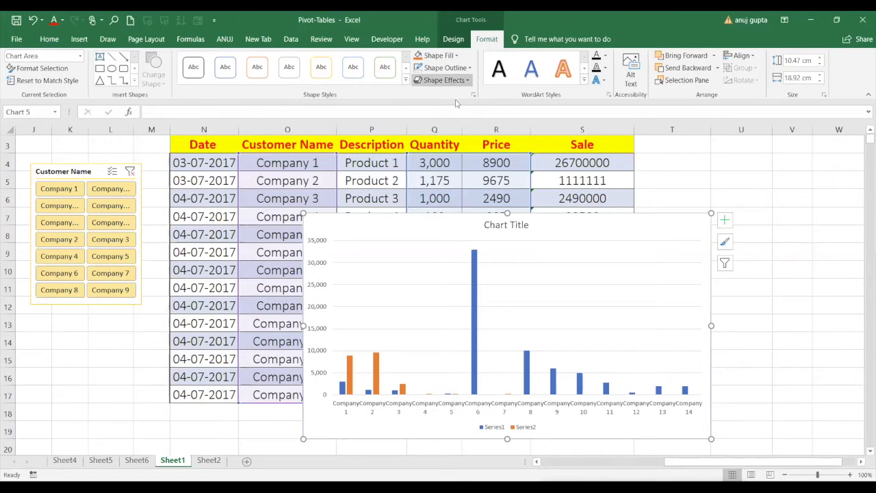
# Step: Preview the shadow, glow, bevel and 3-D rotation shape effects for the chart area without applying any
pyautogui.click(445, 80)
pyautogui.moveTo(472, 126)
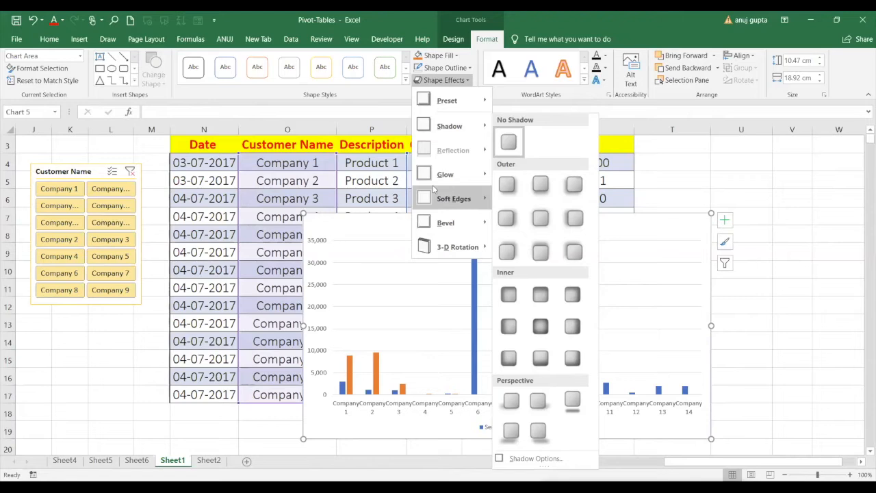
pyautogui.moveTo(442, 174)
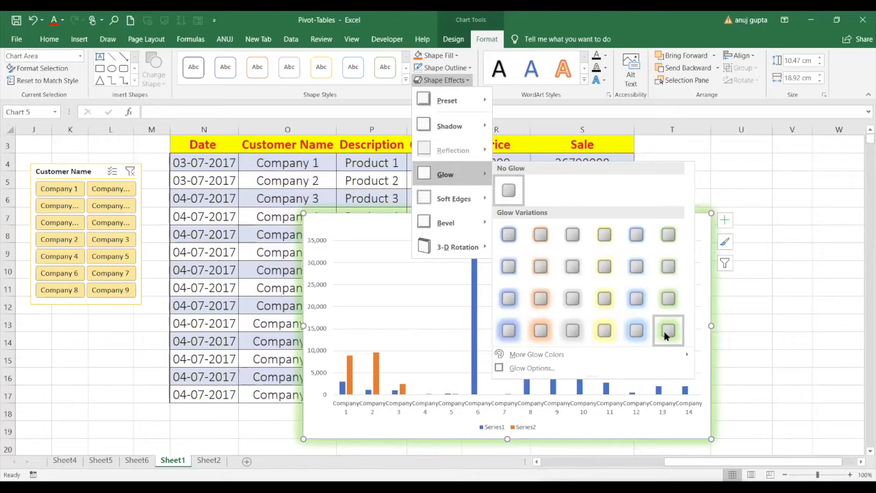
pyautogui.moveTo(470, 197)
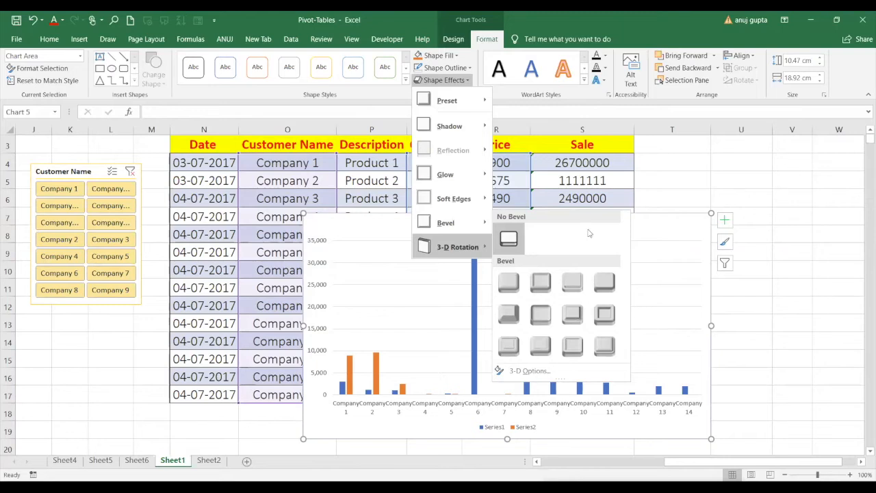
pyautogui.moveTo(469, 243)
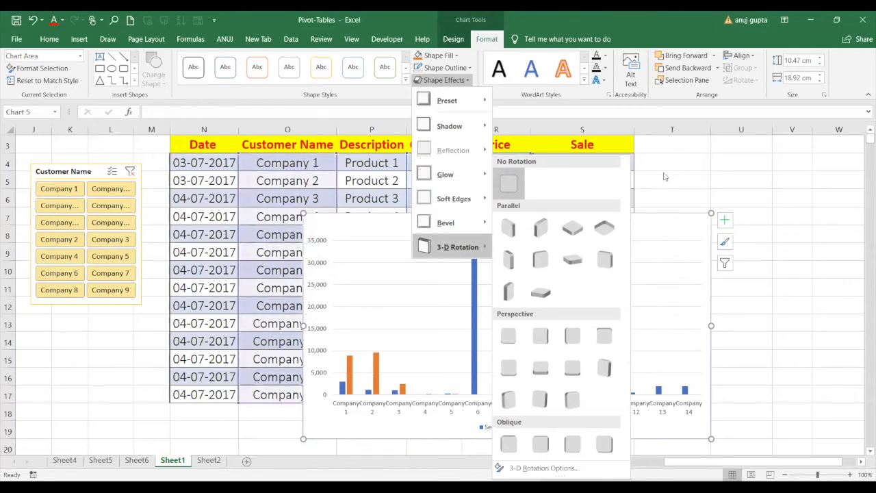
pyautogui.click(669, 106)
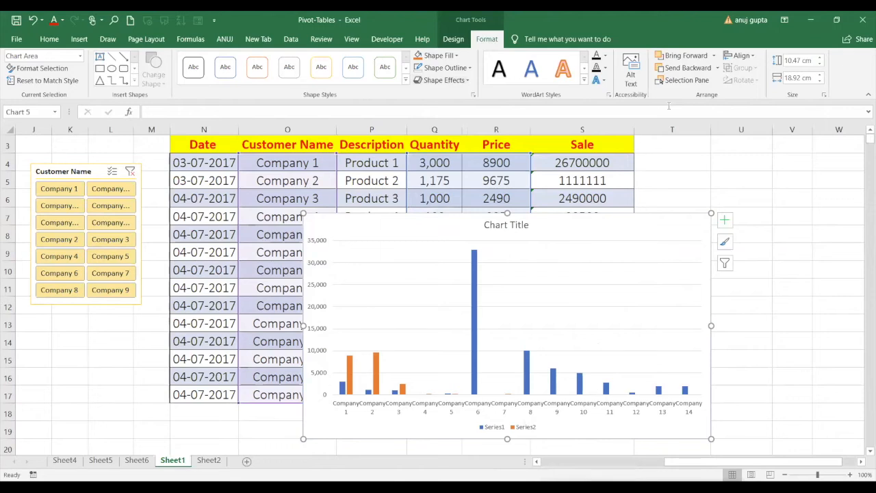
# Step: Overlap the Customer Name slicer with the chart, send the chart backward, and place the slicer over the chart's upper-right corner
pyautogui.click(89, 171)
pyautogui.moveTo(122, 186); pyautogui.dragTo(331, 283)
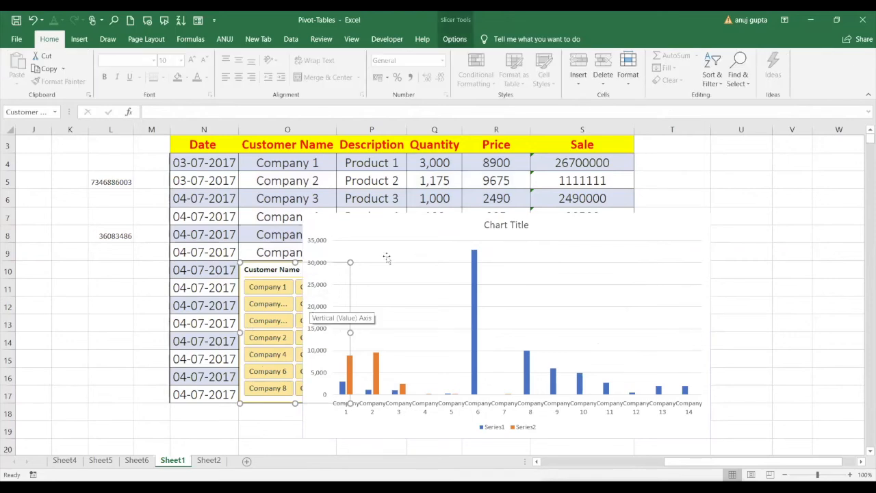
pyautogui.click(434, 223)
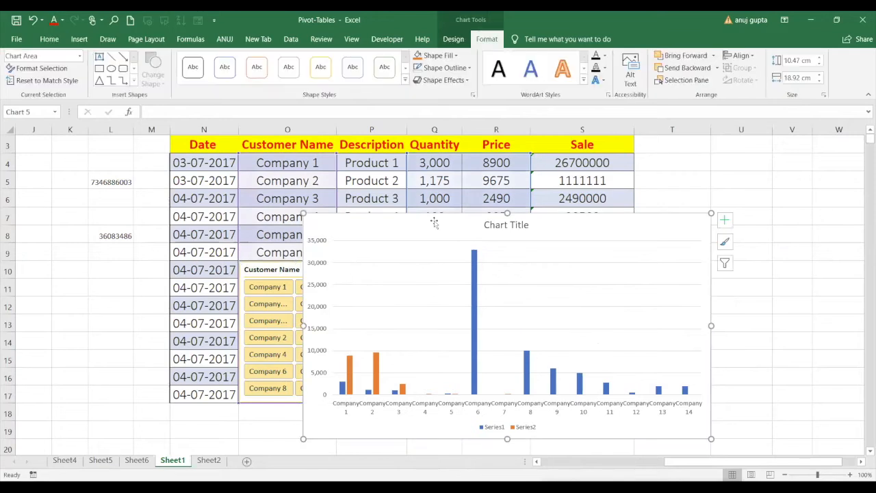
pyautogui.click(698, 70)
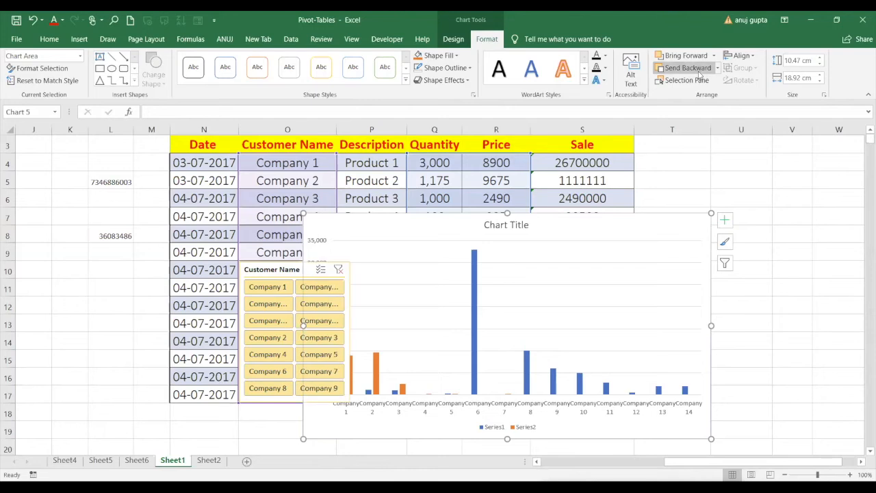
pyautogui.moveTo(266, 270); pyautogui.dragTo(614, 224)
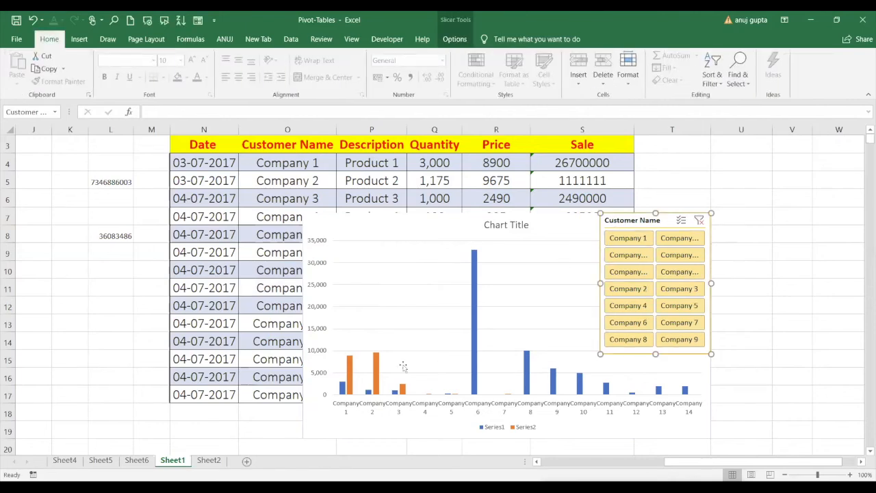
# Step: Select the chart area and look through the WordArt text styles and the object alignment options
pyautogui.click(531, 234)
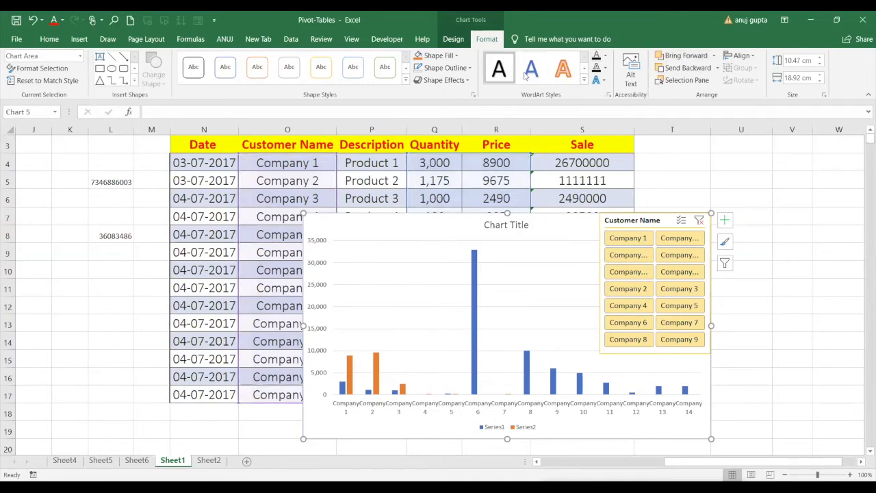
pyautogui.click(563, 68)
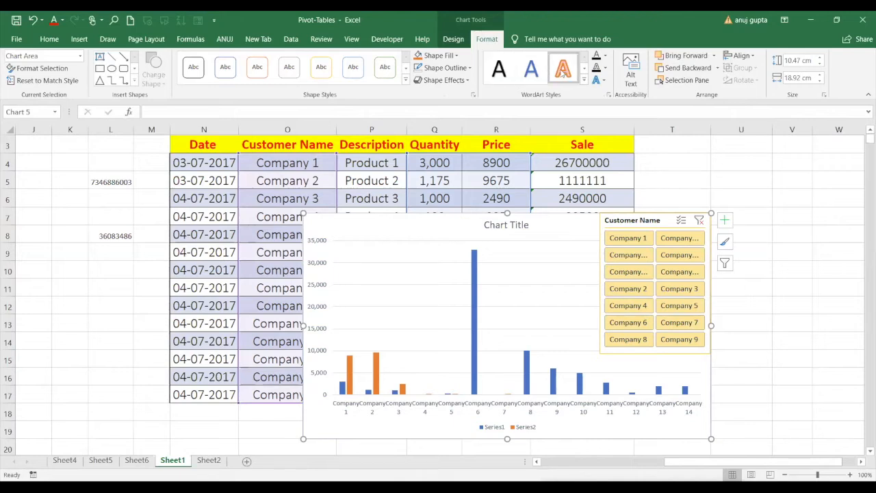
pyautogui.click(742, 56)
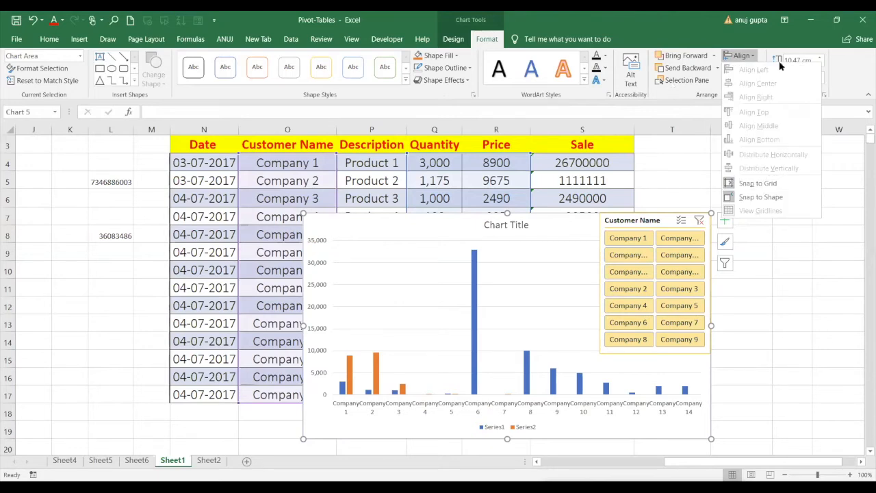
# Step: Resize the chart to 10.5 cm high and 19.2 cm wide
pyautogui.click(820, 61)
pyautogui.click(820, 61)
pyautogui.click(819, 61)
pyautogui.click(820, 61)
pyautogui.click(819, 61)
pyautogui.click(820, 61)
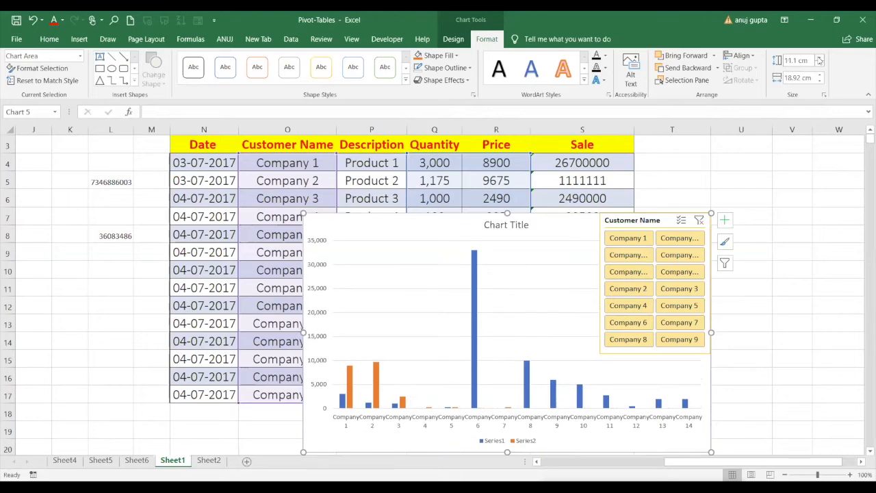
pyautogui.click(819, 65)
pyautogui.click(819, 65)
pyautogui.click(819, 65)
pyautogui.click(820, 75)
pyautogui.click(820, 76)
pyautogui.click(820, 76)
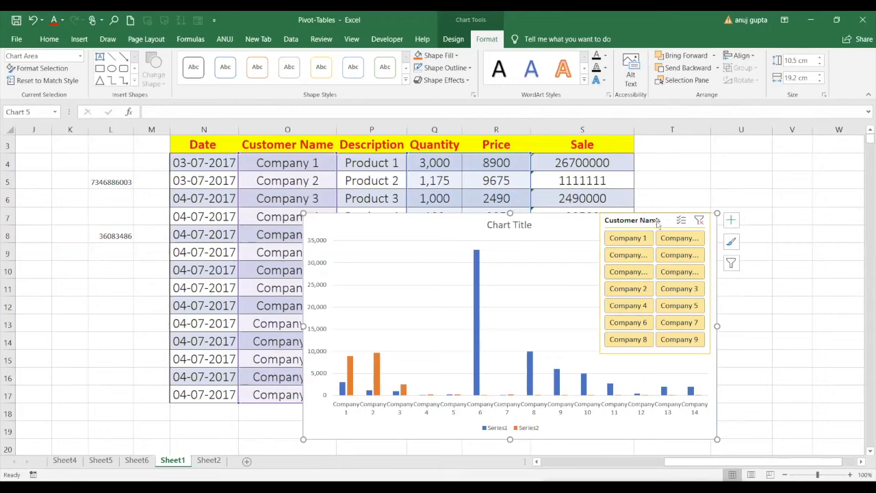
# Step: Move the Customer Name slicer off the chart to sit over columns L to N, and reselect the chart area
pyautogui.moveTo(668, 224); pyautogui.dragTo(169, 205)
pyautogui.click(321, 226)
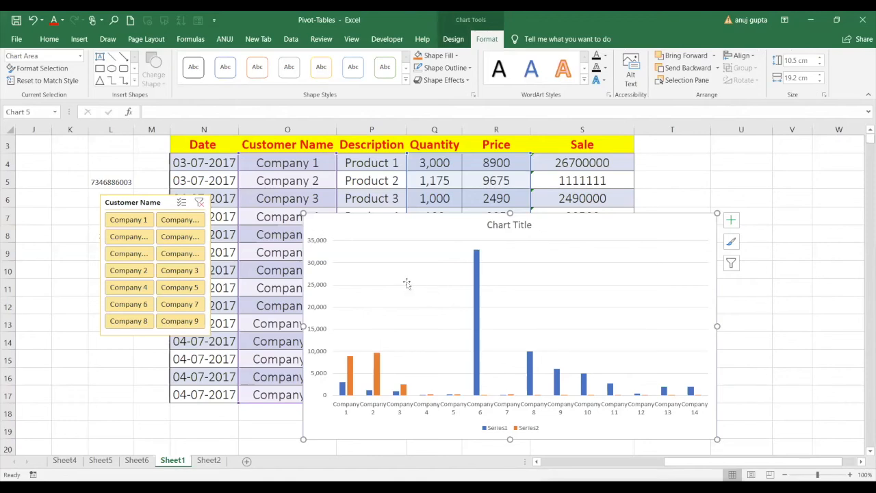
# Step: Examine the chart's plot area and the Company 1 and Company 2 bars, and select the Series1 bars to check their shape styles
pyautogui.click(558, 284)
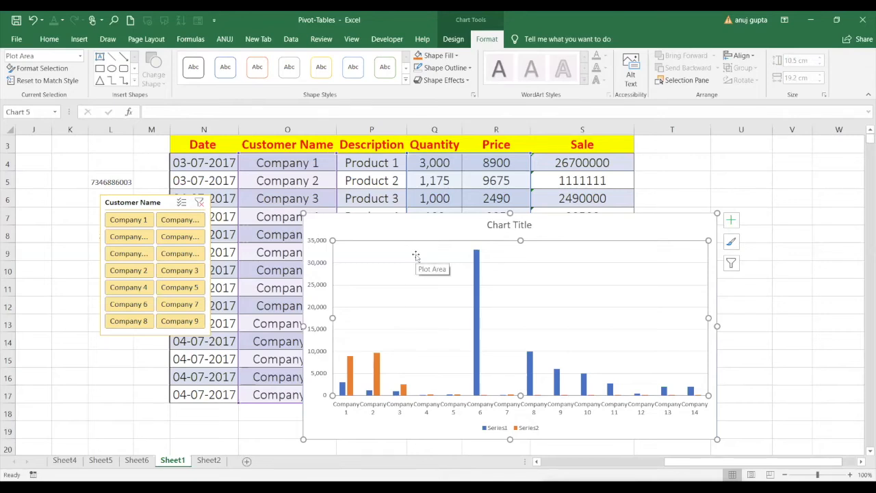
pyautogui.moveTo(344, 392)
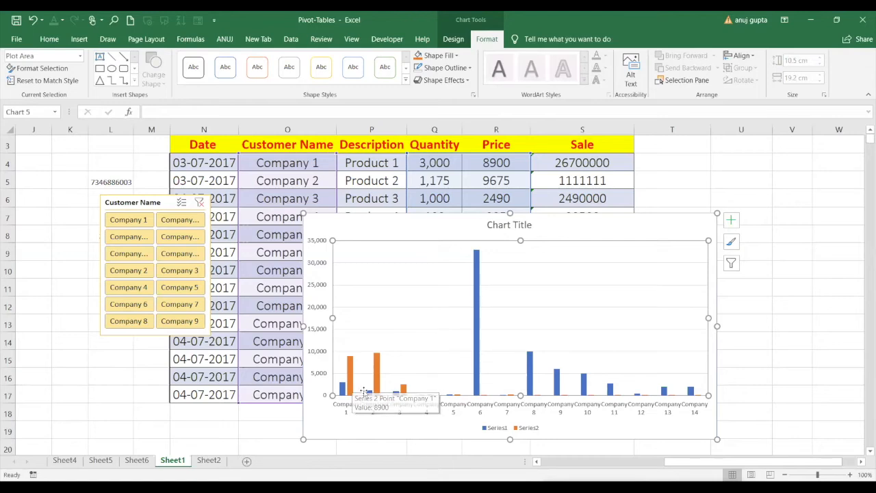
pyautogui.moveTo(376, 383)
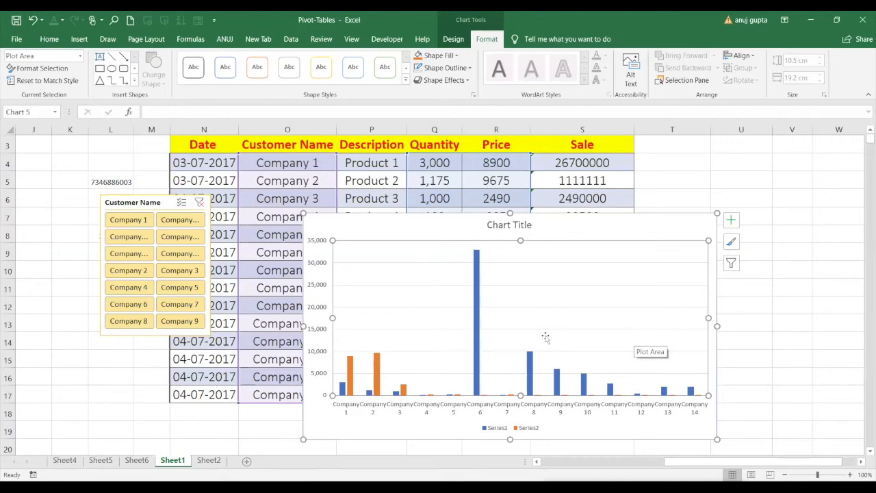
pyautogui.click(477, 359)
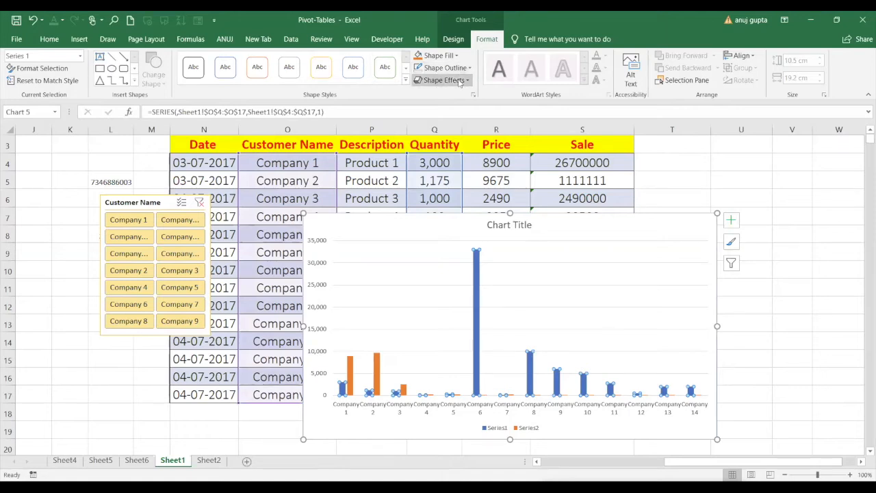
pyautogui.click(193, 66)
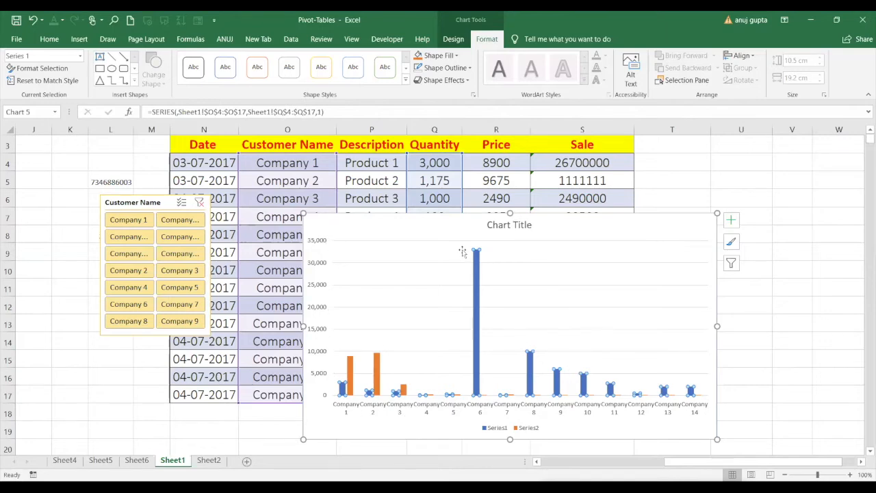
# Step: Add a primary horizontal axis title to the chart
pyautogui.click(457, 39)
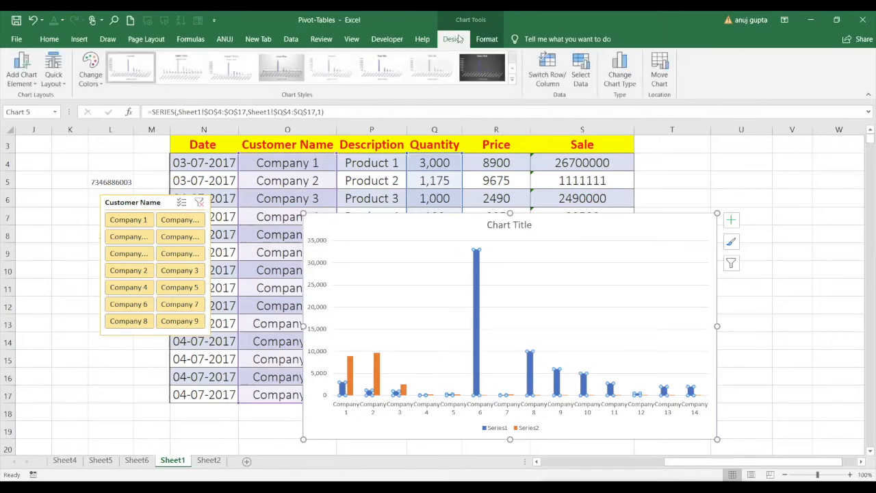
pyautogui.click(24, 88)
pyautogui.moveTo(27, 94)
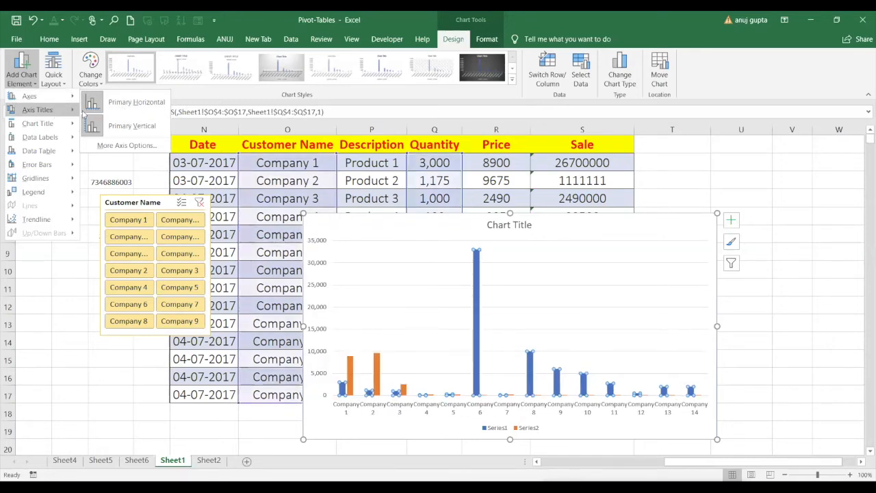
pyautogui.moveTo(53, 112)
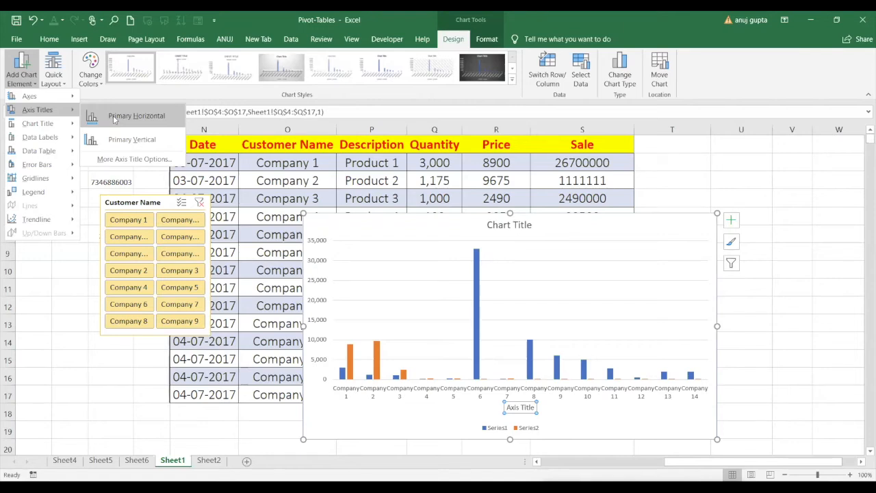
pyautogui.click(114, 118)
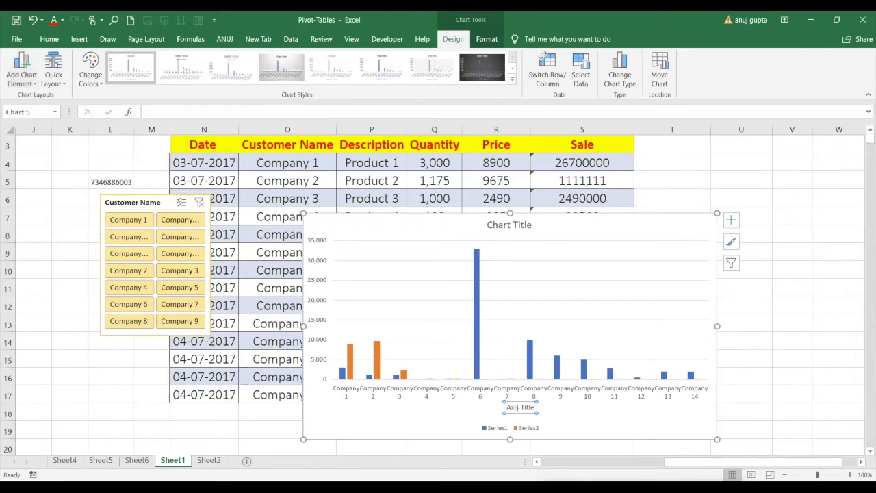
# Step: Replace the horizontal axis title's placeholder text with "comapny name"
pyautogui.doubleClick(518, 408)
pyautogui.press('Home')
pyautogui.press('Delete')
pyautogui.press('Delete')
pyautogui.press('Delete')
pyautogui.press('Delete')
pyautogui.press('Delete')
pyautogui.press('Delete')
pyautogui.press('Delete')
pyautogui.press('Delete')
pyautogui.press('Delete')
pyautogui.press('Delete')
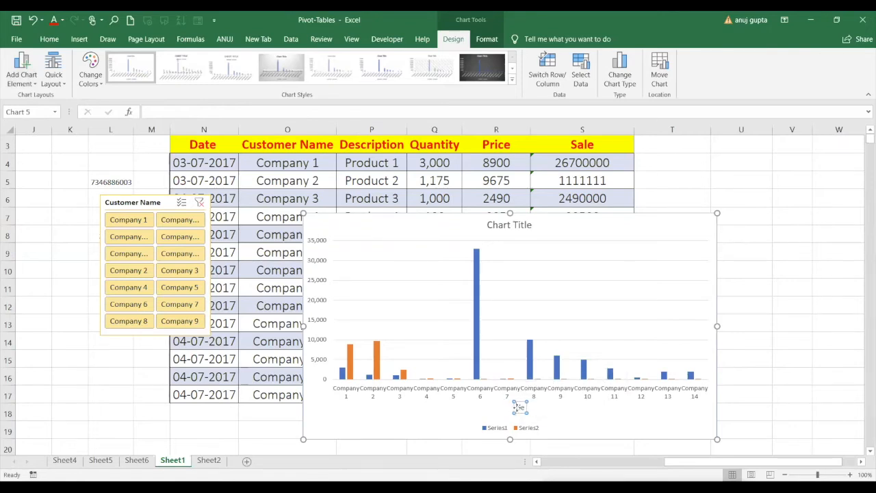
pyautogui.write('company namee')
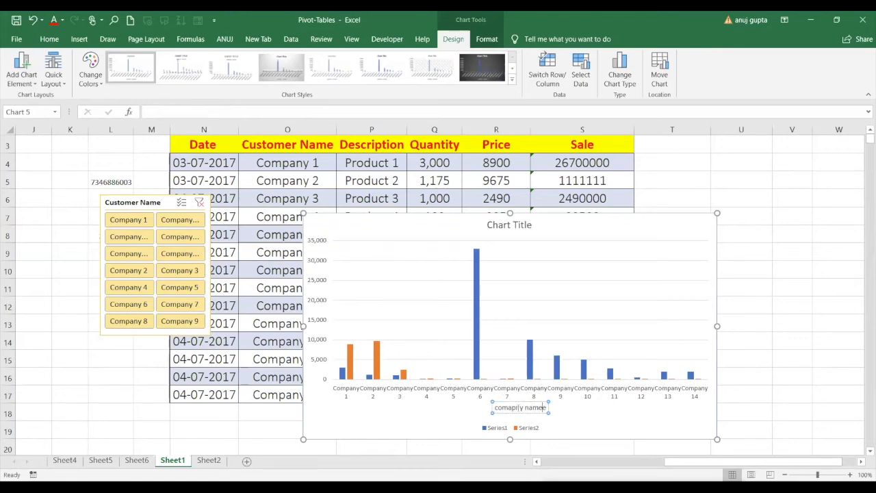
pyautogui.press('Escape')
# Step: Add a primary vertical axis title to the chart
pyautogui.click(21, 73)
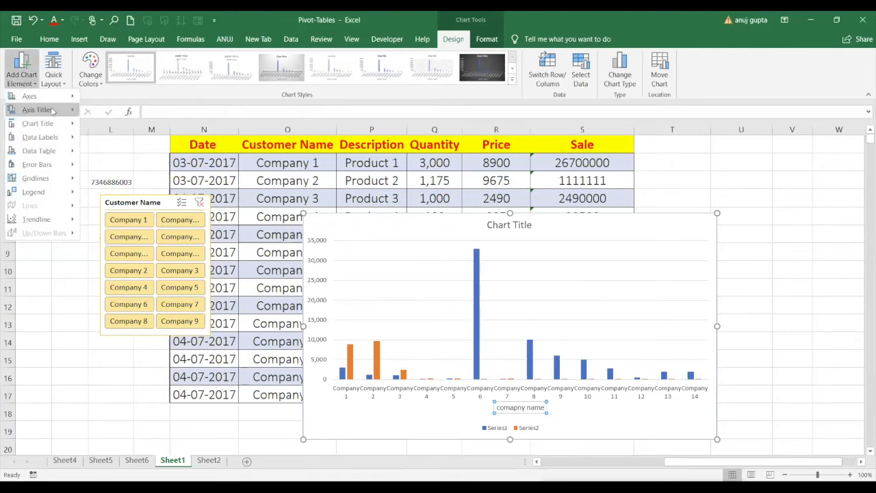
pyautogui.moveTo(37, 109)
pyautogui.click(129, 138)
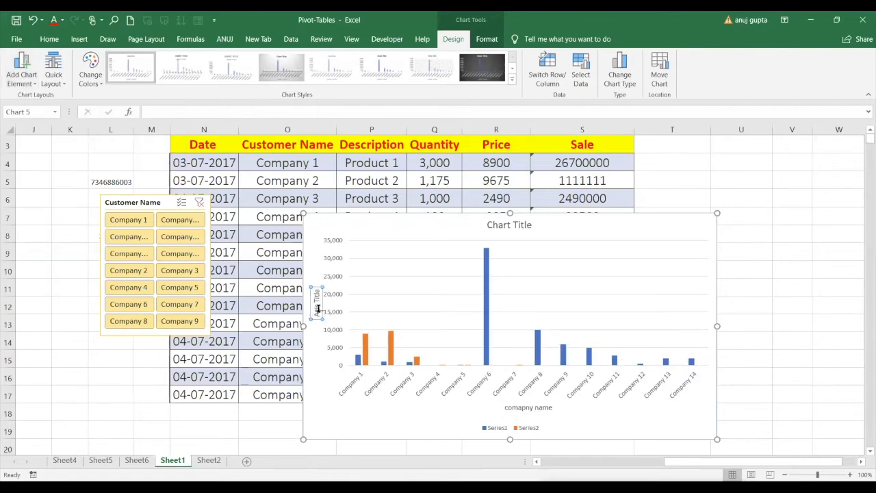
# Step: Replace the vertical axis title's placeholder text with "value"
pyautogui.press('Delete')
pyautogui.press('Delete')
pyautogui.press('Delete')
pyautogui.press('Delete')
pyautogui.press('Delete')
pyautogui.press('Delete')
pyautogui.press('Delete')
pyautogui.press('BackSpace')
pyautogui.press('BackSpace')
pyautogui.press('BackSpace')
pyautogui.write('value')
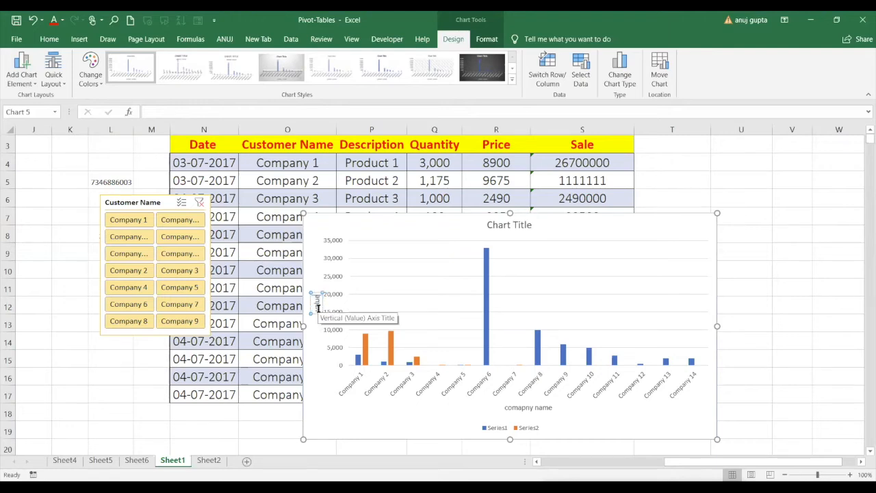
# Step: Change the chart title text to "my graph"
pyautogui.click(21, 80)
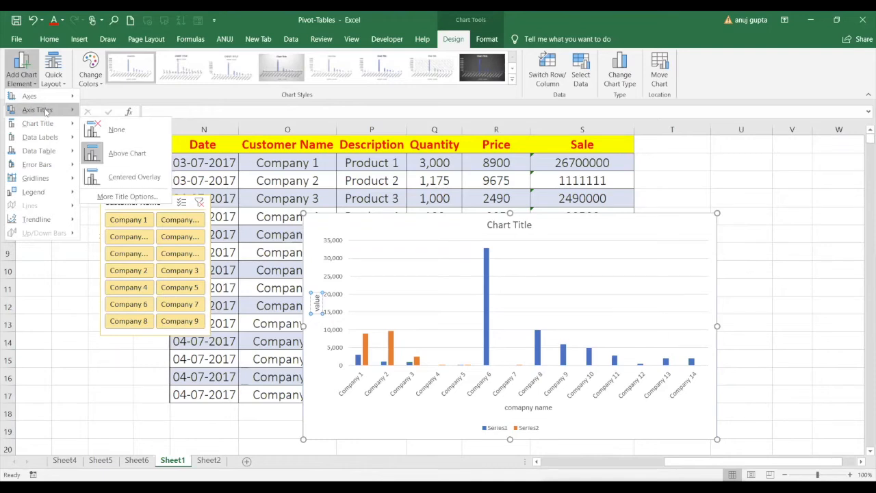
pyautogui.click(509, 226)
pyautogui.press('BackSpace')
pyautogui.press('BackSpace')
pyautogui.press('BackSpace')
pyautogui.press('BackSpace')
pyautogui.press('BackSpace')
pyautogui.press('BackSpace')
pyautogui.press('BackSpace')
pyautogui.press('BackSpace')
pyautogui.press('BackSpace')
pyautogui.press('BackSpace')
pyautogui.press('BackSpace')
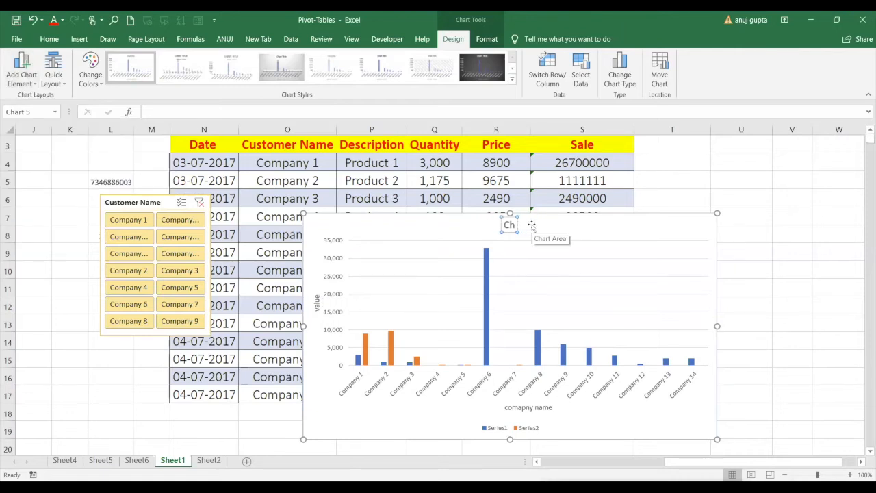
pyautogui.write('my graph')
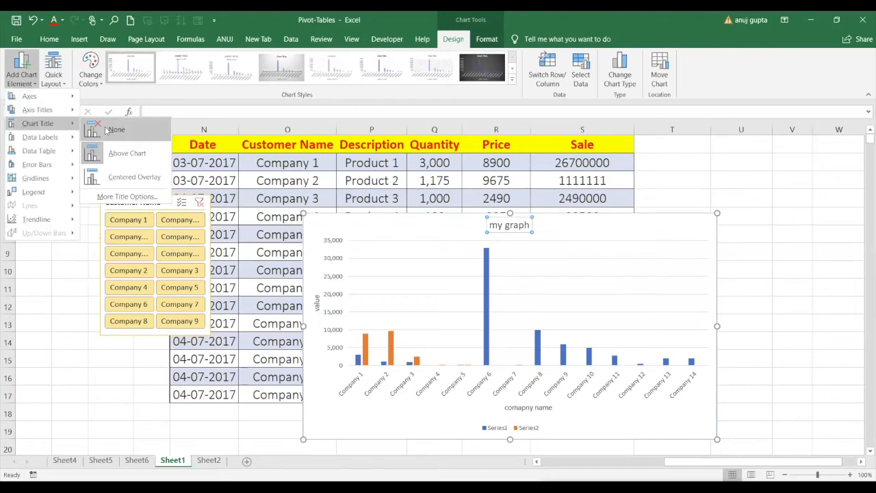
# Step: Remove the chart title and add a fresh one above the chart
pyautogui.click(110, 130)
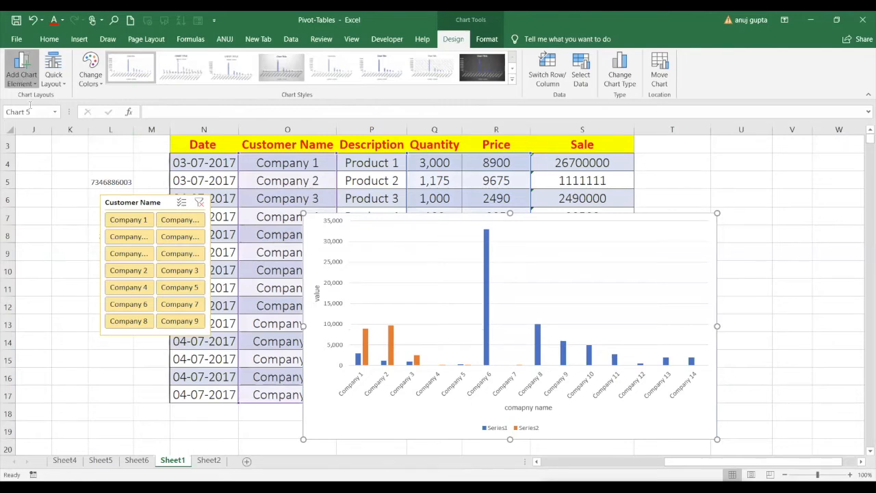
pyautogui.click(128, 162)
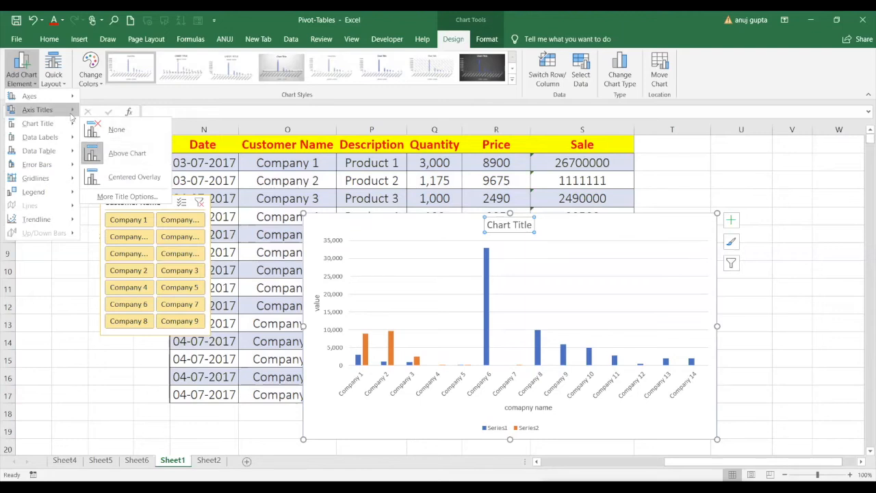
# Step: Open the additional axis title options and set the horizontal axis title's vertical alignment to Top Centered
pyautogui.moveTo(71, 113)
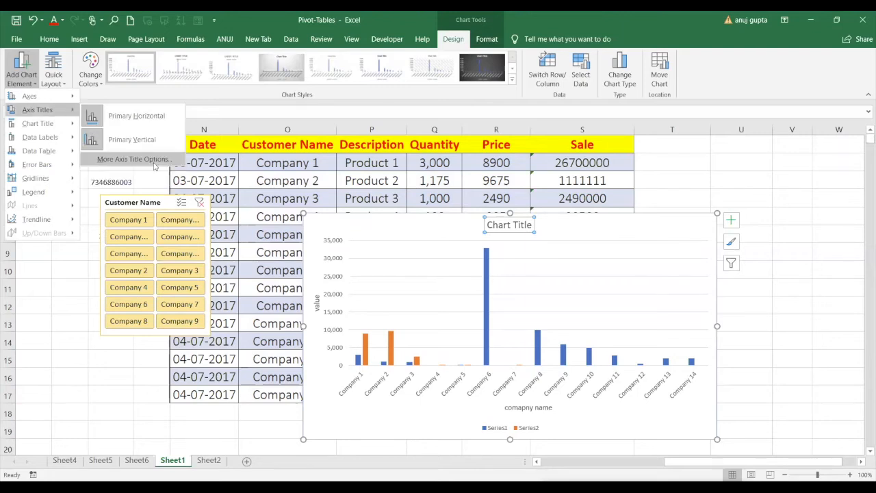
pyautogui.click(151, 159)
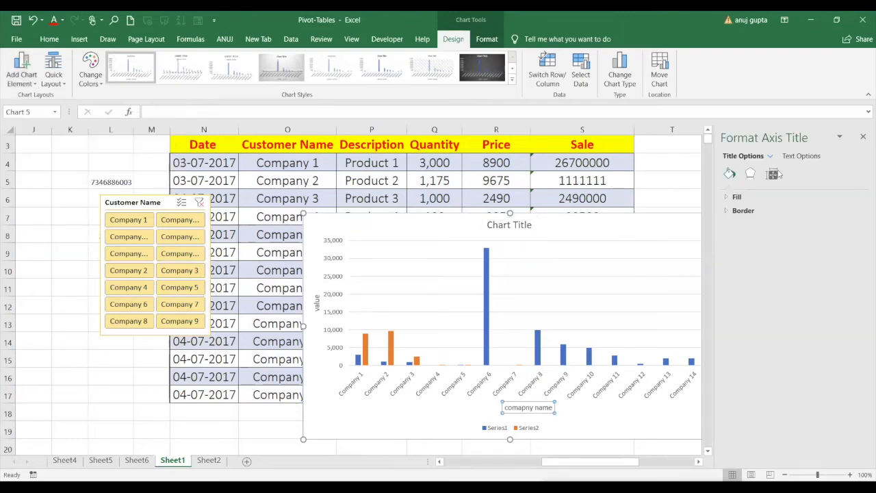
pyautogui.click(775, 174)
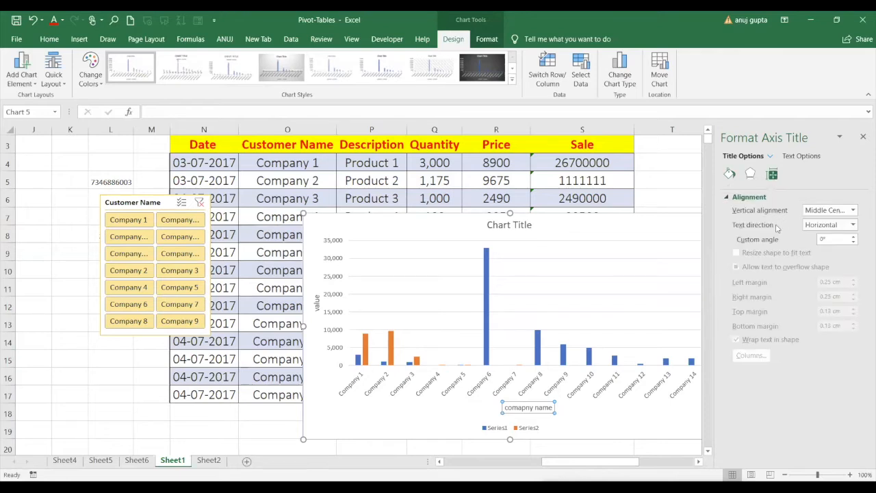
pyautogui.click(853, 212)
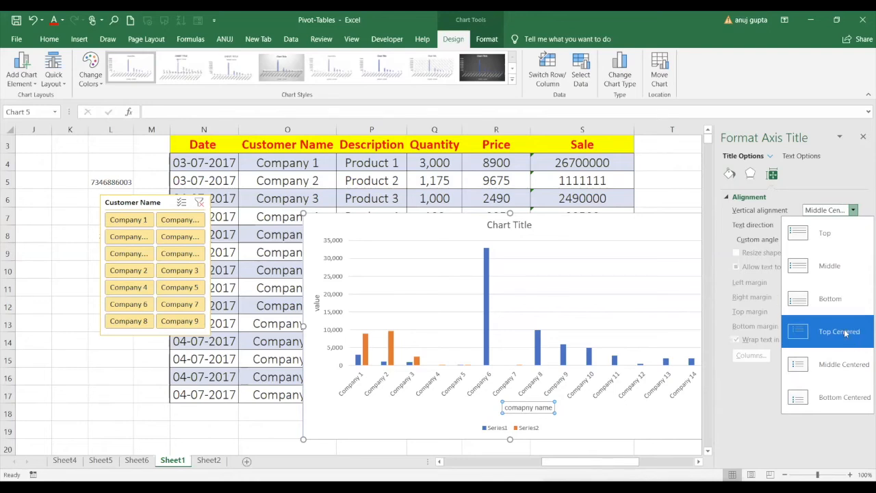
pyautogui.click(846, 333)
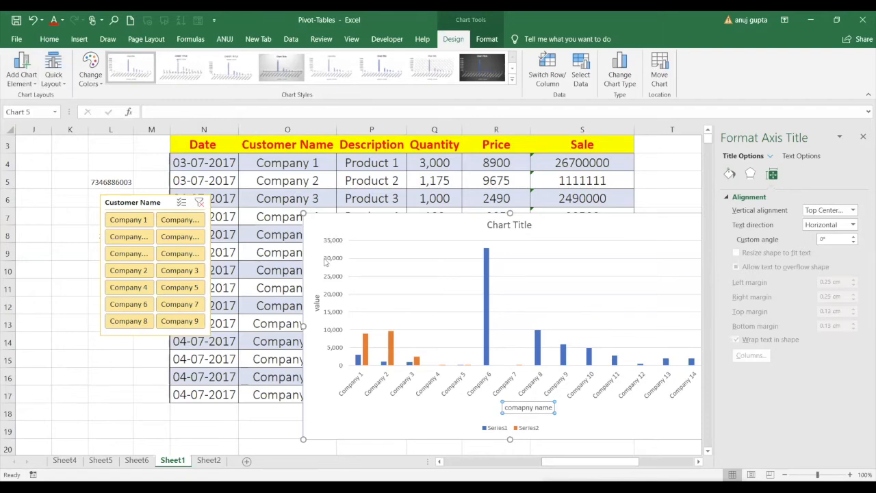
# Step: Review the chart element options for data labels, data tables, error bars, gridlines and the legend, and close the axis title formatting pane
pyautogui.click(17, 85)
pyautogui.moveTo(42, 137)
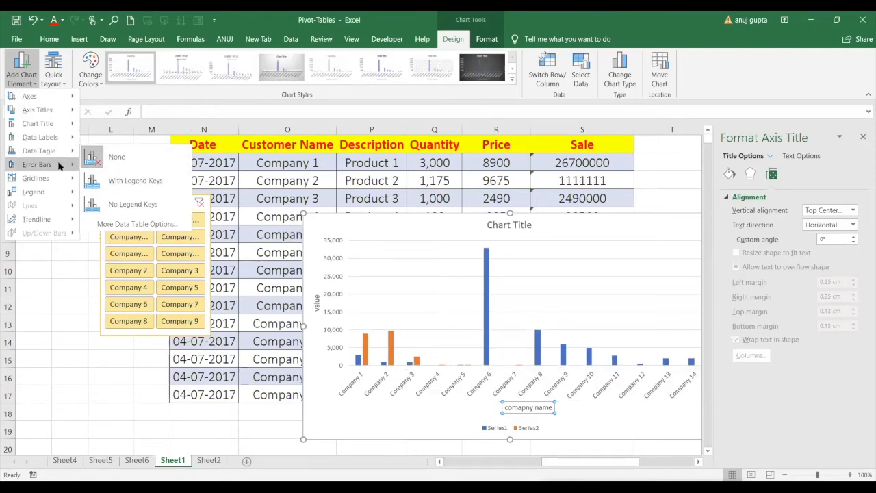
pyautogui.moveTo(60, 165)
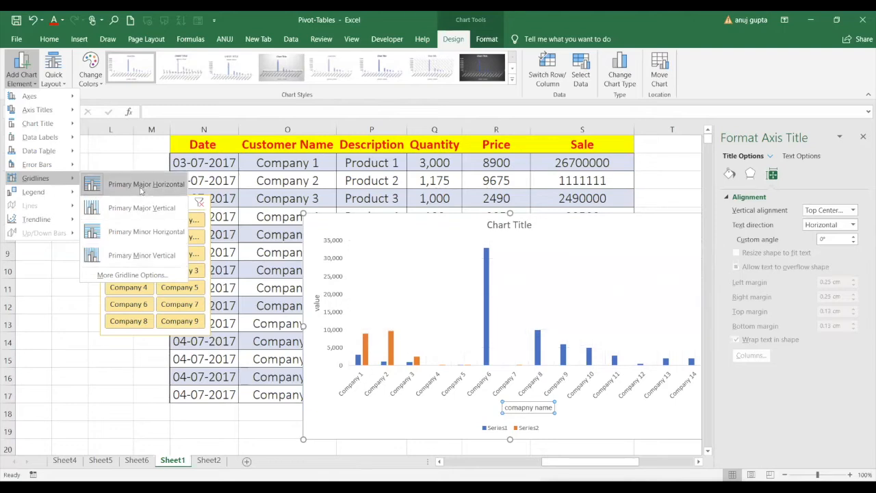
pyautogui.moveTo(64, 190)
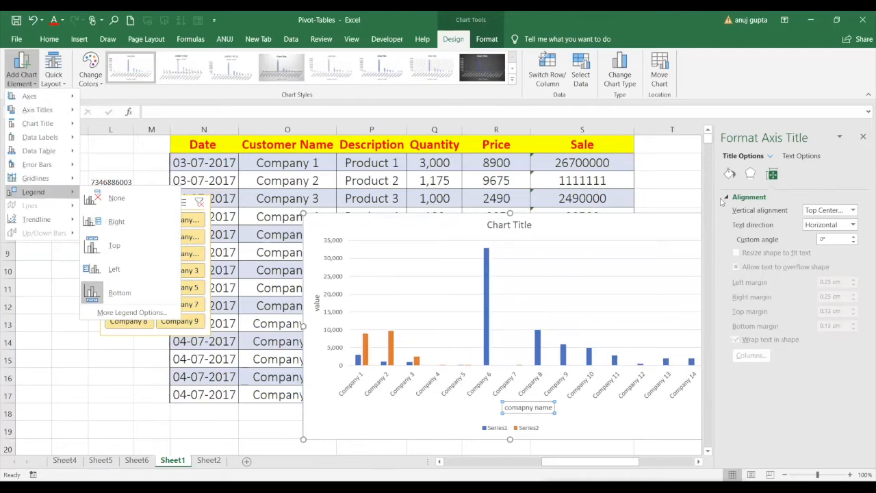
pyautogui.click(862, 137)
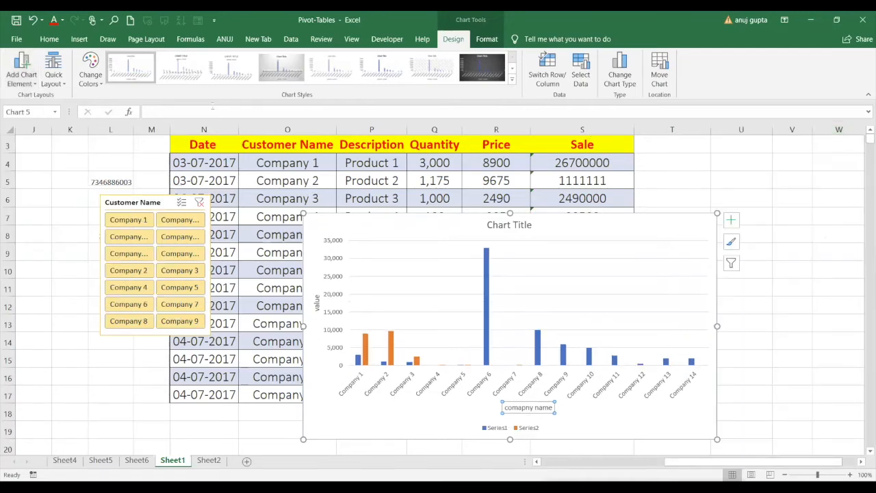
# Step: Preview other legend positions on the chart and keep the legend at Bottom
pyautogui.click(24, 70)
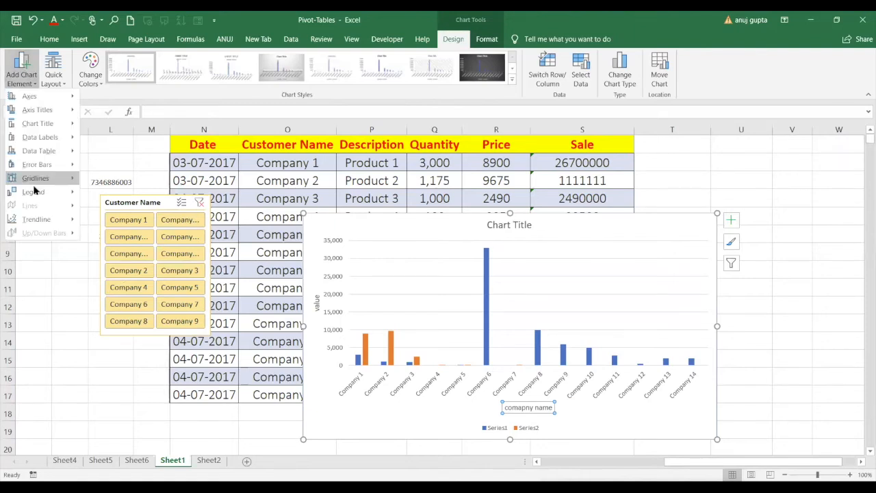
pyautogui.moveTo(34, 192)
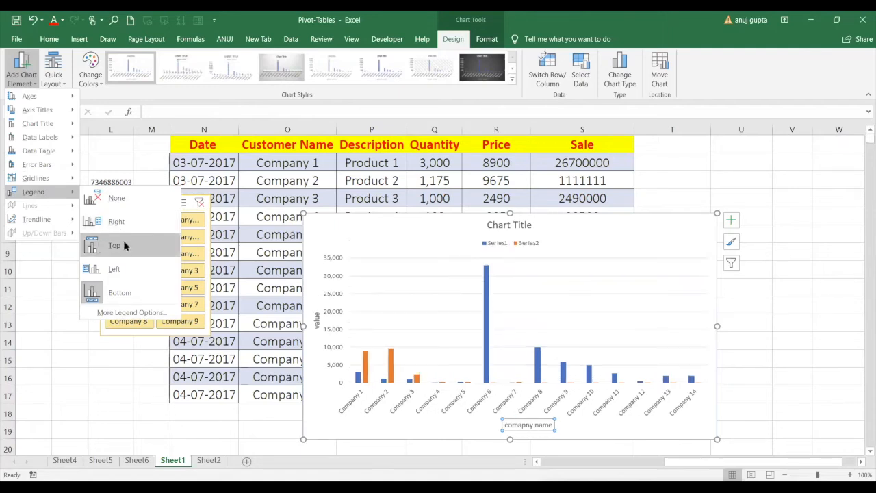
pyautogui.click(133, 295)
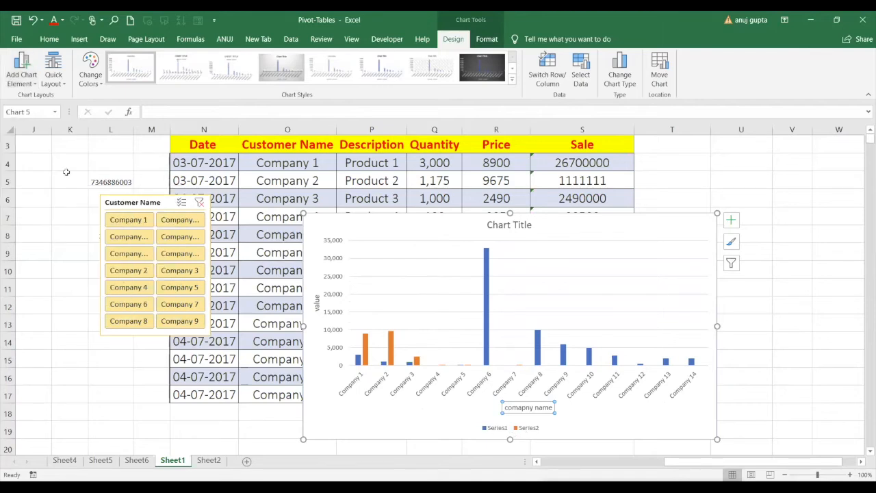
# Step: Add a Linear trendline based on Series1 to the column chart
pyautogui.click(20, 72)
pyautogui.moveTo(31, 219)
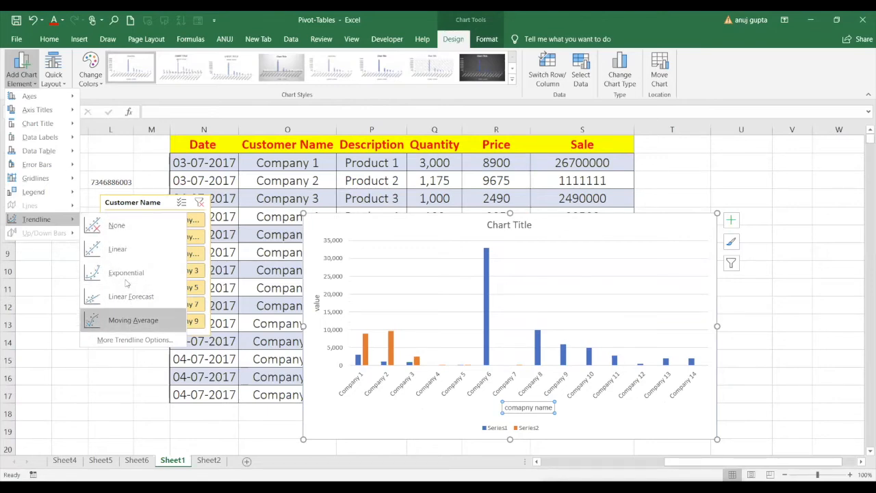
pyautogui.click(123, 250)
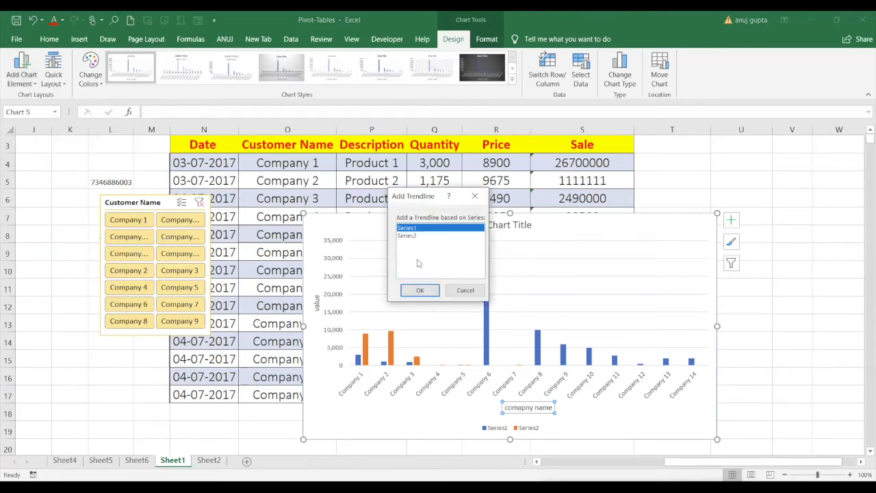
pyautogui.click(423, 292)
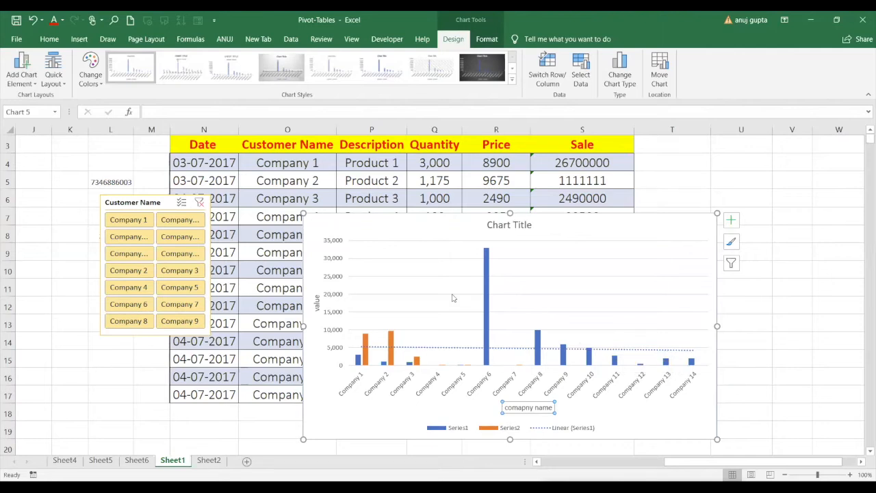
pyautogui.click(19, 79)
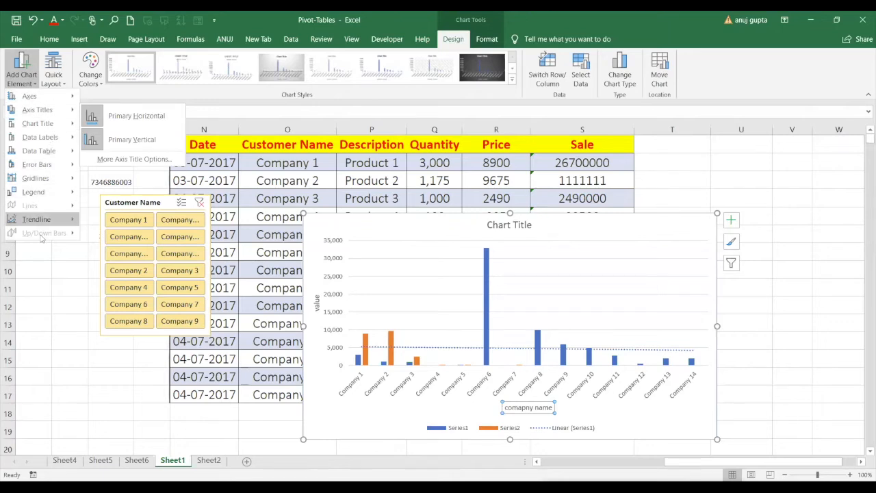
pyautogui.click(83, 81)
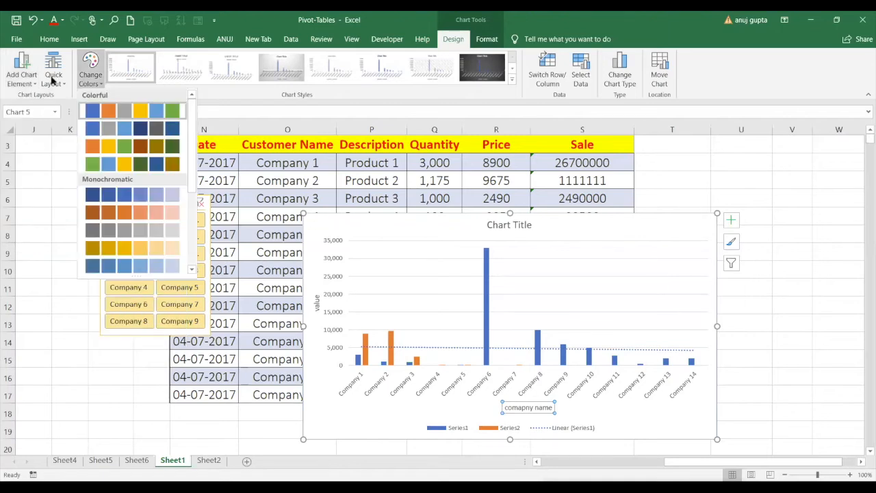
pyautogui.click(54, 79)
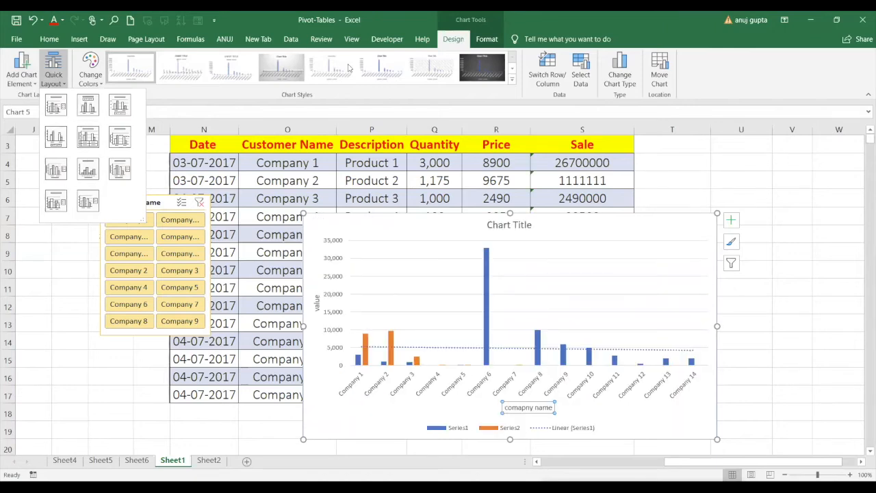
# Step: Switch the chart's rows and columns back and forth to compare companies as axis categories and as data series
pyautogui.click(563, 79)
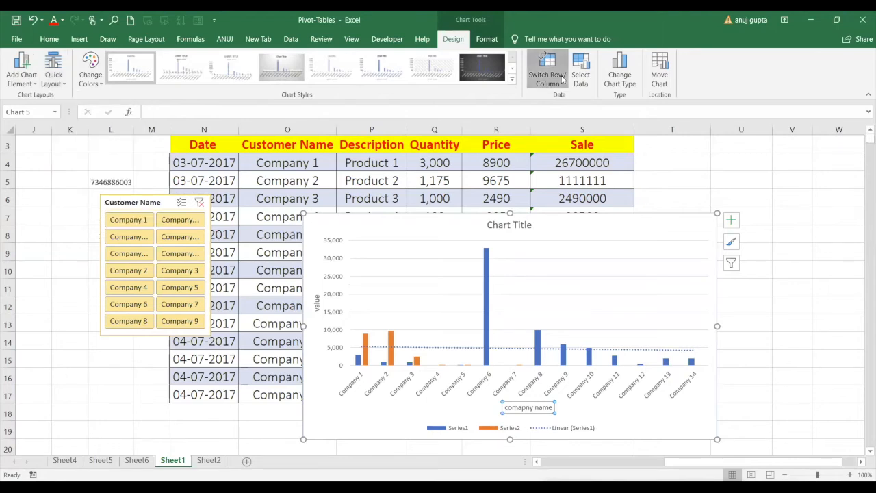
pyautogui.click(563, 79)
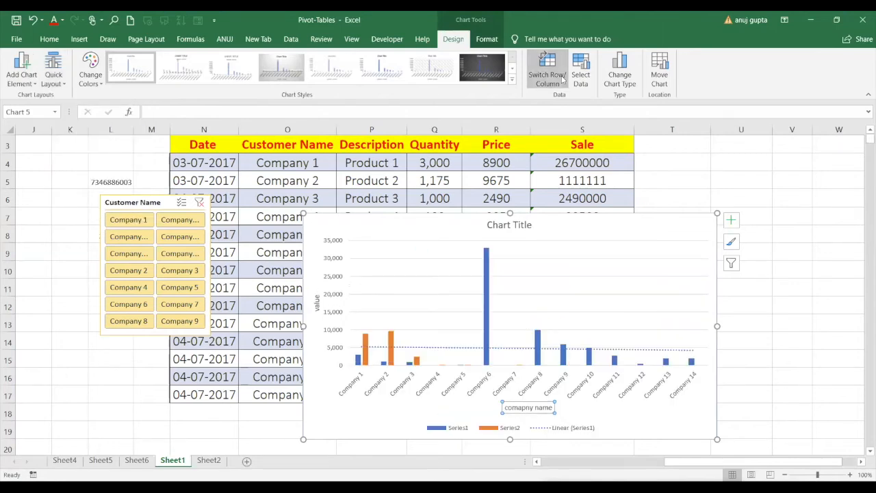
pyautogui.click(562, 79)
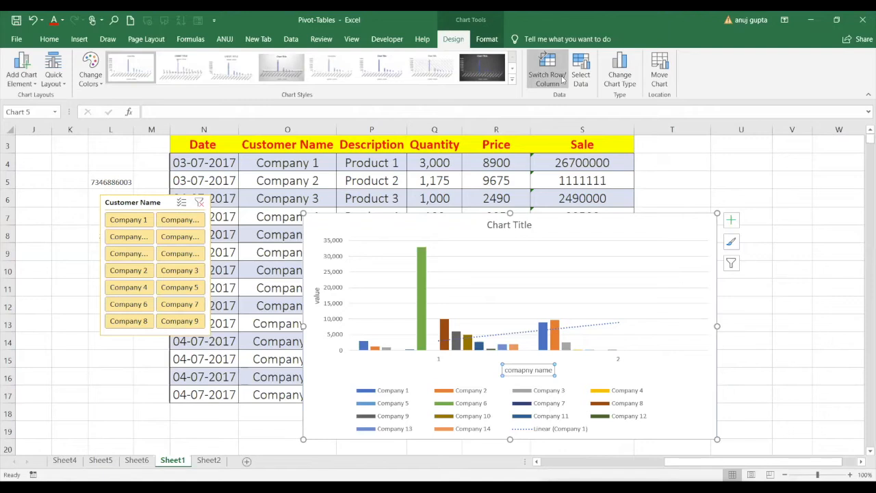
pyautogui.click(562, 79)
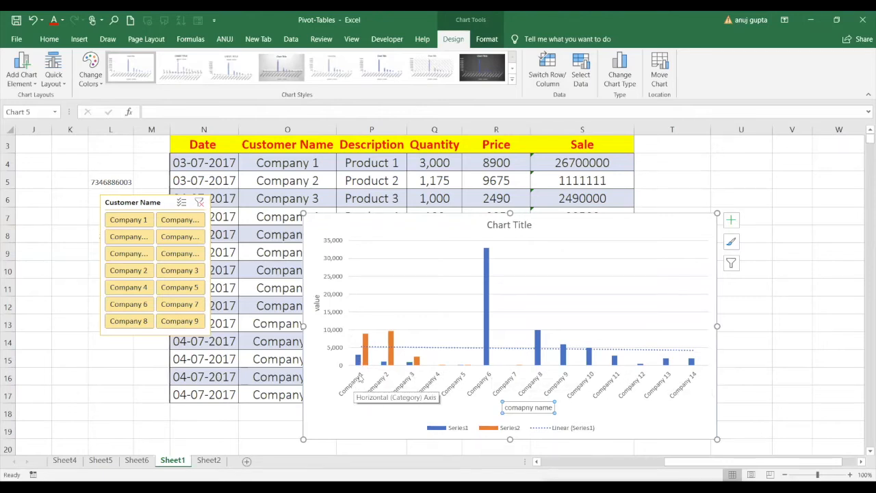
pyautogui.click(551, 87)
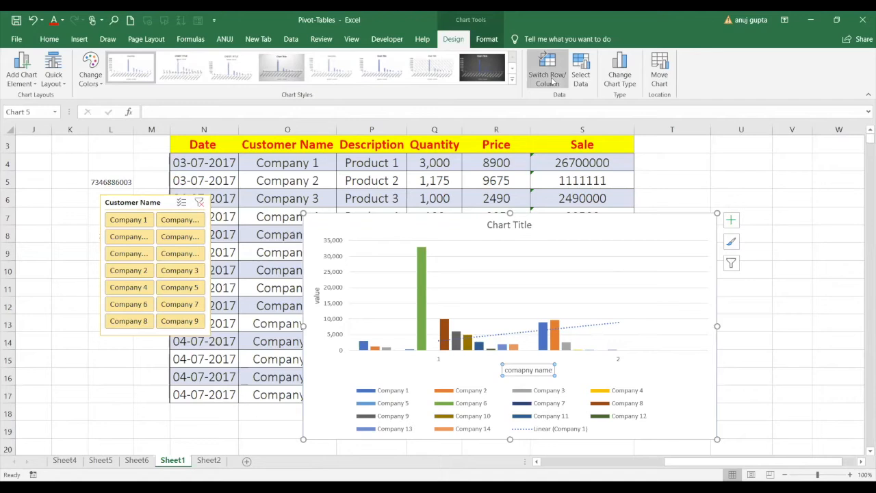
pyautogui.click(479, 346)
pyautogui.click(499, 228)
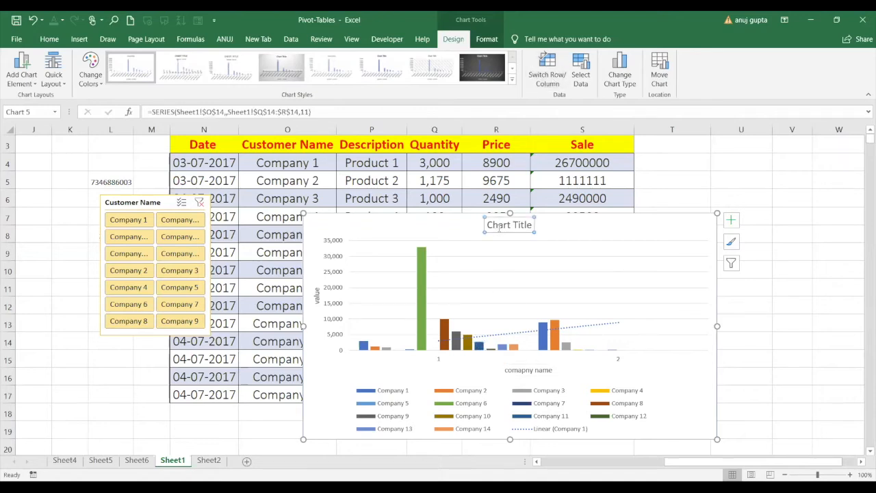
pyautogui.click(512, 280)
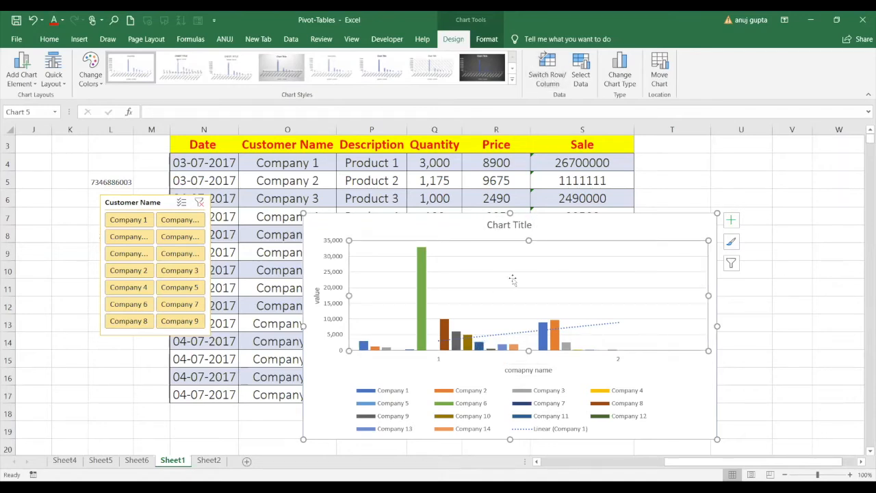
pyautogui.click(557, 74)
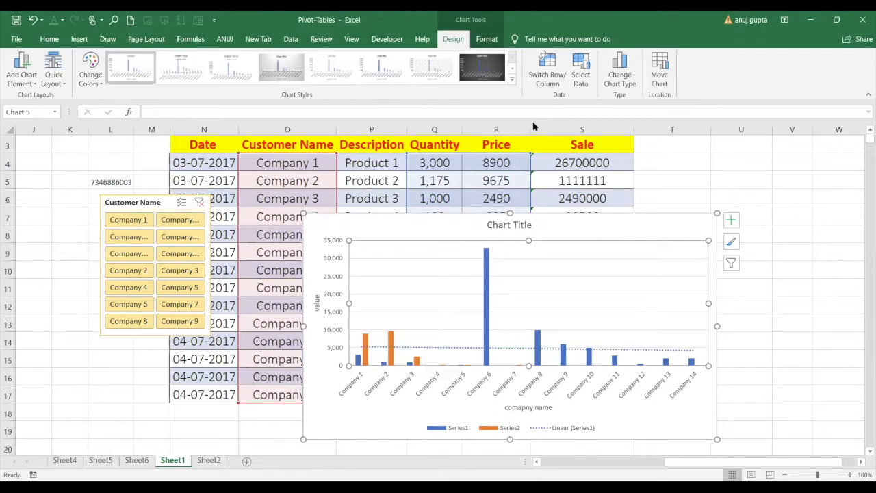
pyautogui.click(550, 76)
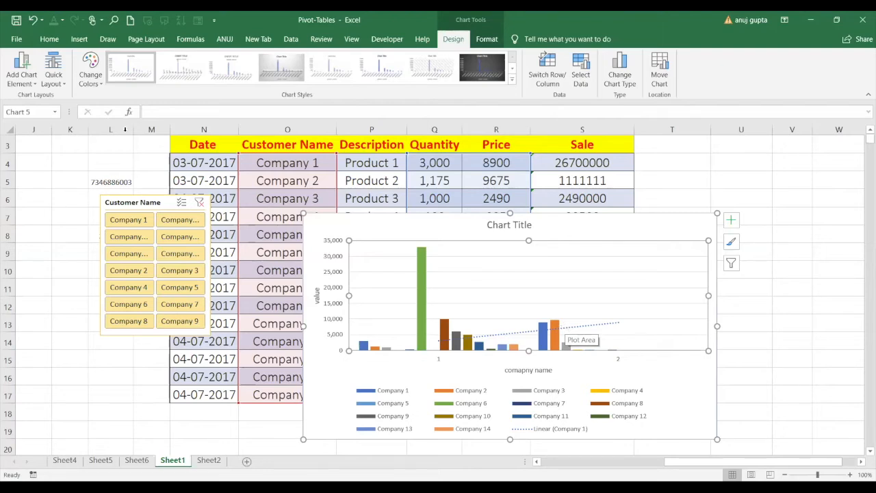
# Step: Preview data labels on the chart at positions such as Inside End without applying them
pyautogui.click(27, 80)
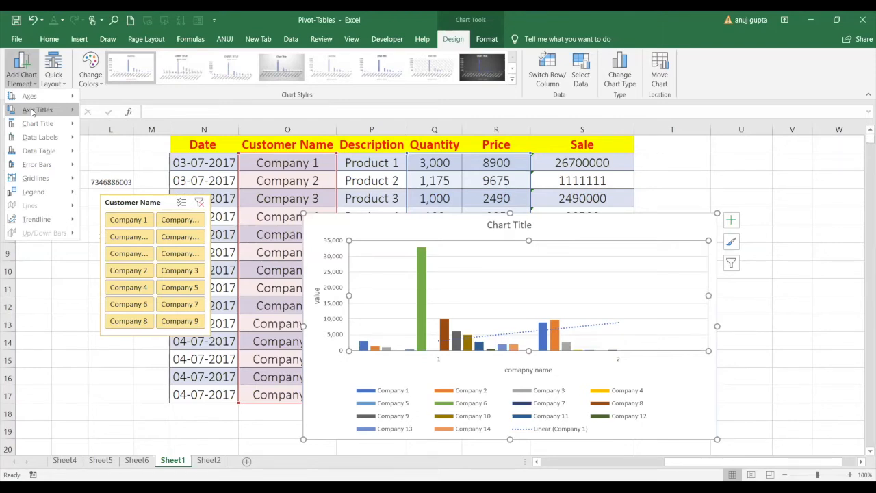
pyautogui.moveTo(40, 137)
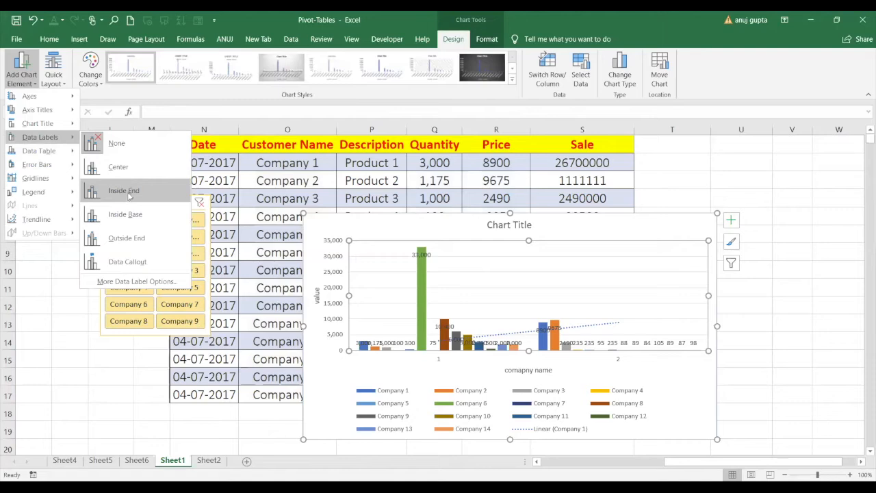
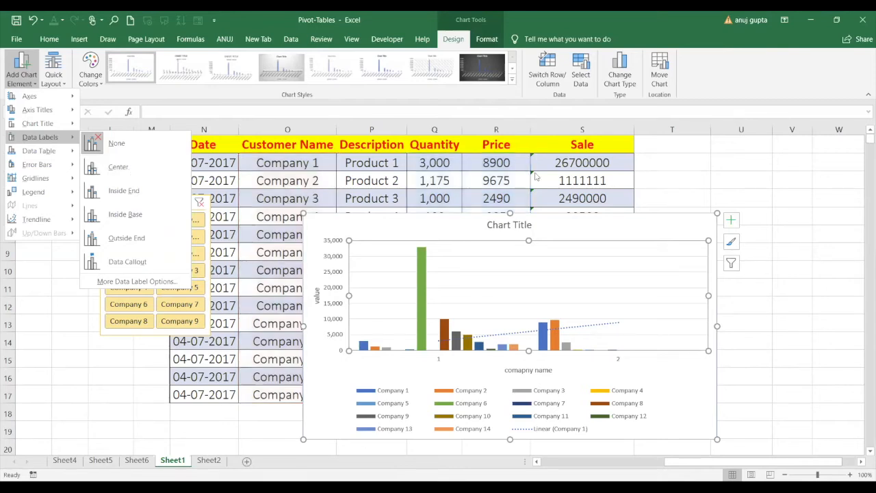
pyautogui.click(680, 186)
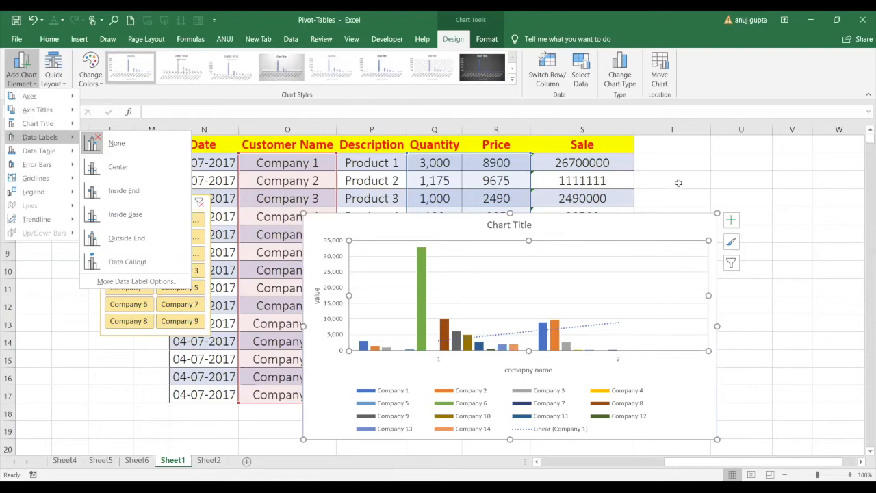
# Step: Remove the column chart and the Customer Name slicer from Sheet1
pyautogui.hotkey('ctrl', 'z')
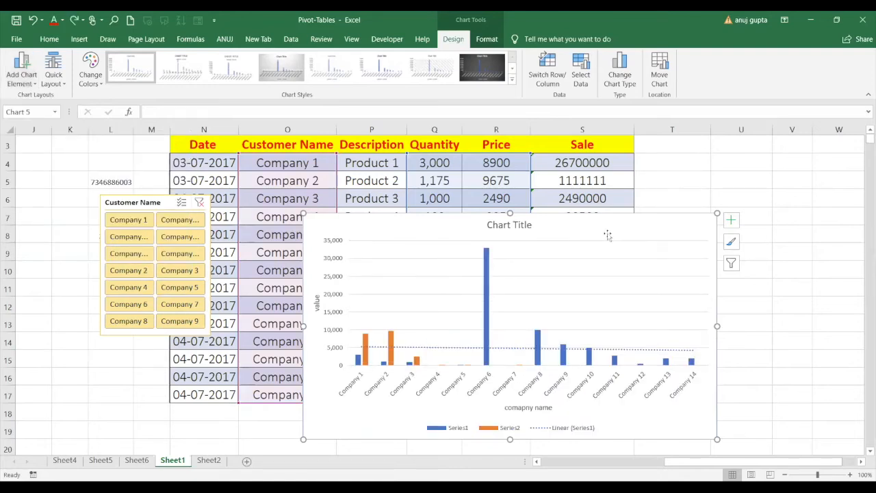
pyautogui.hotkey('ctrl', 'z')
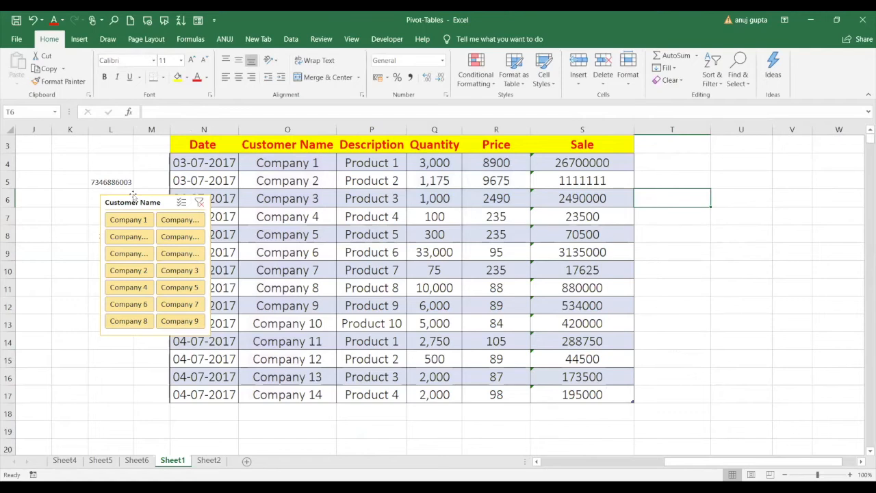
pyautogui.click(160, 202)
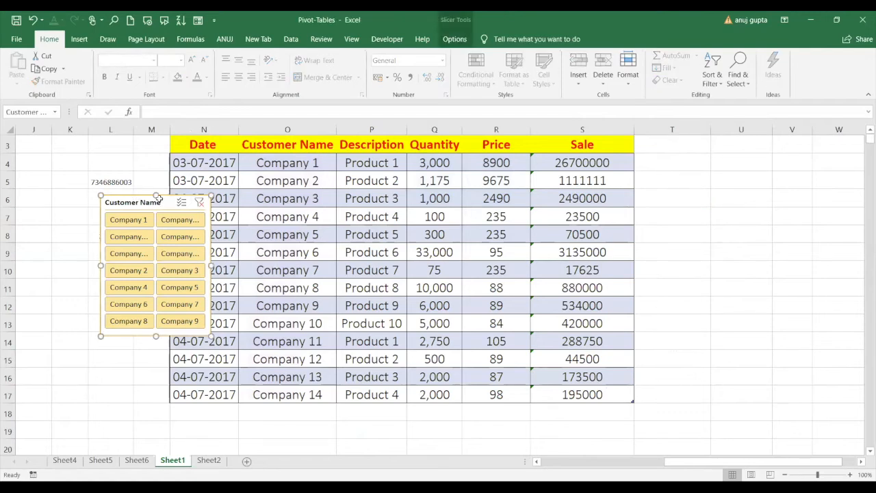
pyautogui.press('Delete')
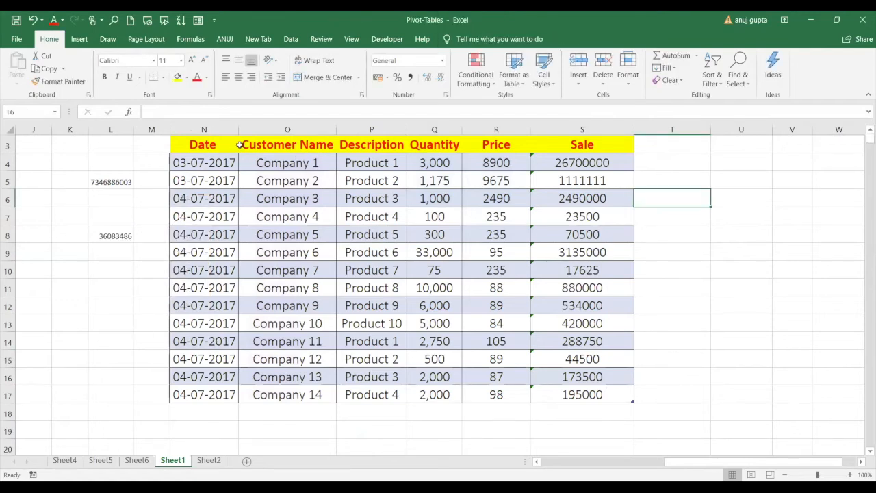
# Step: Clear the sales table in N3:S17 and delete the sheet rows it occupies
pyautogui.moveTo(233, 144); pyautogui.dragTo(556, 389)
pyautogui.press('Delete')
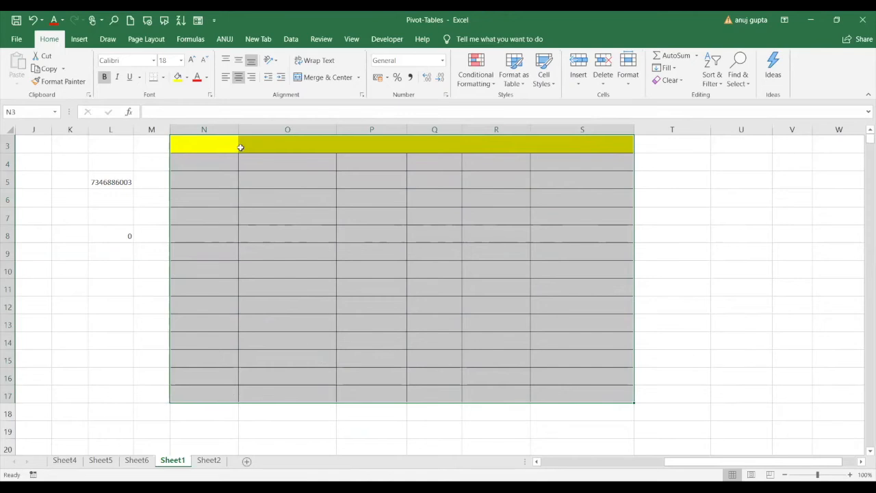
pyautogui.moveTo(237, 144); pyautogui.dragTo(608, 389)
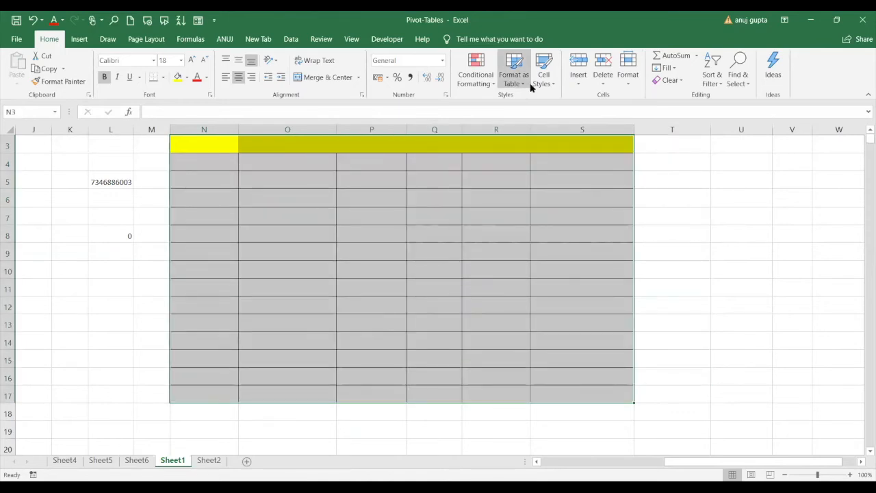
pyautogui.click(613, 80)
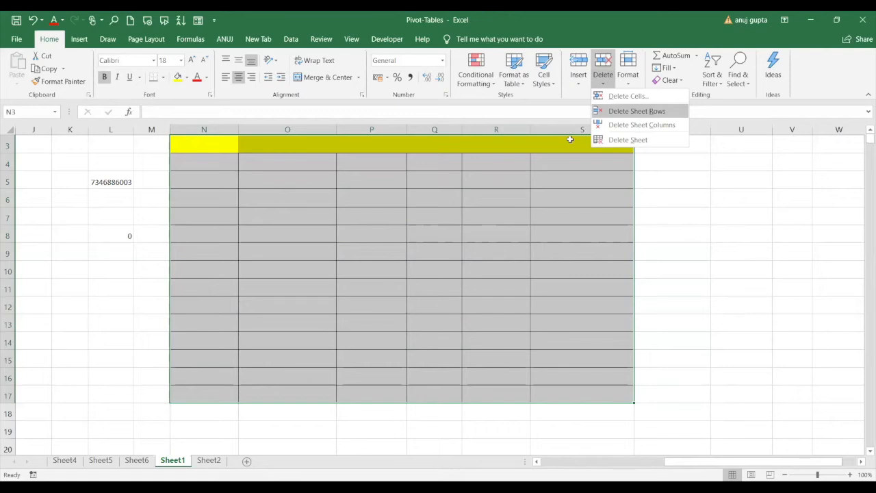
pyautogui.click(650, 113)
# Step: Return to the start of Sheet1 and select cell A2
pyautogui.click(681, 274)
pyautogui.press('Left')
pyautogui.press('Left')
pyautogui.press('Left')
pyautogui.press('Left')
pyautogui.press('Left')
pyautogui.press('Left')
pyautogui.press('Left')
pyautogui.press('Left')
pyautogui.press('Left')
pyautogui.press('Left')
pyautogui.press('Left')
pyautogui.press('Left')
pyautogui.press('Left')
pyautogui.press('Left')
pyautogui.press('Left')
pyautogui.press('Left')
pyautogui.press('Left')
pyautogui.press('Left')
pyautogui.press('Left')
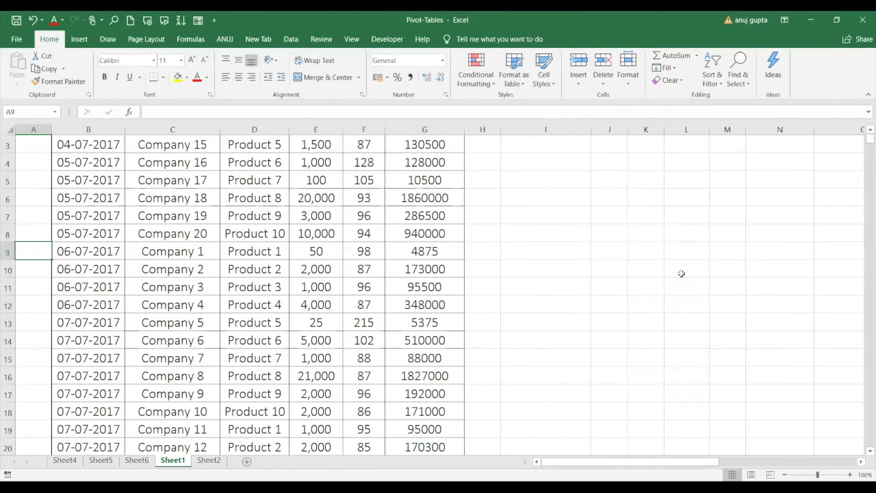
pyautogui.hotkey('ctrl', 'Home')
pyautogui.press('Down')
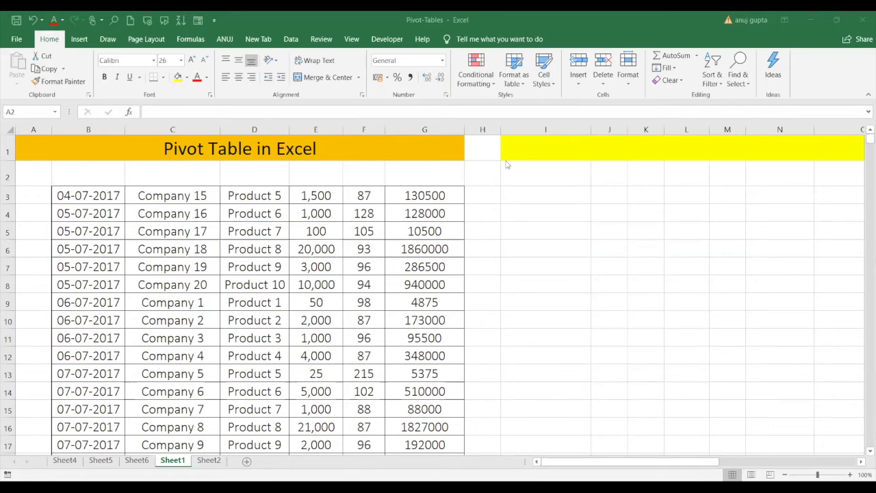
# Step: Undo the last deletion of sheet rows to restore the sales table's header and first records on Sheet1
pyautogui.click(508, 23)
pyautogui.click(110, 173)
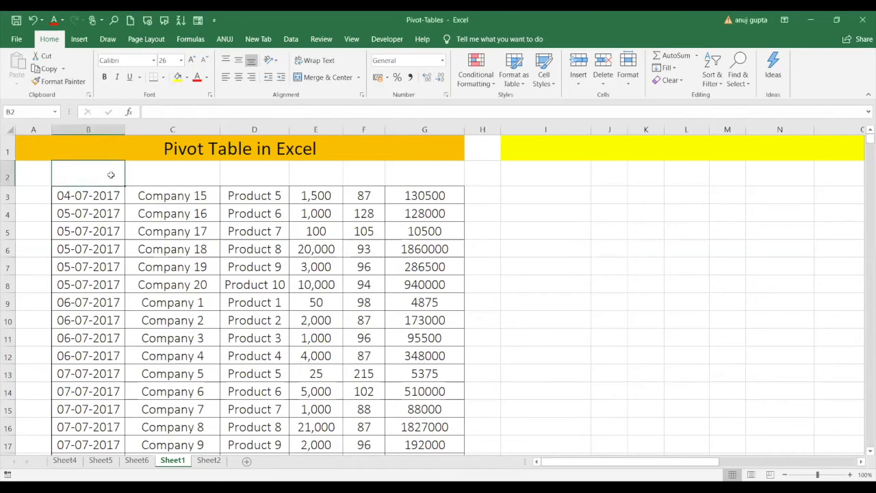
pyautogui.click(368, 175)
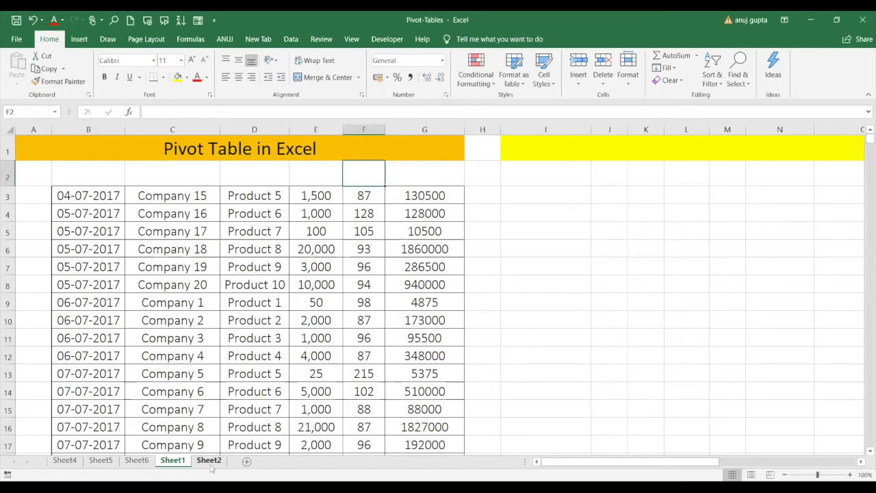
pyautogui.hotkey('ctrl', 'z')
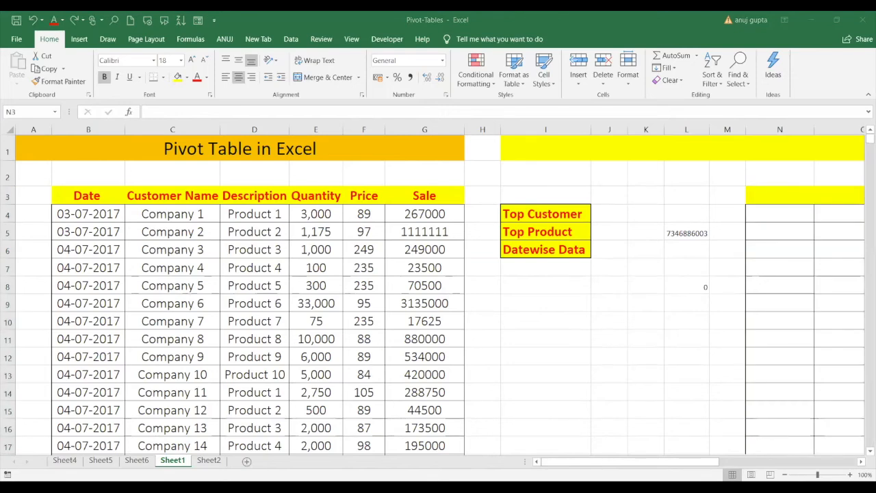
# Step: Insert a PivotTable on a new worksheet from the sales data in Sheet1 B3:G4697
pyautogui.click(119, 253)
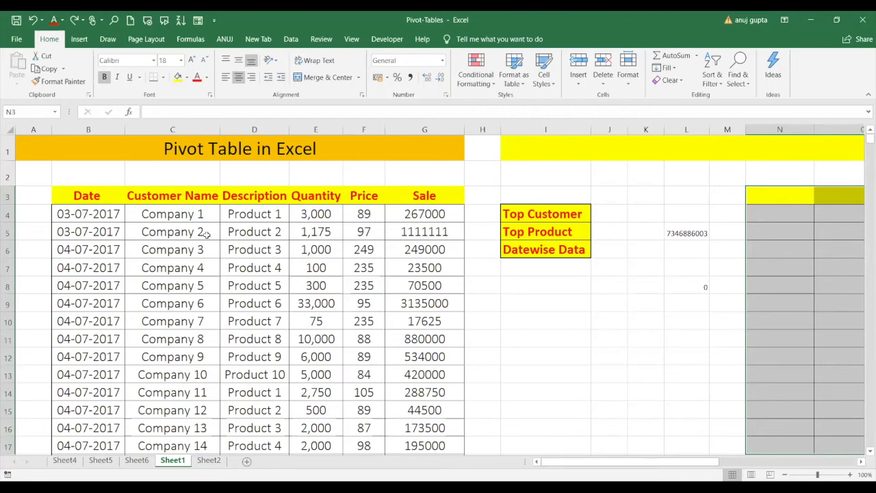
pyautogui.click(202, 235)
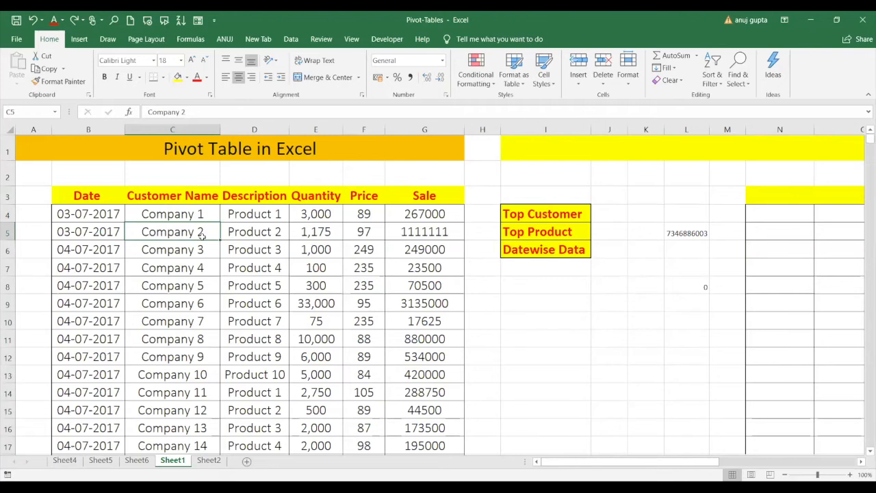
pyautogui.click(86, 44)
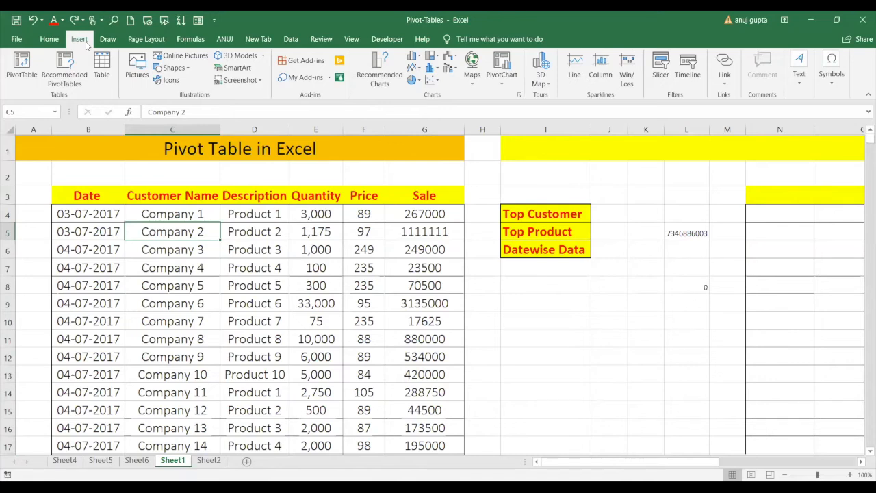
pyautogui.click(28, 76)
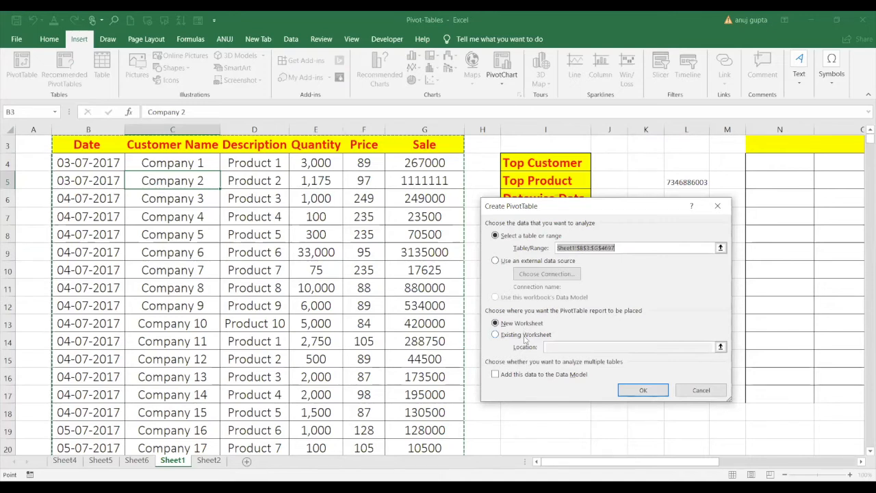
pyautogui.click(643, 390)
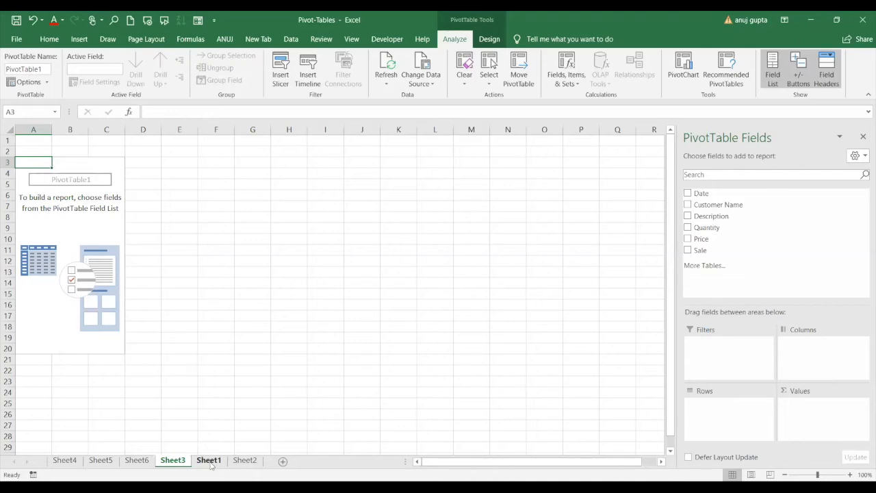
# Step: Undo the PivotTable insertion and delete the empty Sheet3
pyautogui.hotkey('ctrl', 'z')
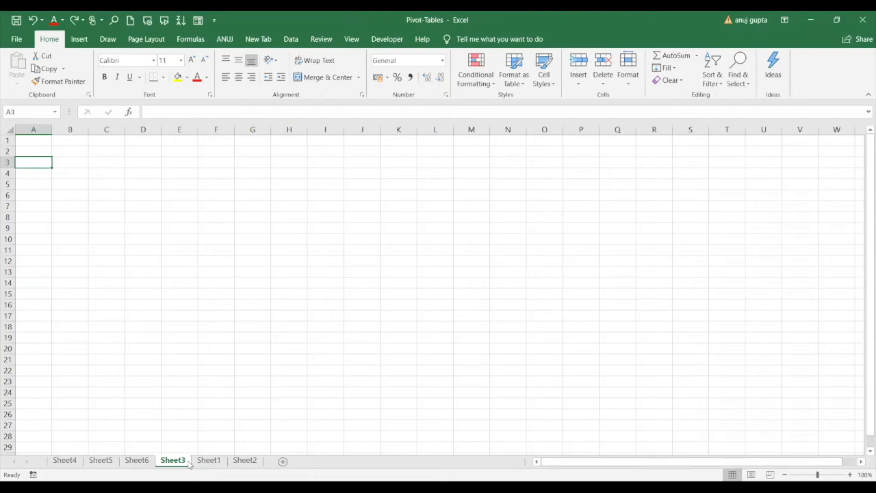
pyautogui.rightClick(189, 465)
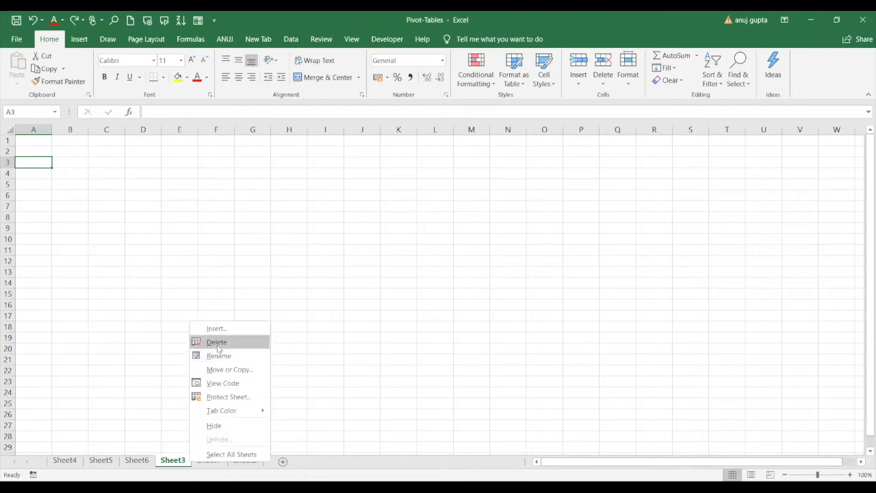
pyautogui.click(218, 344)
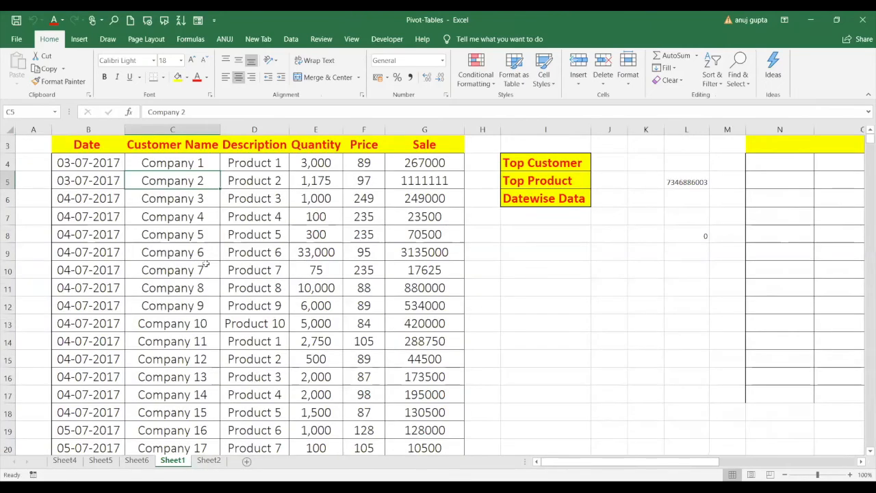
# Step: Create a PivotTable from the sales table B3:G4697 of Sheet1, placed on a new worksheet
pyautogui.click(175, 237)
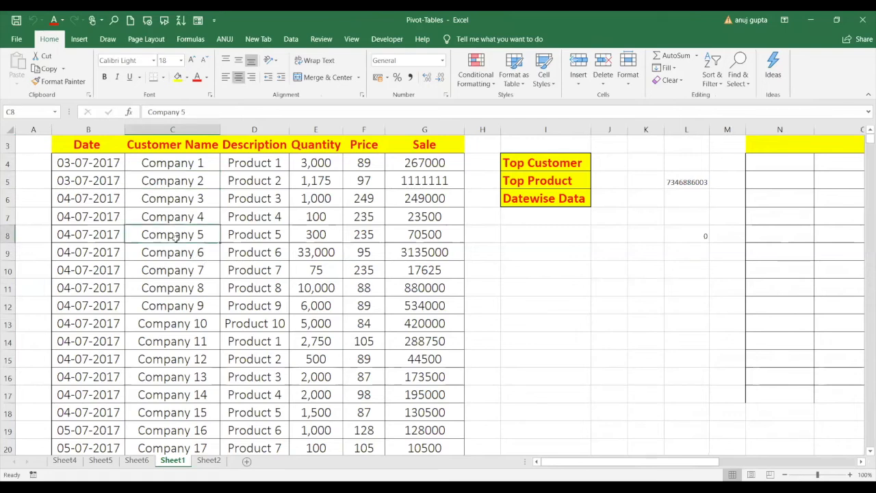
pyautogui.click(78, 48)
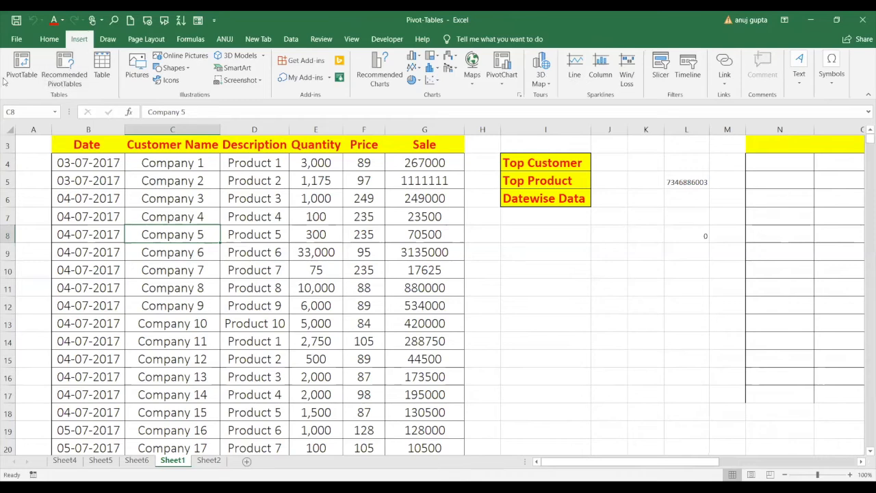
pyautogui.click(11, 81)
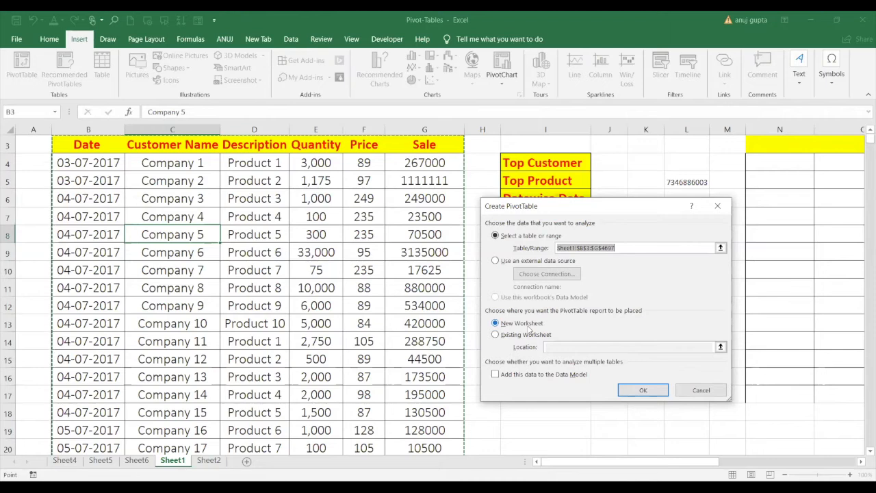
pyautogui.click(641, 390)
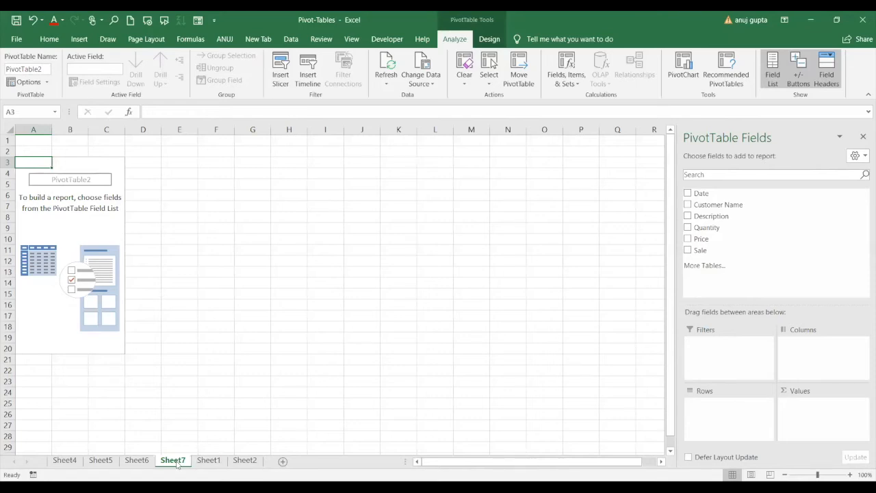
# Step: Return to Sheet1 and enter "product 1" in cell I12 as the first row label of a sample layout
pyautogui.click(209, 460)
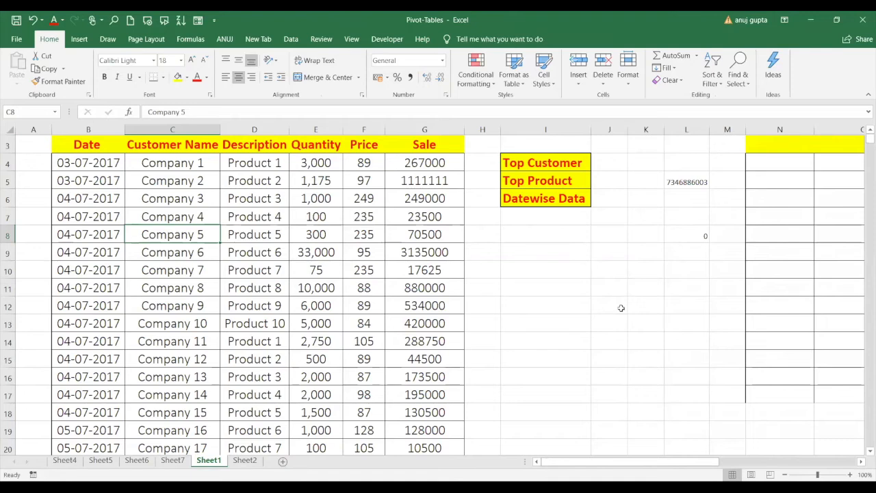
pyautogui.moveTo(541, 291); pyautogui.dragTo(669, 365)
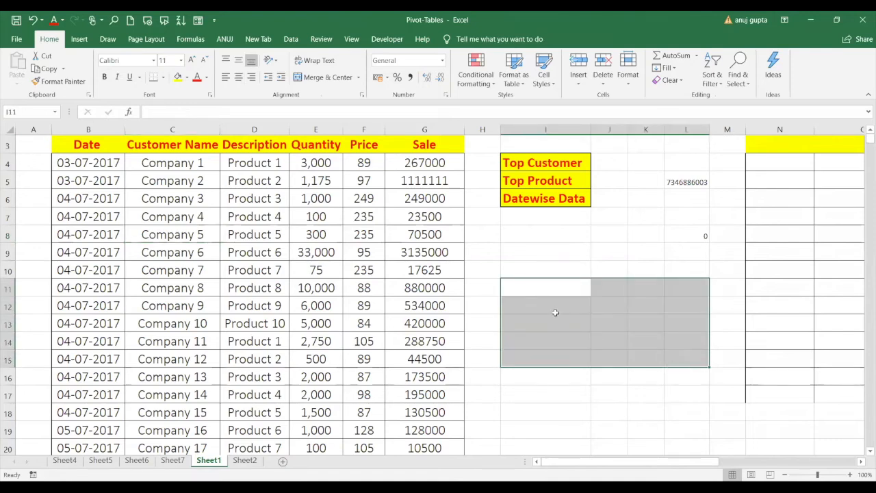
pyautogui.click(552, 310)
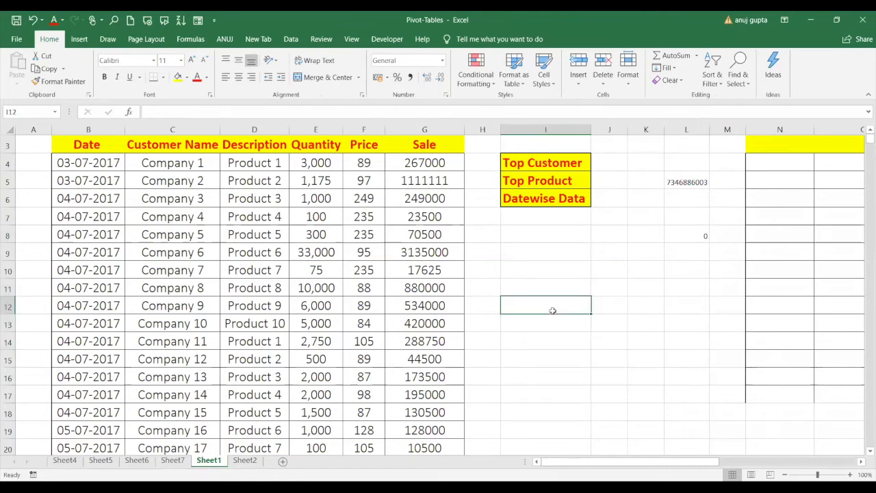
pyautogui.write('coma')
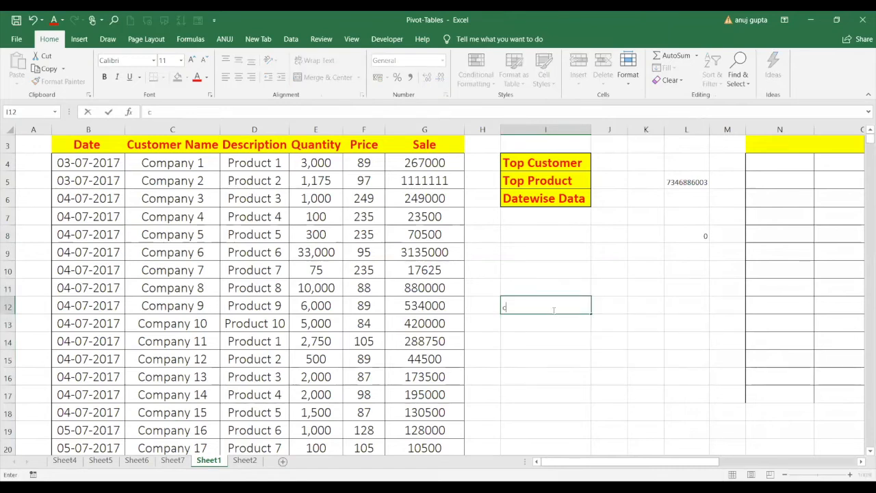
pyautogui.press('BackSpace')
pyautogui.press('BackSpace')
pyautogui.press('BackSpace')
pyautogui.press('BackSpace')
pyautogui.write('pro')
pyautogui.write('duvt')
pyautogui.press('BackSpace')
pyautogui.press('BackSpace')
pyautogui.write('ct 1')
pyautogui.press('Return')
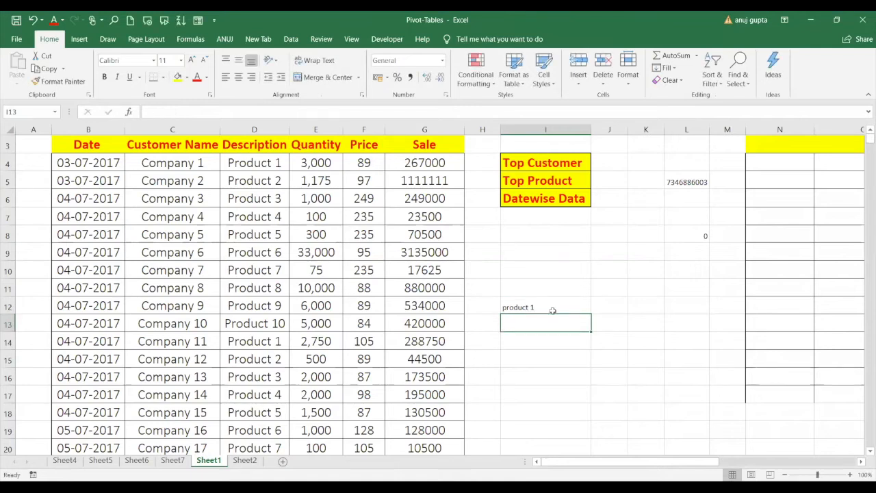
# Step: Add the row labels "product 2" in I13 and "product 3" in I14
pyautogui.write('product 2')
pyautogui.press('Return')
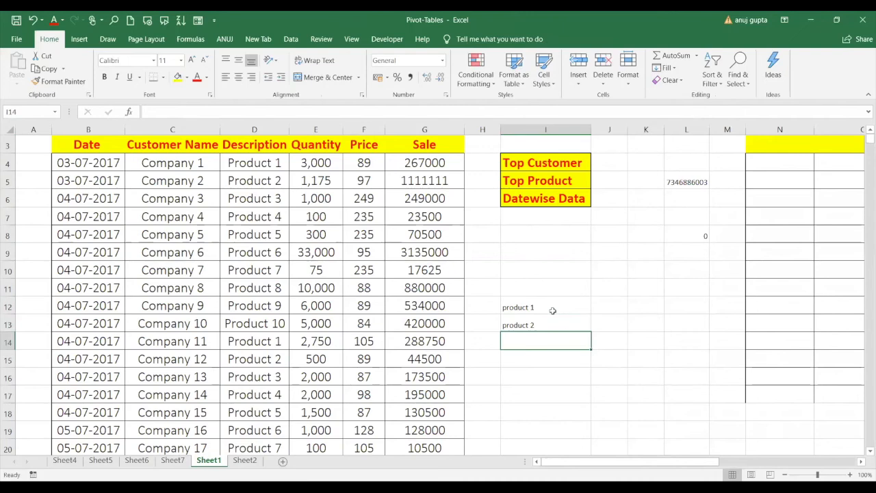
pyautogui.write('product')
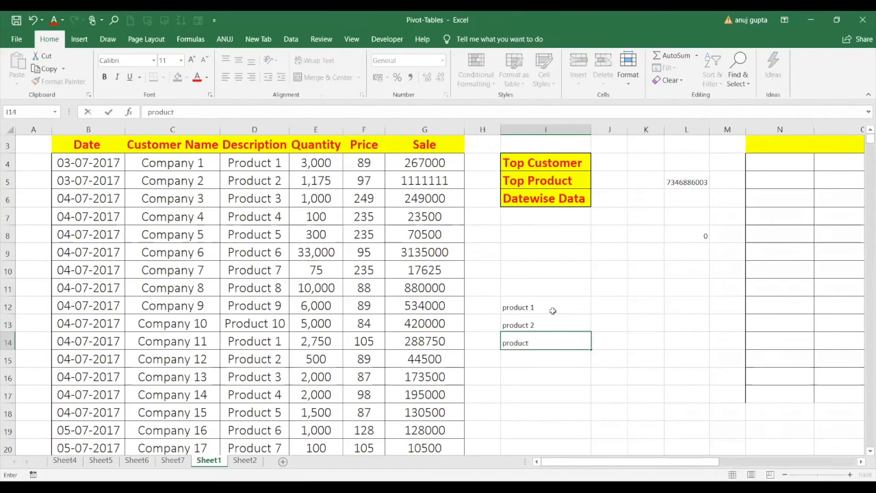
pyautogui.write(' 3')
pyautogui.press('Return')
# Step: Enter the column heading "quantity" in cell J11 above the product rows
pyautogui.press('Up')
pyautogui.press('Up')
pyautogui.press('Up')
pyautogui.press('Up')
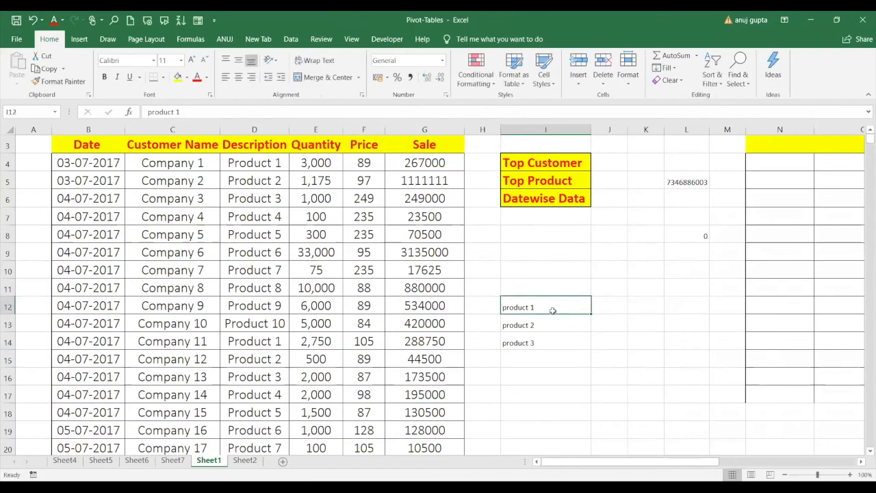
pyautogui.press('Right')
pyautogui.write('qua')
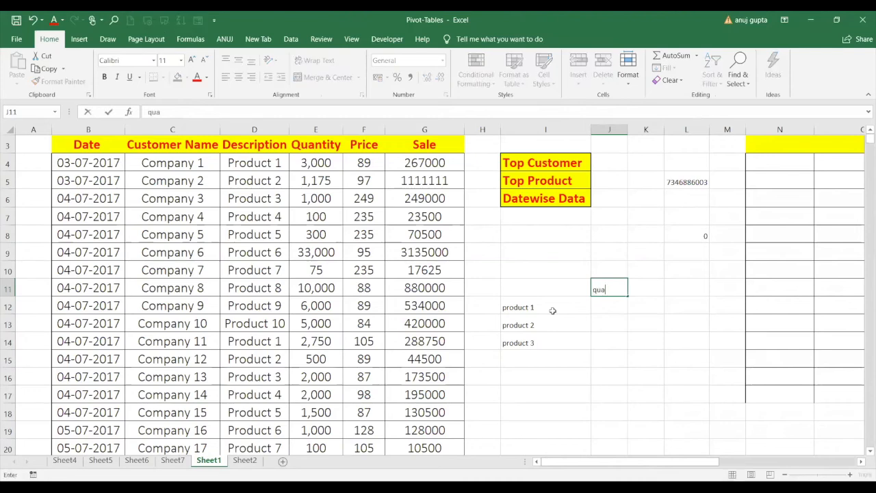
pyautogui.write('ntity')
# Step: Enter the quantities 3000 for product 1 in J12 and 1175 for product 2 in J13
pyautogui.press('Right')
pyautogui.press('Left')
pyautogui.press('Right')
pyautogui.press('Left')
pyautogui.press('Down')
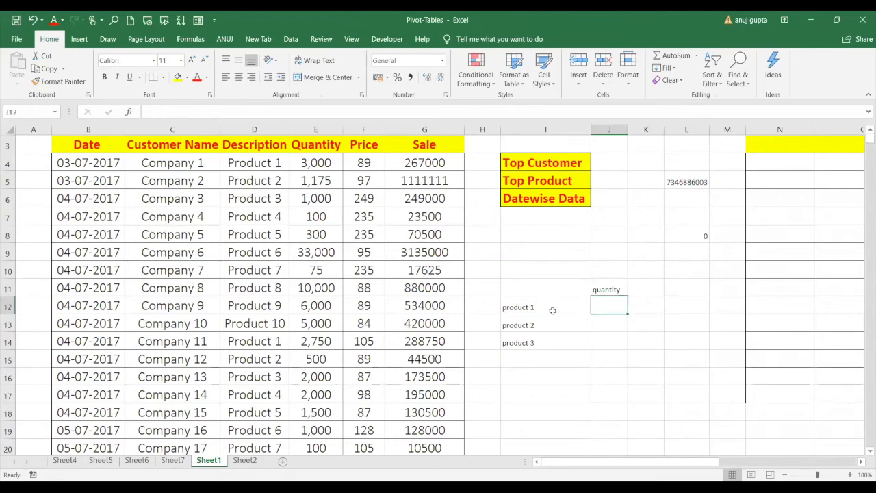
pyautogui.write('3000')
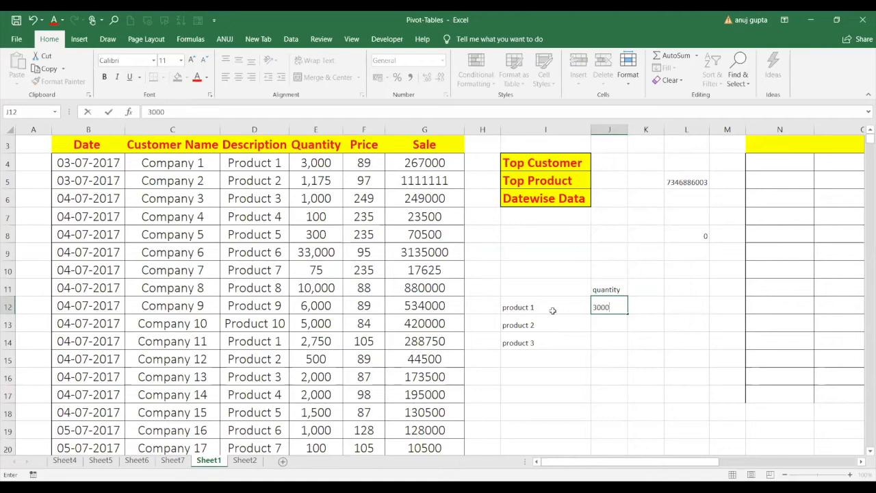
pyautogui.press('Return')
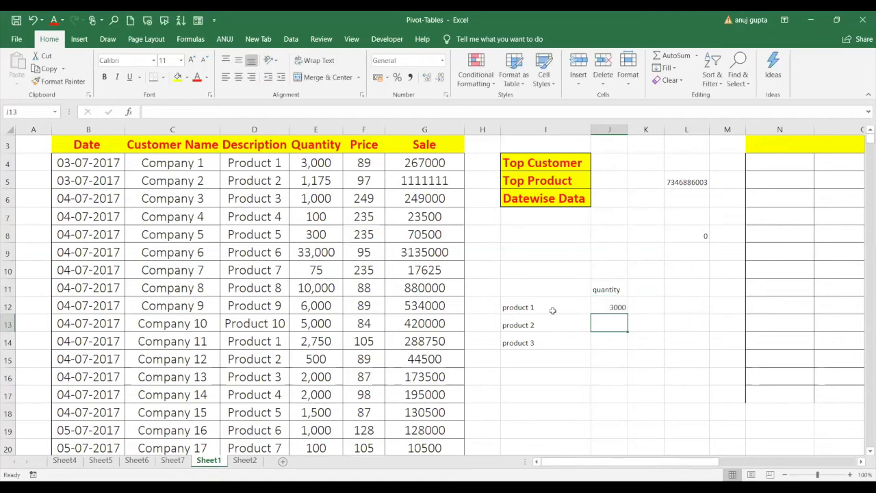
pyautogui.write('11')
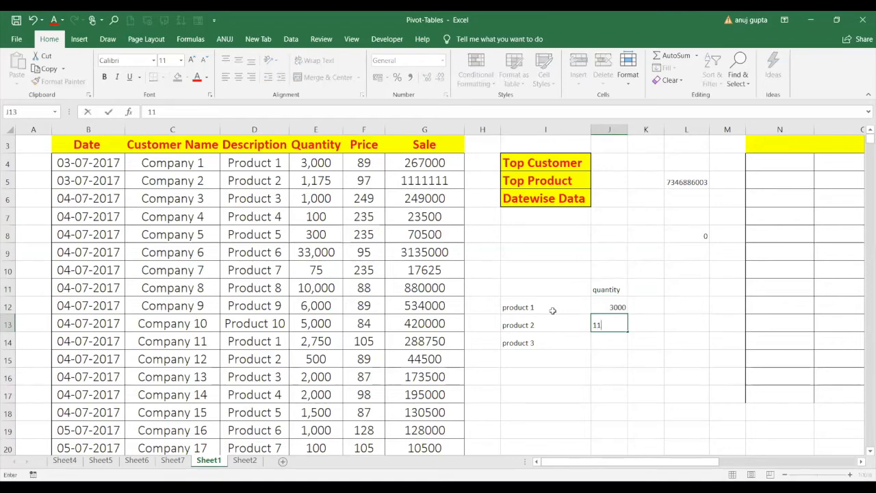
pyautogui.write('75')
pyautogui.press('Return')
pyautogui.press('Up')
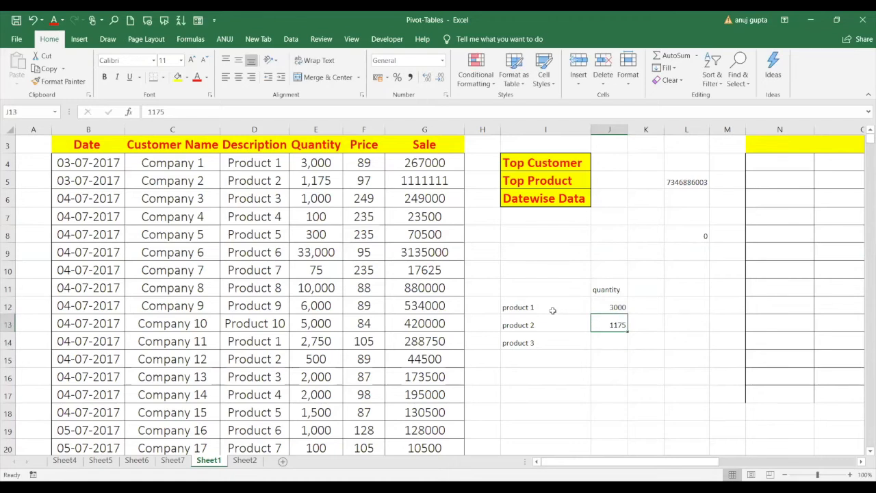
# Step: Enter the label "company" in cell I9 above the sample product layout
pyautogui.press('Up')
pyautogui.press('Down')
pyautogui.press('Down')
pyautogui.press('Left')
pyautogui.press('Right')
pyautogui.press('Up')
pyautogui.press('Up')
pyautogui.press('Down')
pyautogui.press('Down')
pyautogui.press('Left')
pyautogui.press('Up')
pyautogui.press('Left')
pyautogui.press('Up')
pyautogui.press('Up')
pyautogui.press('Up')
pyautogui.press('Up')
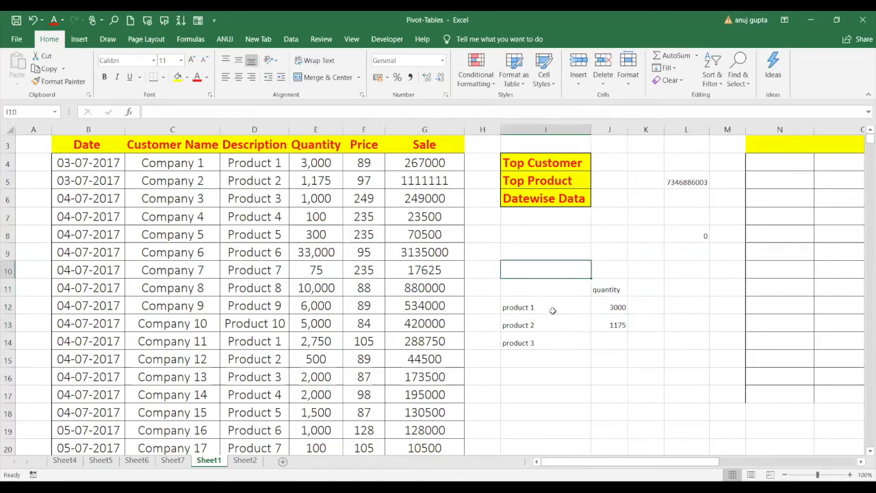
pyautogui.write('company')
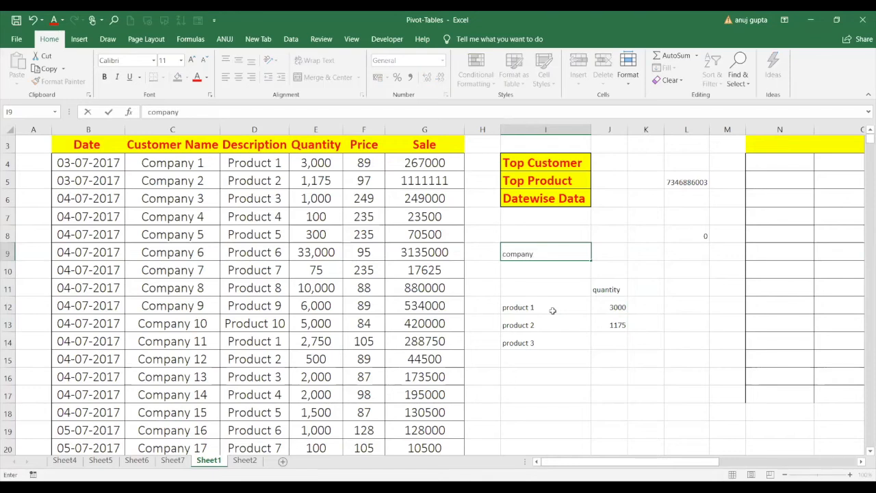
pyautogui.press('Return')
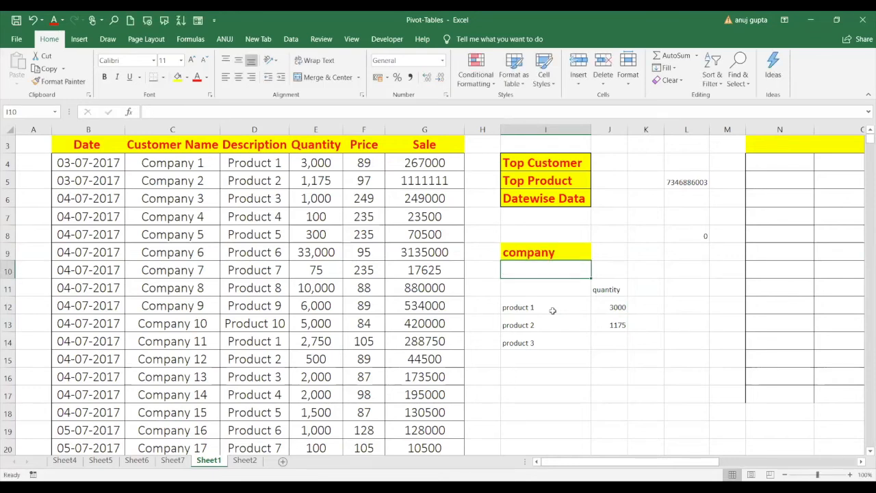
pyautogui.press('Up')
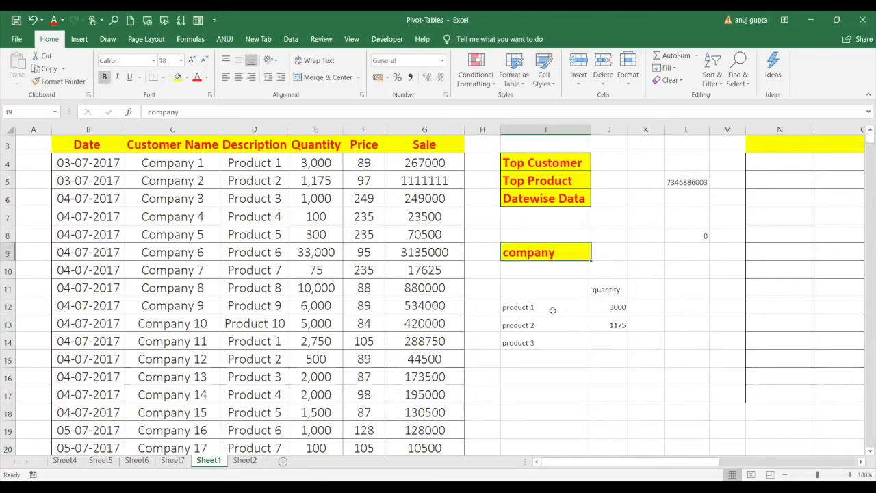
# Step: Select the sample layout's row label area from I12 down to I16
pyautogui.click(525, 308)
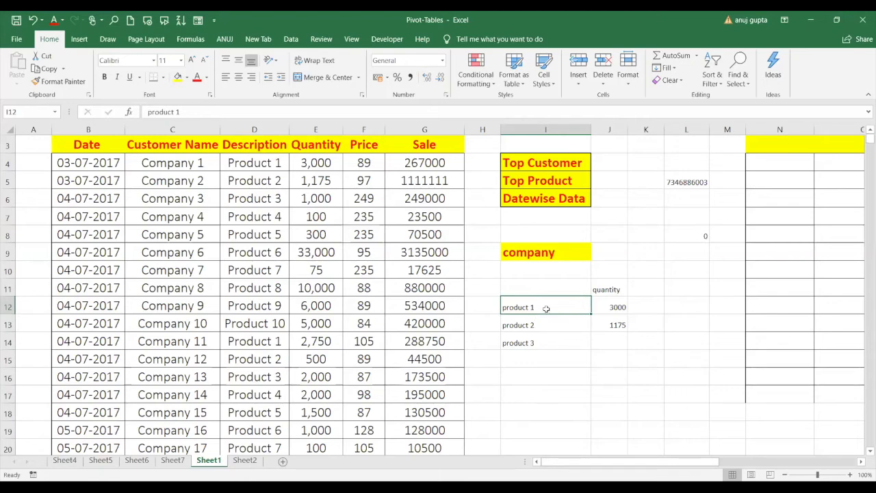
pyautogui.moveTo(546, 308); pyautogui.dragTo(547, 347)
pyautogui.moveTo(544, 309); pyautogui.dragTo(547, 385)
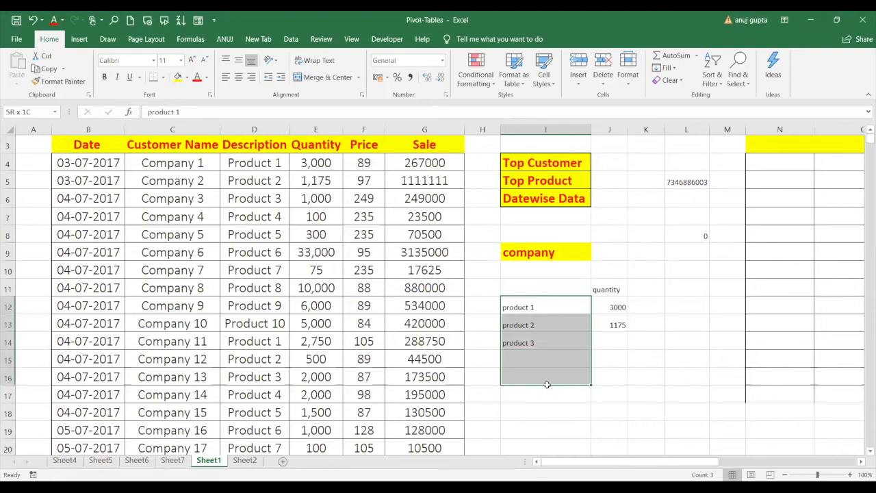
# Step: Fill the row label area I12:I16 with light blue and the column heading cells J11:L11 with yellow
pyautogui.click(186, 80)
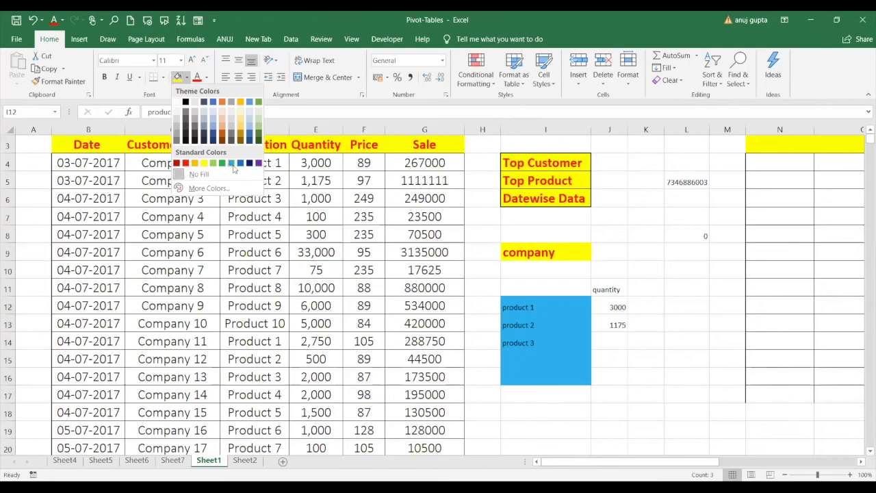
pyautogui.click(232, 166)
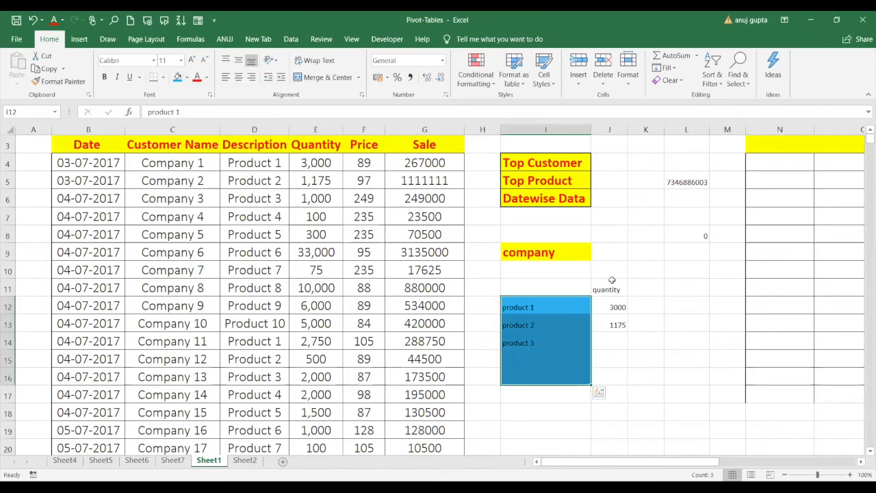
pyautogui.moveTo(610, 287); pyautogui.dragTo(687, 307)
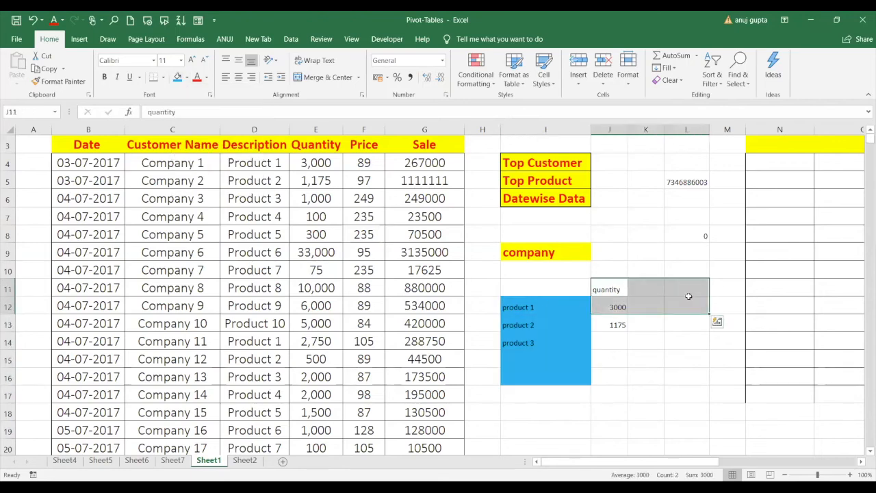
pyautogui.moveTo(622, 289); pyautogui.dragTo(689, 291)
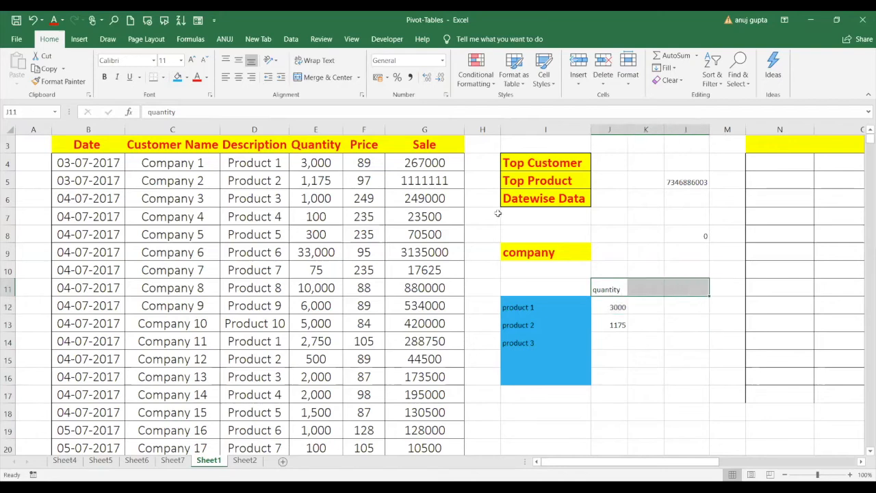
pyautogui.click(187, 78)
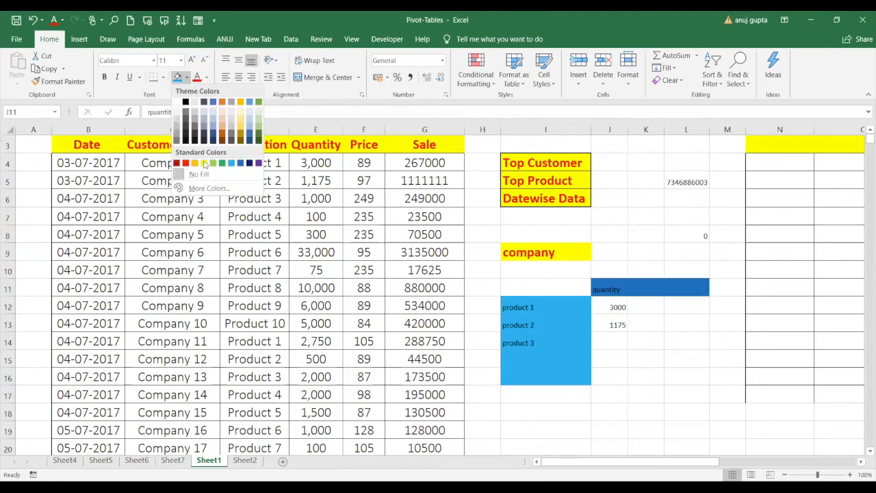
pyautogui.click(204, 165)
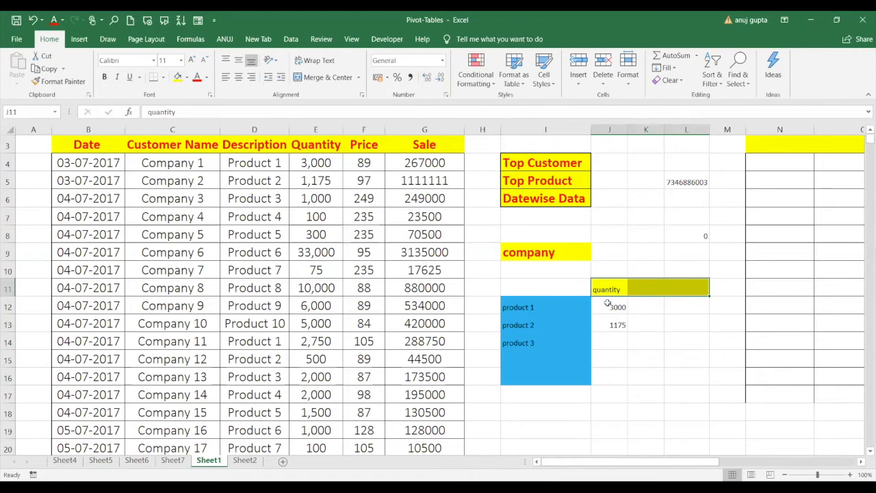
# Step: Fill the sample layout's values area J12:L16 with red
pyautogui.moveTo(610, 305); pyautogui.dragTo(711, 385)
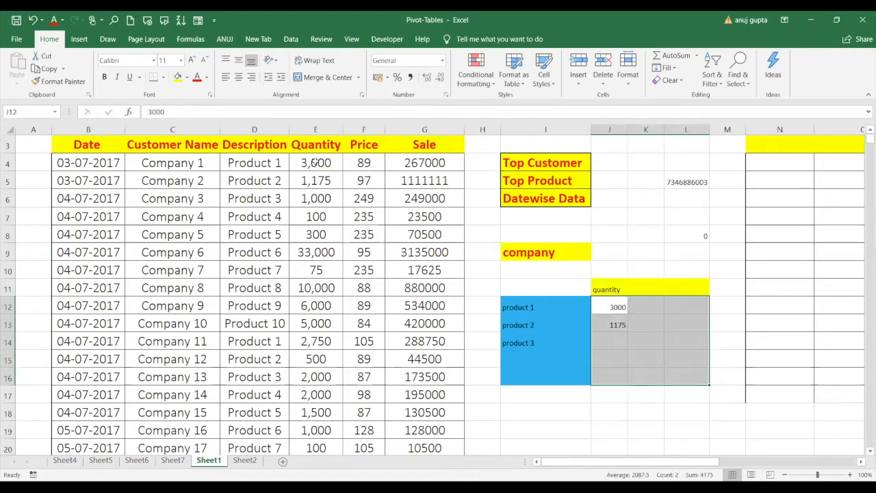
pyautogui.click(189, 79)
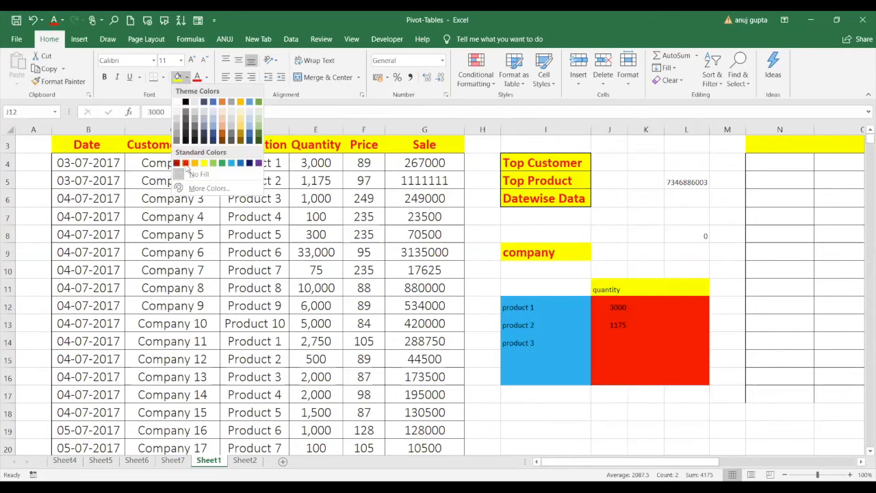
pyautogui.click(185, 163)
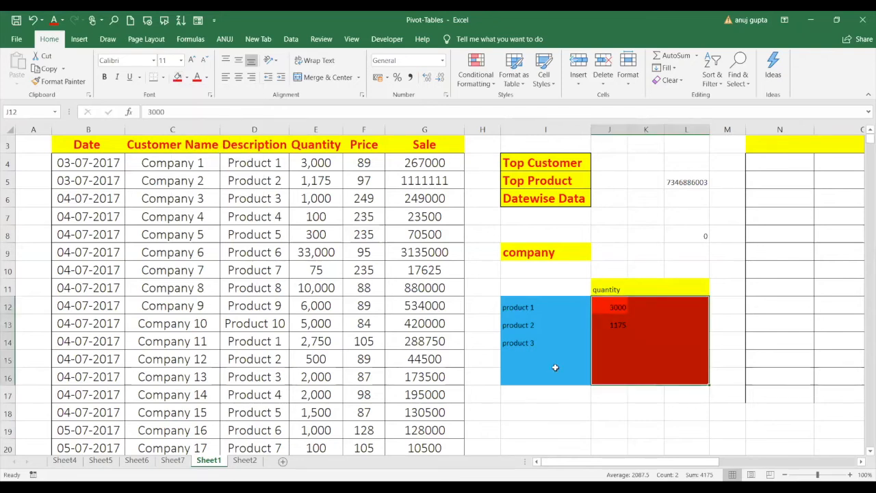
pyautogui.click(592, 405)
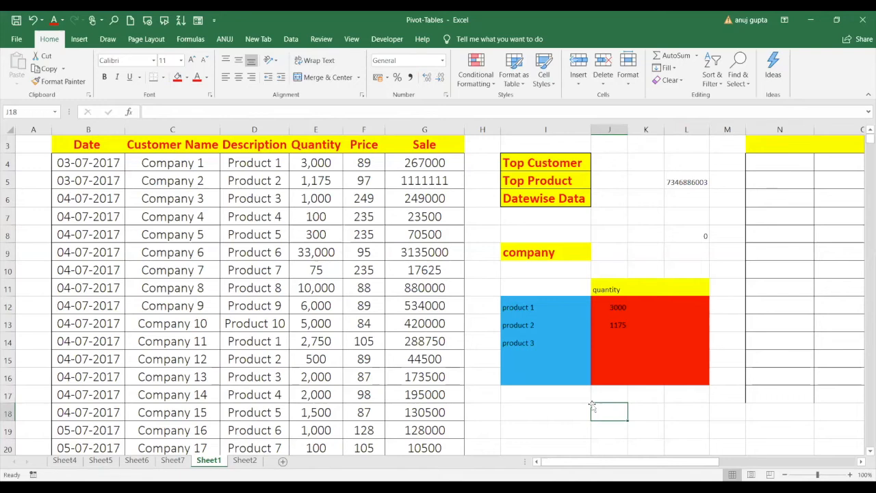
# Step: Fill the "company" label cell I9 above the sample layout with purple
pyautogui.click(541, 255)
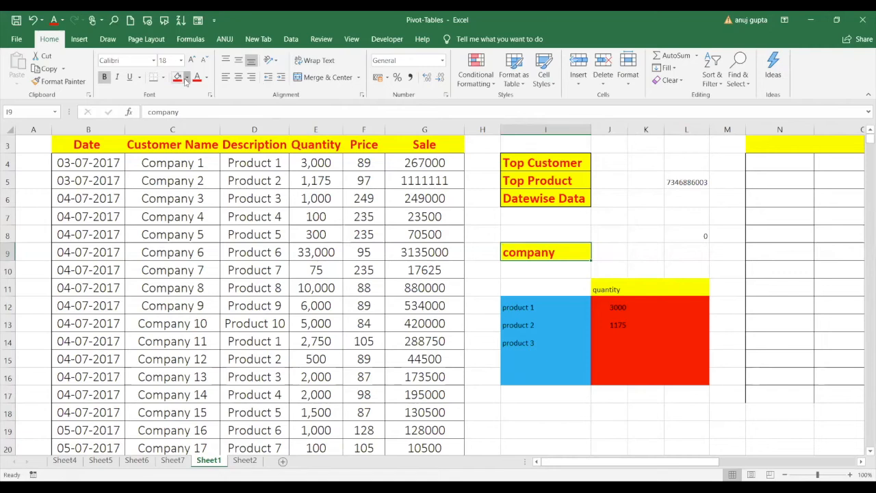
pyautogui.click(185, 81)
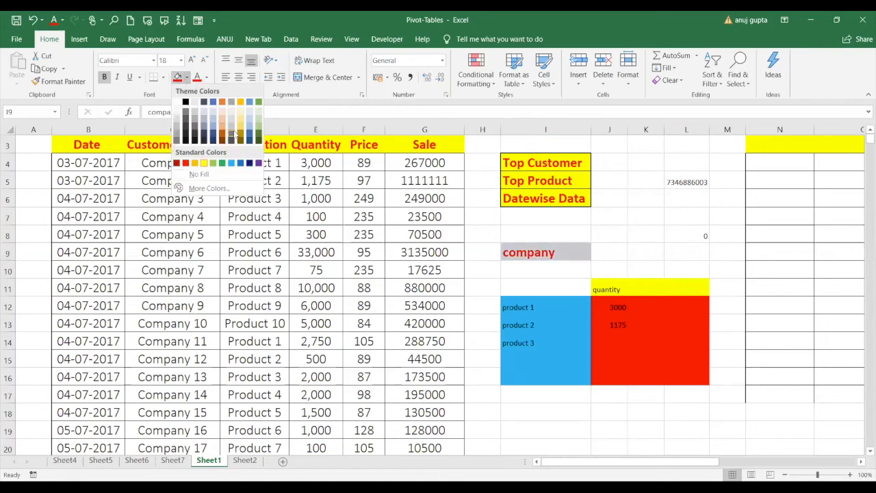
pyautogui.click(257, 162)
pyautogui.click(643, 252)
# Step: Replace the text of the purple cell I9 with "filter"
pyautogui.click(567, 251)
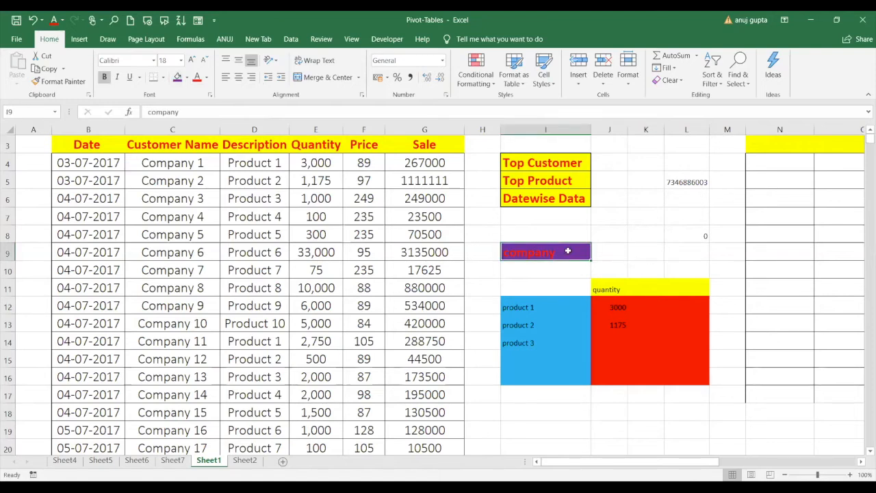
pyautogui.write('filter')
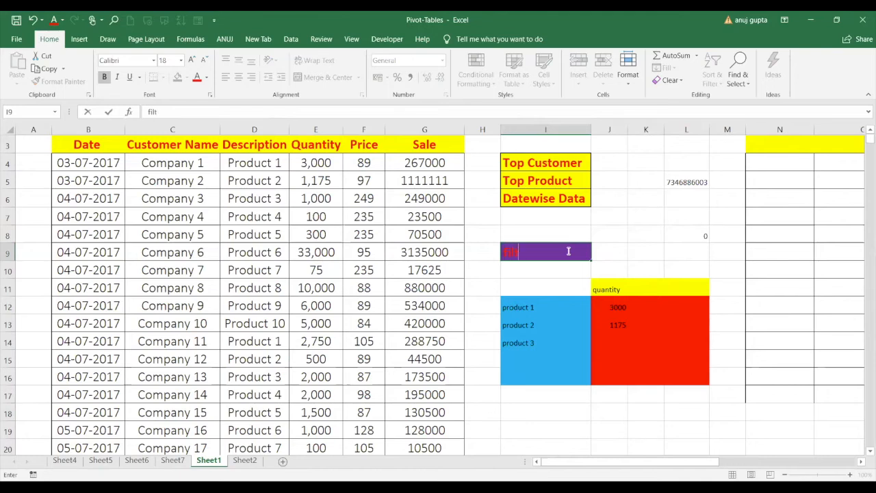
pyautogui.press('Return')
# Step: Replace the first product label in I12 with "rows" and the heading in J11 with "column"
pyautogui.press('Return')
pyautogui.press('Return')
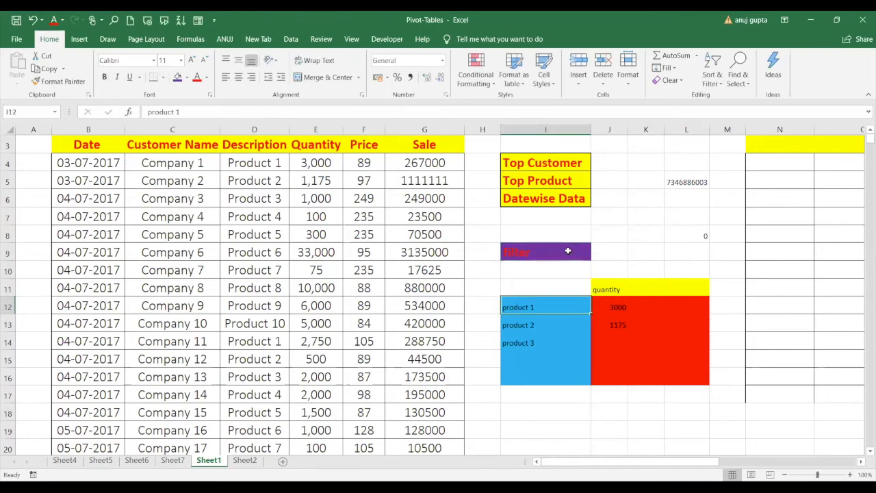
pyautogui.write('rows')
pyautogui.press('Tab')
pyautogui.press('Up')
pyautogui.write('col')
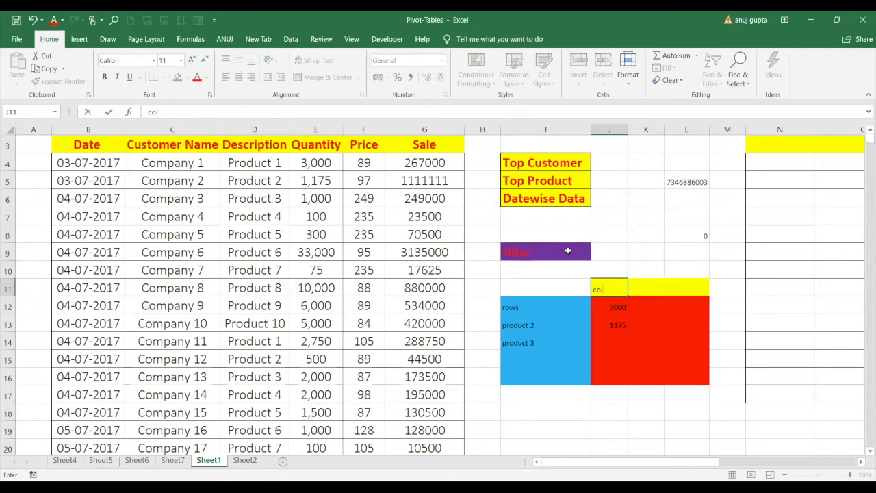
pyautogui.write('umn')
pyautogui.press('Return')
# Step: Replace the quantity in J13 of the red area with the label "values"
pyautogui.press('Return')
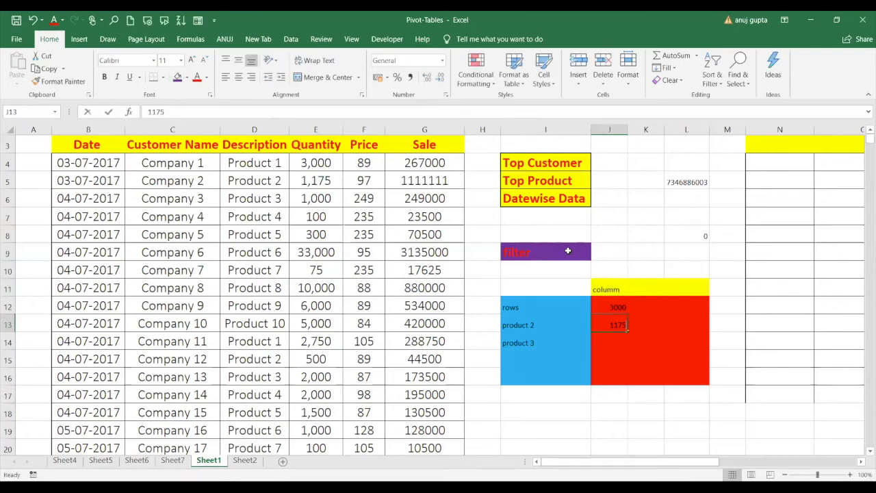
pyautogui.write('values')
pyautogui.press('Return')
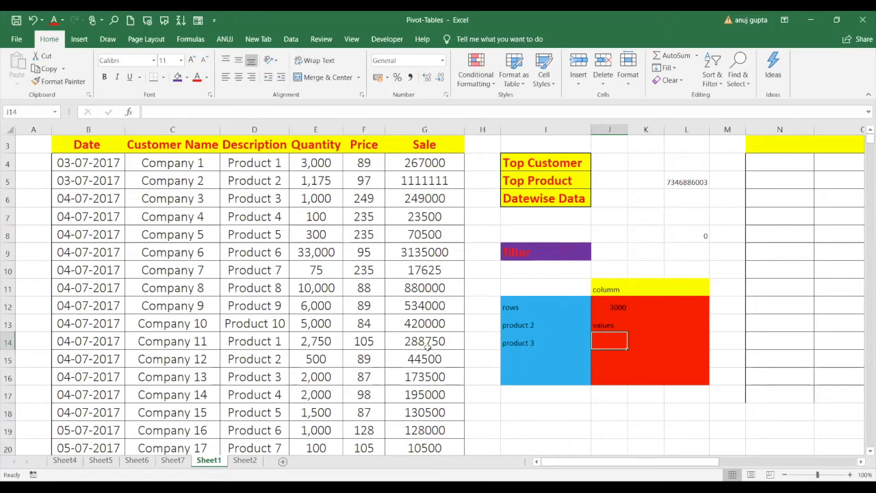
# Step: In the empty PivotTable on Sheet7, try Customer Name in Rows, replace it with Description, and place Customer Name in Filters
pyautogui.click(172, 460)
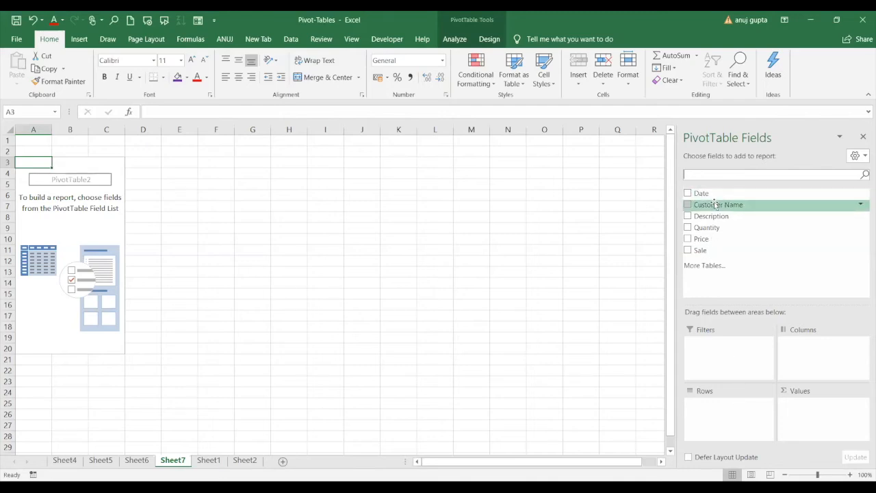
pyautogui.moveTo(714, 202); pyautogui.dragTo(728, 412)
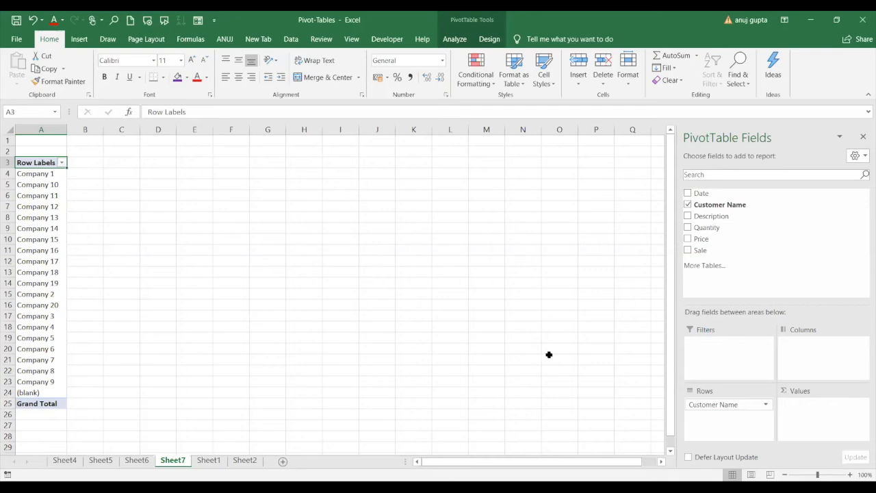
pyautogui.click(688, 205)
pyautogui.moveTo(703, 216); pyautogui.dragTo(712, 407)
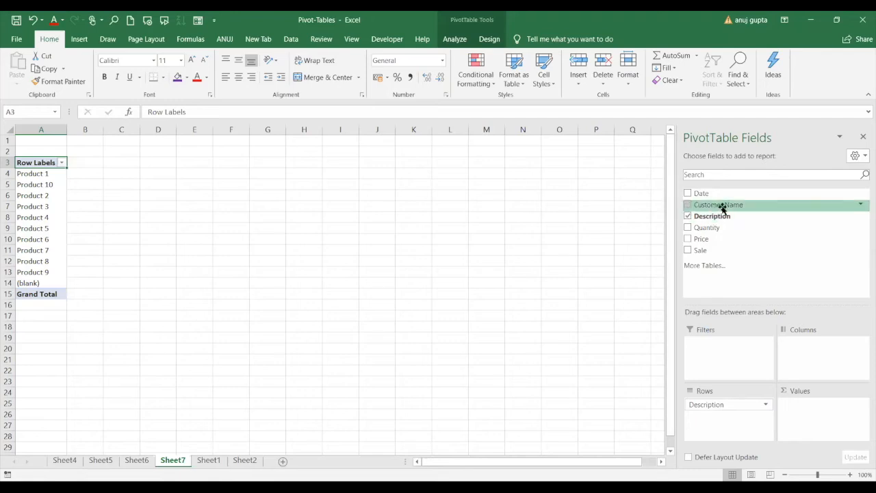
pyautogui.moveTo(723, 208); pyautogui.dragTo(725, 348)
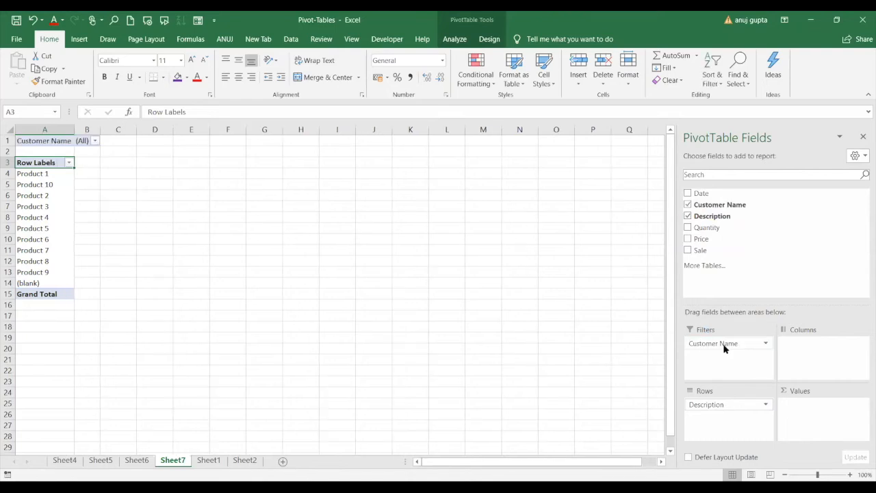
# Step: Filter the PivotTable's Customer Name to Company 1, and after that to Company 10, to compare their products
pyautogui.click(95, 140)
pyautogui.click(34, 178)
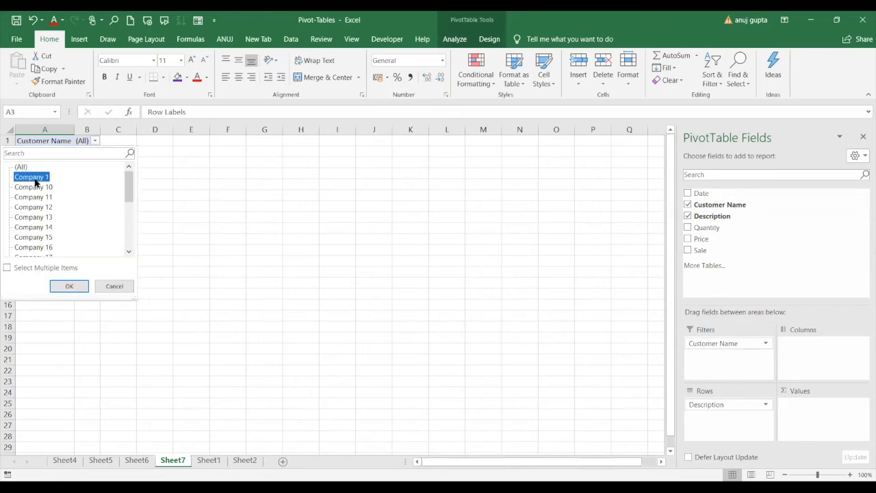
pyautogui.click(68, 286)
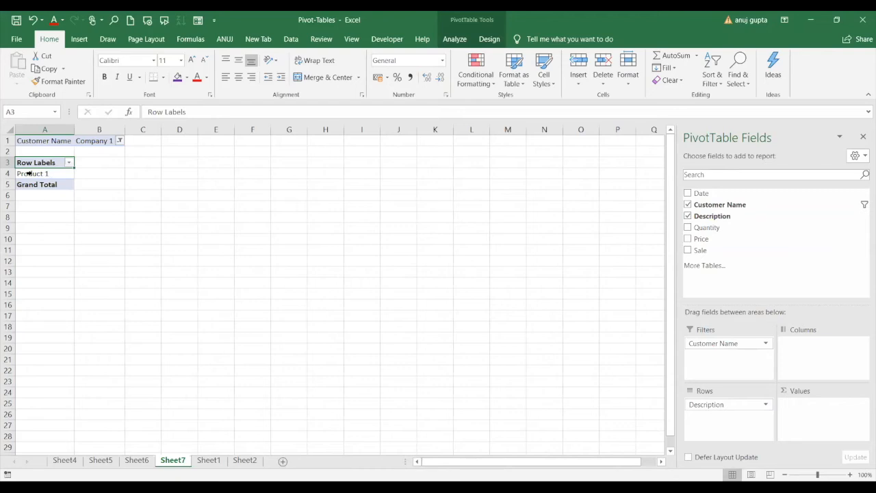
pyautogui.click(121, 144)
pyautogui.click(31, 189)
pyautogui.click(75, 287)
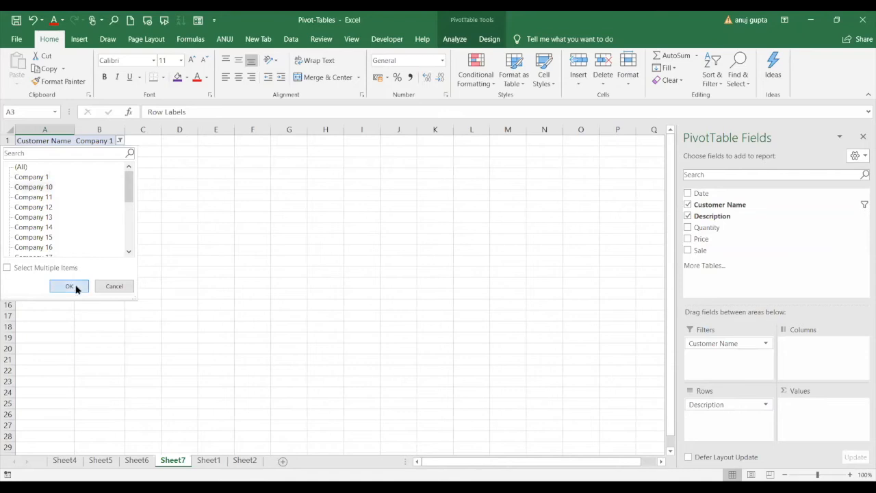
pyautogui.doubleClick(37, 185)
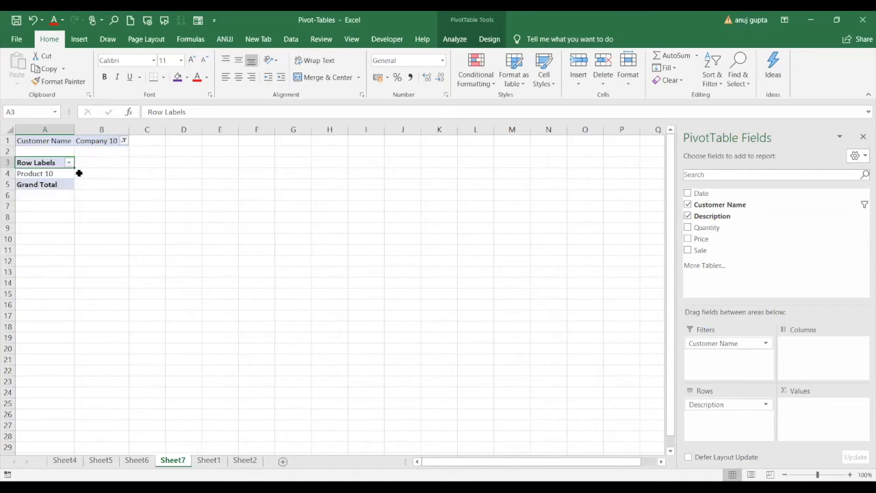
# Step: Switch the PivotTable's Customer Name filter to Company 14
pyautogui.click(127, 141)
pyautogui.click(39, 227)
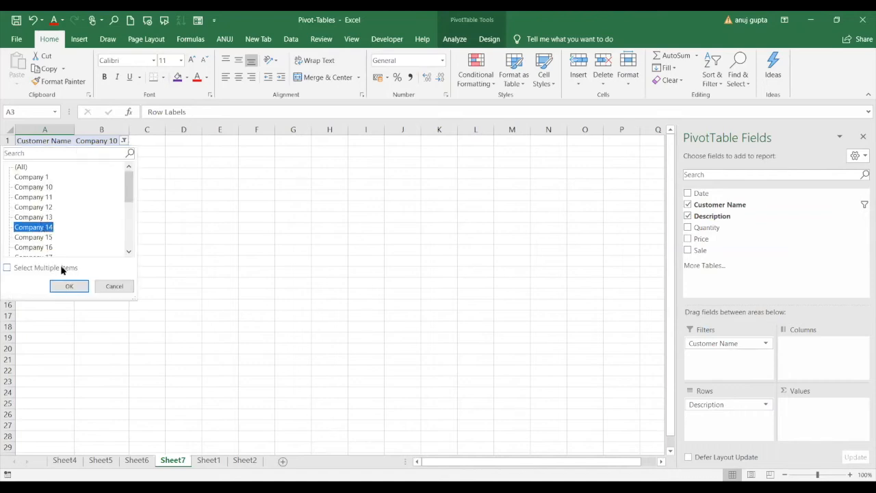
pyautogui.click(60, 288)
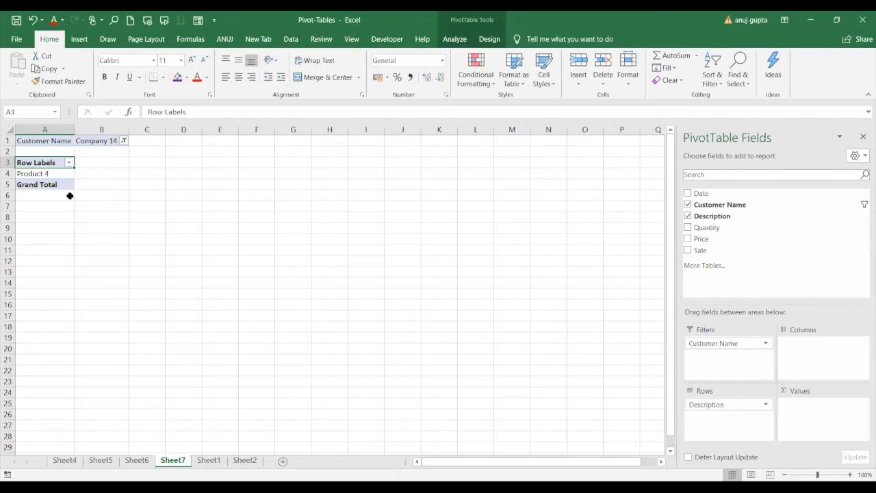
# Step: Allow multiple items in the Customer Name filter and select all customers again
pyautogui.click(125, 140)
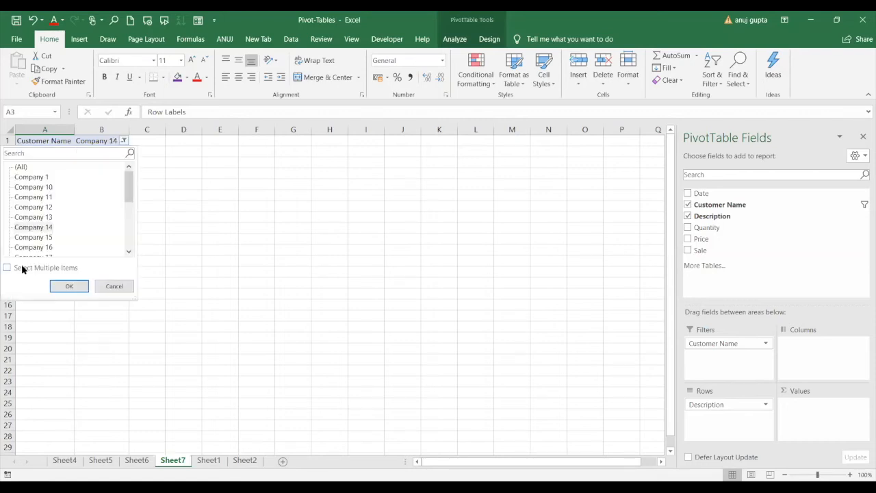
pyautogui.click(24, 268)
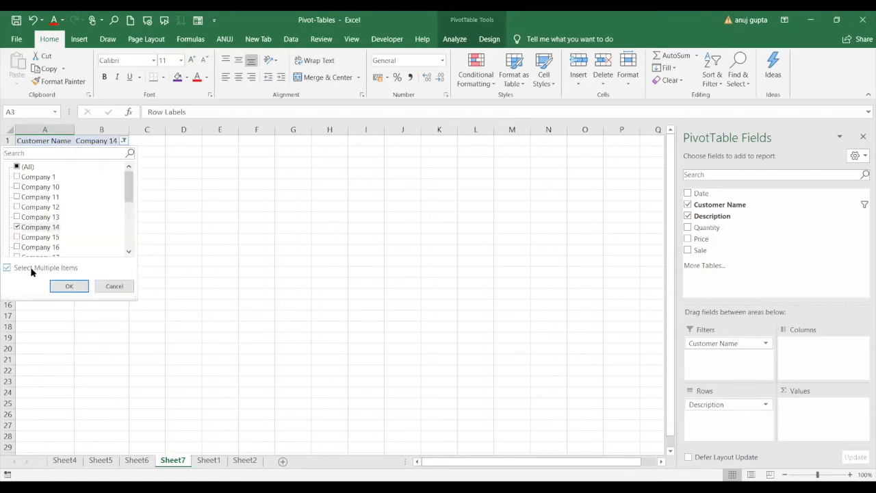
pyautogui.click(16, 167)
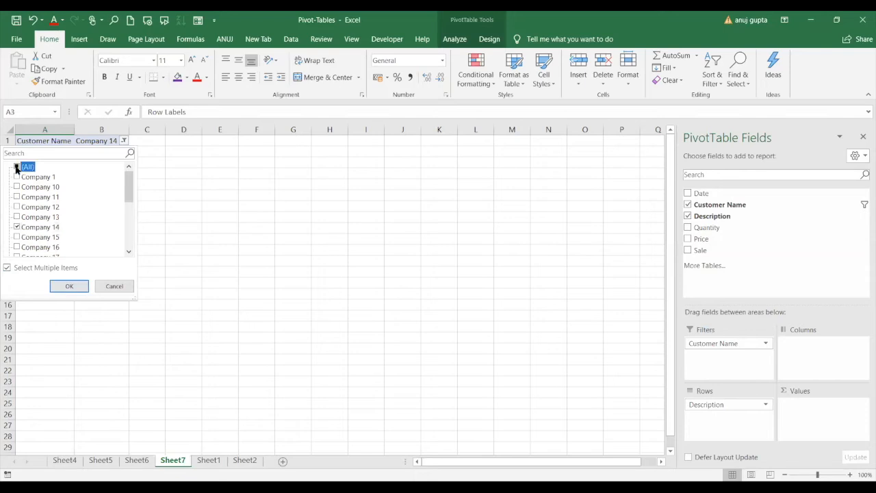
pyautogui.click(69, 289)
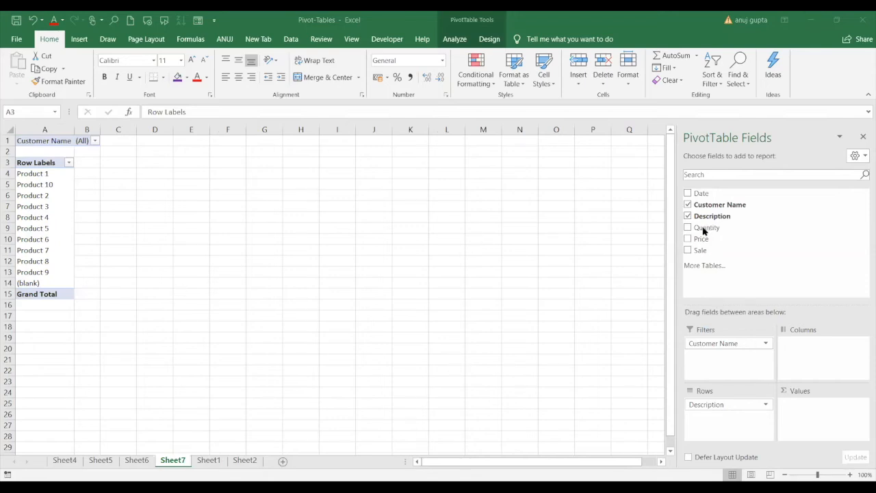
# Step: Add the Quantity field to the PivotTable's Values area to sum it per product
pyautogui.click(781, 351)
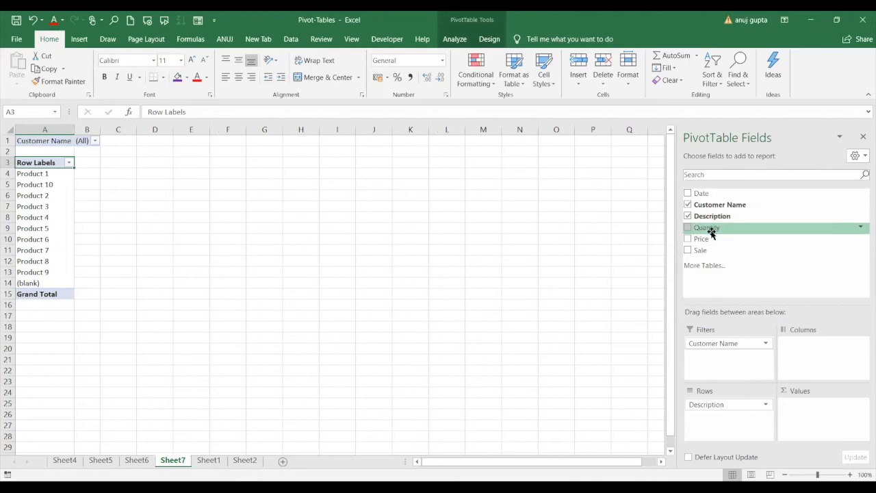
pyautogui.moveTo(702, 227); pyautogui.dragTo(812, 423)
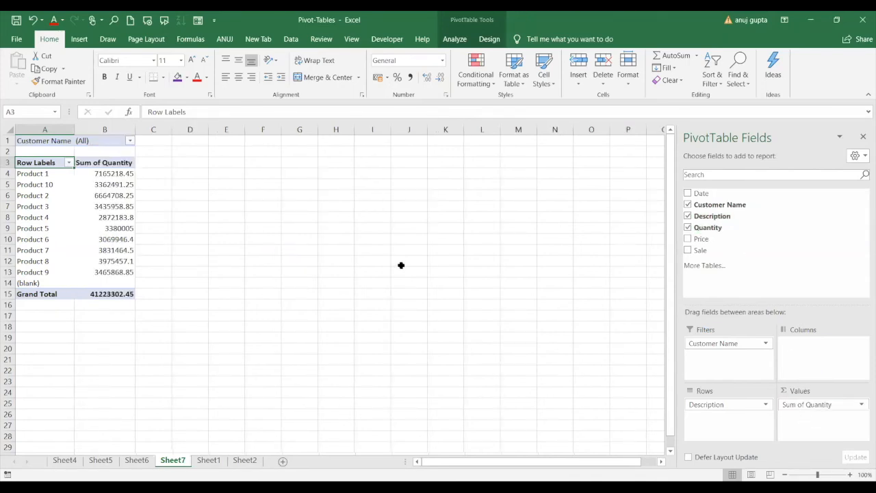
pyautogui.click(163, 206)
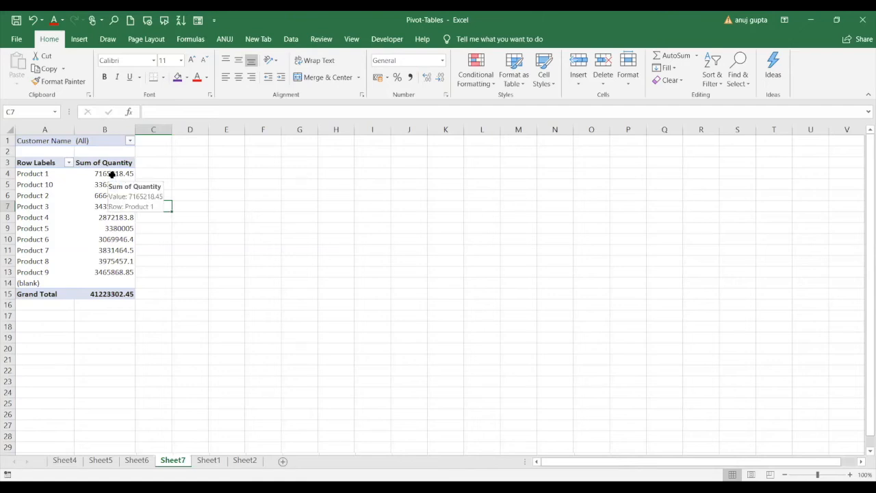
# Step: Show the detail records behind Product 1's Sum of Quantity on a new sheet and return to Sheet7
pyautogui.doubleClick(112, 176)
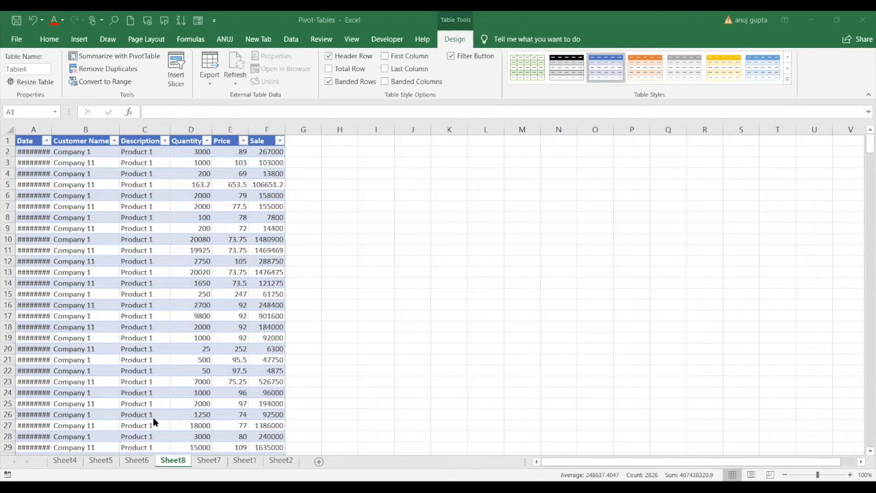
pyautogui.click(153, 461)
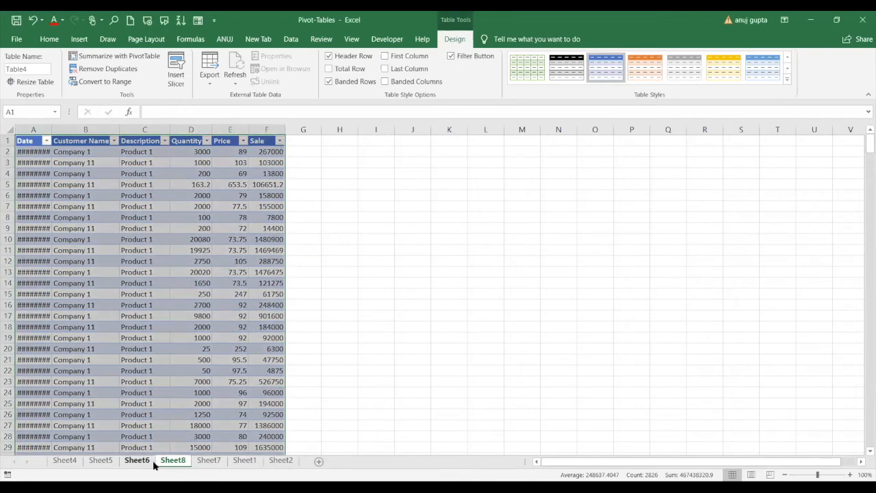
pyautogui.click(210, 461)
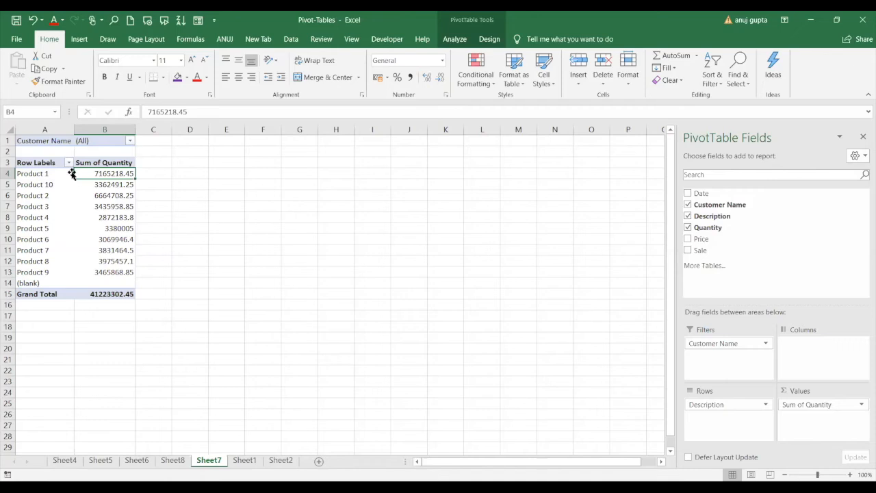
# Step: Limit the Customer Name filter to Company 1 and show the detail records behind Product 1's quantity on a new sheet
pyautogui.click(129, 141)
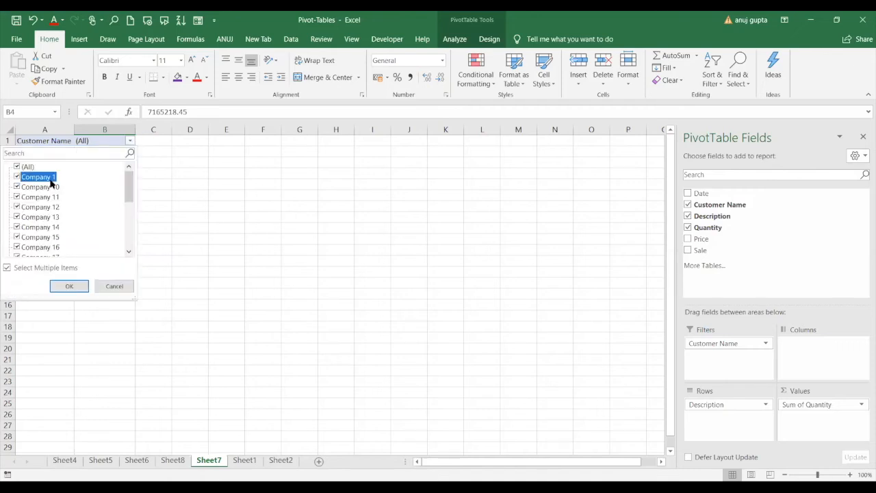
pyautogui.click(17, 166)
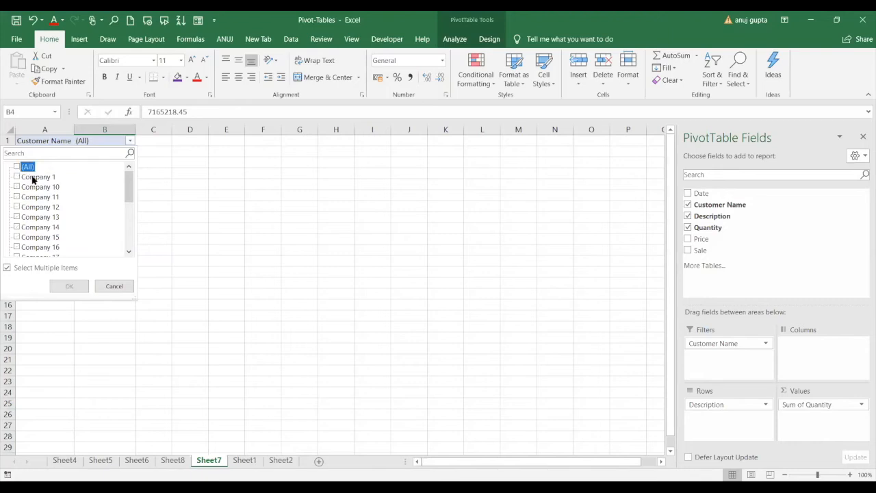
pyautogui.click(18, 177)
pyautogui.click(80, 285)
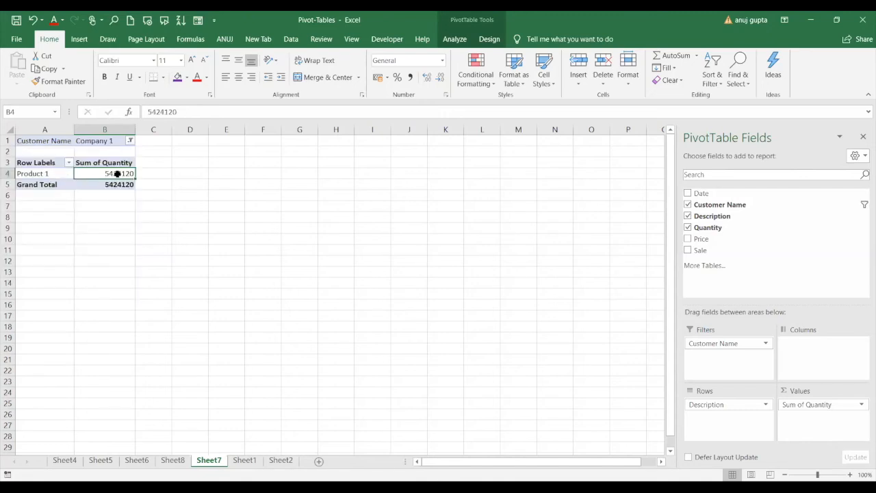
pyautogui.moveTo(117, 173)
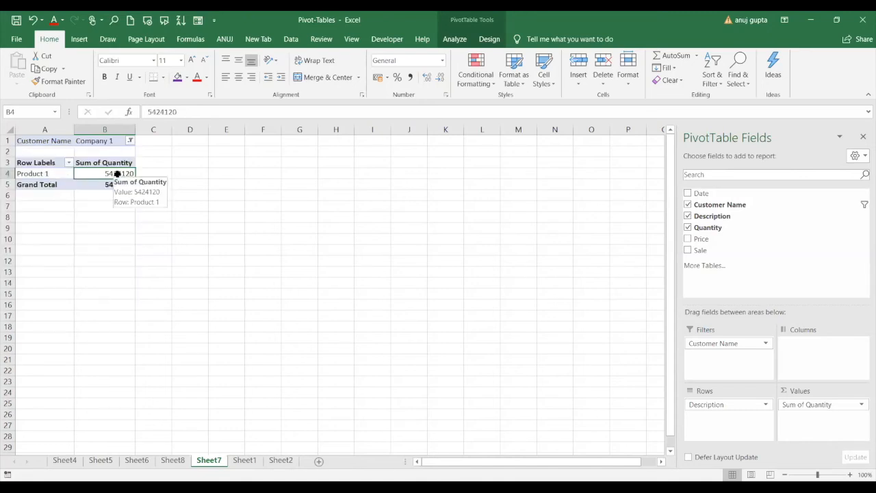
pyautogui.doubleClick(98, 175)
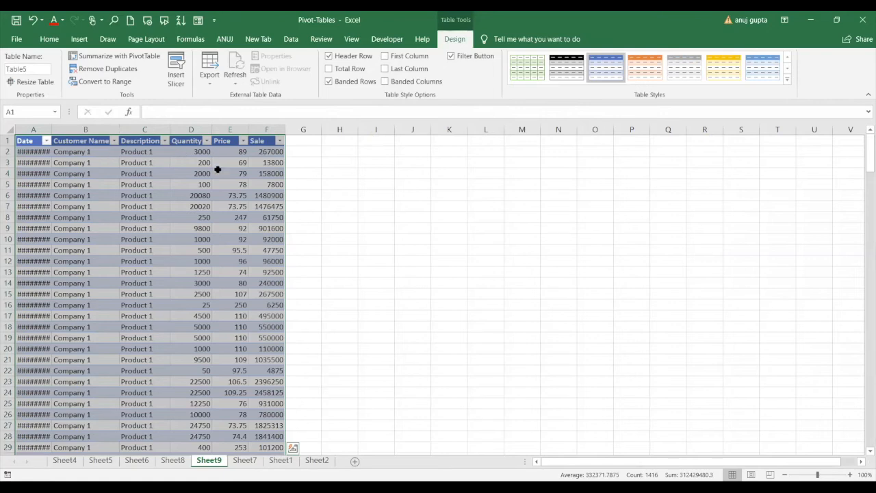
# Step: Examine the Company 1 detail rows for Product 1 on Sheet9 and compare them with the records on Sheet8
pyautogui.click(216, 322)
pyautogui.press('Down')
pyautogui.press('Down')
pyautogui.press('Down')
pyautogui.press('Down')
pyautogui.press('Down')
pyautogui.press('Down')
pyautogui.press('Down')
pyautogui.press('Down')
pyautogui.press('Down')
pyautogui.press('Down')
pyautogui.press('Down')
pyautogui.press('Down')
pyautogui.press('Down')
pyautogui.press('Down')
pyautogui.press('Down')
pyautogui.press('Down')
pyautogui.press('Down')
pyautogui.press('Down')
pyautogui.press('Down')
pyautogui.press('Down')
pyautogui.press('Down')
pyautogui.press('Down')
pyautogui.press('Down')
pyautogui.press('Down')
pyautogui.press('Down')
pyautogui.press('Down')
pyautogui.press('Down')
pyautogui.press('Down')
pyautogui.press('Down')
pyautogui.press('Down')
pyautogui.press('Down')
pyautogui.press('Down')
pyautogui.press('Down')
pyautogui.press('Down')
pyautogui.press('Down')
pyautogui.press('Down')
pyautogui.press('Down')
pyautogui.press('Down')
pyautogui.press('Down')
pyautogui.press('Down')
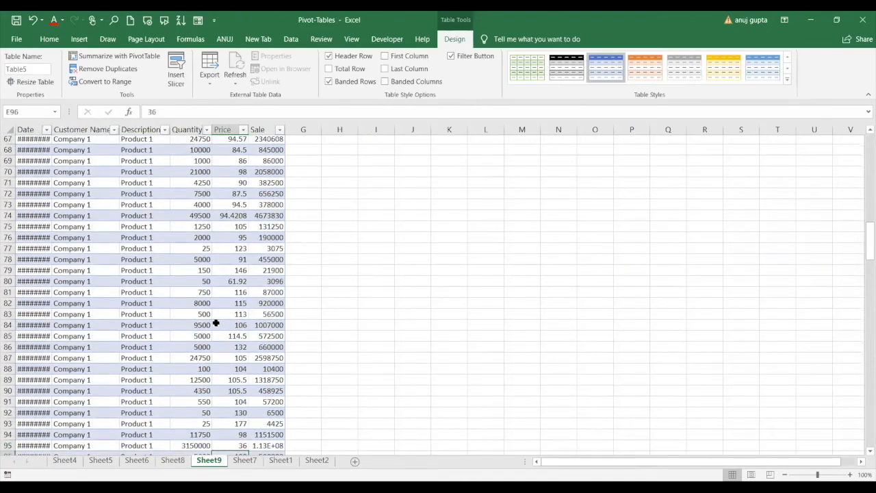
pyautogui.press('Down')
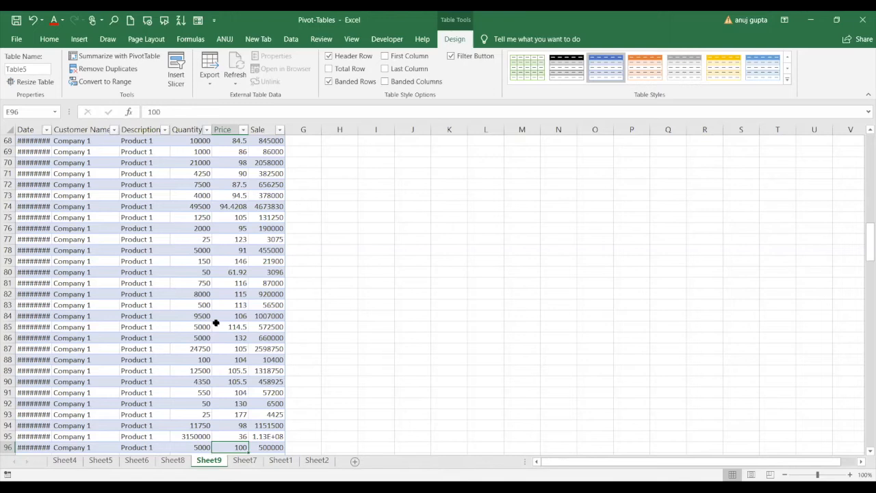
pyautogui.click(184, 462)
pyautogui.click(143, 461)
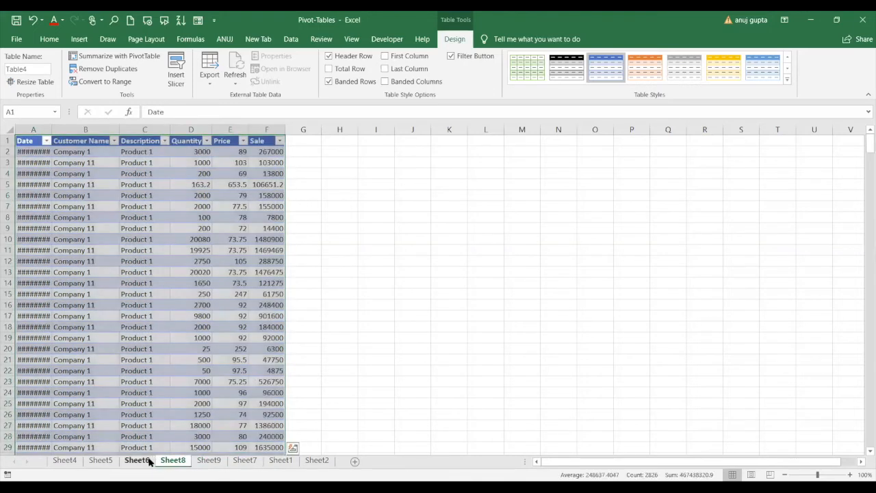
# Step: Select all customers again in Sheet7's Customer Name filter and highlight the quantities of all listed products
pyautogui.click(255, 463)
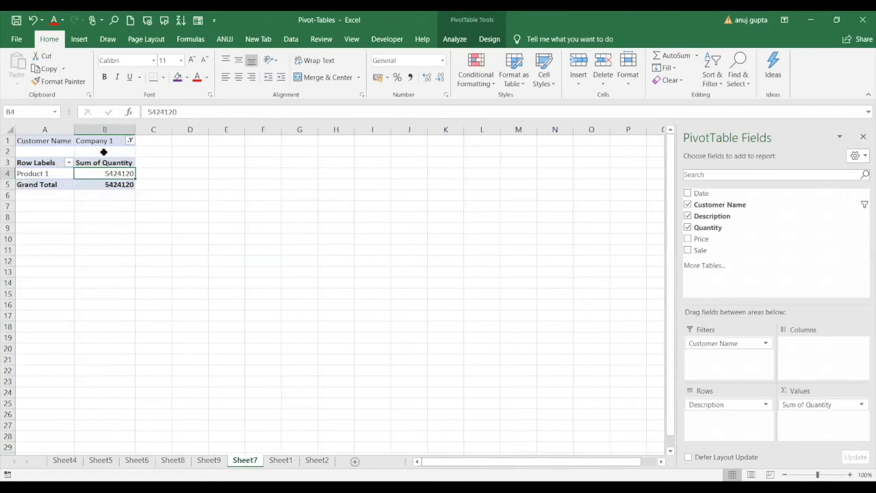
pyautogui.click(17, 167)
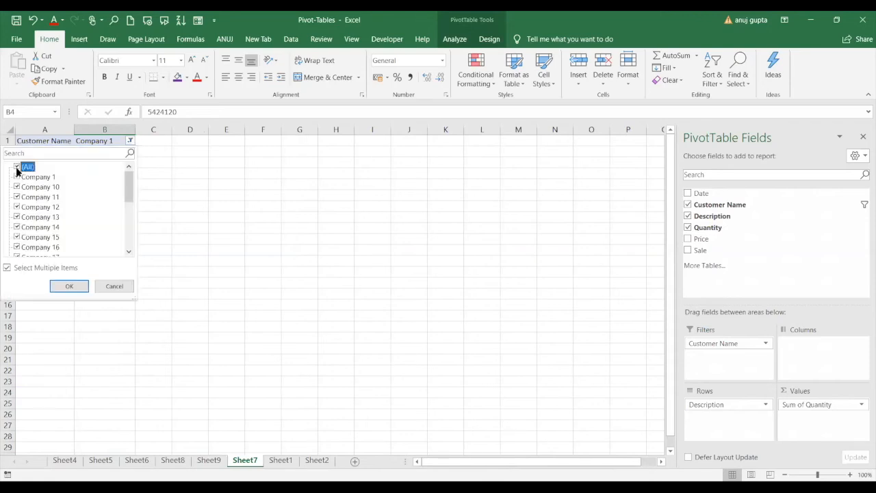
pyautogui.click(70, 290)
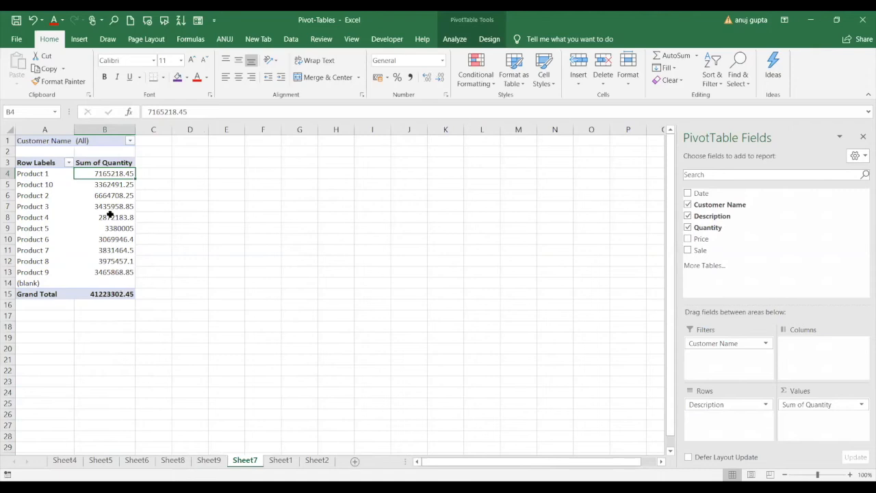
pyautogui.moveTo(126, 171); pyautogui.dragTo(115, 284)
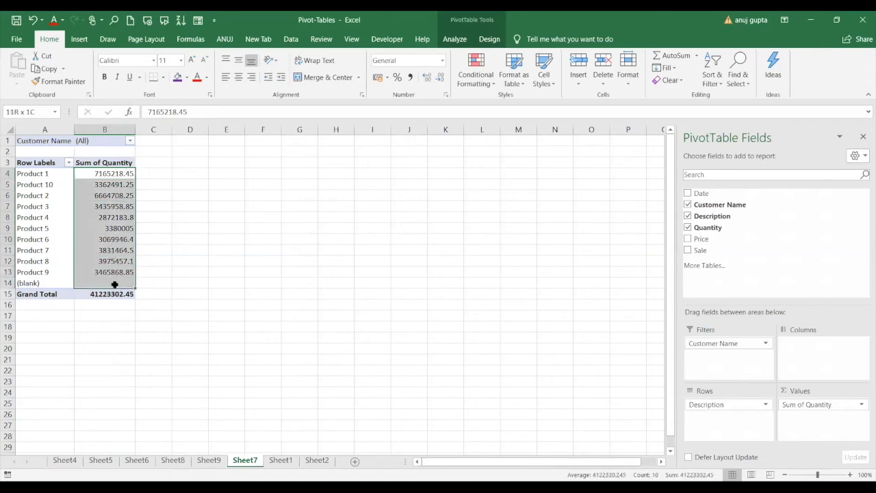
# Step: Remove the Grand Total row from the Sheet7 PivotTable
pyautogui.click(62, 294)
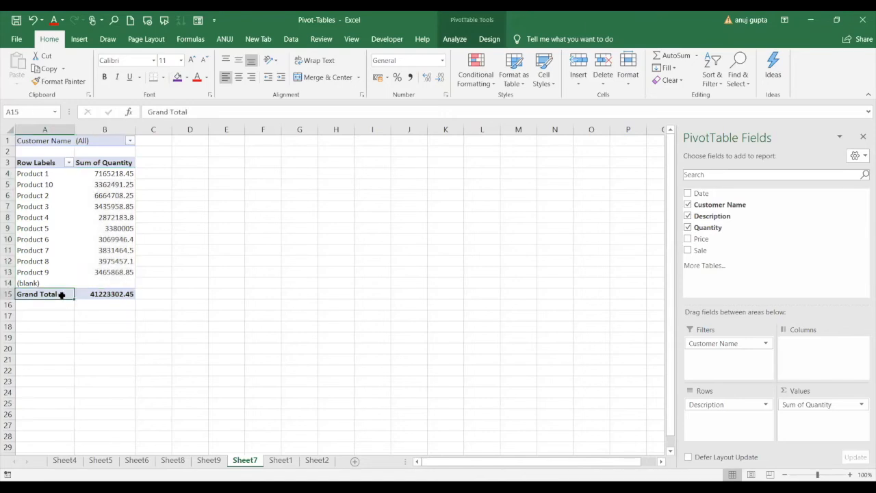
pyautogui.rightClick(61, 295)
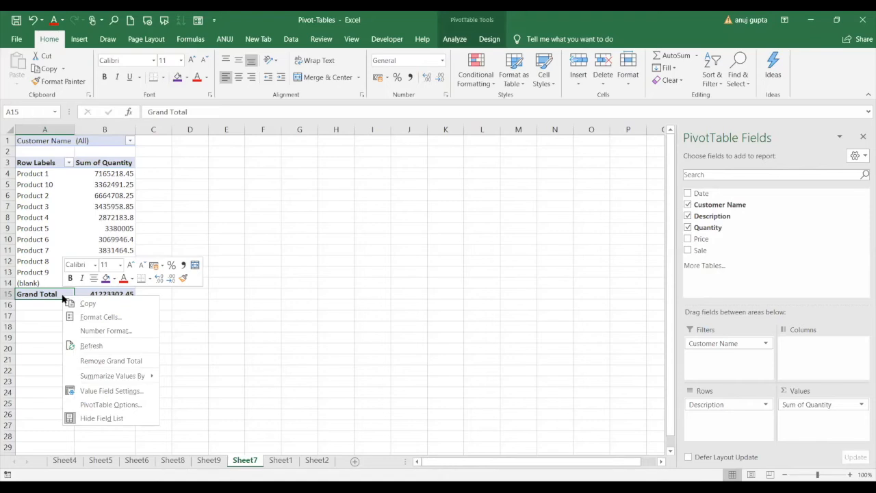
pyautogui.click(101, 361)
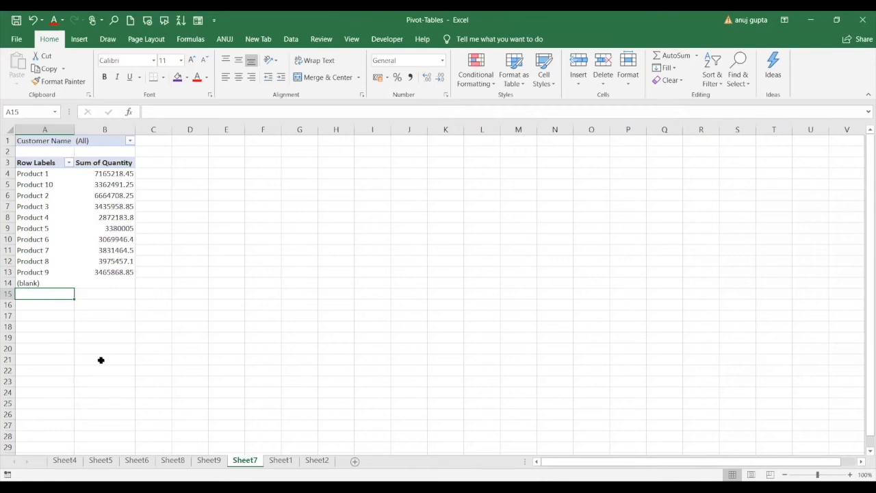
# Step: Turn the PivotTable's grand totals on for rows and columns, and switch them off again for both
pyautogui.click(58, 218)
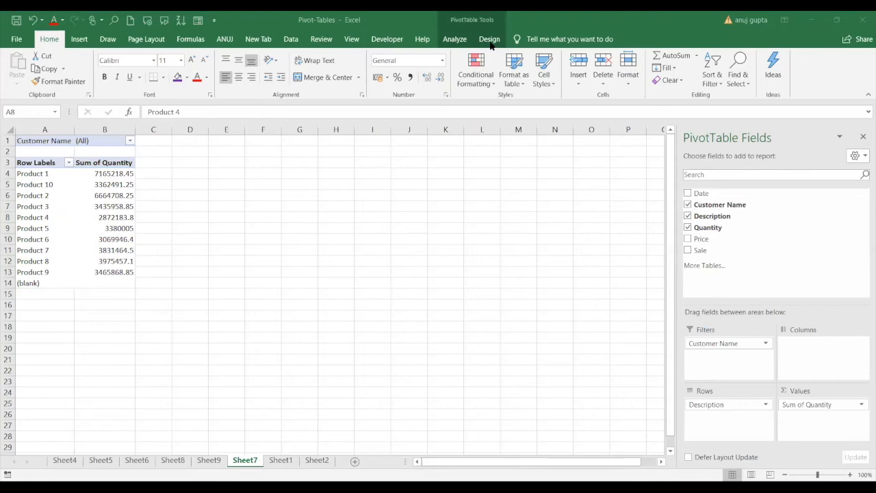
pyautogui.click(455, 40)
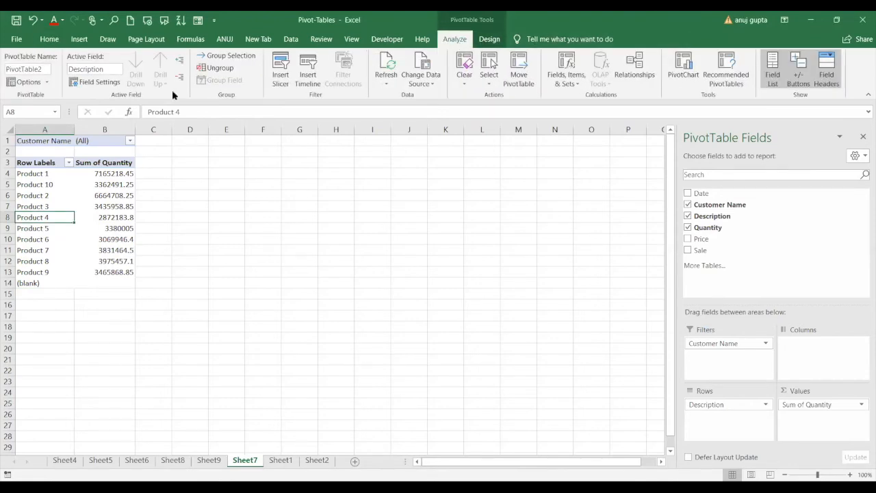
pyautogui.click(47, 82)
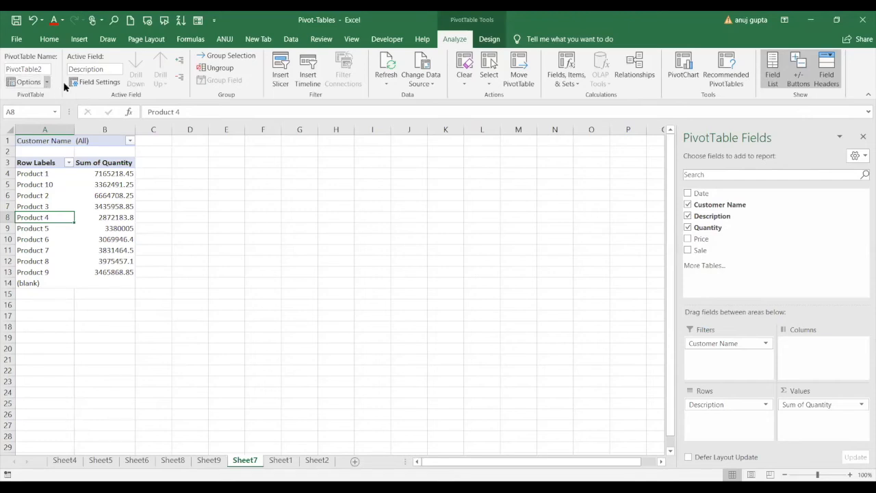
pyautogui.click(188, 110)
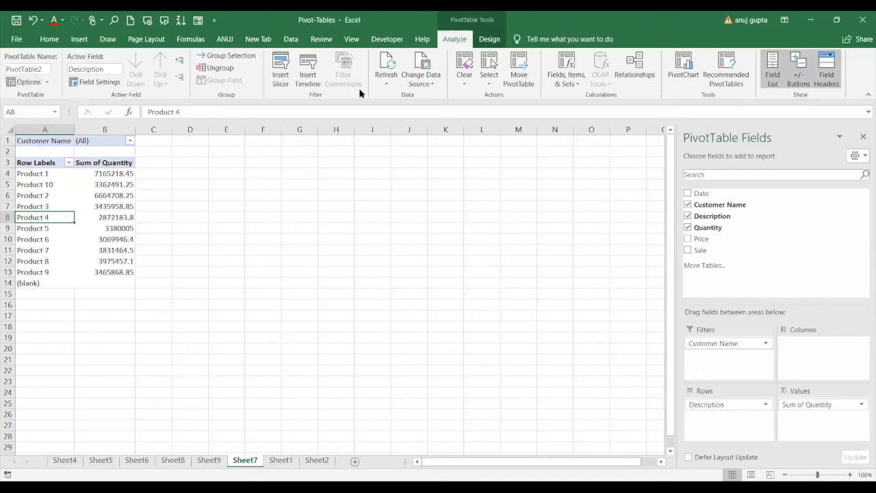
pyautogui.click(490, 43)
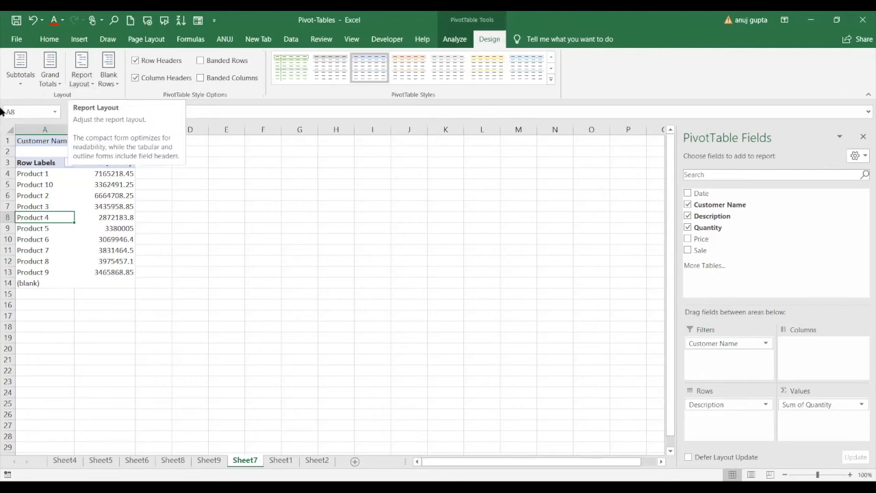
pyautogui.click(60, 85)
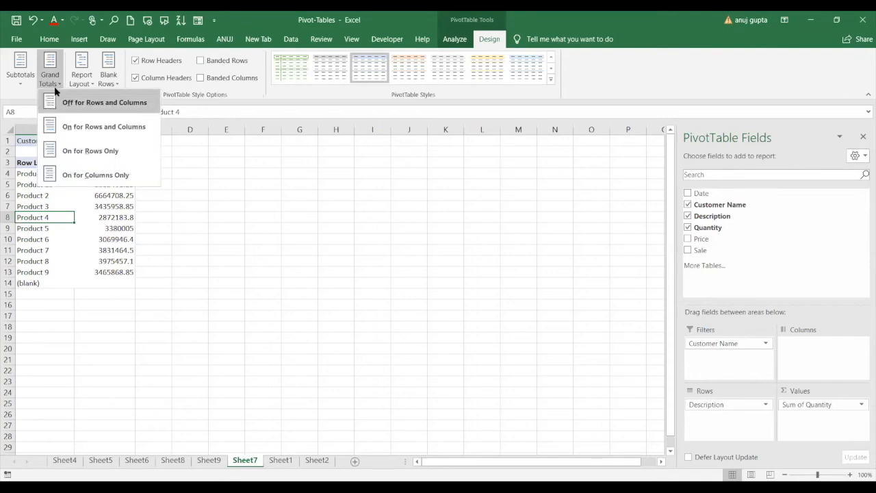
pyautogui.click(125, 127)
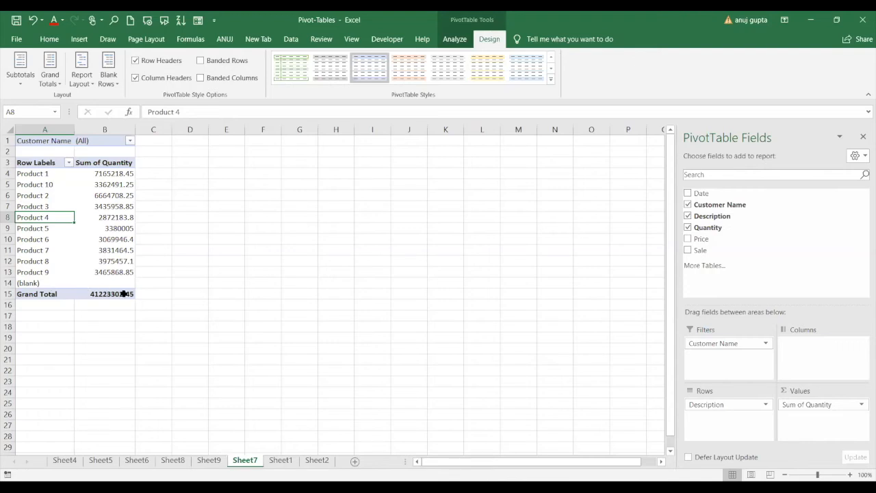
pyautogui.click(59, 85)
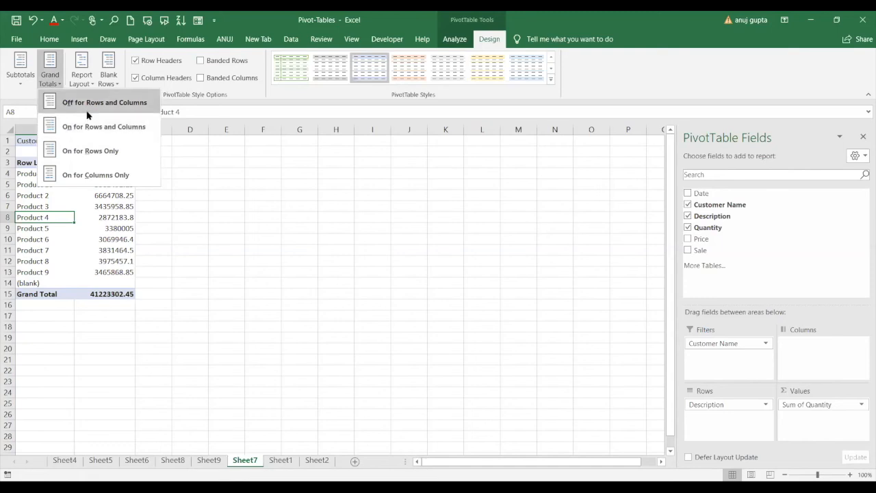
pyautogui.click(87, 115)
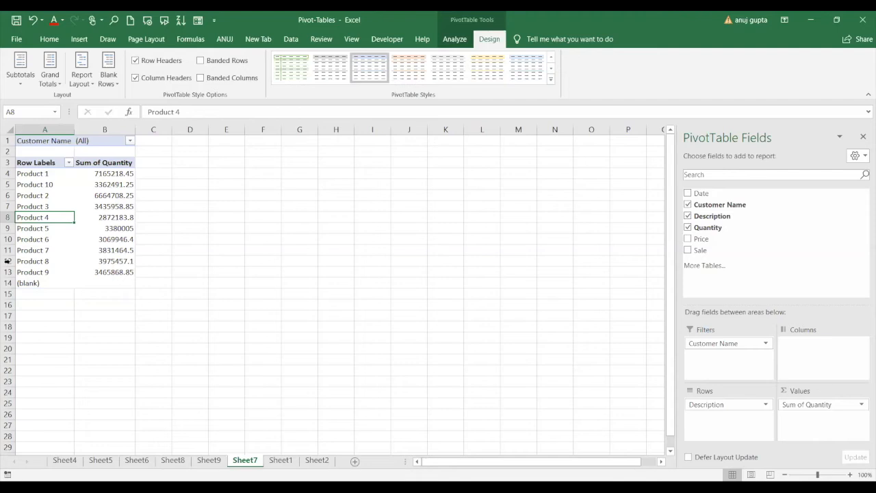
# Step: Show the detail records behind Product 10's quantity on a new sheet, look through the earlier sheets and return to Sheet7
pyautogui.moveTo(117, 254)
pyautogui.doubleClick(104, 184)
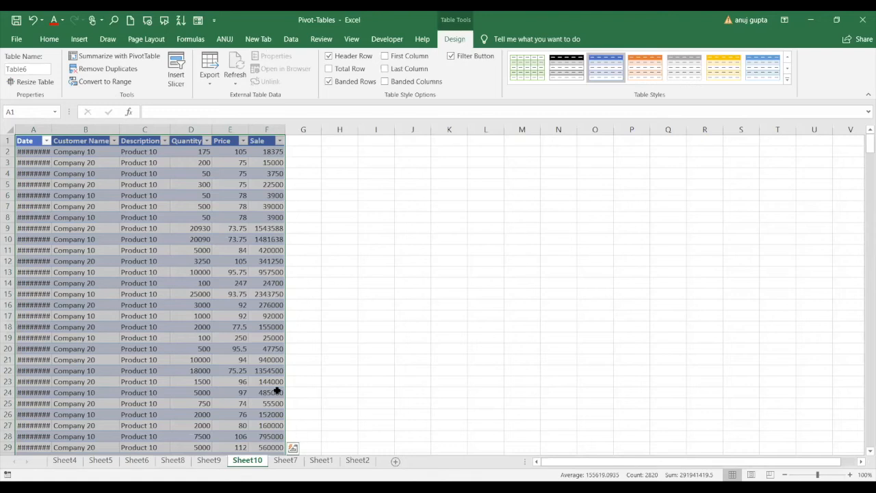
pyautogui.click(210, 464)
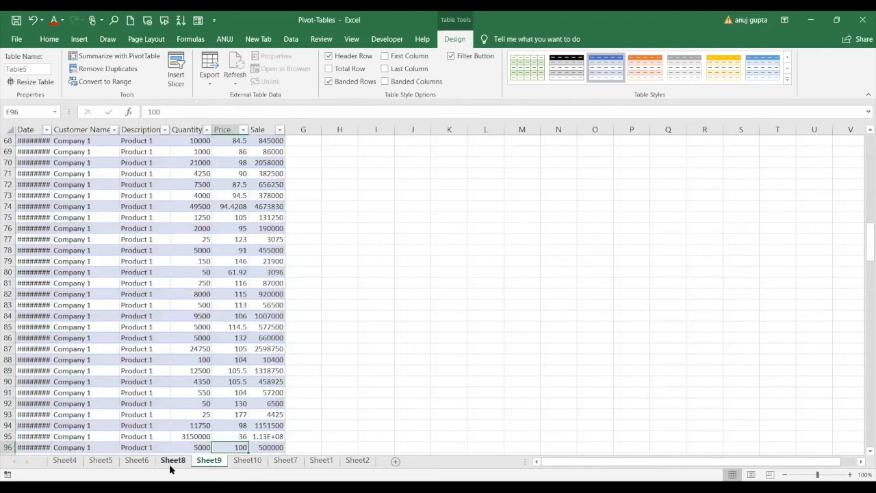
pyautogui.click(172, 463)
pyautogui.click(130, 461)
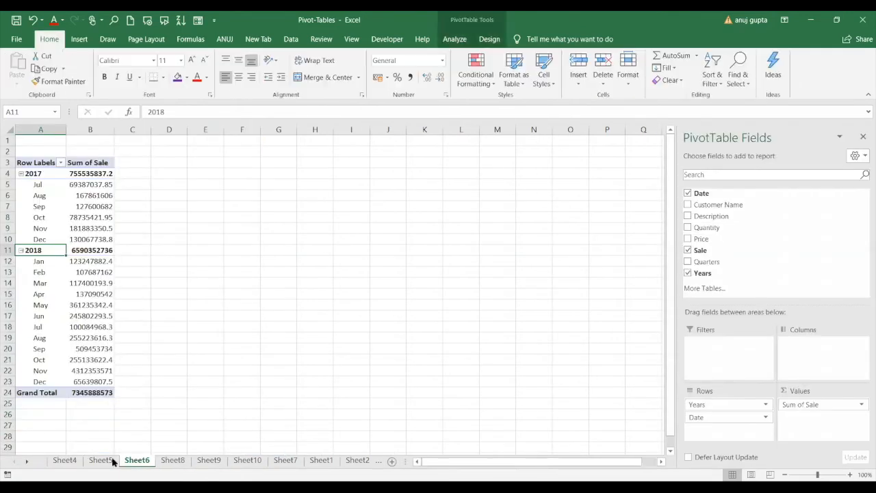
pyautogui.click(96, 462)
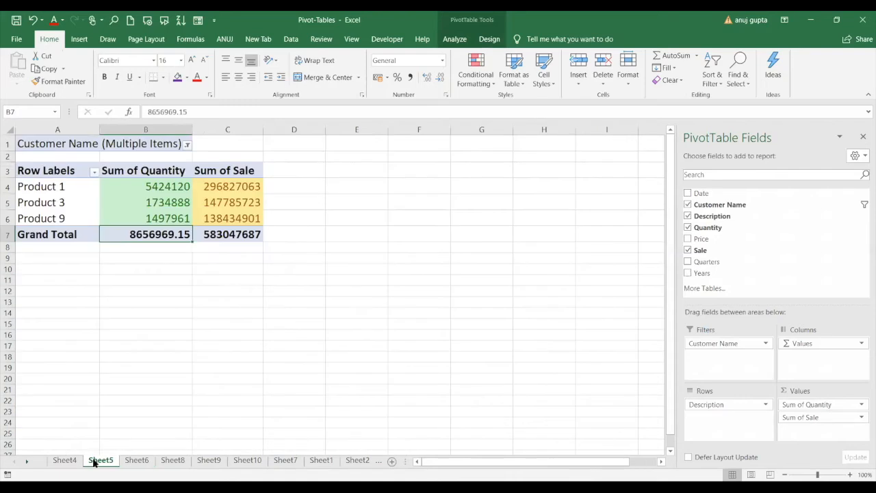
pyautogui.click(286, 461)
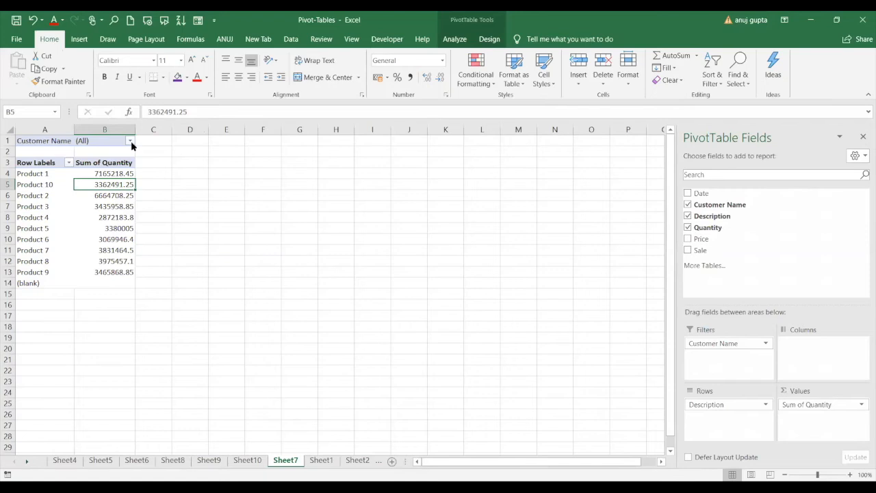
pyautogui.click(454, 41)
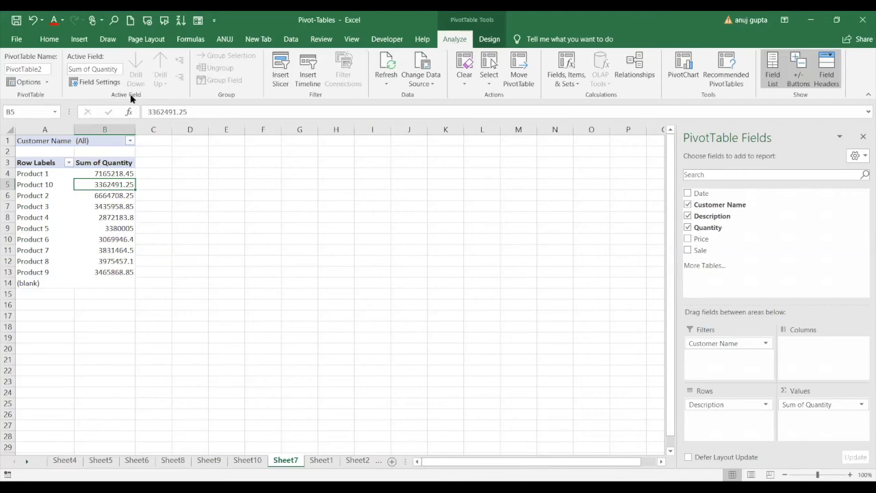
pyautogui.click(46, 82)
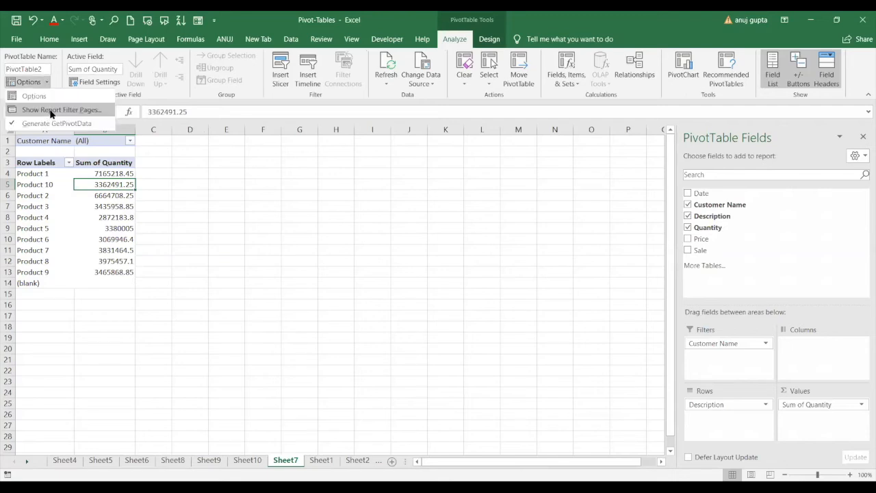
pyautogui.click(90, 111)
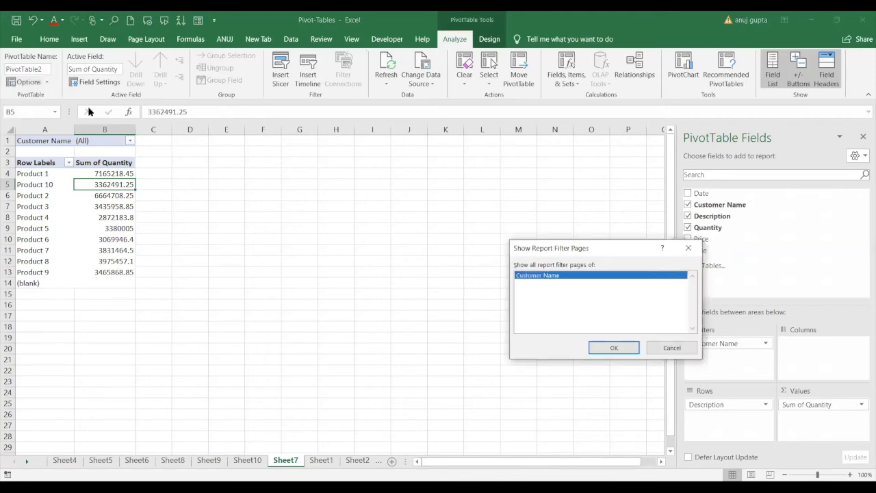
pyautogui.click(664, 350)
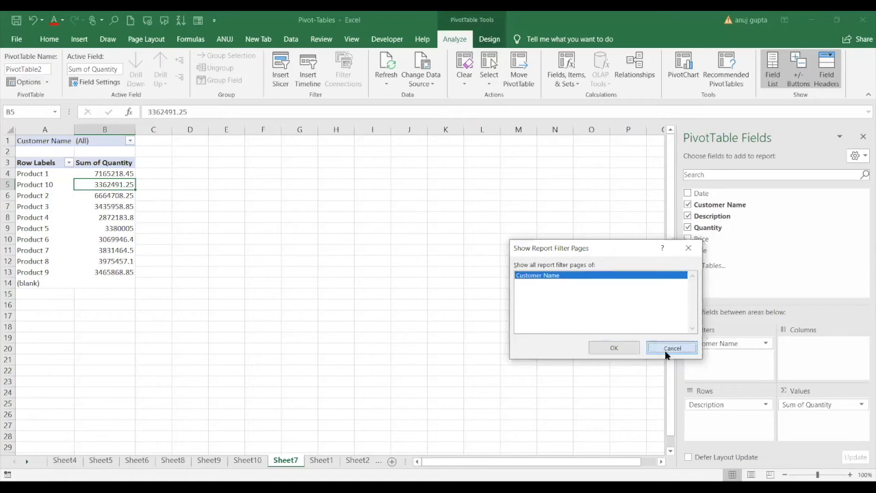
# Step: Keep all customers selected in Sheet7's Customer Name filter and create the report filter pages for Customer Name
pyautogui.click(129, 141)
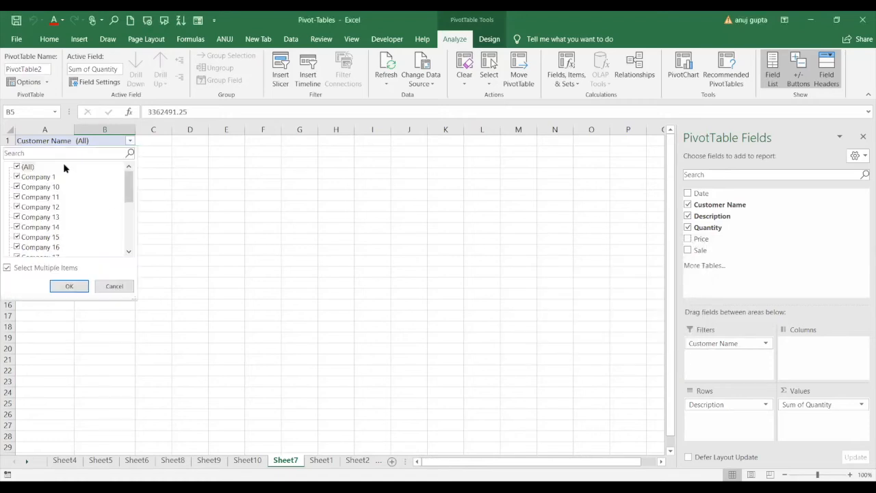
pyautogui.click(82, 288)
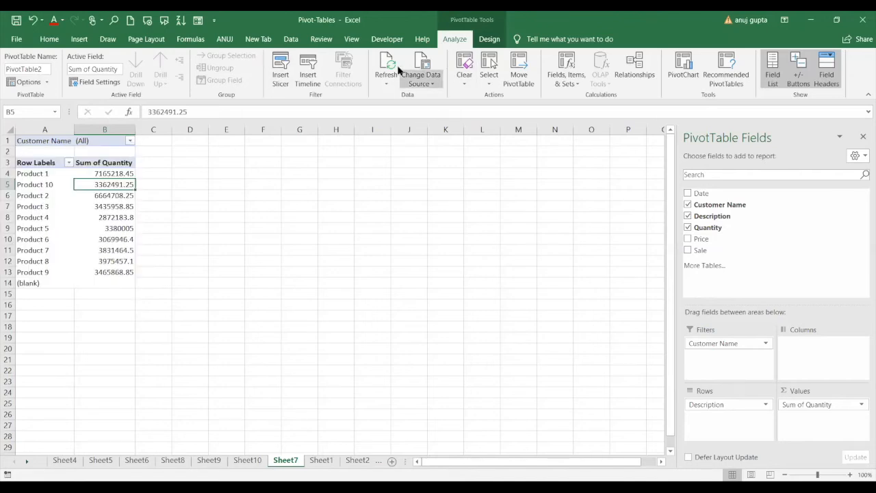
pyautogui.click(48, 82)
pyautogui.click(48, 110)
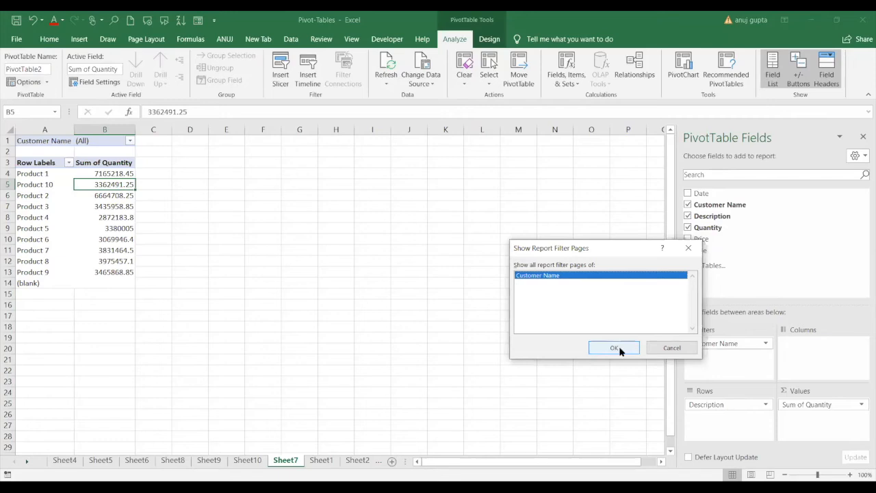
pyautogui.click(620, 349)
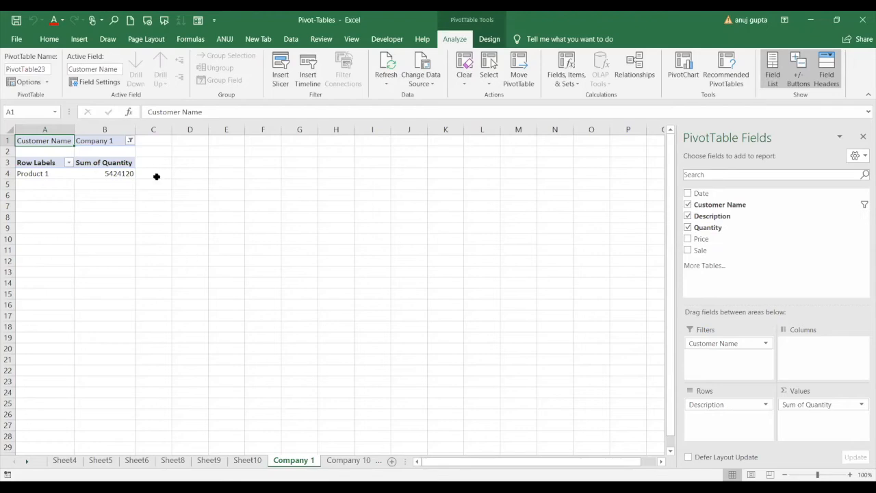
# Step: Filter the PivotTable on the Company 1 sheet by the customer Company 13
pyautogui.click(130, 140)
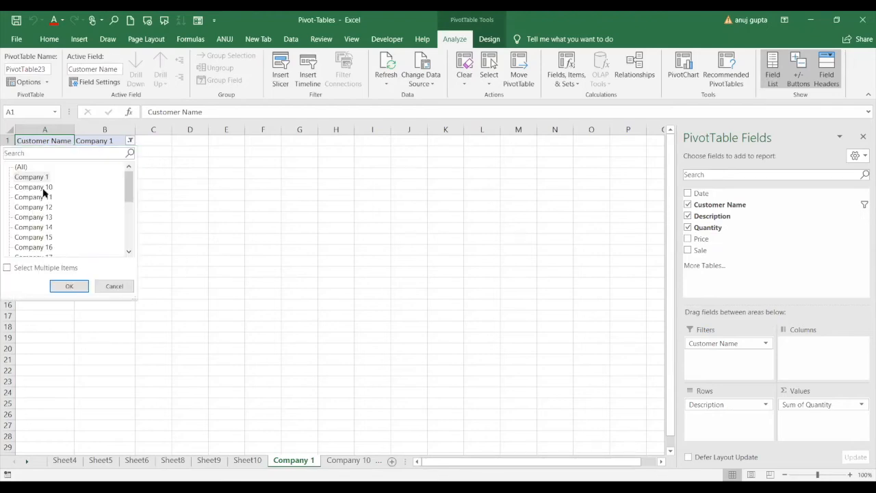
pyautogui.click(43, 187)
pyautogui.click(42, 206)
pyautogui.click(49, 217)
pyautogui.click(78, 286)
# Step: Set the Customer Name filter on the Company 1 sheet to Company 11
pyautogui.click(130, 140)
pyautogui.click(49, 197)
pyautogui.click(79, 285)
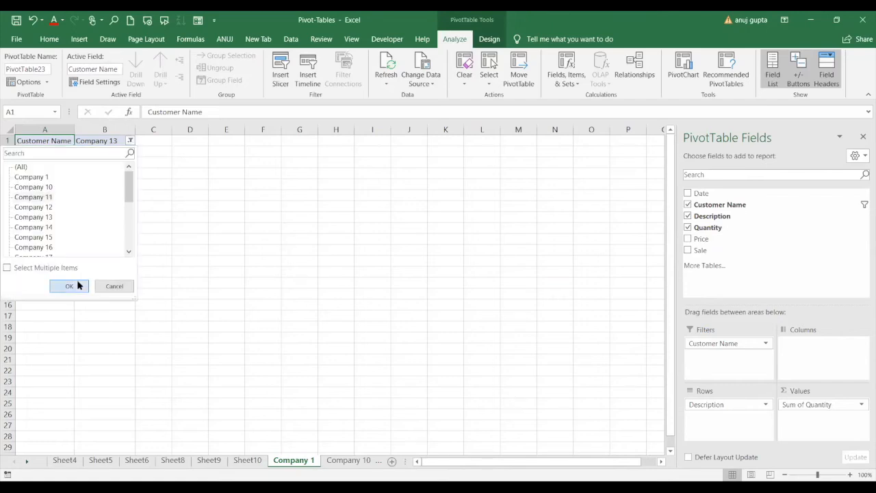
pyautogui.click(47, 83)
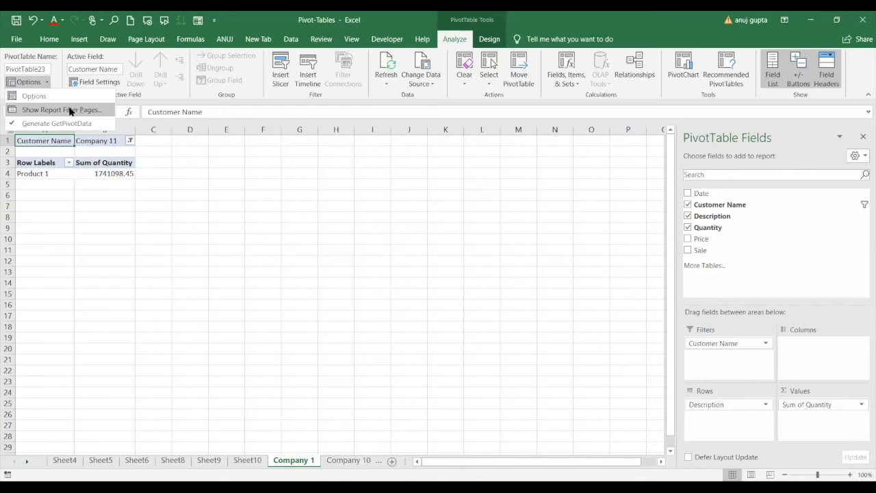
pyautogui.click(71, 111)
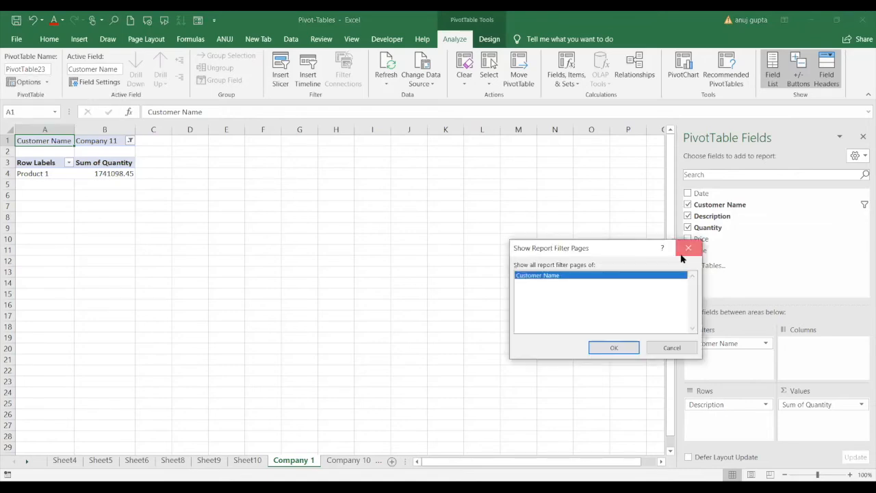
pyautogui.click(682, 256)
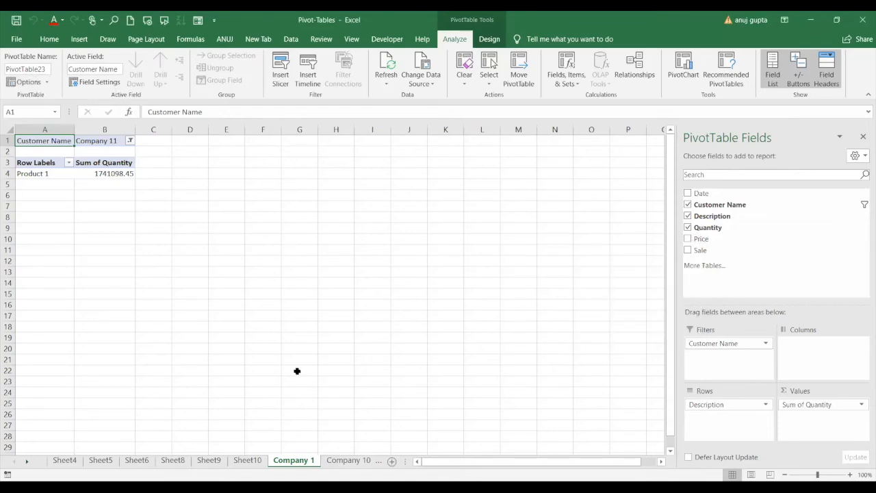
# Step: Look through Sheet10, Sheet9 and the customer sheets from Company 1 to Company 12
pyautogui.click(247, 460)
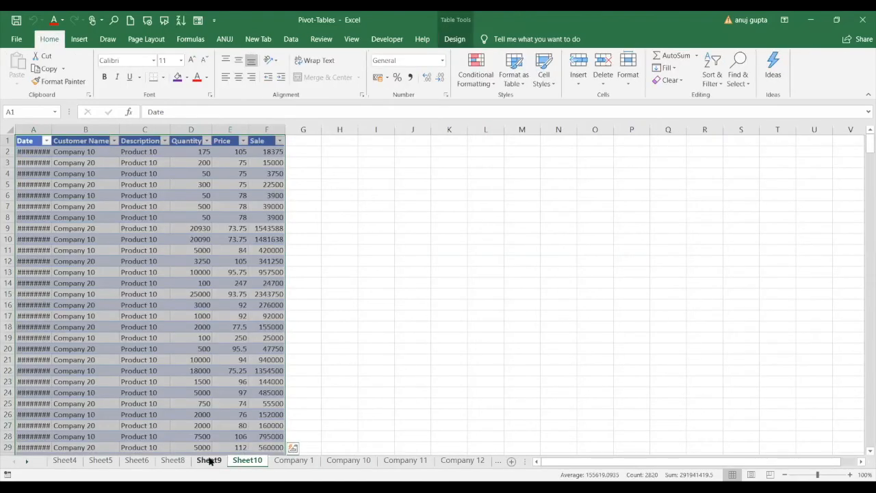
pyautogui.click(209, 461)
pyautogui.click(258, 461)
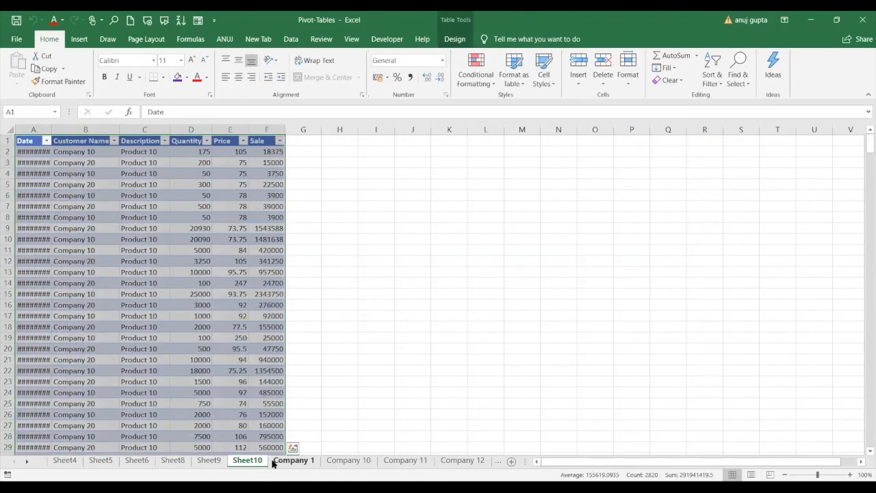
pyautogui.click(287, 460)
pyautogui.click(350, 461)
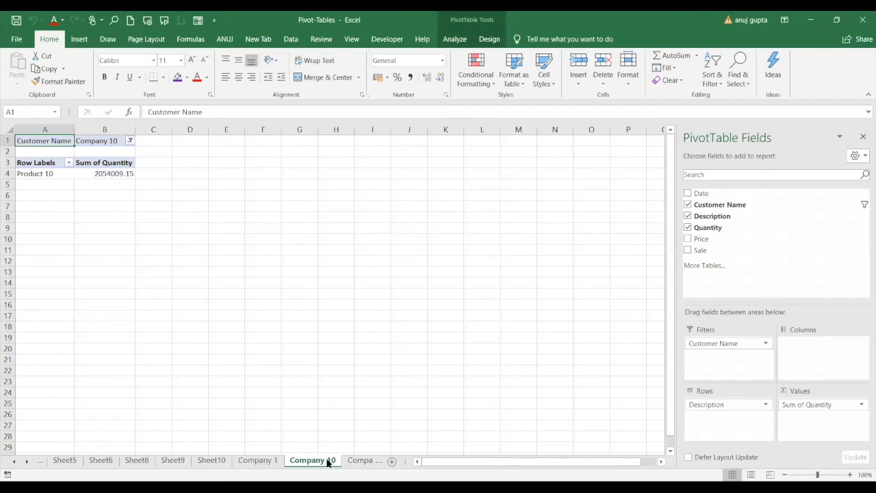
pyautogui.click(361, 461)
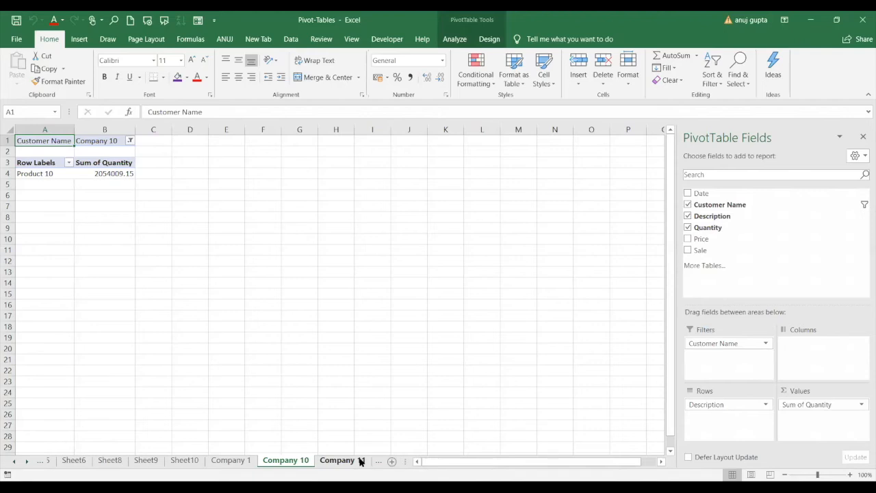
pyautogui.click(271, 461)
pyautogui.click(329, 462)
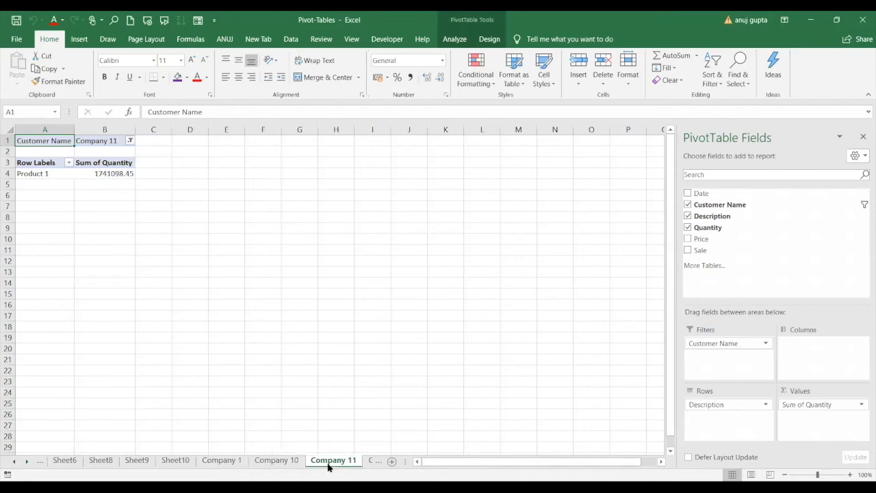
pyautogui.click(375, 462)
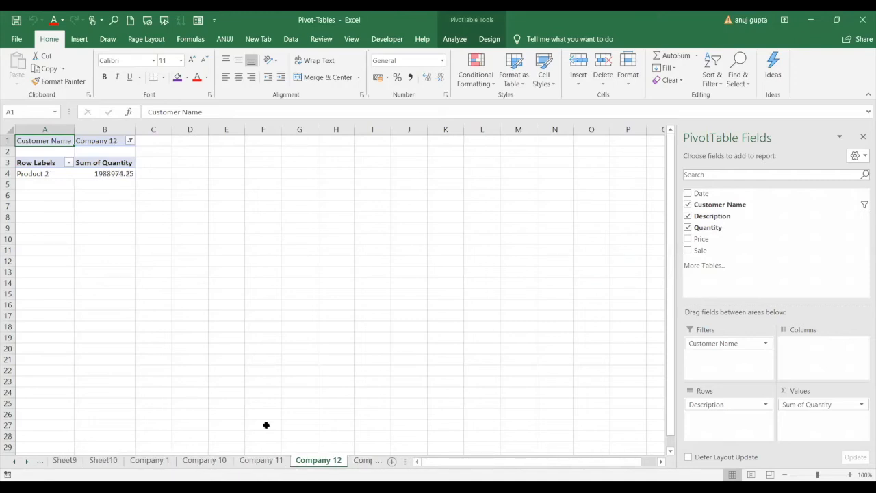
# Step: Go back through the earlier sheets from Sheet10 to Sheet4 and view Sheet6 and Sheet8 again
pyautogui.click(101, 461)
pyautogui.click(64, 462)
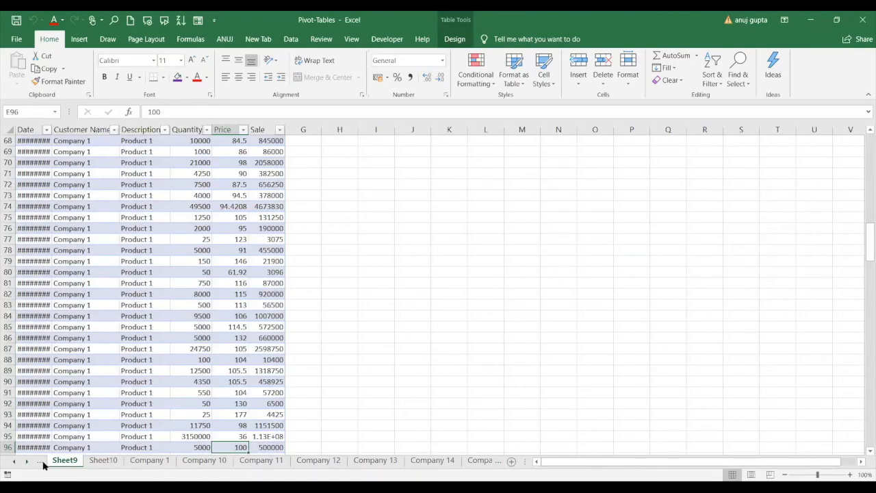
pyautogui.click(42, 463)
pyautogui.click(42, 463)
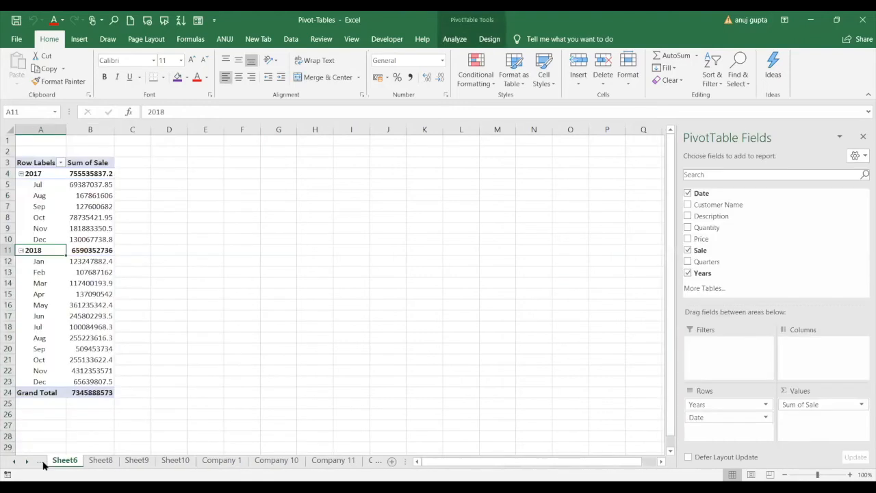
pyautogui.click(43, 463)
pyautogui.click(43, 463)
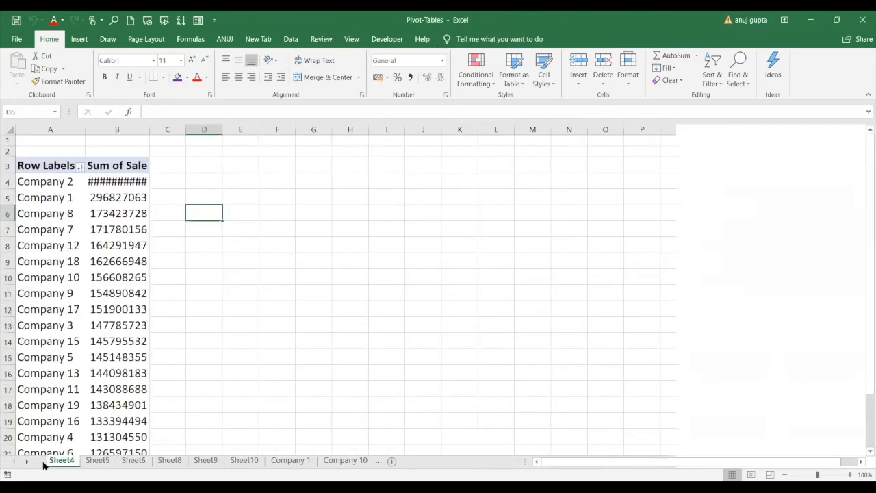
pyautogui.click(128, 464)
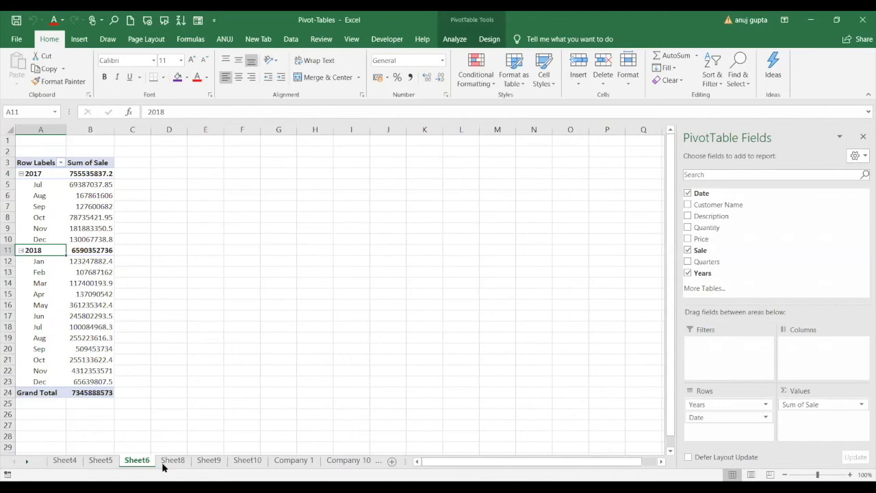
pyautogui.click(171, 461)
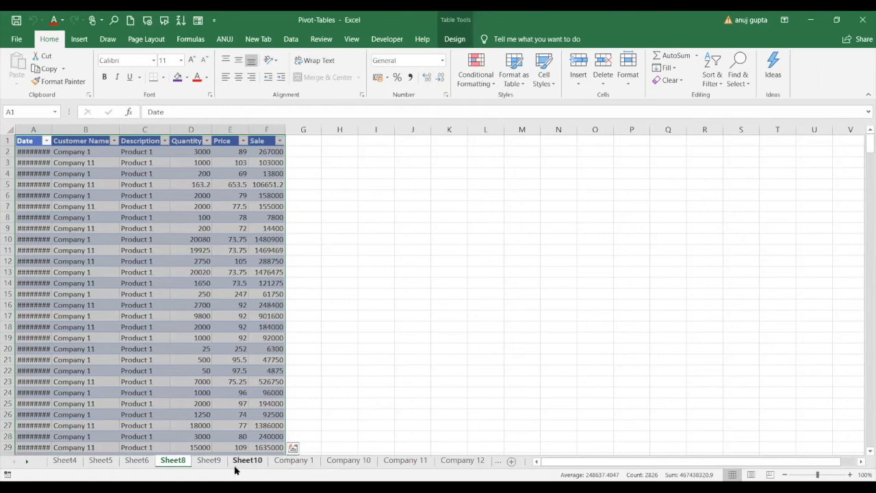
# Step: Return to the product quantity PivotTable on Sheet7, past all the generated customer sheets
pyautogui.click(26, 465)
pyautogui.click(26, 466)
pyautogui.click(39, 465)
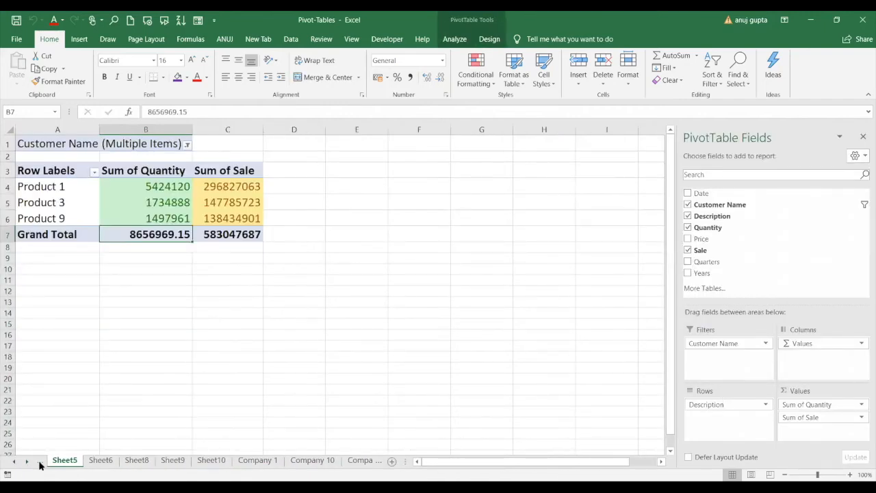
pyautogui.rightClick(41, 466)
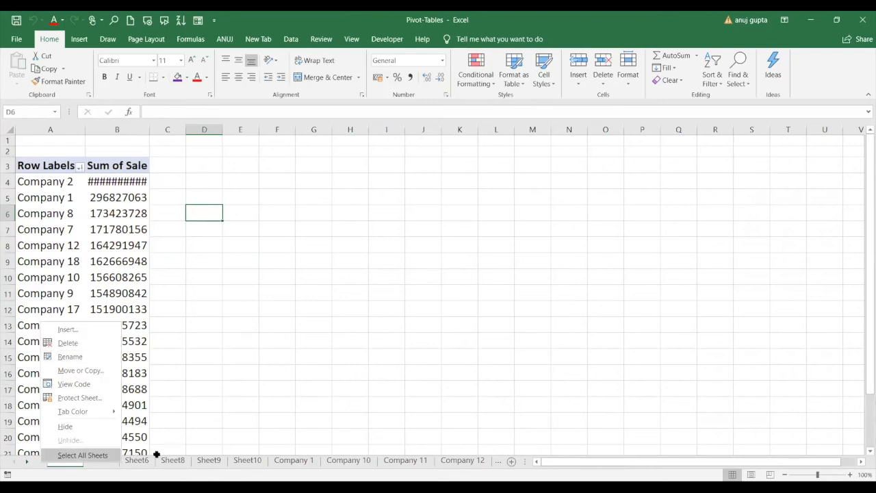
pyautogui.press('Escape')
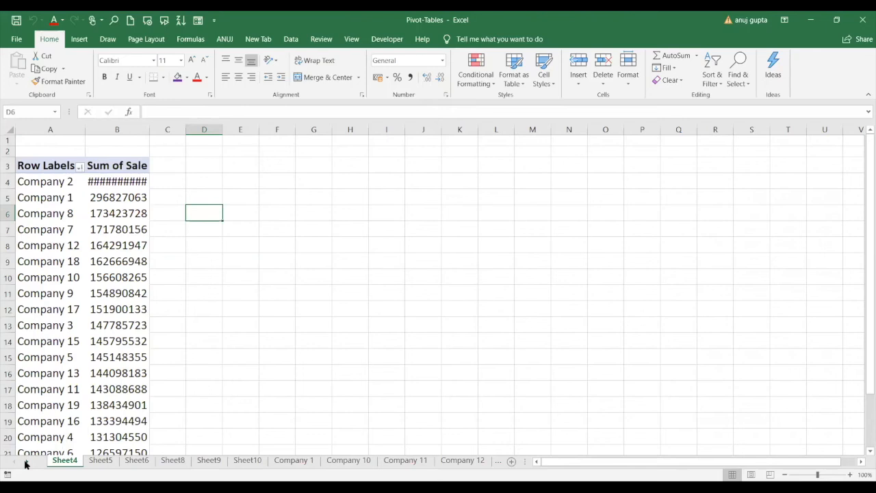
pyautogui.moveTo(25, 464); pyautogui.dragTo(26, 464)
pyautogui.click(358, 466)
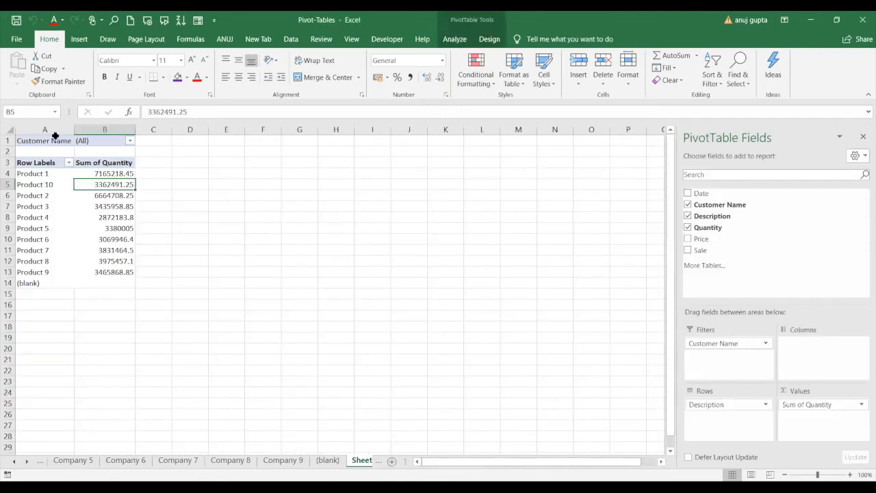
# Step: Look through the customers listed in Sheet7's Customer Name filter and leave the selection as it is
pyautogui.click(131, 143)
pyautogui.moveTo(128, 197); pyautogui.dragTo(131, 163)
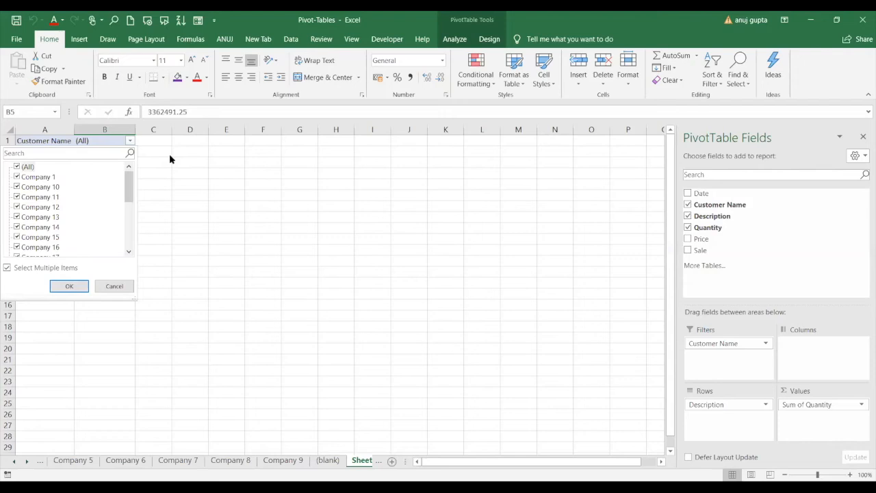
pyautogui.click(143, 141)
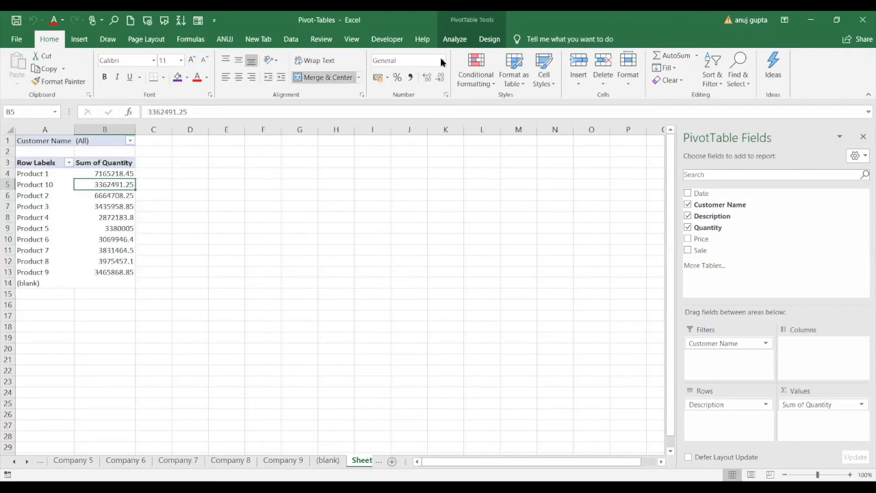
pyautogui.click(454, 39)
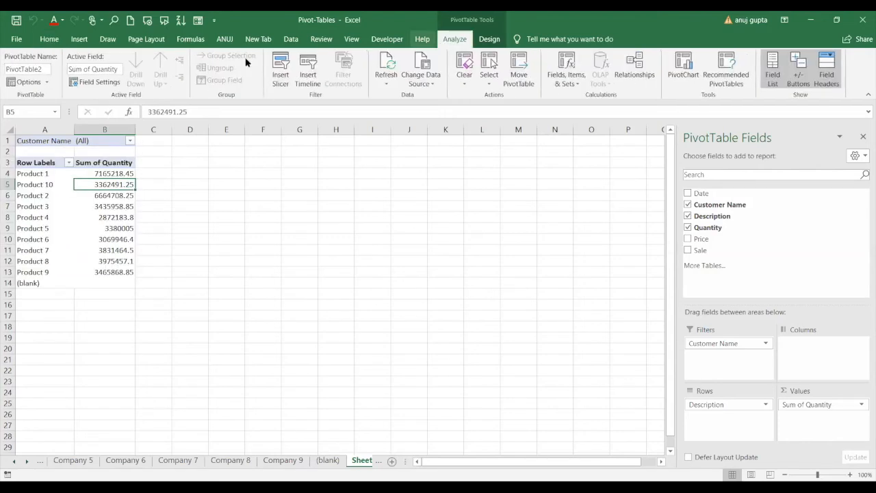
pyautogui.click(38, 84)
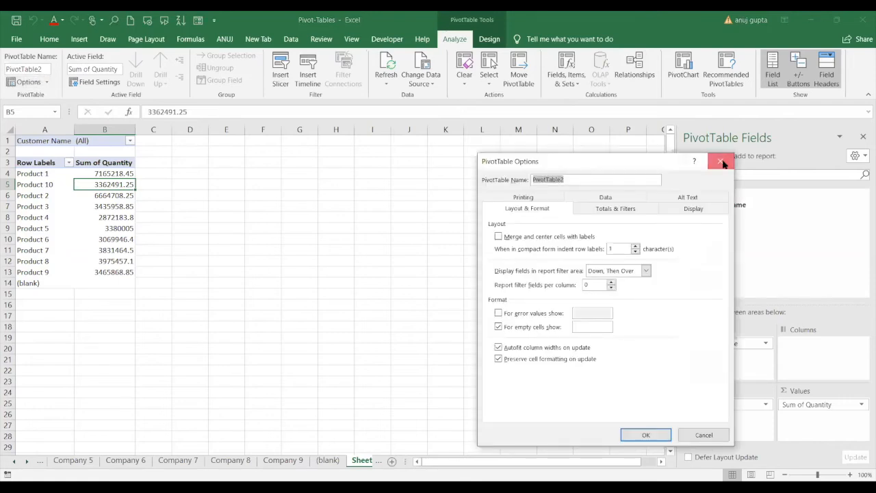
pyautogui.click(722, 162)
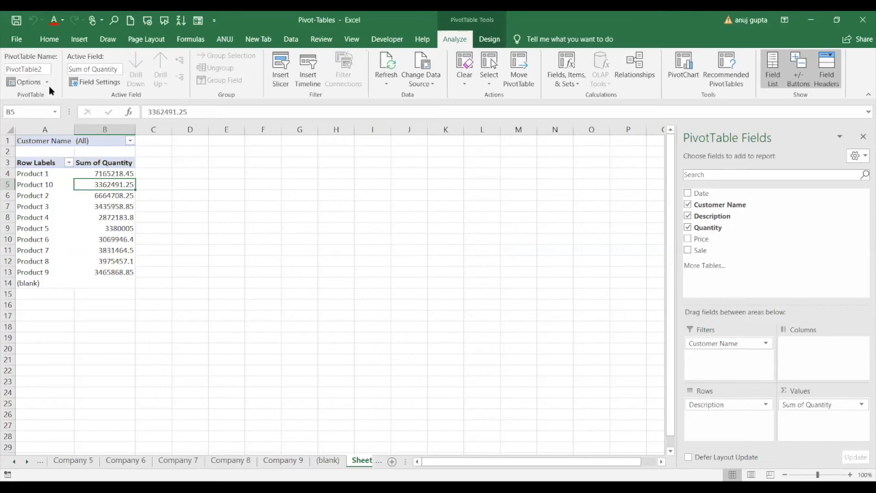
# Step: Generate a separate report filter page for every Customer Name from the Sheet7 PivotTable again
pyautogui.click(47, 83)
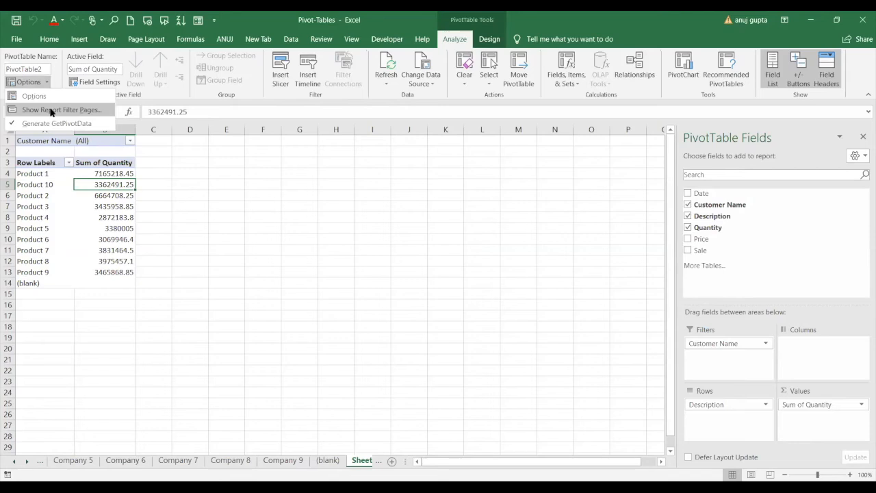
pyautogui.click(51, 112)
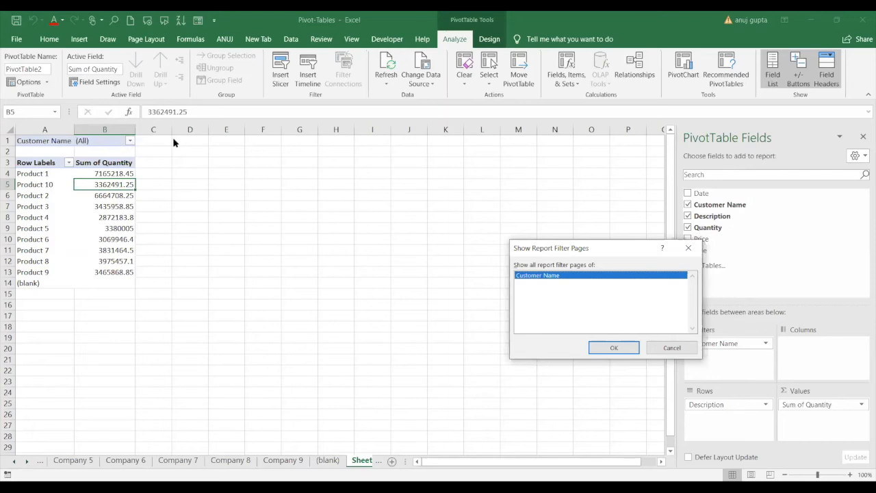
pyautogui.click(616, 349)
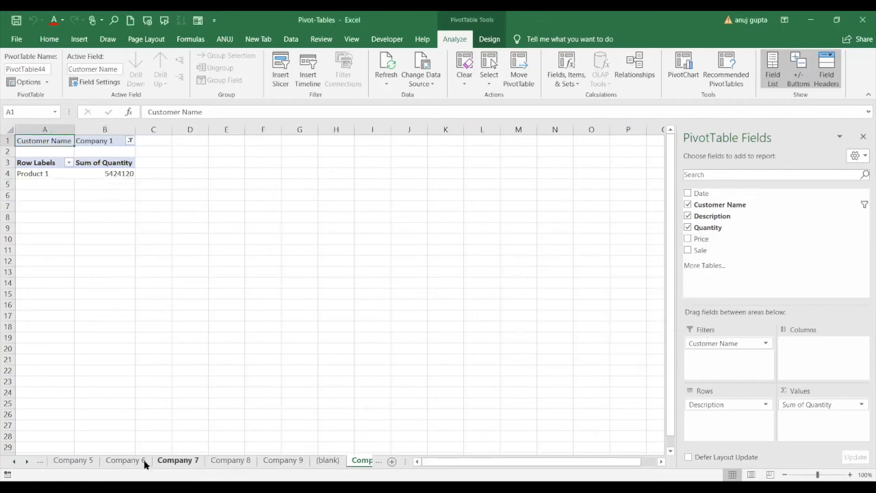
# Step: Look through the customer sheets from Company 5 to Company 9
pyautogui.click(82, 460)
pyautogui.click(114, 462)
pyautogui.click(176, 463)
pyautogui.click(230, 465)
pyautogui.click(280, 463)
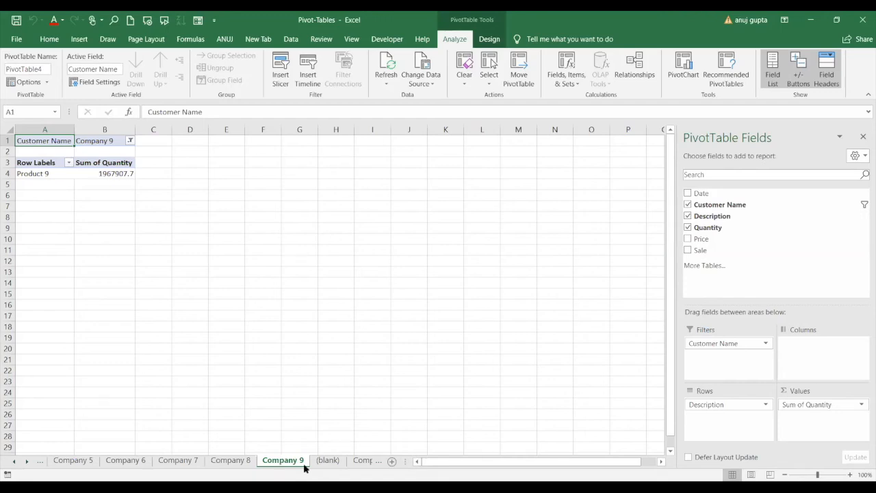
# Step: Page forward through the remaining generated customer sheets, past Sheet7 to the last sheets of the workbook
pyautogui.click(380, 463)
pyautogui.click(380, 463)
pyautogui.click(380, 463)
pyautogui.click(380, 462)
pyautogui.click(381, 462)
pyautogui.click(380, 462)
pyautogui.click(380, 462)
pyautogui.click(380, 462)
pyautogui.click(381, 463)
pyautogui.click(381, 463)
pyautogui.click(380, 463)
pyautogui.click(381, 462)
pyautogui.click(381, 463)
pyautogui.click(381, 462)
pyautogui.click(380, 463)
pyautogui.click(381, 463)
pyautogui.click(381, 462)
pyautogui.click(381, 463)
pyautogui.click(381, 462)
pyautogui.click(381, 463)
pyautogui.click(381, 463)
pyautogui.click(381, 462)
pyautogui.click(381, 463)
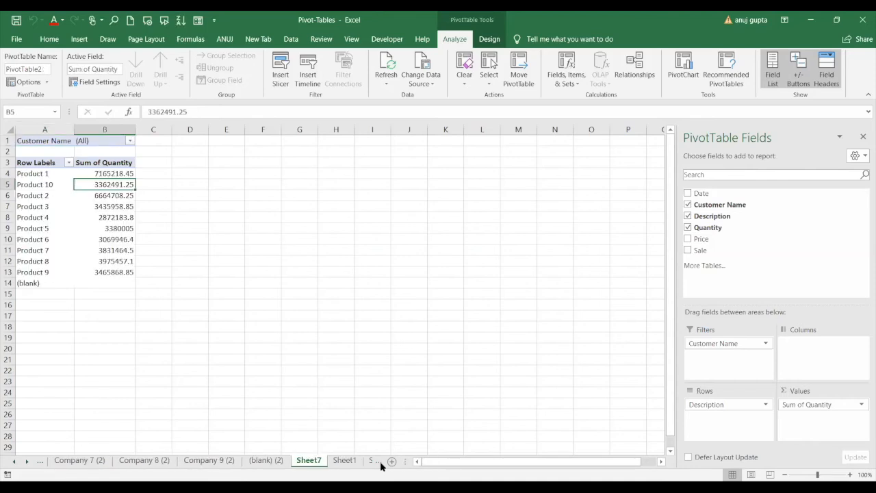
pyautogui.click(381, 463)
pyautogui.click(380, 463)
# Step: In the Sheet7 PivotTable, move the Description field from the rows area to the columns area
pyautogui.click(244, 460)
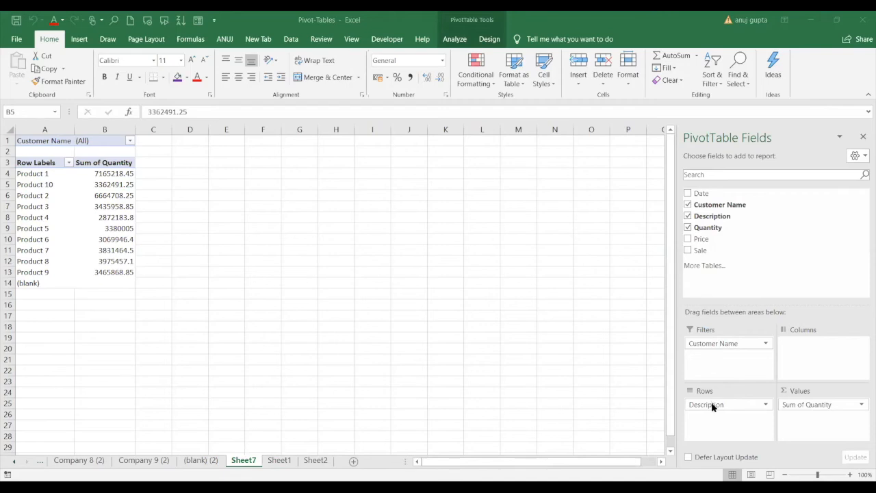
pyautogui.click(793, 355)
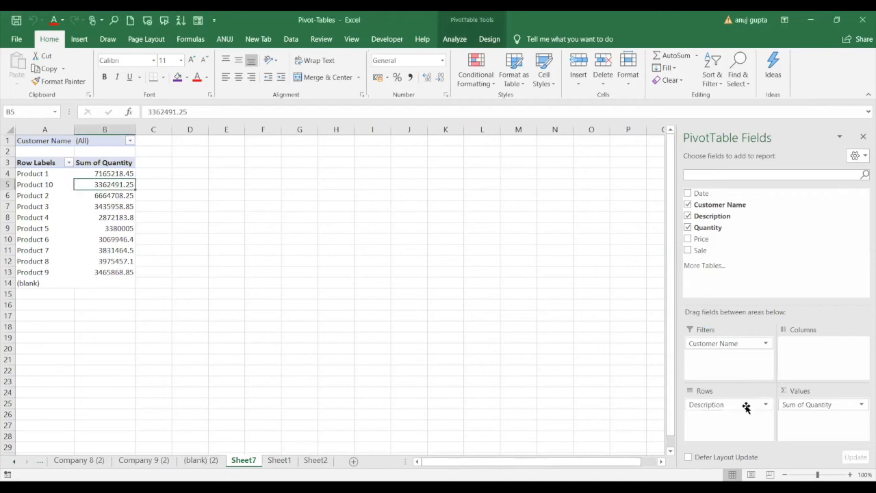
pyautogui.moveTo(745, 405); pyautogui.dragTo(806, 362)
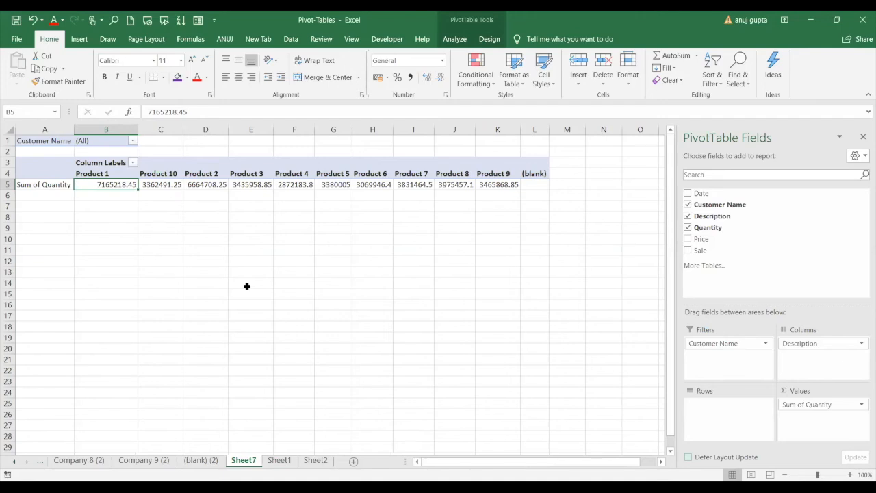
pyautogui.moveTo(91, 280); pyautogui.dragTo(257, 357)
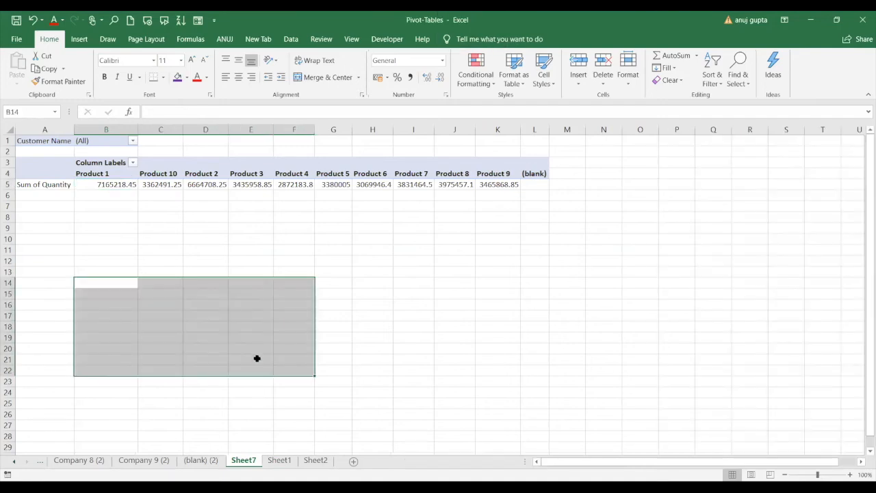
pyautogui.moveTo(105, 295); pyautogui.dragTo(104, 376)
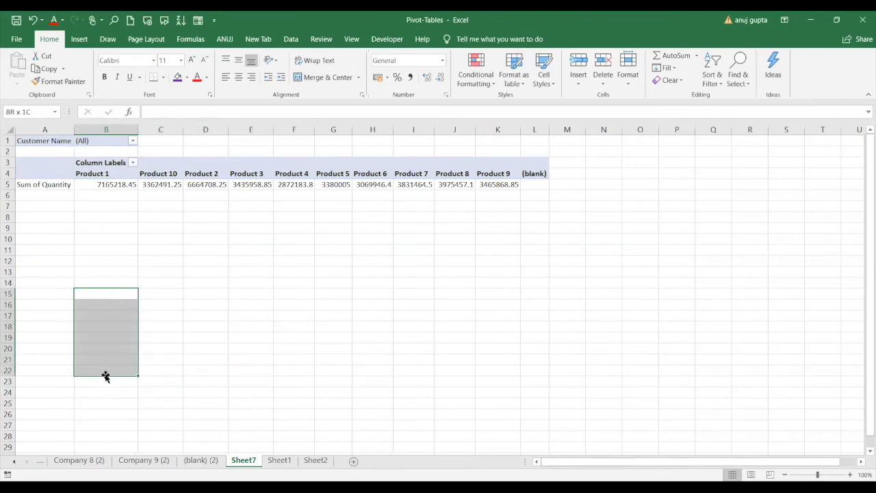
pyautogui.moveTo(144, 291); pyautogui.dragTo(244, 294)
pyautogui.moveTo(147, 306); pyautogui.dragTo(245, 386)
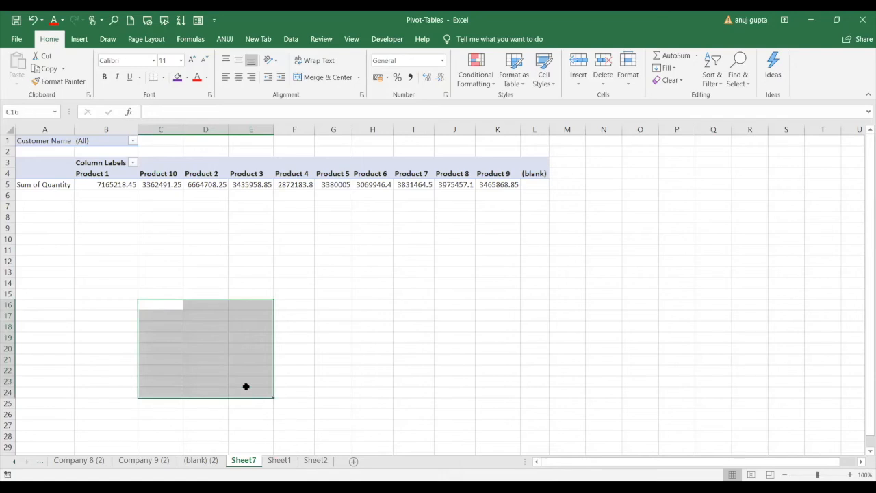
pyautogui.click(158, 325)
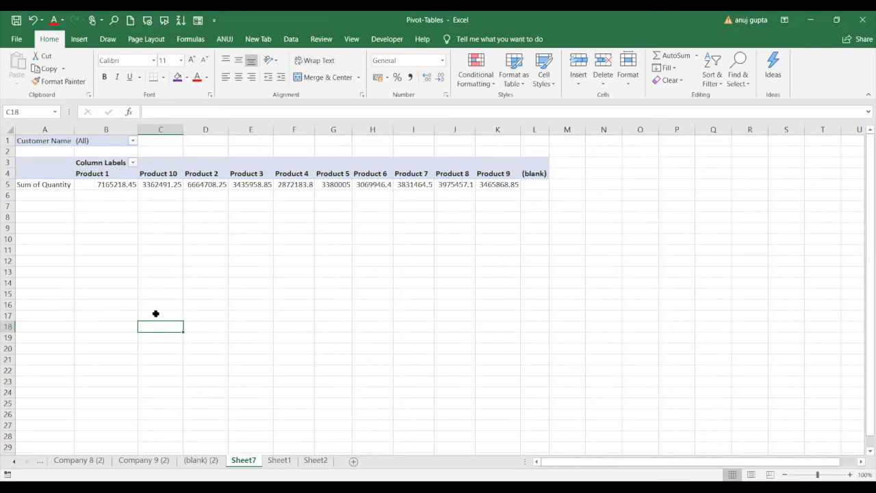
pyautogui.moveTo(156, 314); pyautogui.dragTo(161, 395)
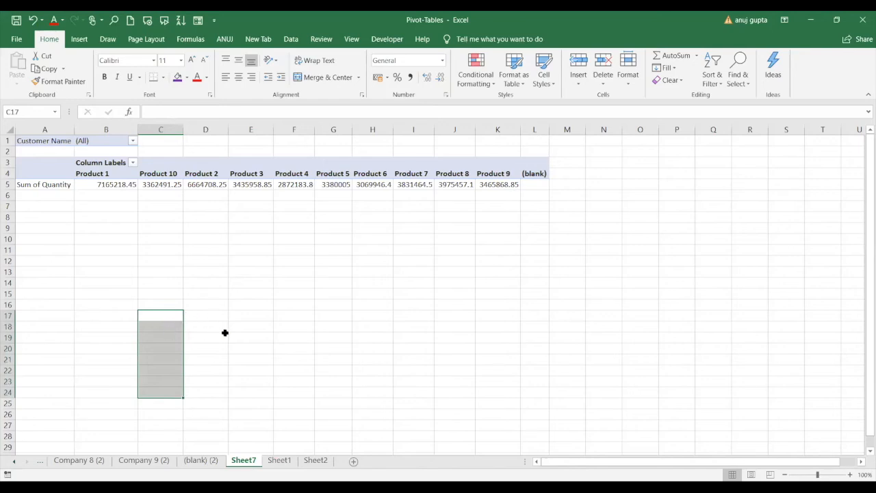
pyautogui.moveTo(205, 304); pyautogui.dragTo(301, 309)
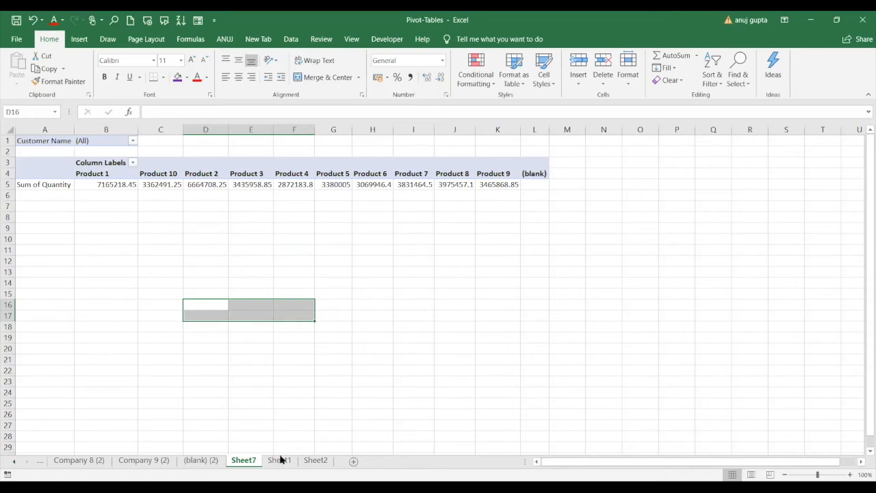
# Step: Create a PivotTable on a new worksheet from the Sheet1 data range $B$3:$G$4697
pyautogui.keyDown('ctrl'); pyautogui.click(220, 461); pyautogui.keyUp('ctrl')
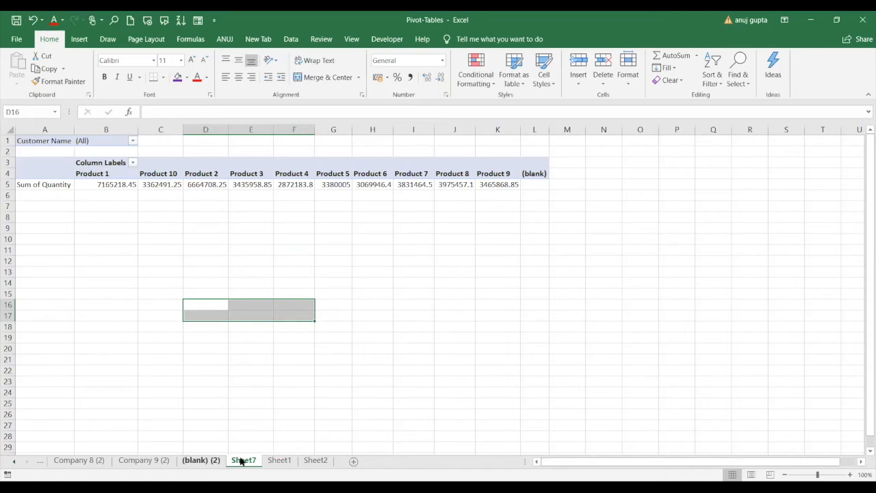
pyautogui.click(279, 460)
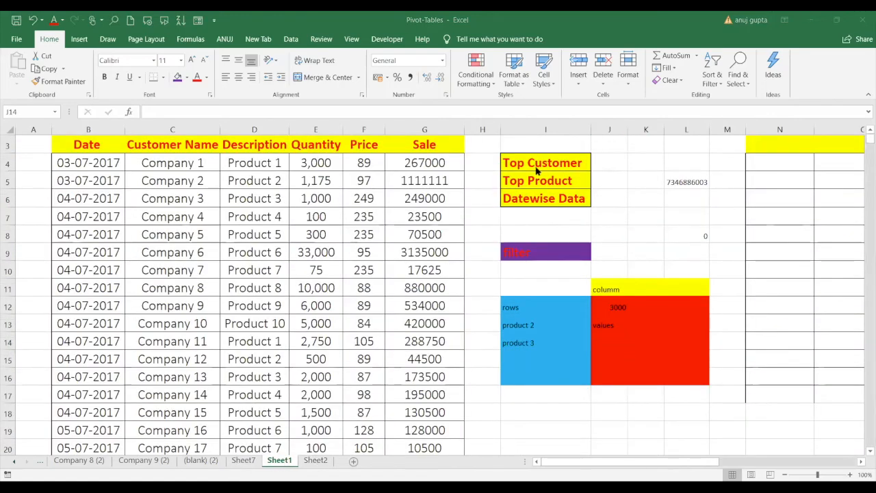
pyautogui.click(187, 324)
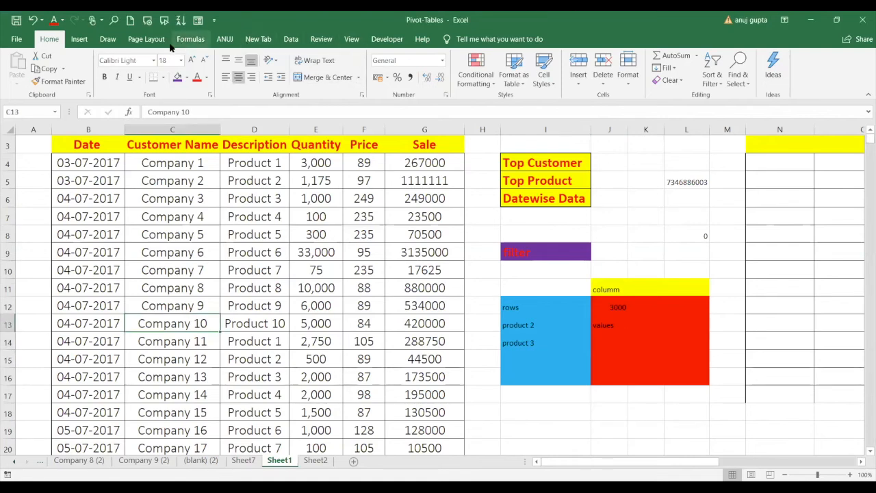
pyautogui.click(87, 44)
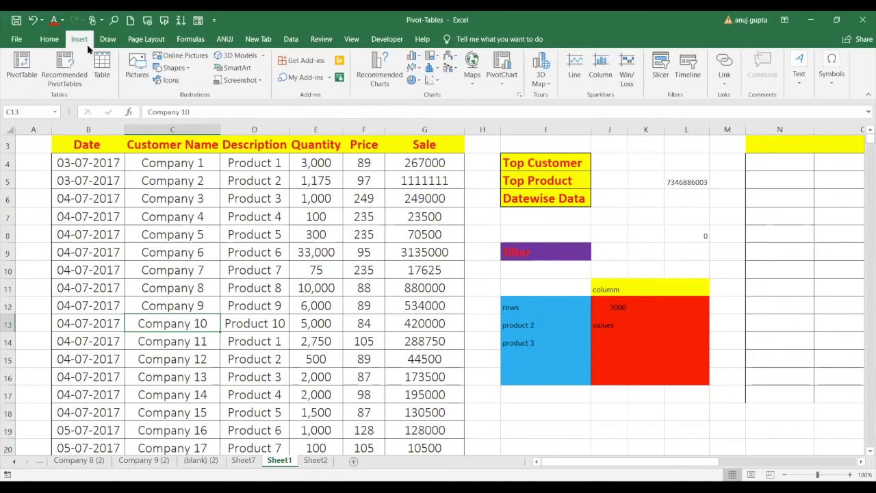
pyautogui.click(21, 74)
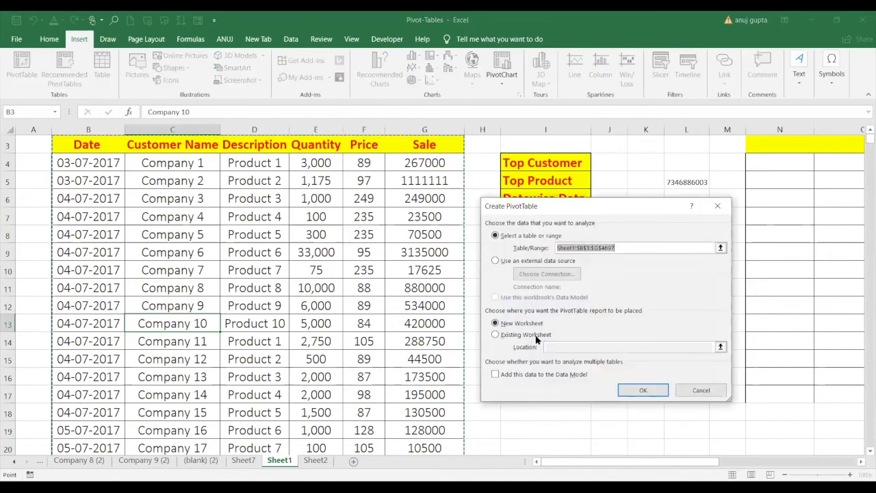
pyautogui.click(643, 390)
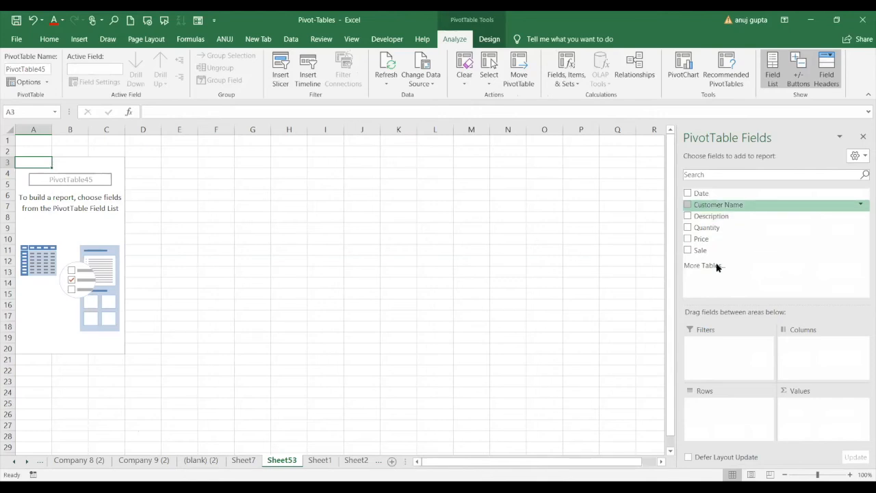
# Step: Put Customer Name and Description in the PivotTable's rows, and Quantity, Price and Sale in its values, in that order
pyautogui.moveTo(718, 204); pyautogui.dragTo(714, 405)
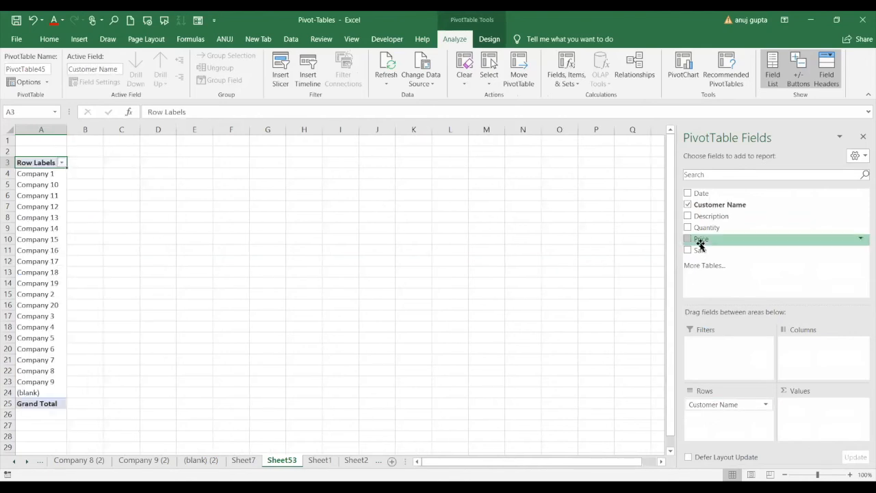
pyautogui.moveTo(700, 245); pyautogui.dragTo(709, 421)
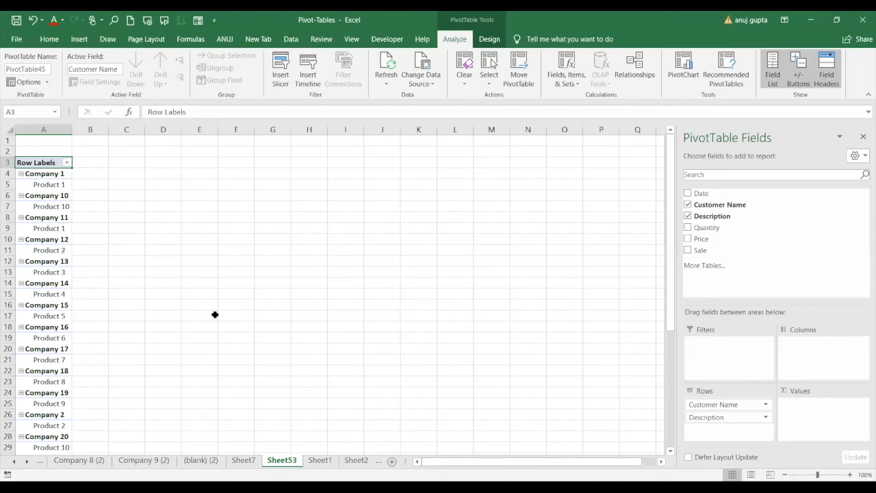
pyautogui.moveTo(215, 314); pyautogui.dragTo(817, 407)
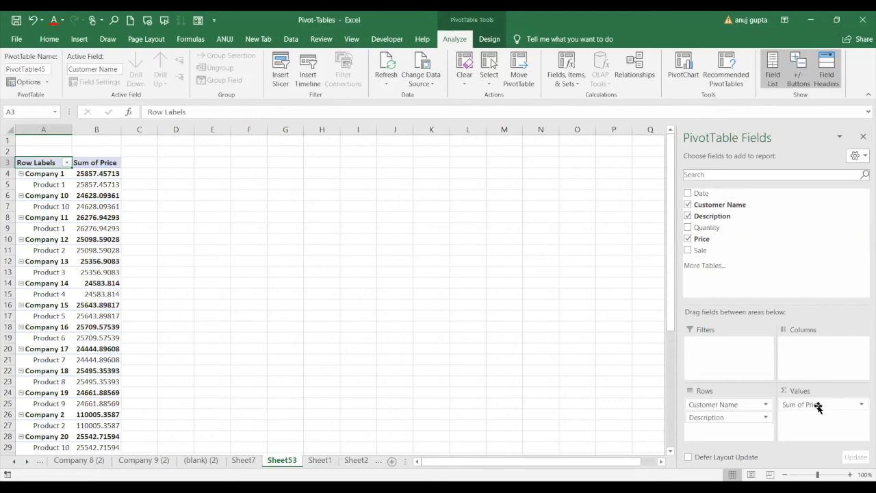
pyautogui.moveTo(704, 248); pyautogui.dragTo(802, 424)
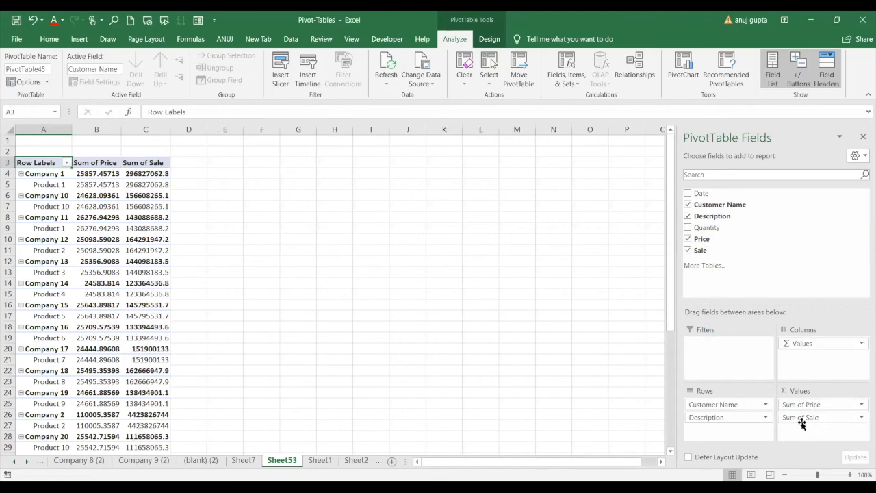
pyautogui.moveTo(695, 237); pyautogui.dragTo(813, 404)
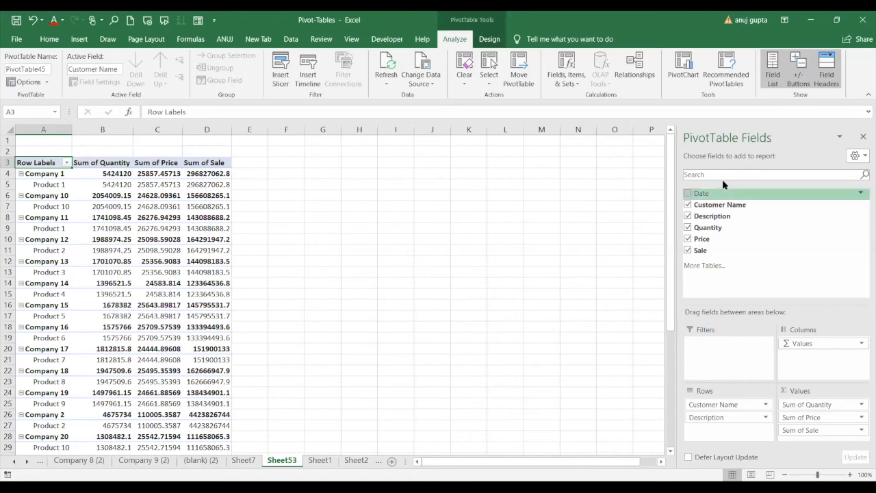
# Step: Add Date as a report filter and filter the PivotTable to 03-07-2017
pyautogui.moveTo(722, 185); pyautogui.dragTo(697, 349)
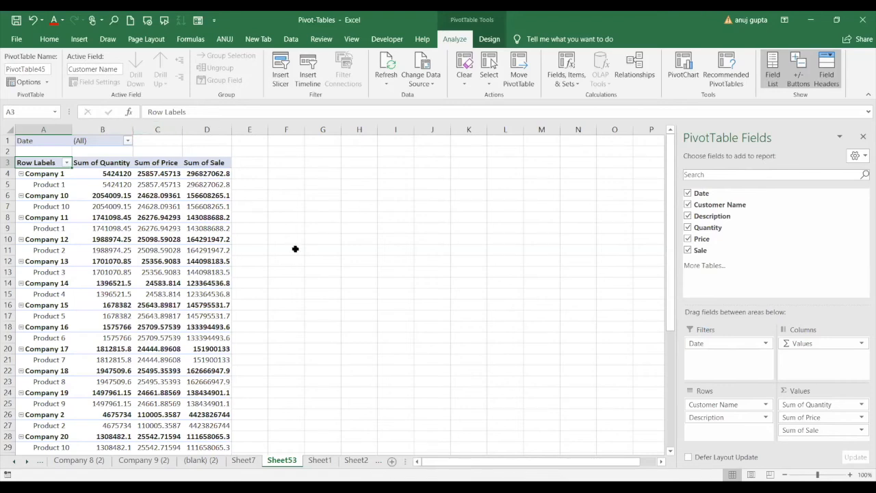
pyautogui.click(129, 141)
pyautogui.click(38, 178)
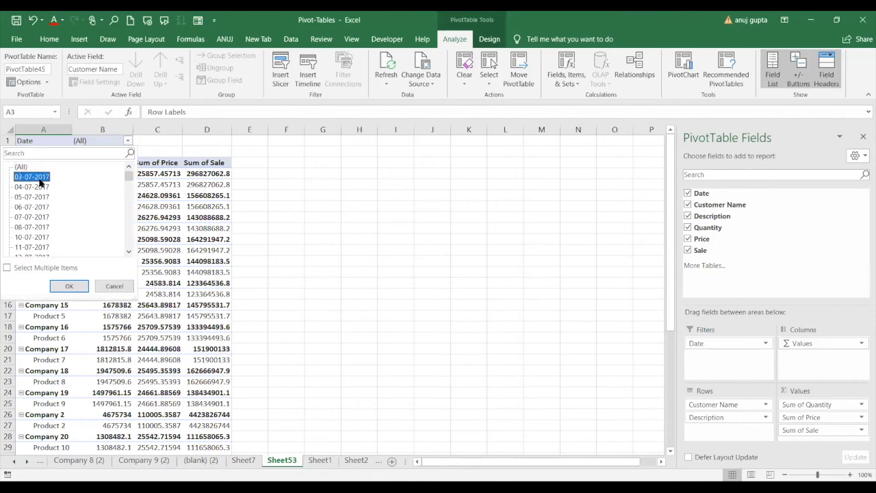
pyautogui.click(69, 288)
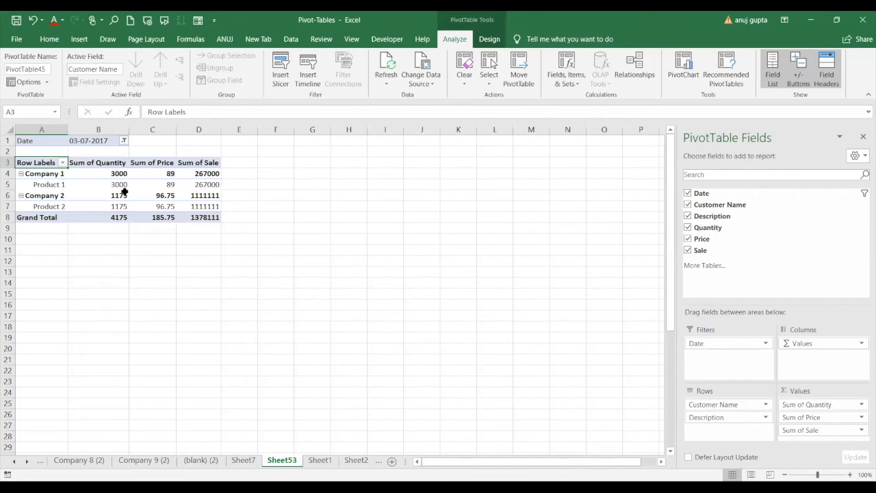
# Step: Change the PivotTable's Date filter to 04-07-2017
pyautogui.moveTo(165, 187)
pyautogui.moveTo(203, 186)
pyautogui.moveTo(203, 203)
pyautogui.click(125, 142)
pyautogui.click(41, 187)
pyautogui.click(72, 286)
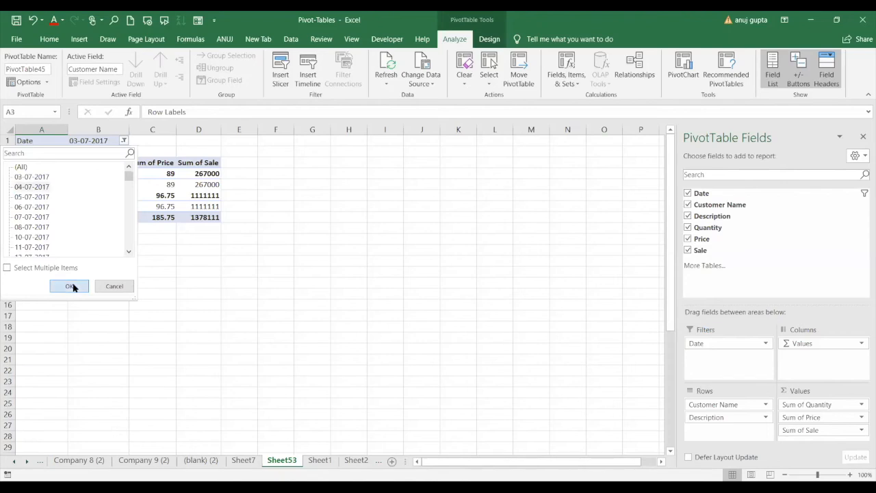
# Step: Look over the whole filtered PivotTable down to its last rows and back to the first row
pyautogui.click(258, 327)
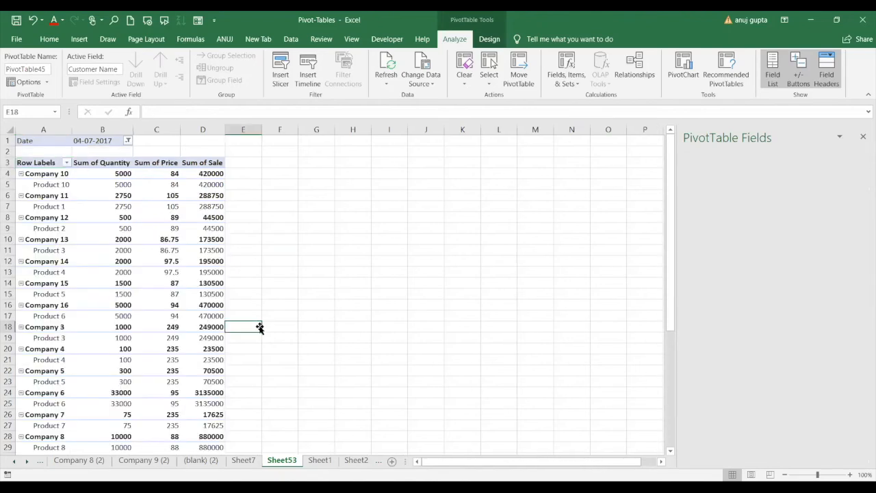
pyautogui.press('Down')
pyautogui.press('Down')
pyautogui.press('Down')
pyautogui.press('Down')
pyautogui.press('Down')
pyautogui.press('Down')
pyautogui.press('Down')
pyautogui.press('Down')
pyautogui.press('Down')
pyautogui.press('Down')
pyautogui.press('Down')
pyautogui.press('Down')
pyautogui.press('Down')
pyautogui.press('Down')
pyautogui.press('Down')
pyautogui.press('Down')
pyautogui.press('Down')
pyautogui.press('Down')
pyautogui.press('Down')
pyautogui.press('Down')
pyautogui.press('Up')
pyautogui.press('Up')
pyautogui.press('Up')
pyautogui.press('Up')
pyautogui.press('Up')
pyautogui.press('Up')
pyautogui.press('Up')
pyautogui.press('Up')
pyautogui.press('Up')
pyautogui.press('Up')
pyautogui.press('Up')
pyautogui.press('Up')
pyautogui.press('Up')
pyautogui.press('Up')
pyautogui.press('Up')
pyautogui.press('Up')
pyautogui.press('Up')
pyautogui.press('Up')
pyautogui.press('Up')
pyautogui.press('Up')
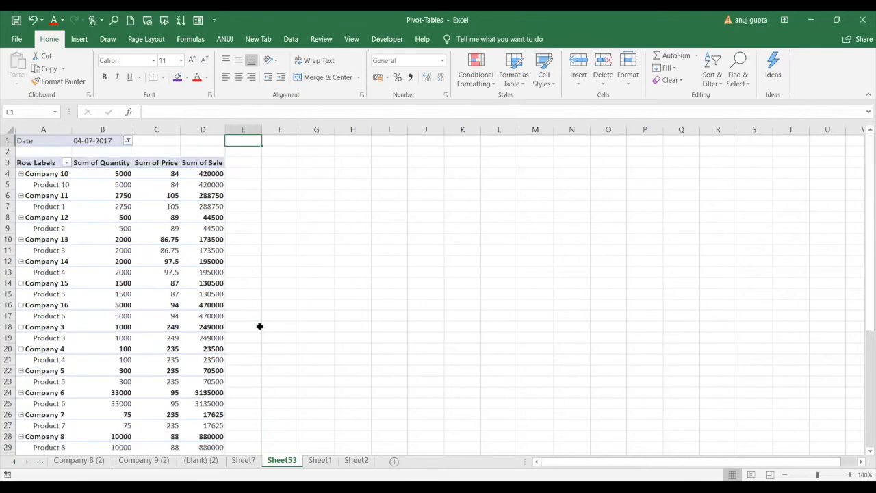
# Step: Collapse the product rows under Company 10 through Company 16, Company 3 and Company 4 in the PivotTable
pyautogui.click(21, 178)
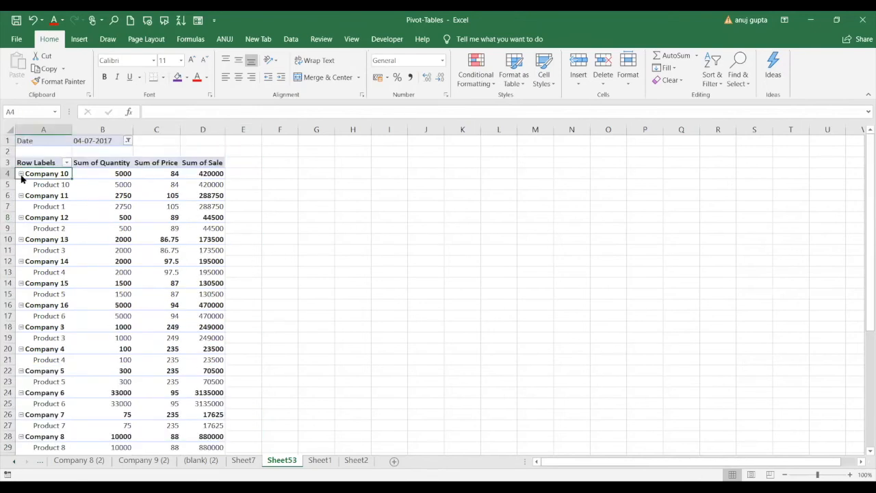
pyautogui.click(22, 175)
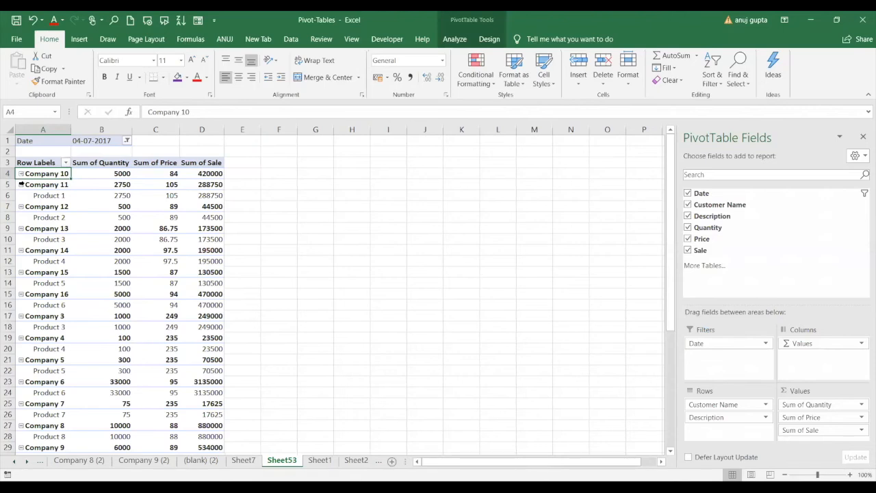
pyautogui.click(21, 185)
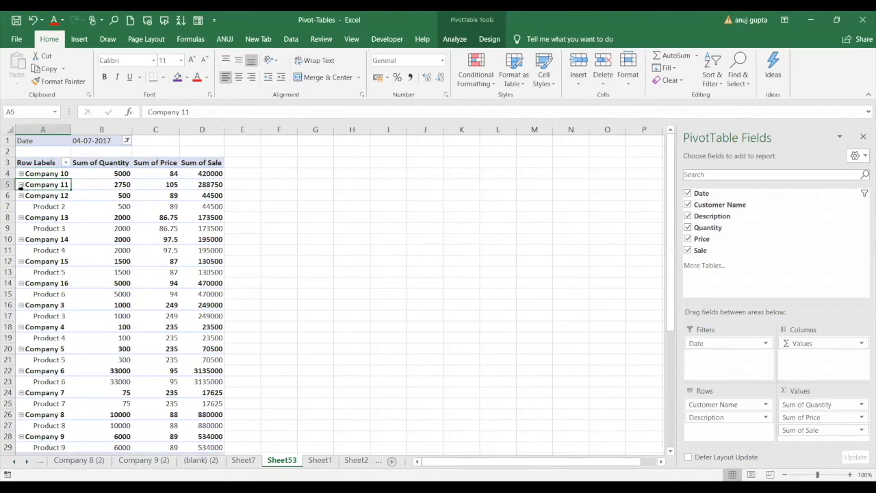
pyautogui.click(21, 195)
pyautogui.click(19, 208)
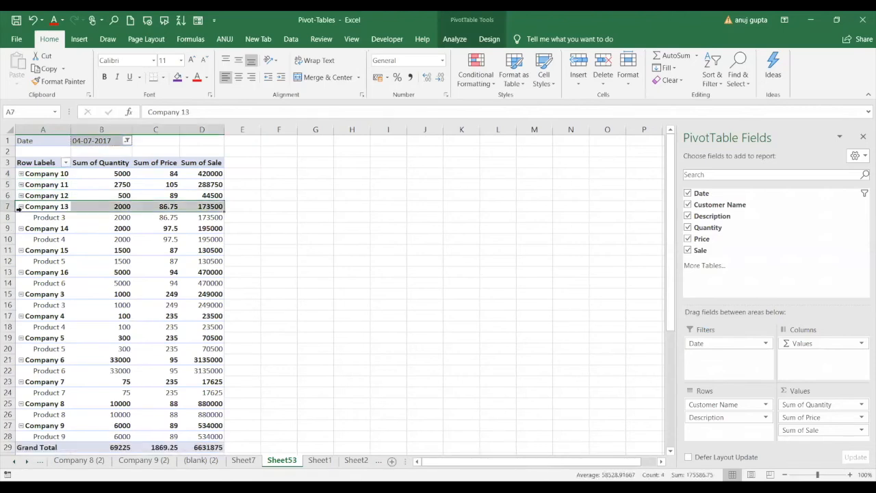
pyautogui.click(21, 207)
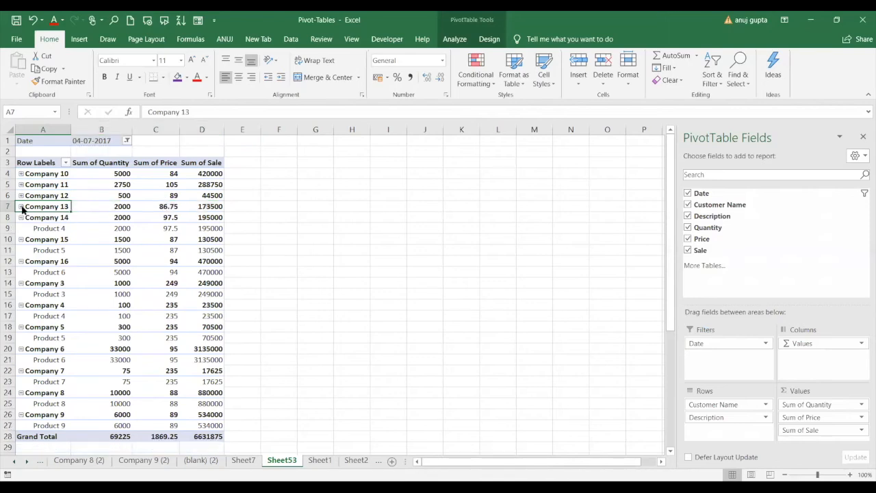
pyautogui.click(21, 217)
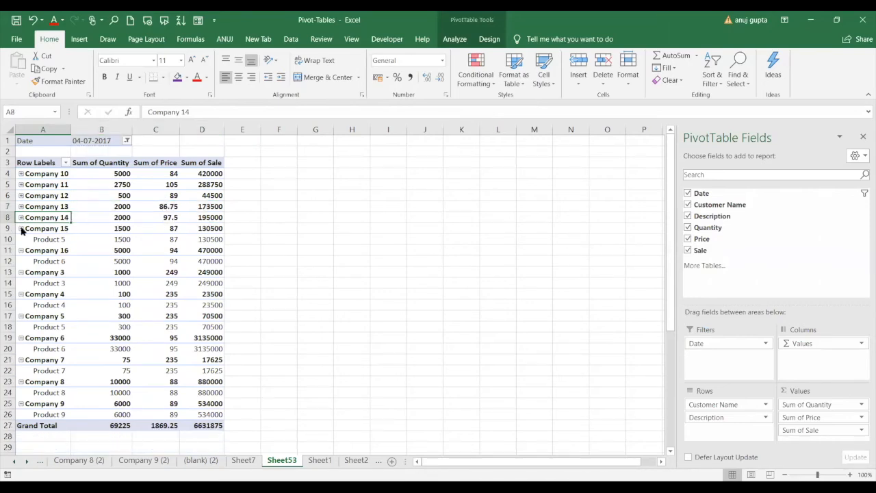
pyautogui.click(21, 229)
pyautogui.click(19, 241)
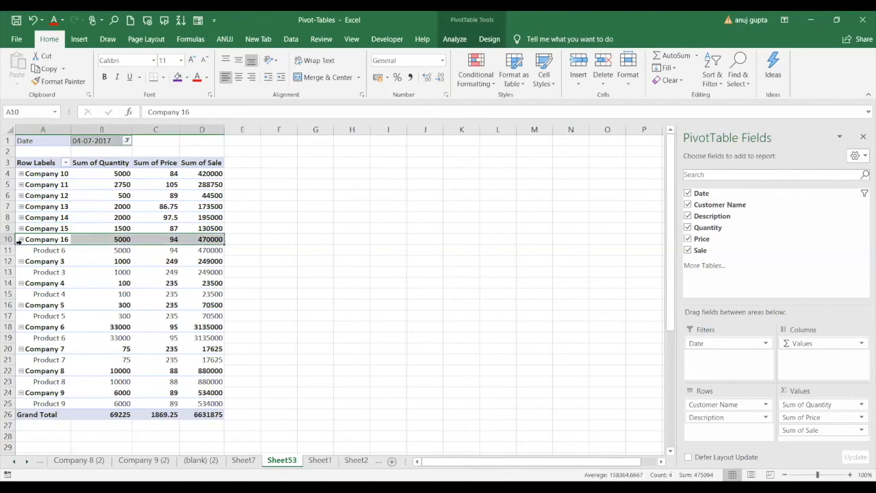
pyautogui.click(21, 238)
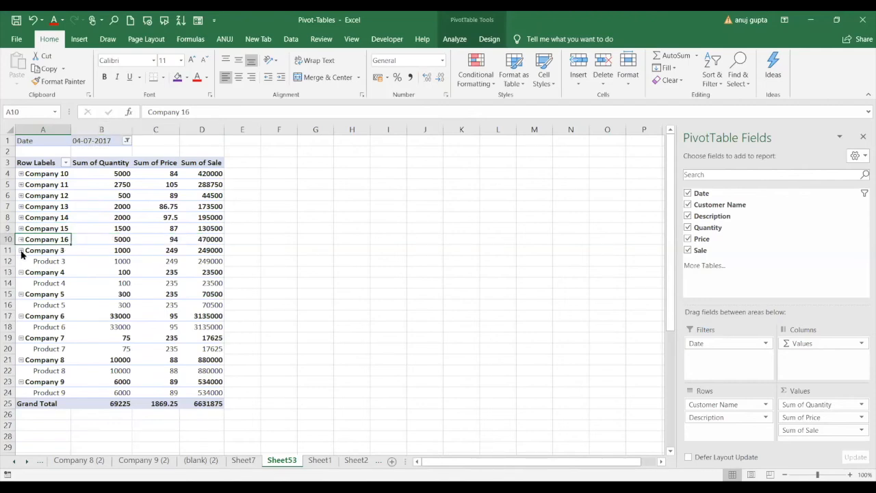
pyautogui.click(21, 250)
pyautogui.click(21, 262)
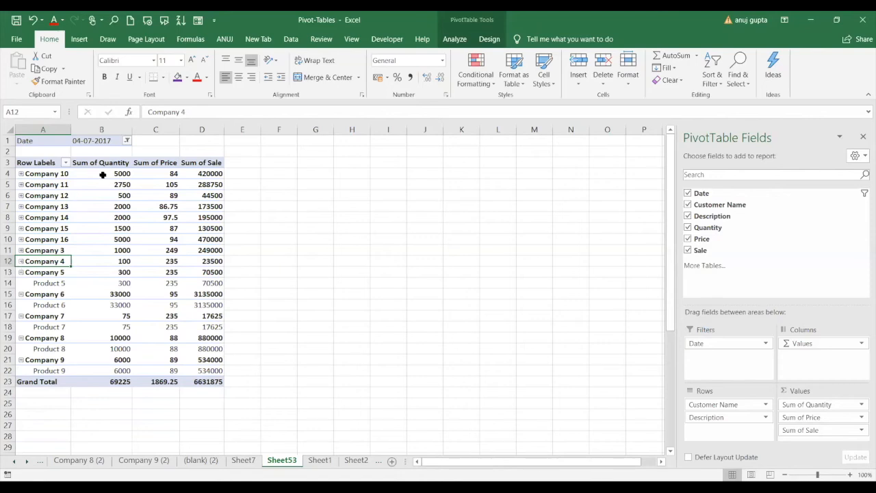
# Step: Drill down into Company 10's quantity to extract its source records on a separate sheet, and return to the PivotTable on Sheet53
pyautogui.moveTo(102, 174)
pyautogui.doubleClick(106, 174)
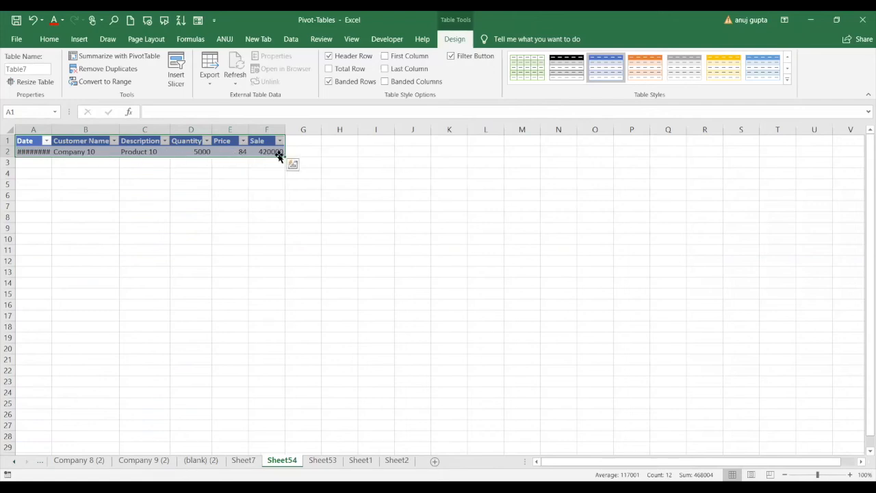
pyautogui.click(335, 462)
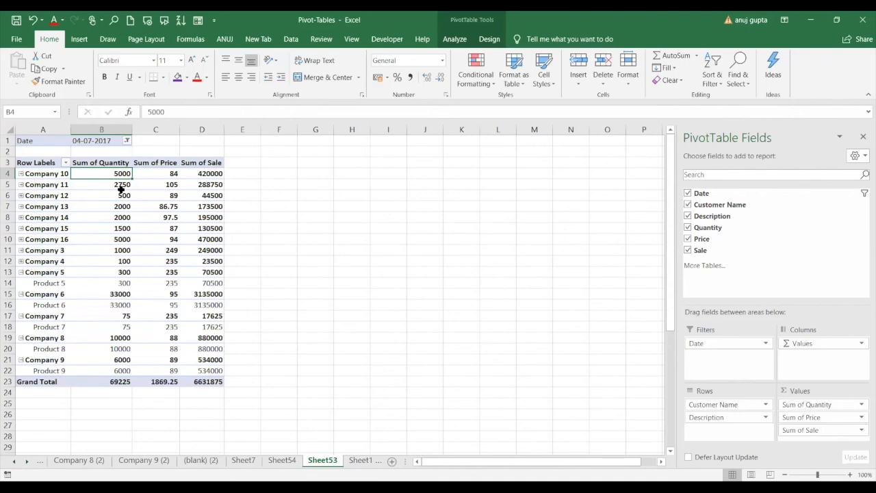
pyautogui.moveTo(121, 190)
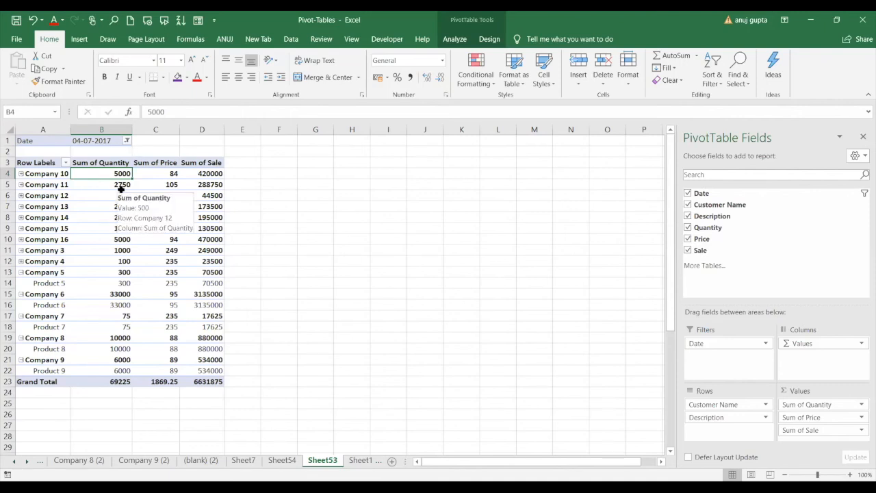
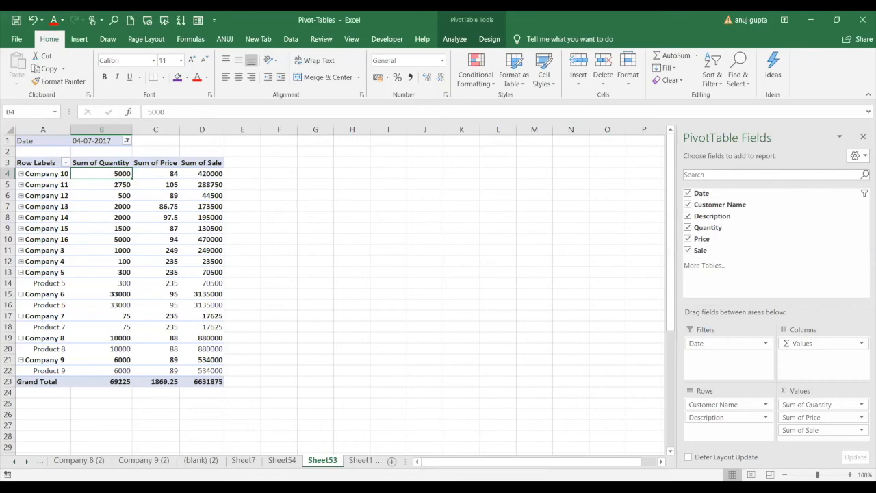
# Step: Try Quantity as a column field of the PivotTable, and put it back as the first value field
pyautogui.click(825, 477)
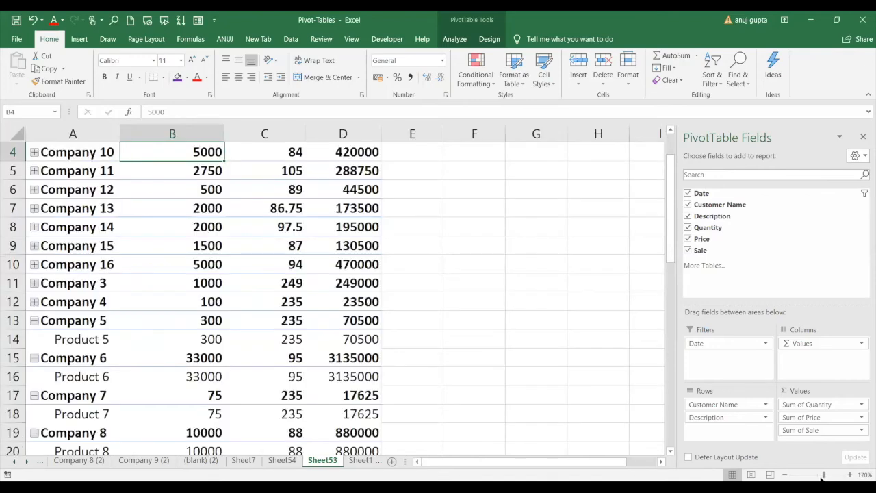
pyautogui.moveTo(823, 475); pyautogui.dragTo(819, 475)
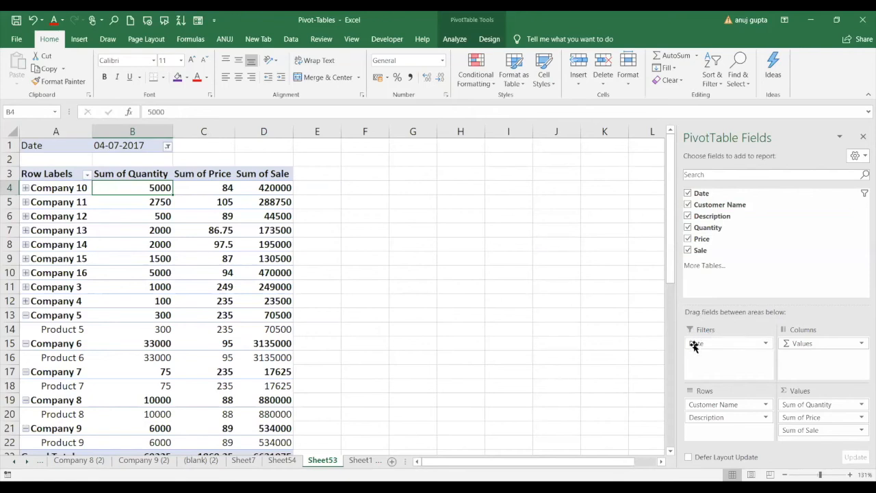
pyautogui.click(813, 345)
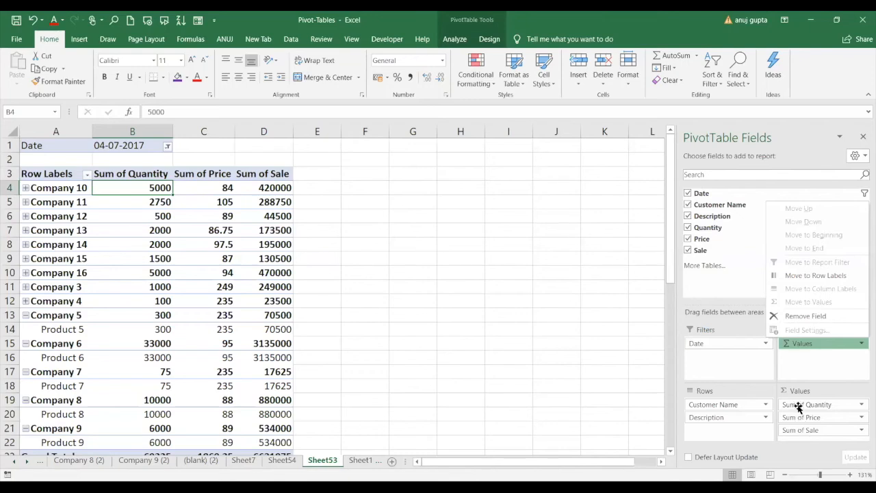
pyautogui.moveTo(797, 407); pyautogui.dragTo(808, 362)
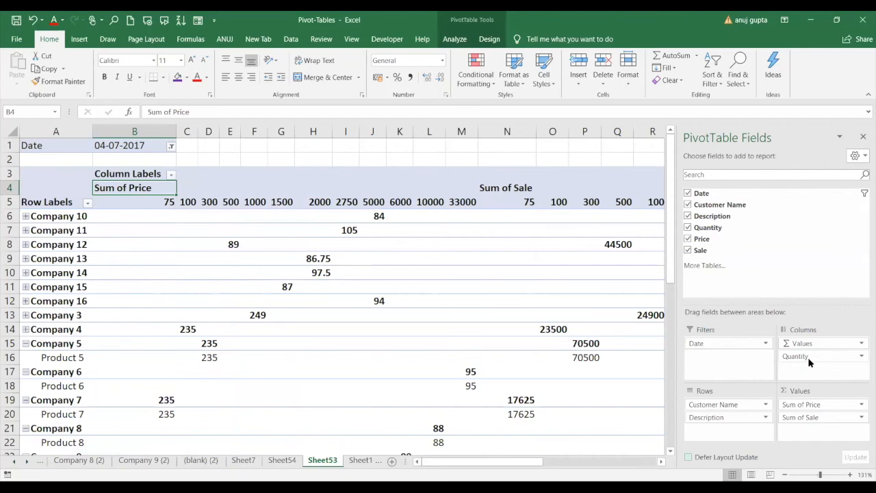
pyautogui.moveTo(808, 358); pyautogui.dragTo(811, 405)
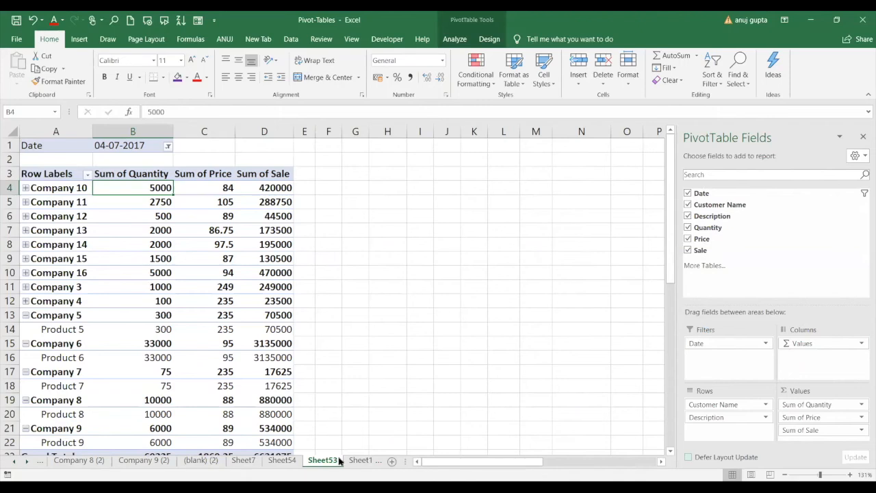
# Step: Create a PivotTable on a new worksheet from the sales data in Sheet1, and place Date in its rows
pyautogui.click(360, 463)
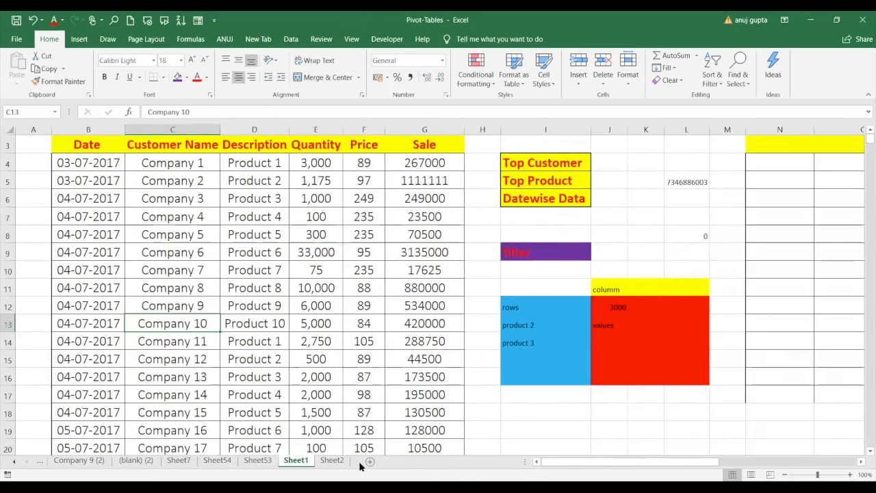
pyautogui.click(176, 462)
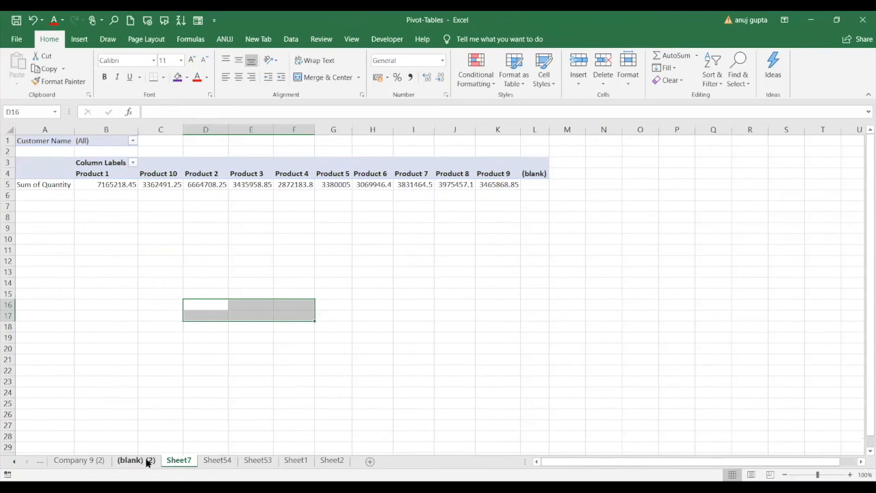
pyautogui.click(333, 461)
pyautogui.click(296, 461)
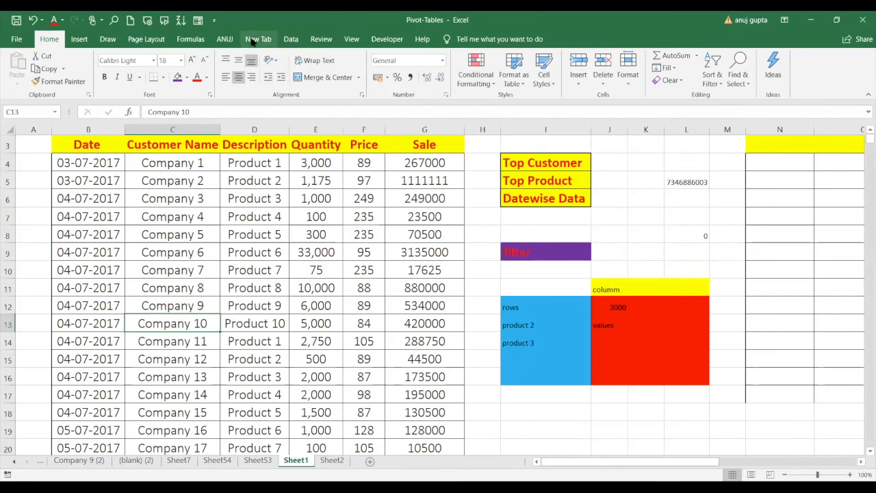
pyautogui.click(78, 39)
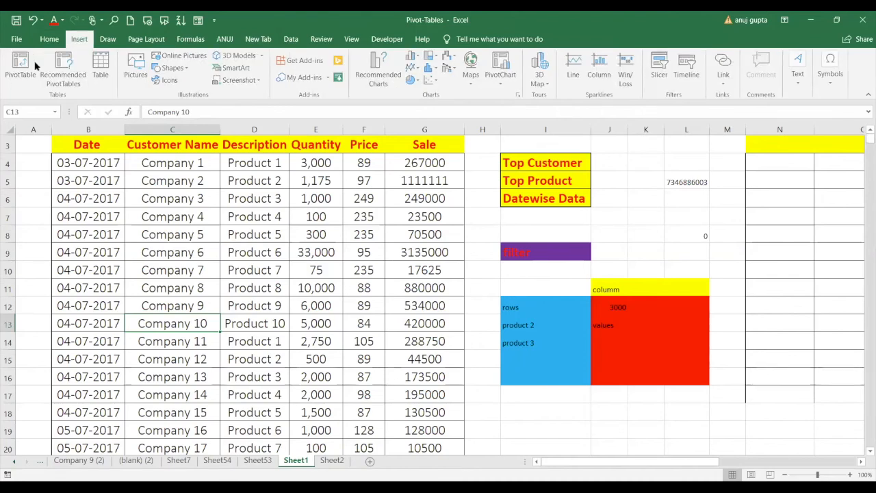
pyautogui.click(34, 65)
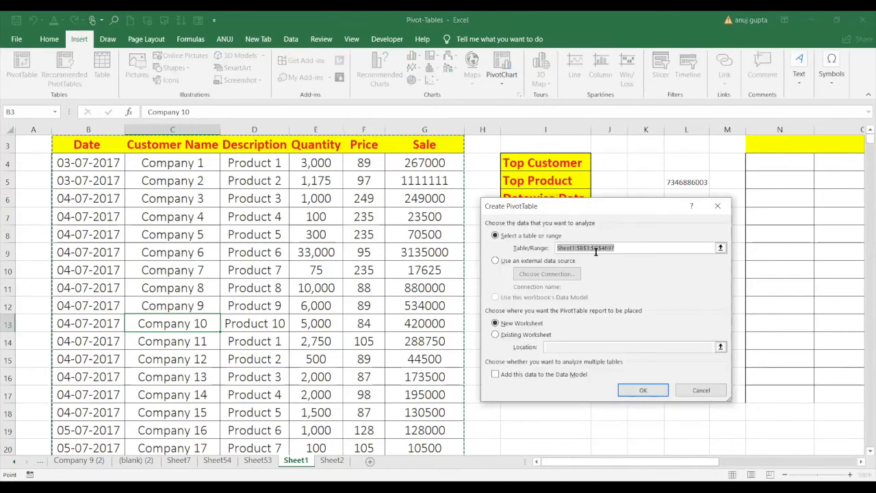
pyautogui.click(630, 394)
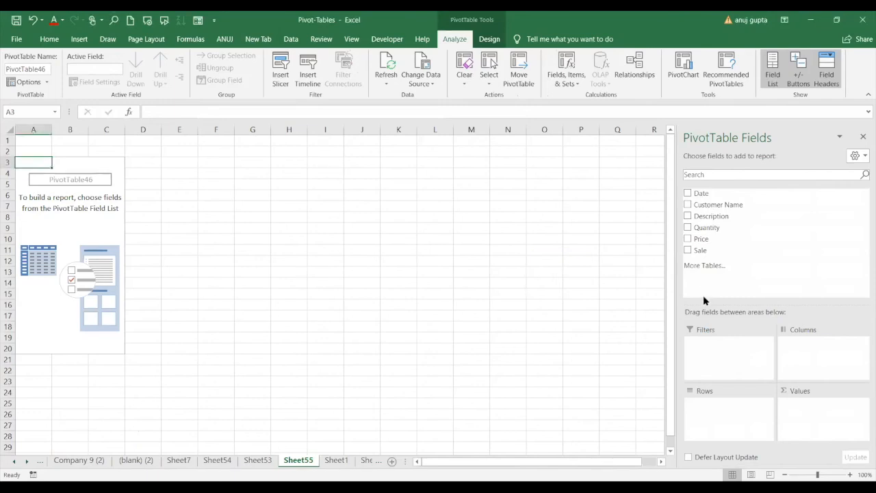
pyautogui.moveTo(698, 195); pyautogui.dragTo(709, 404)
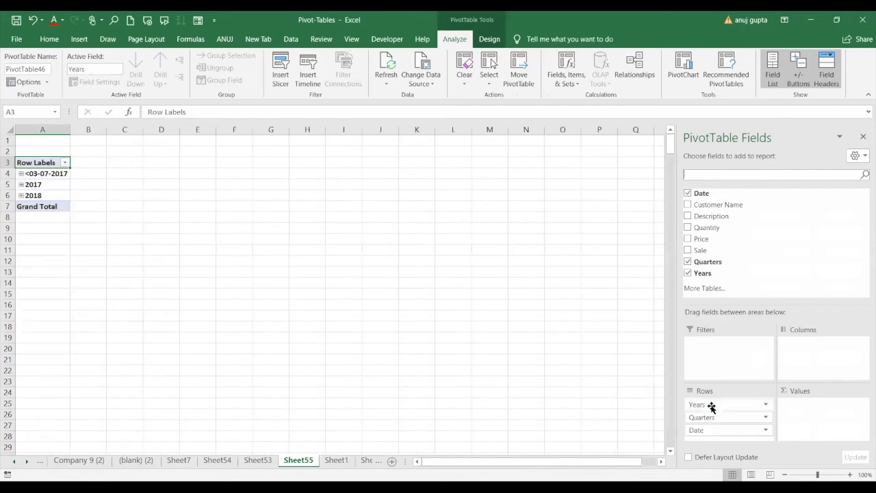
# Step: Expand the <03-07-2017, 2017 and 2018 groups in the PivotTable's rows, and their quarters down to months
pyautogui.click(22, 174)
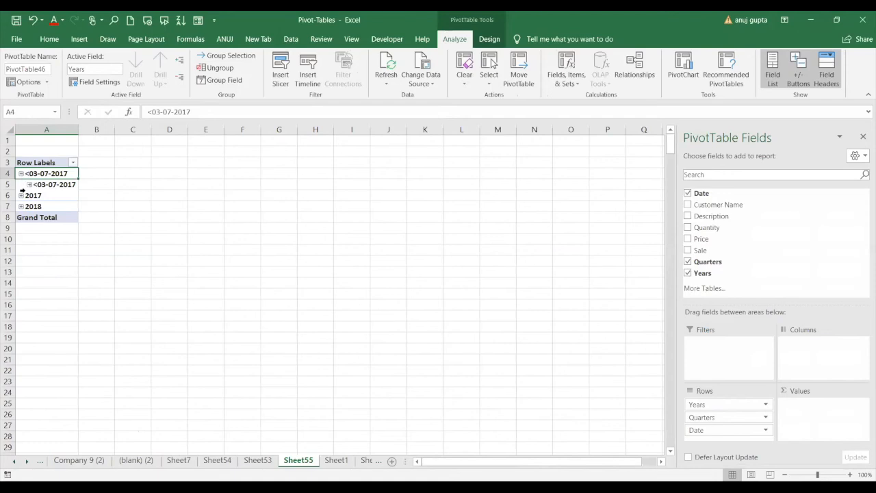
pyautogui.click(21, 196)
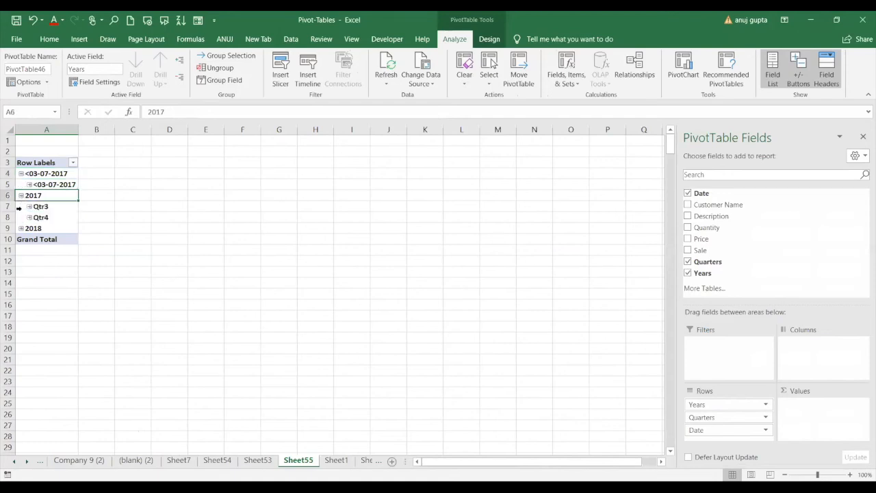
pyautogui.click(21, 229)
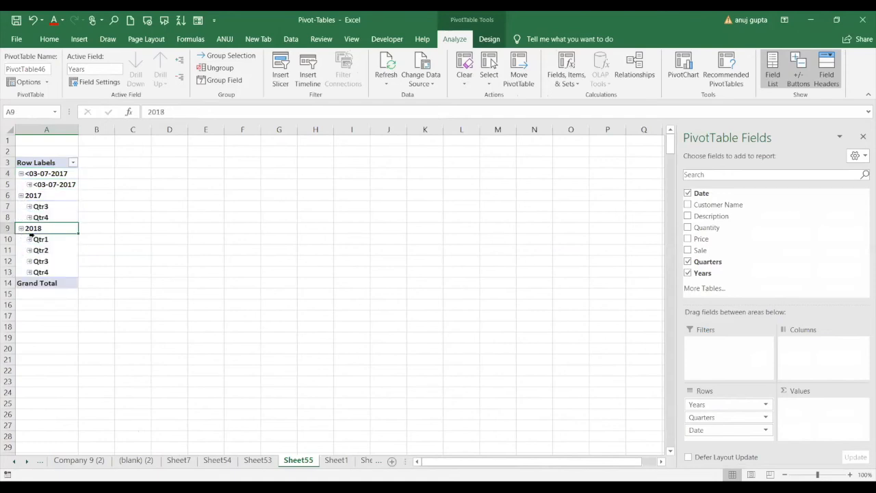
pyautogui.click(29, 239)
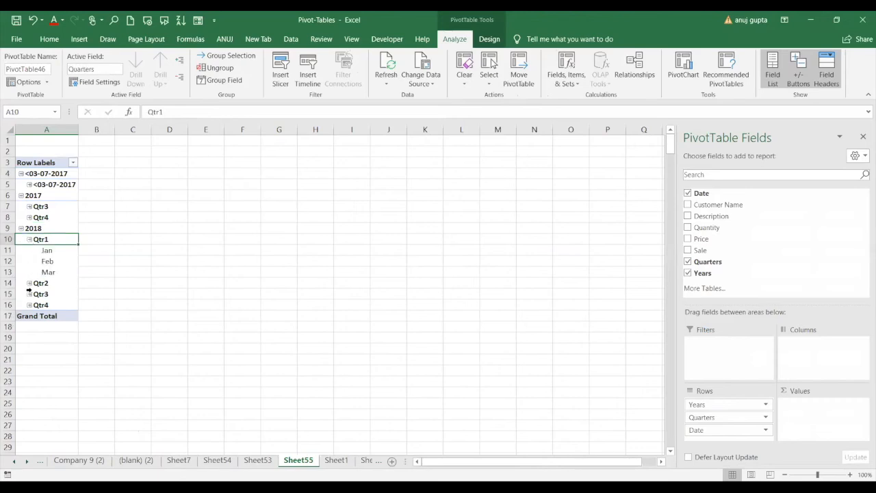
pyautogui.click(29, 283)
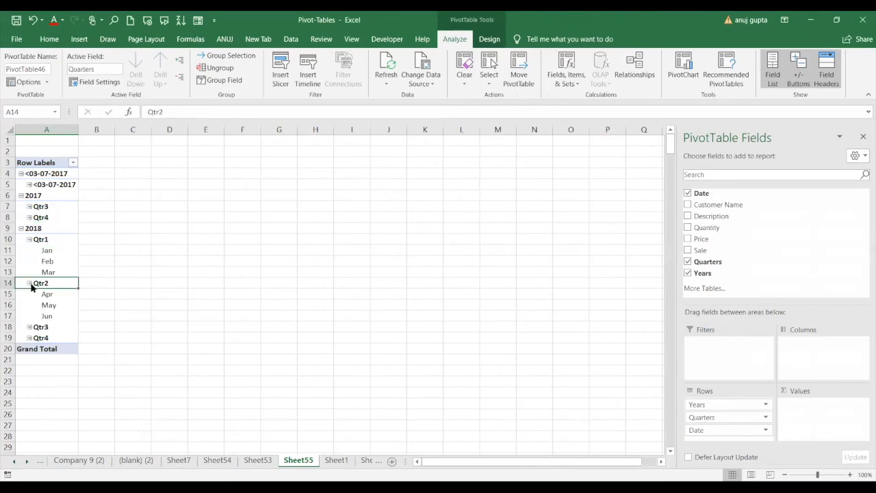
pyautogui.click(29, 327)
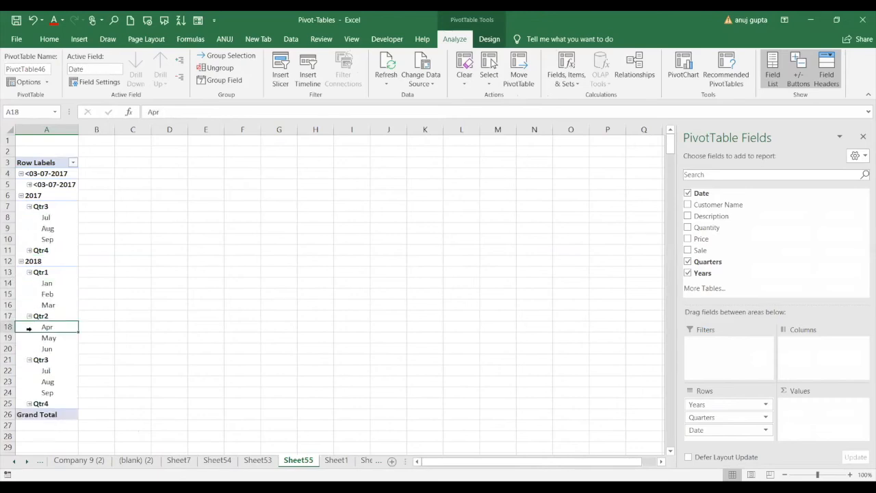
pyautogui.click(30, 404)
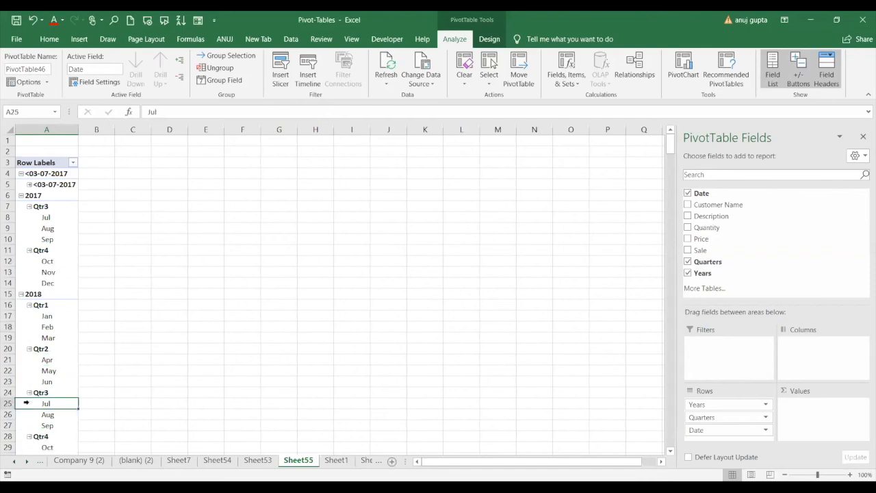
# Step: Undo all the year and quarter expansions in the PivotTable's rows
pyautogui.hotkey('ctrl', 'z')
pyautogui.hotkey('ctrl', 'z')
pyautogui.hotkey('ctrl', 'z')
pyautogui.hotkey('ctrl', 'z')
pyautogui.hotkey('ctrl', 'z')
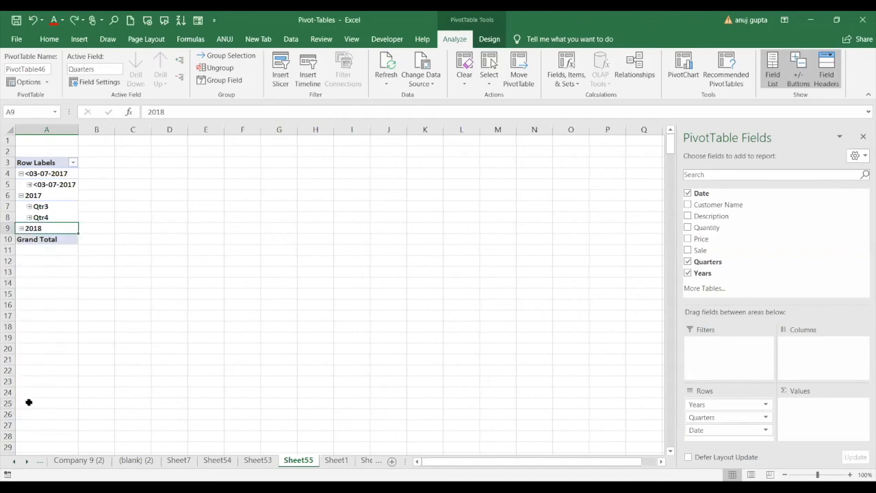
pyautogui.hotkey('ctrl', 'z')
pyautogui.hotkey('ctrl', 'z')
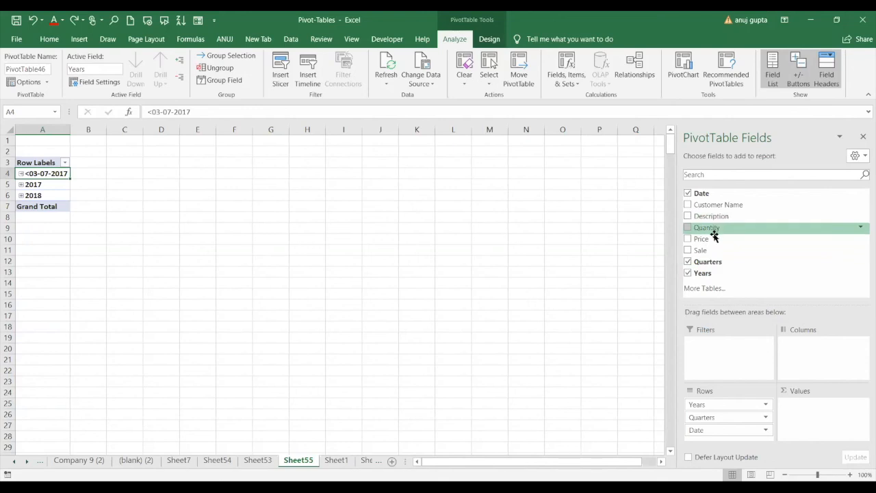
# Step: Add Quantity as a value field of the PivotTable grouped by date
pyautogui.moveTo(709, 229); pyautogui.dragTo(806, 407)
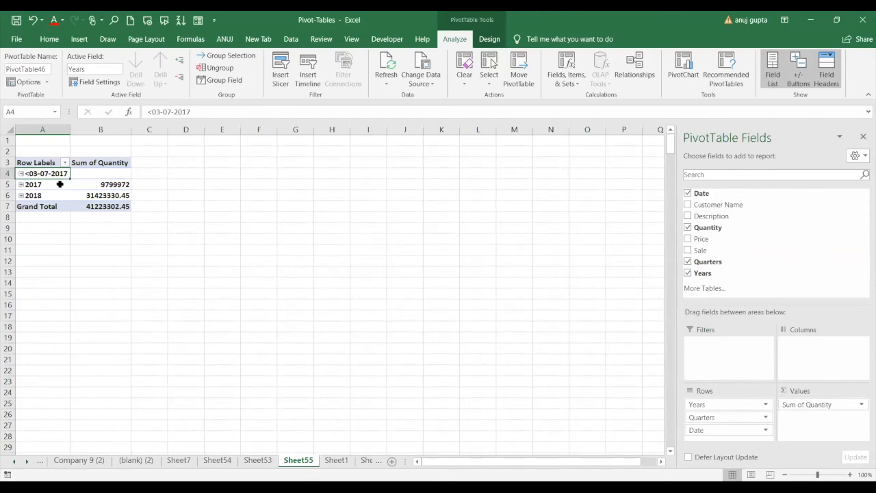
# Step: Examine the 2017 quantities by quarter and the Qtr3 quantities by month, and collapse both groups again
pyautogui.moveTo(113, 185)
pyautogui.moveTo(119, 206)
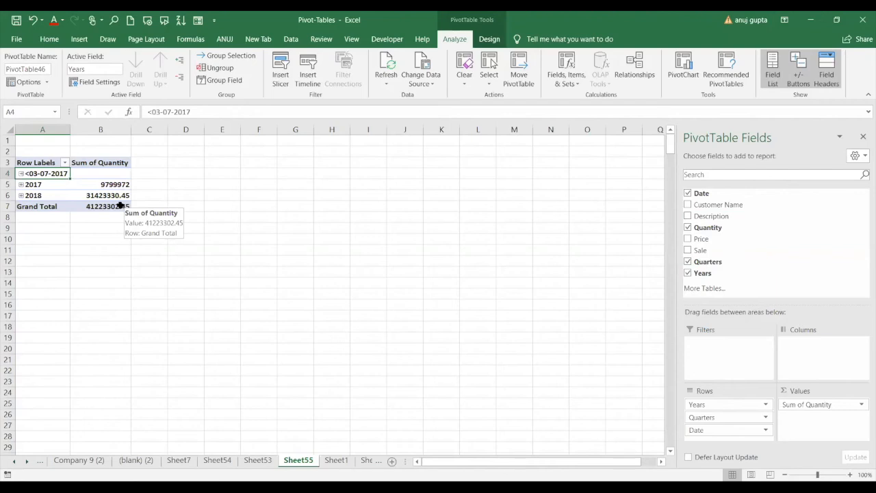
pyautogui.click(22, 185)
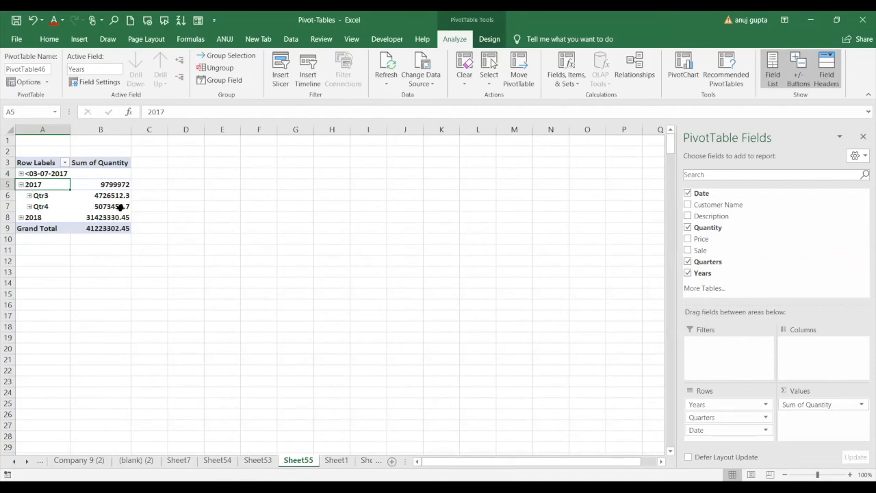
pyautogui.click(29, 195)
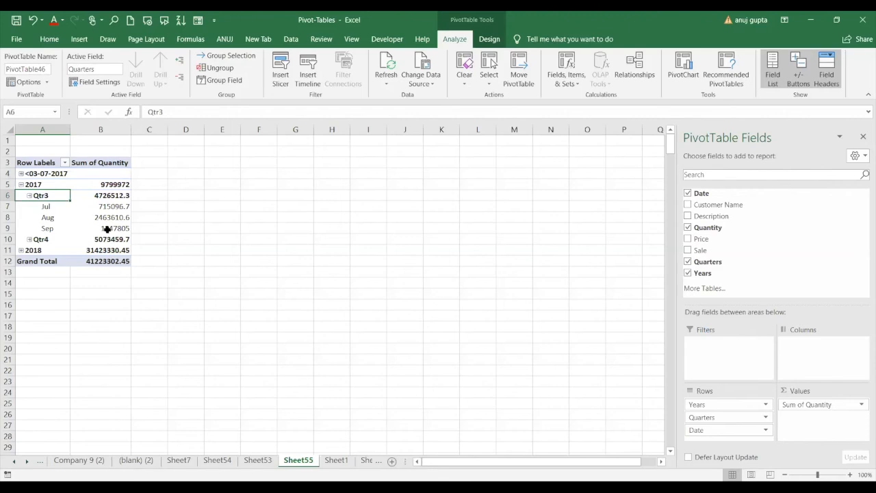
pyautogui.moveTo(107, 229)
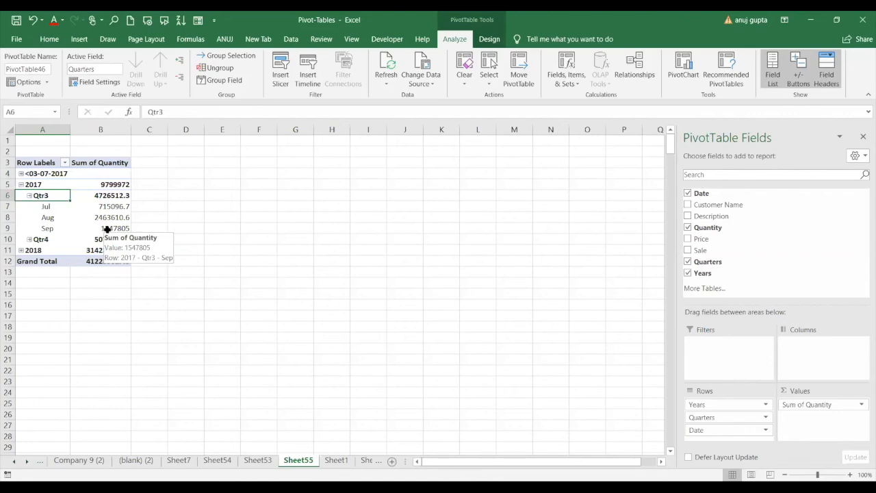
pyautogui.click(29, 196)
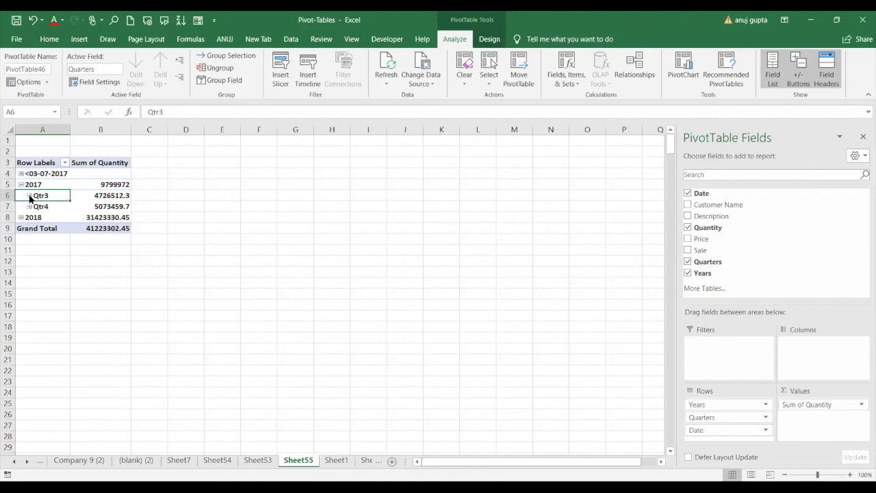
pyautogui.click(22, 185)
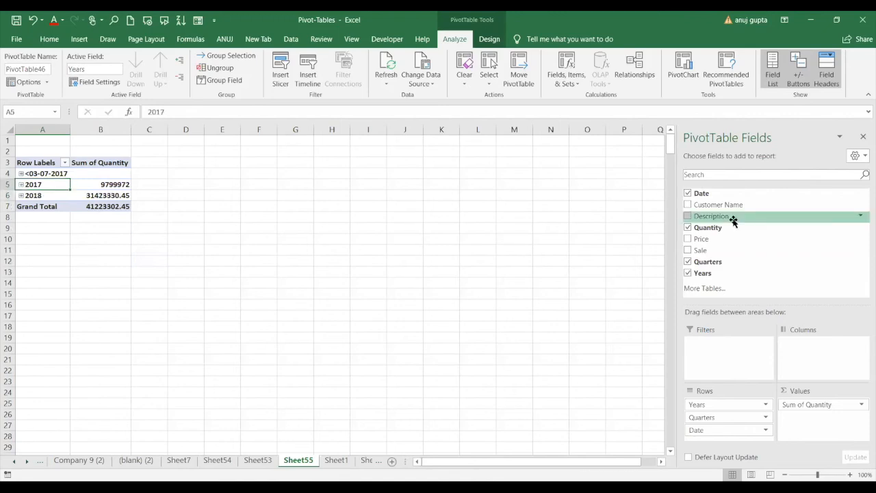
# Step: Add Description as a report filter of the PivotTable and filter it to Product 1
pyautogui.moveTo(717, 218); pyautogui.dragTo(727, 345)
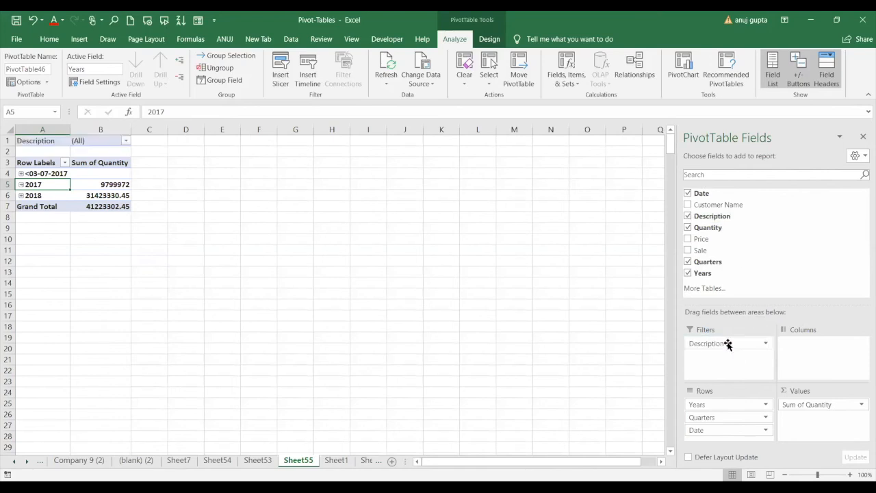
pyautogui.click(125, 141)
pyautogui.click(33, 179)
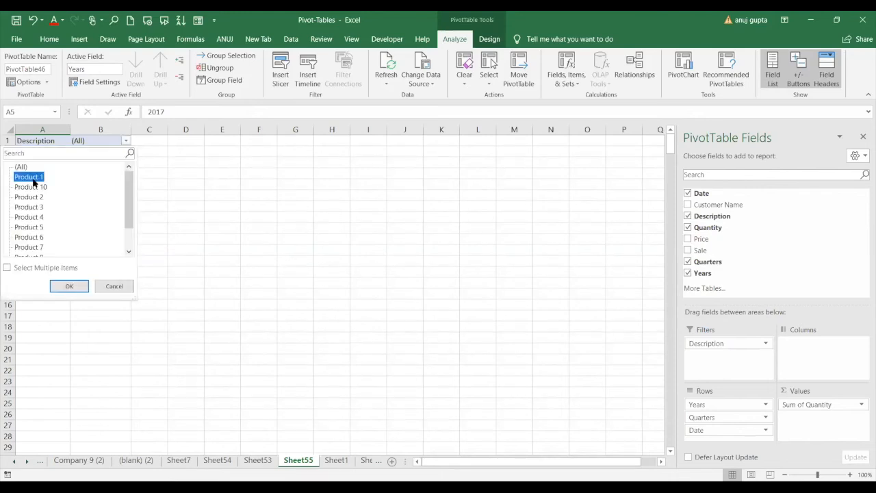
pyautogui.click(69, 288)
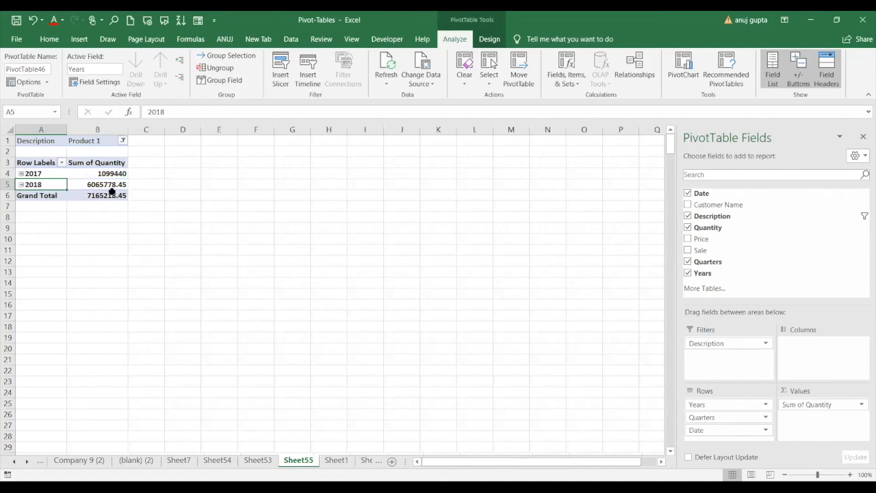
# Step: Switch the PivotTable's Description filter to Product 10
pyautogui.moveTo(112, 191)
pyautogui.click(123, 141)
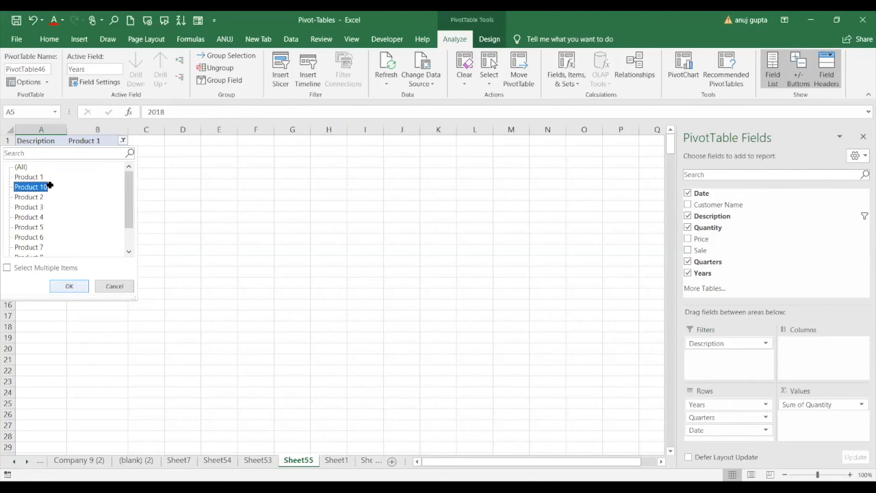
pyautogui.click(71, 287)
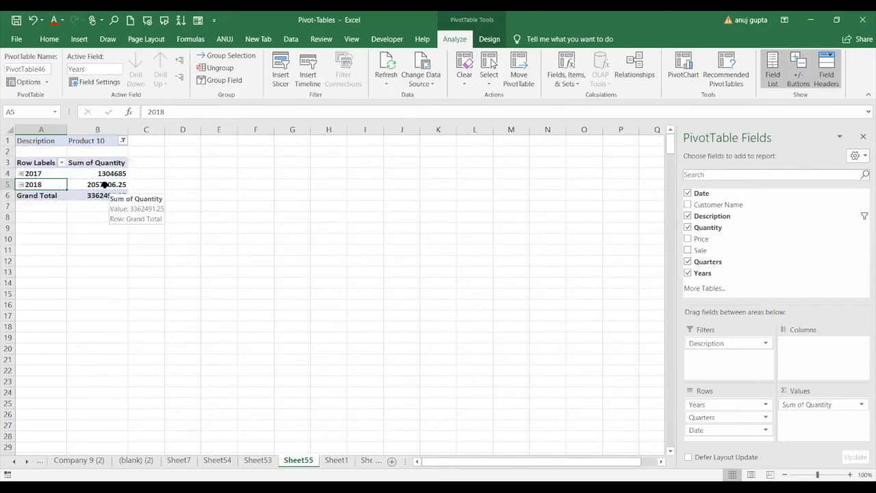
# Step: Expand 2017 into its quarters and remove the Years field from the PivotTable's rows
pyautogui.click(21, 174)
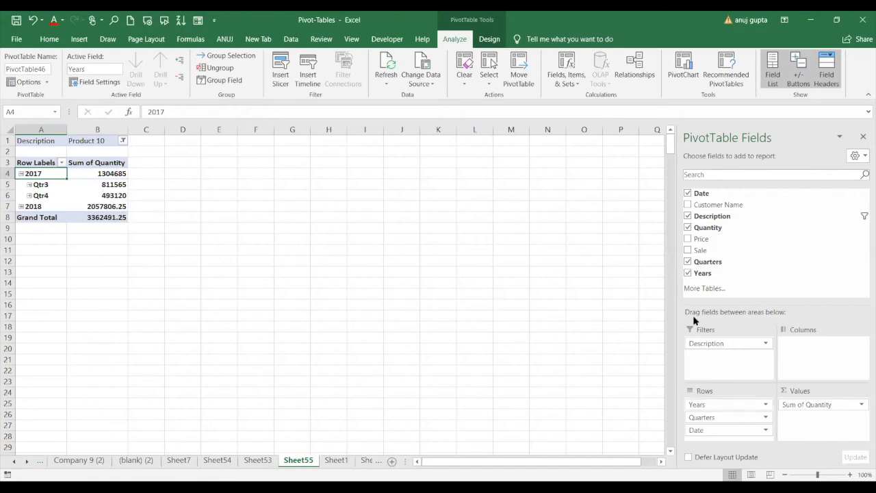
pyautogui.moveTo(706, 405); pyautogui.dragTo(719, 283)
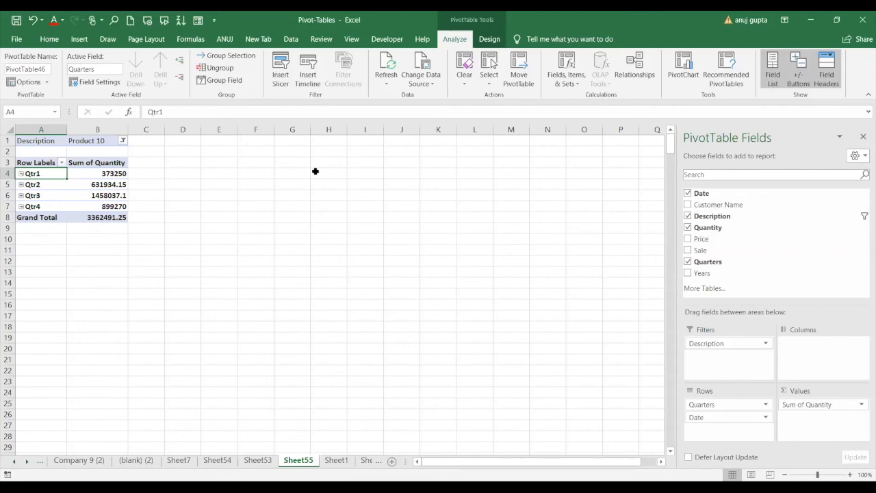
# Step: Insert a slicer for the Description field of the PivotTable
pyautogui.click(281, 70)
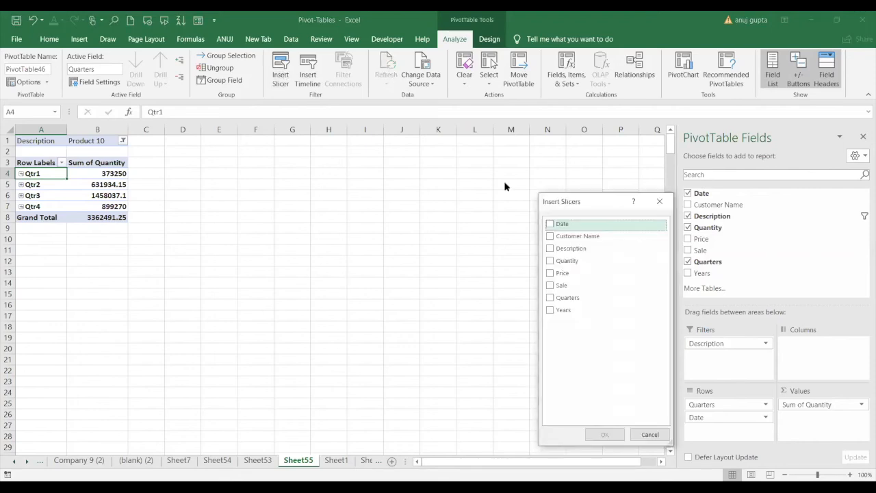
pyautogui.click(555, 251)
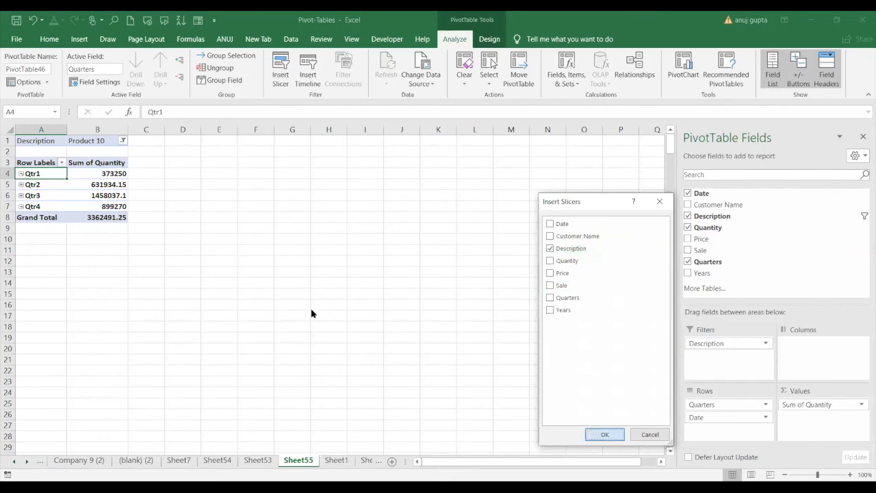
pyautogui.press('Return')
# Step: Filter the PivotTable with the Description slicer by Products 2 to 7, 1, 10 and finally Product 2, and delete the slicer
pyautogui.click(327, 277)
pyautogui.click(326, 298)
pyautogui.click(327, 310)
pyautogui.click(329, 326)
pyautogui.click(332, 342)
pyautogui.click(333, 358)
pyautogui.click(338, 249)
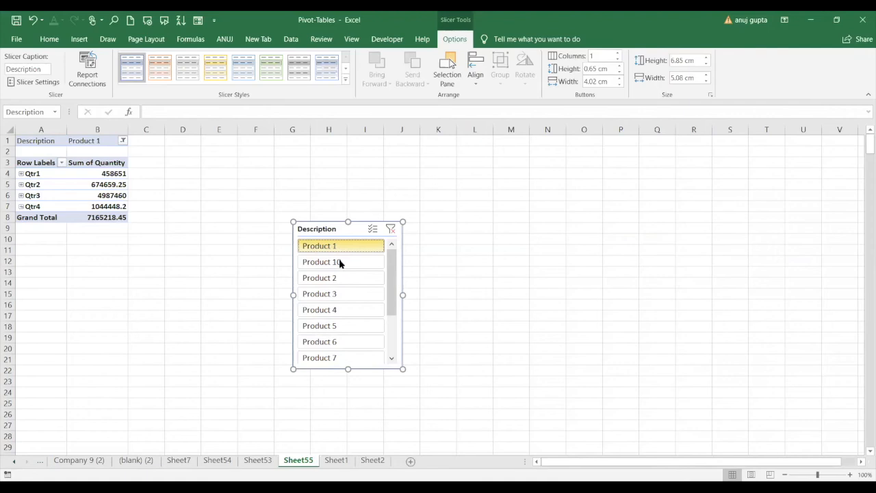
pyautogui.click(340, 263)
pyautogui.click(341, 275)
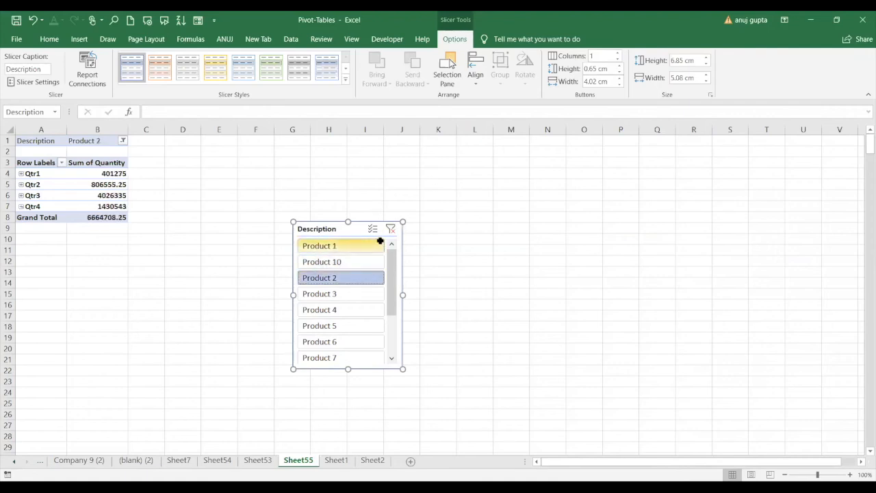
pyautogui.press('Delete')
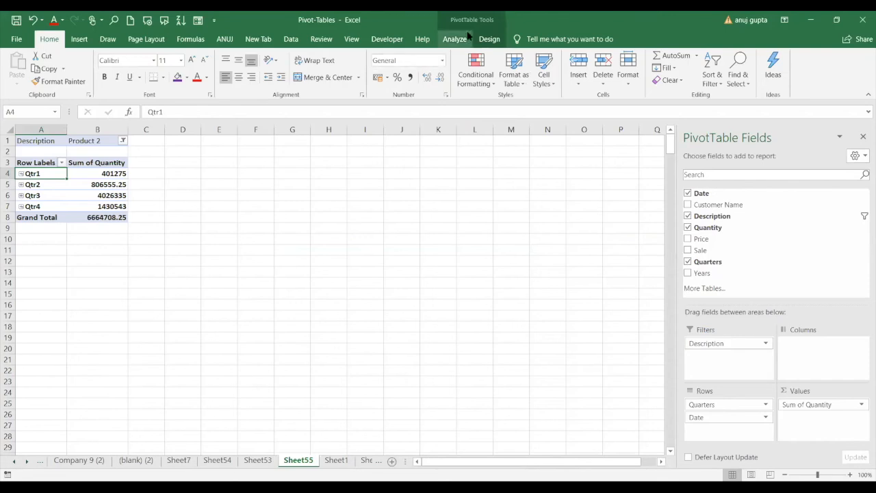
# Step: Insert a timeline for the Date field of the PivotTable
pyautogui.click(38, 192)
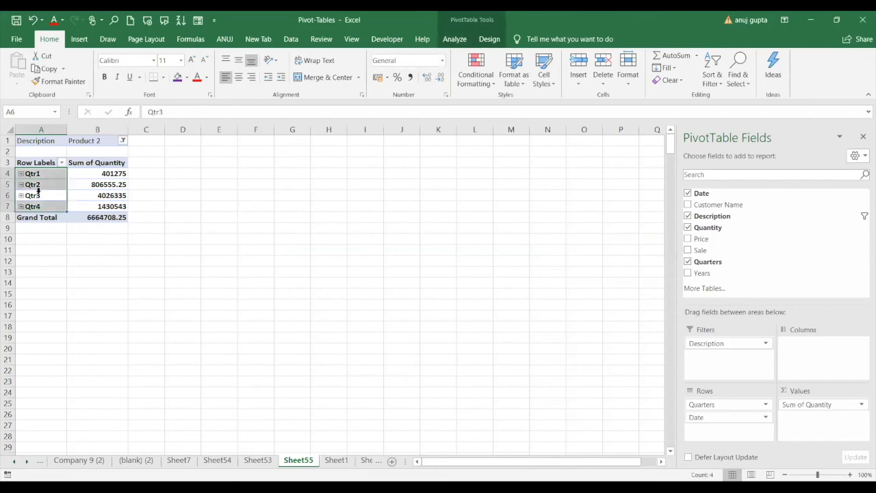
pyautogui.click(459, 39)
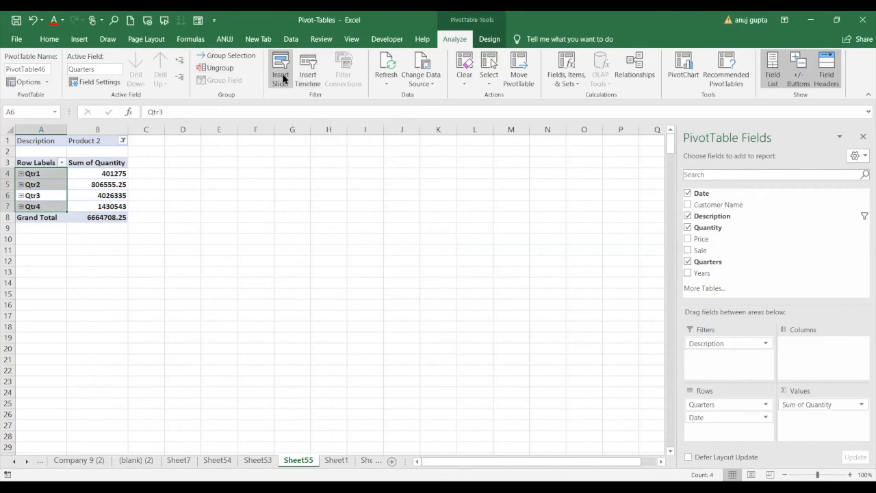
pyautogui.click(308, 79)
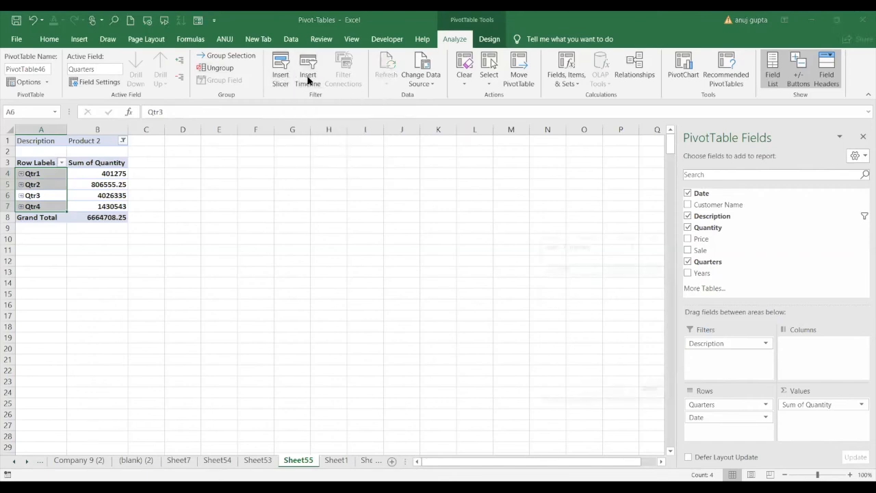
pyautogui.click(561, 269)
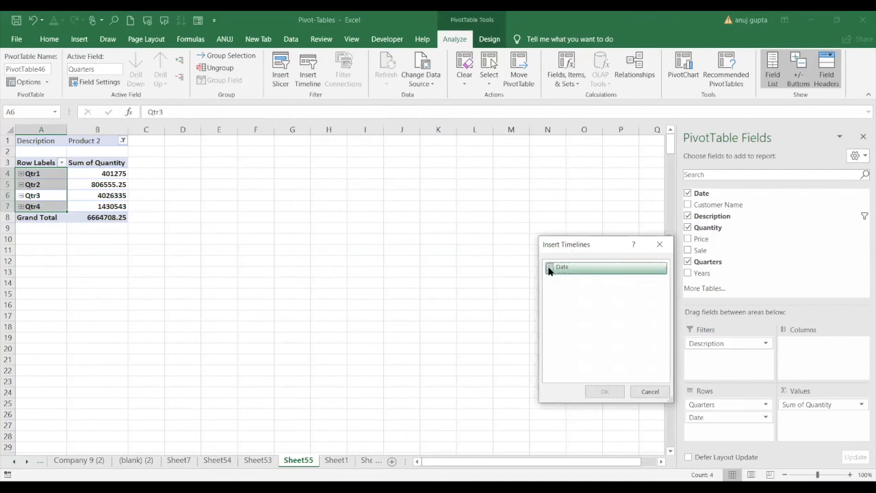
pyautogui.click(549, 269)
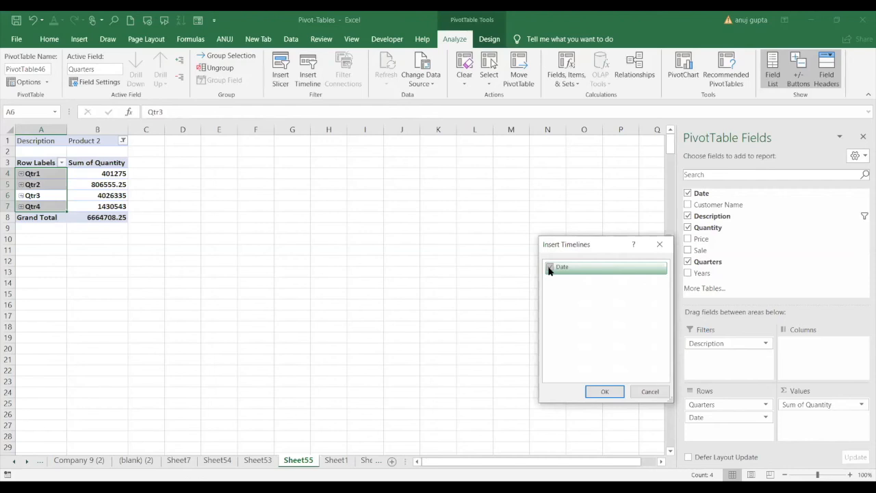
pyautogui.click(602, 396)
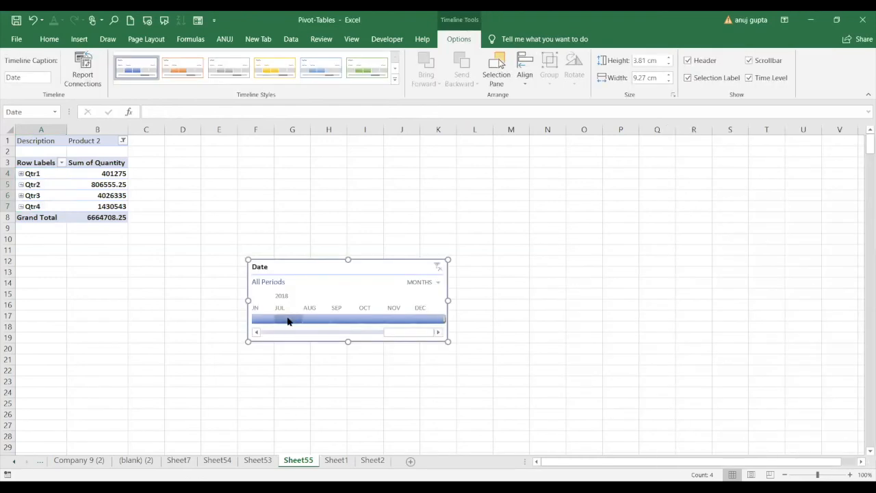
# Step: Filter the PivotTable by months with the Date timeline, trying Jun and Sep 2018 and ending with July to September 2018
pyautogui.click(267, 320)
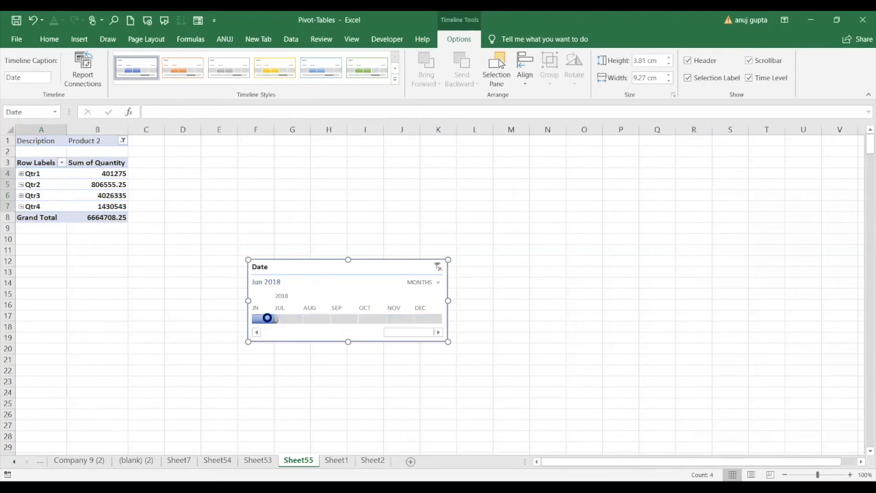
pyautogui.moveTo(267, 319); pyautogui.dragTo(316, 319)
pyautogui.click(350, 319)
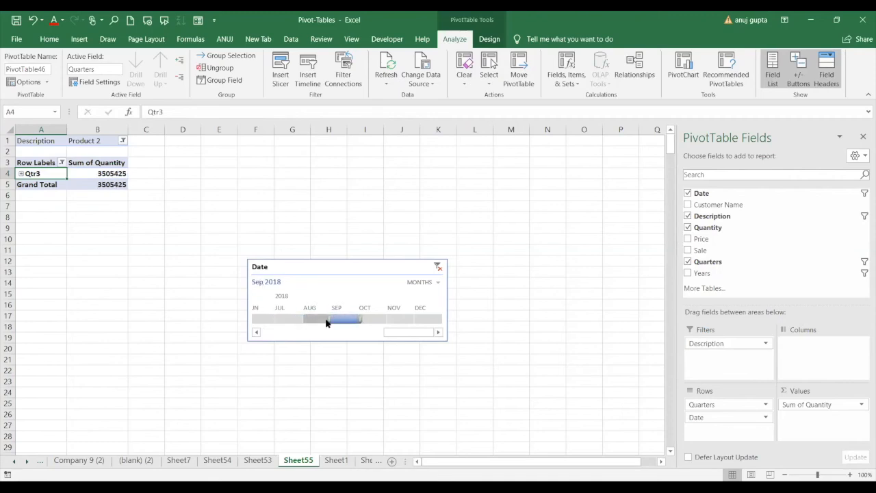
pyautogui.moveTo(327, 319); pyautogui.dragTo(281, 320)
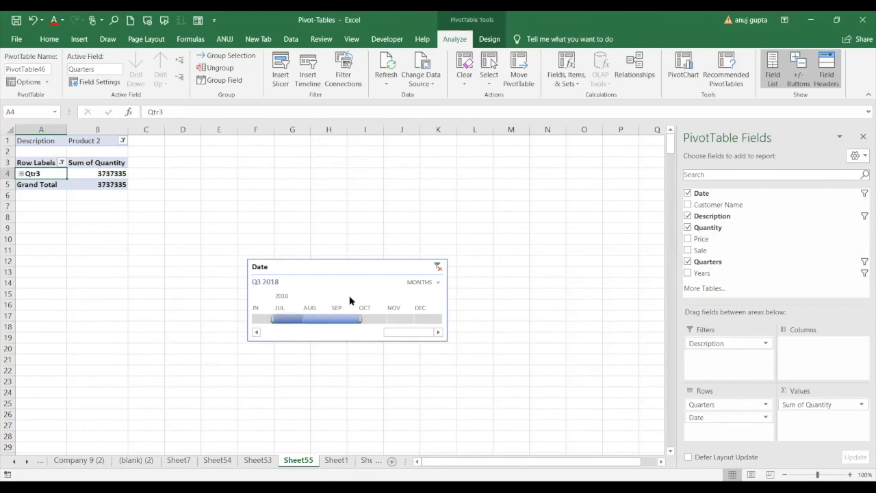
# Step: Switch the Date timeline to years and extend its selected period to 2017 - 2018
pyautogui.click(436, 283)
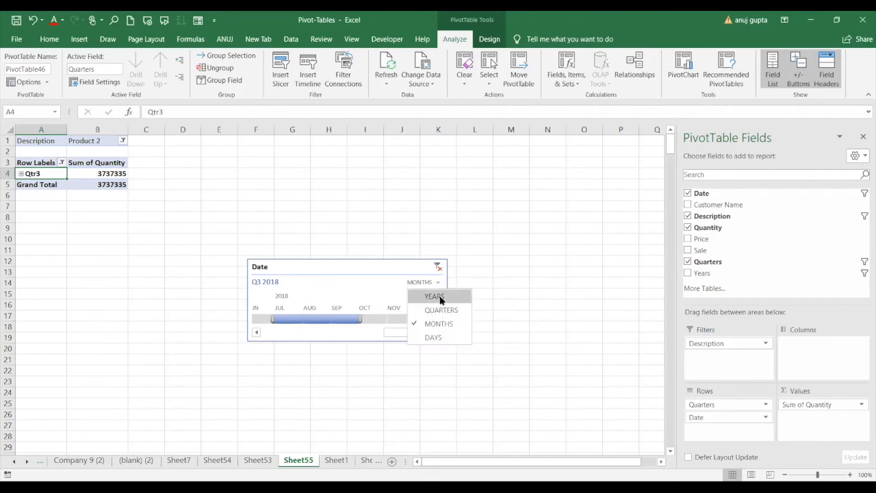
pyautogui.click(440, 299)
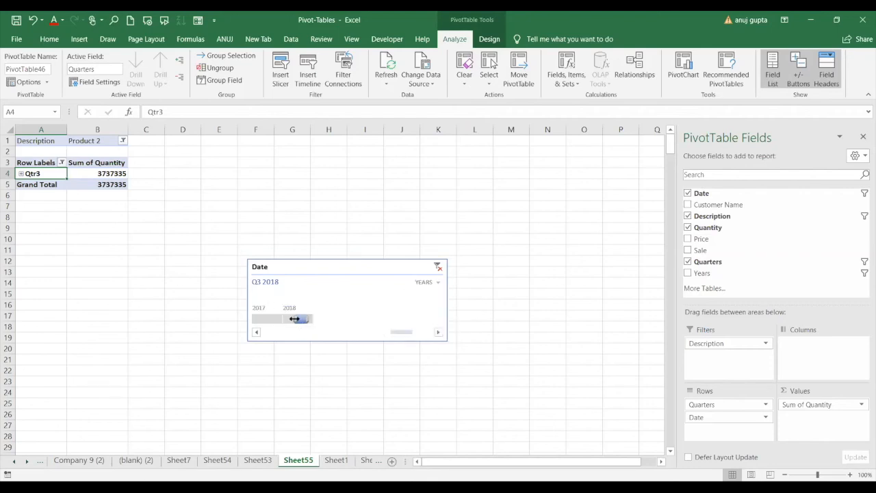
pyautogui.moveTo(281, 319); pyautogui.dragTo(259, 321)
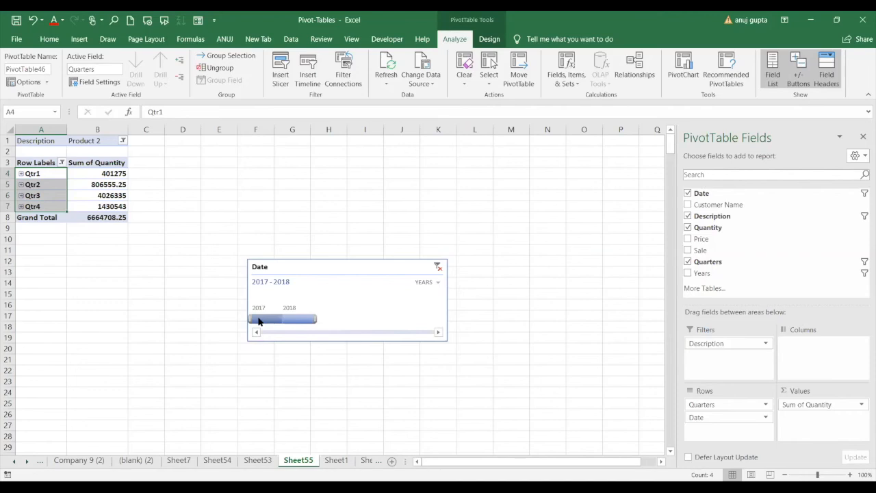
# Step: Switch the Date timeline to months and on to quarters, and move its selection from Q1 2017 to Q4 2018
pyautogui.click(429, 287)
pyautogui.click(440, 322)
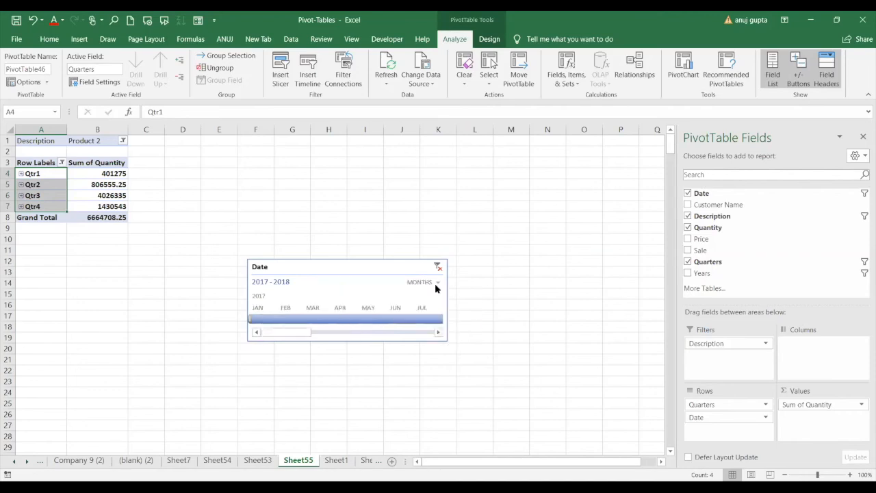
pyautogui.click(435, 284)
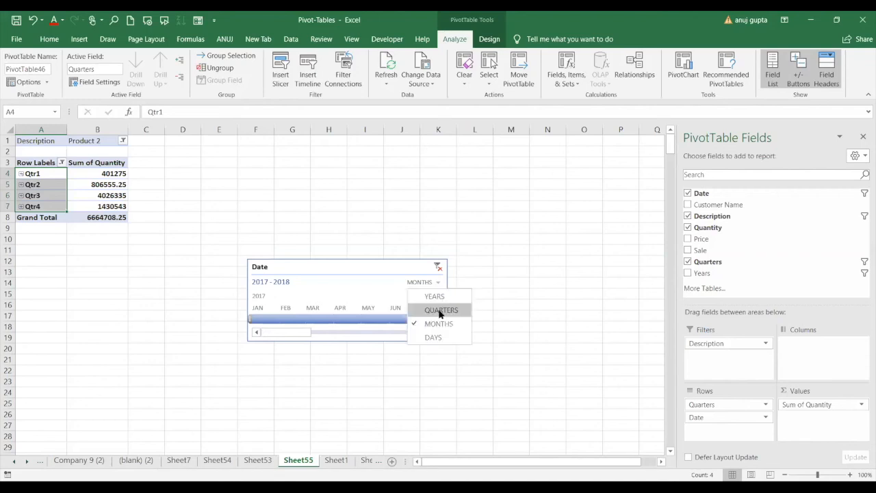
pyautogui.click(440, 312)
pyautogui.click(269, 321)
pyautogui.moveTo(268, 322); pyautogui.dragTo(397, 319)
# Step: Switch the Date timeline to days and filter the PivotTable to Oct 1, 2018 and on to Oct 2, 2018
pyautogui.click(438, 284)
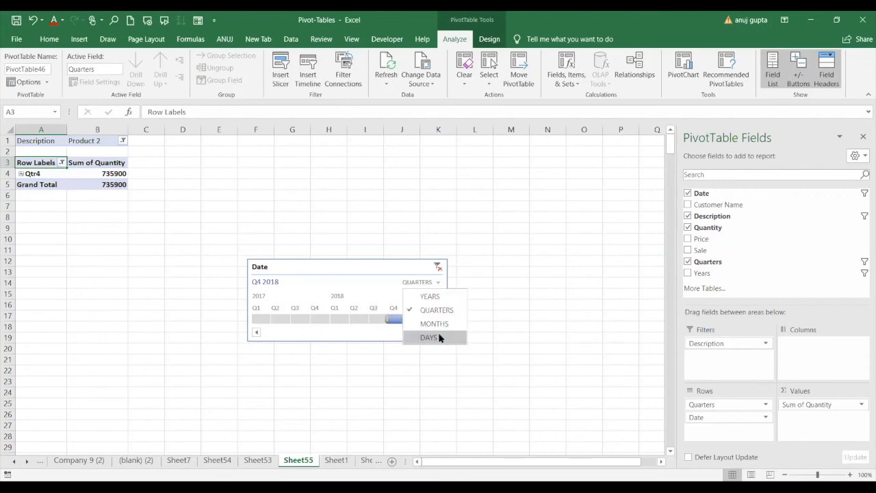
pyautogui.click(440, 338)
pyautogui.click(344, 320)
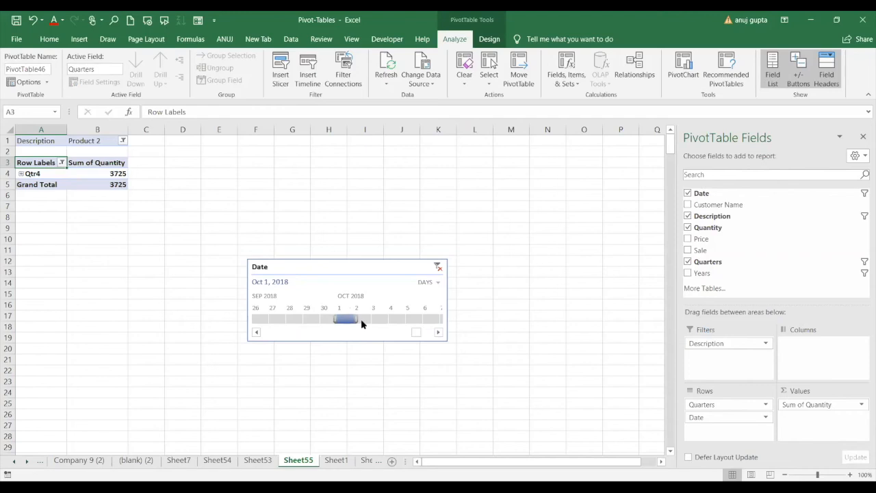
pyautogui.click(364, 324)
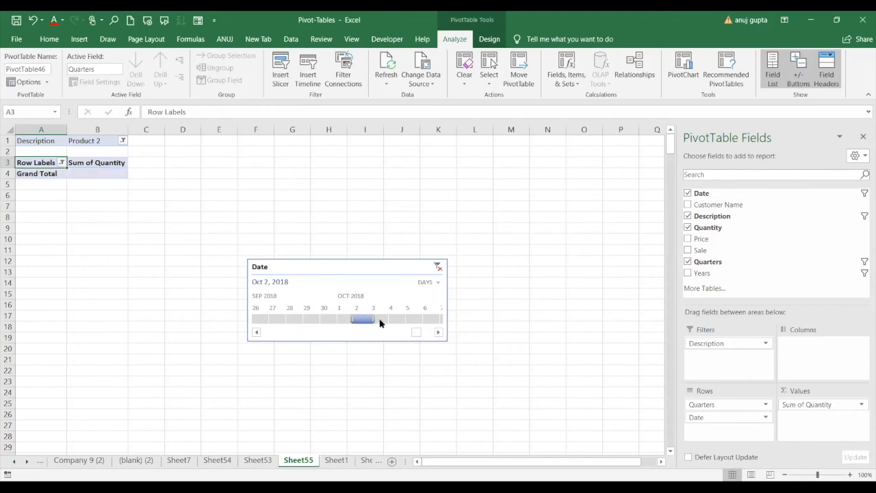
# Step: Filter the PivotTable to Oct 4, 2018 with the Date timeline and delete the timeline from the sheet
pyautogui.click(399, 319)
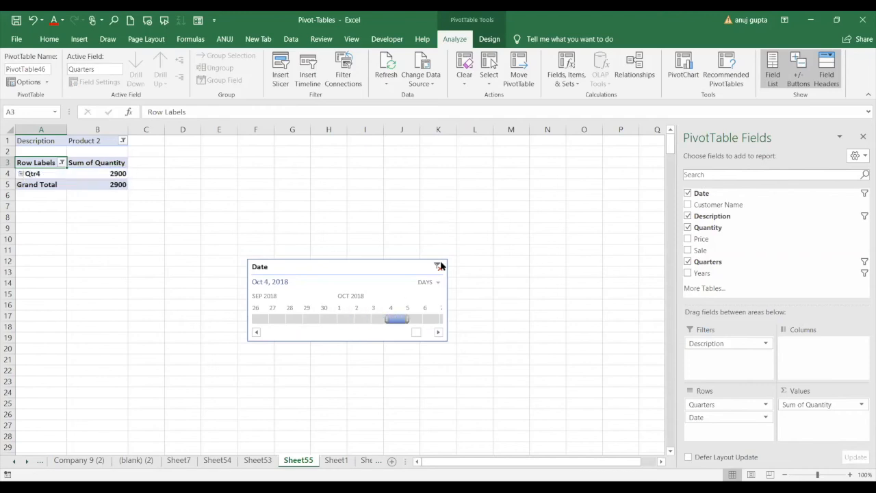
pyautogui.click(362, 287)
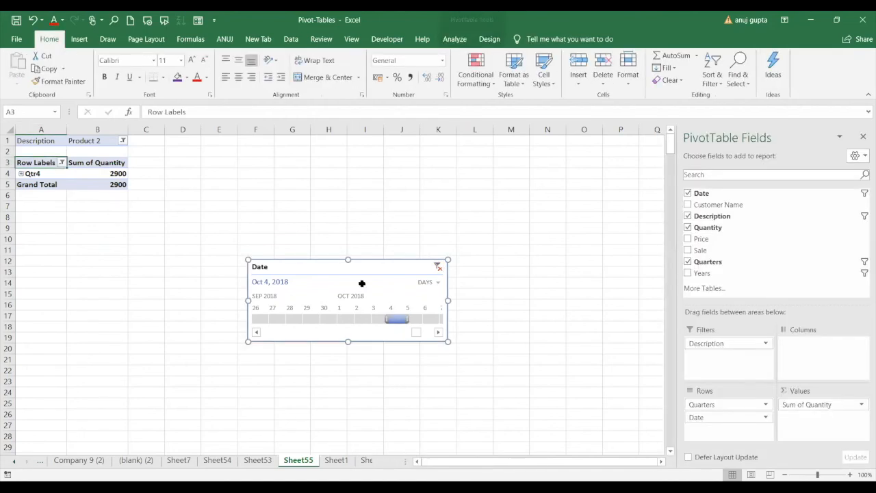
pyautogui.press('Delete')
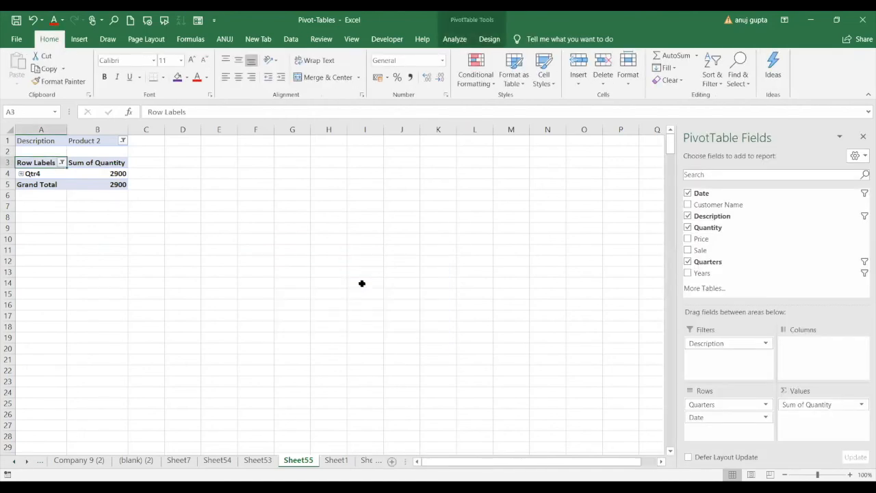
# Step: Review the refresh options for the PivotTable, both in the PivotTable tools and for its Grand Total value cell
pyautogui.click(82, 177)
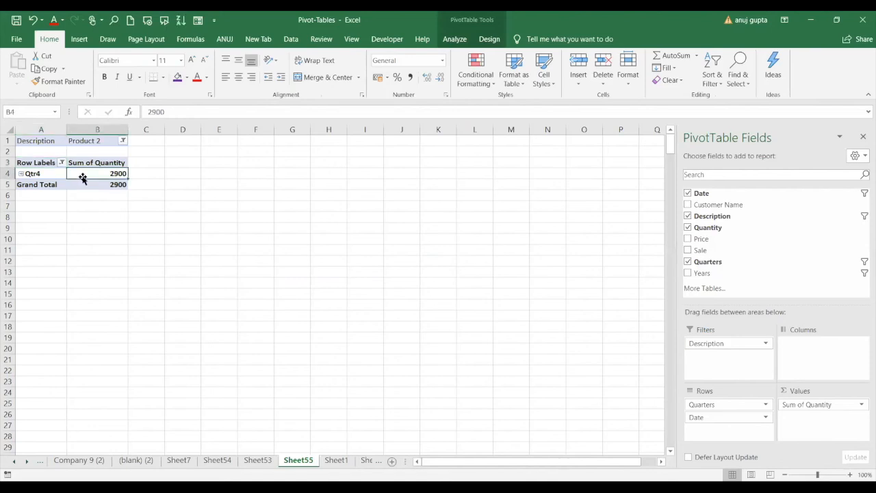
pyautogui.click(454, 39)
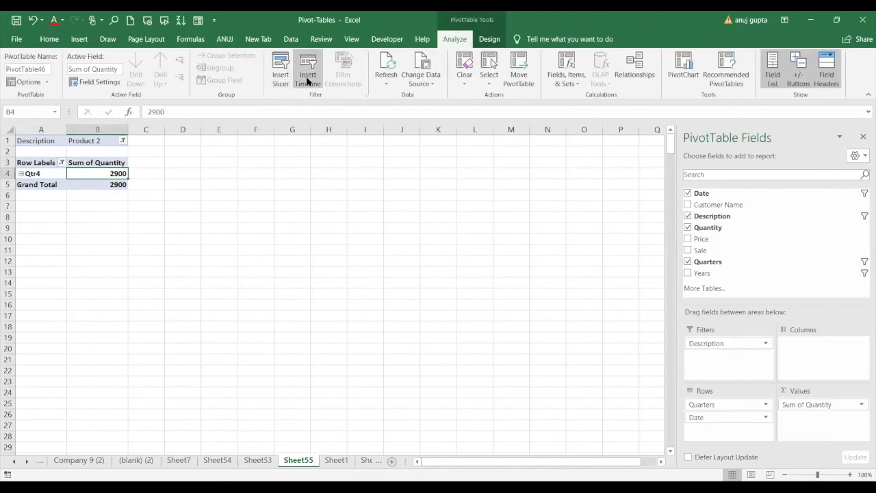
pyautogui.click(388, 76)
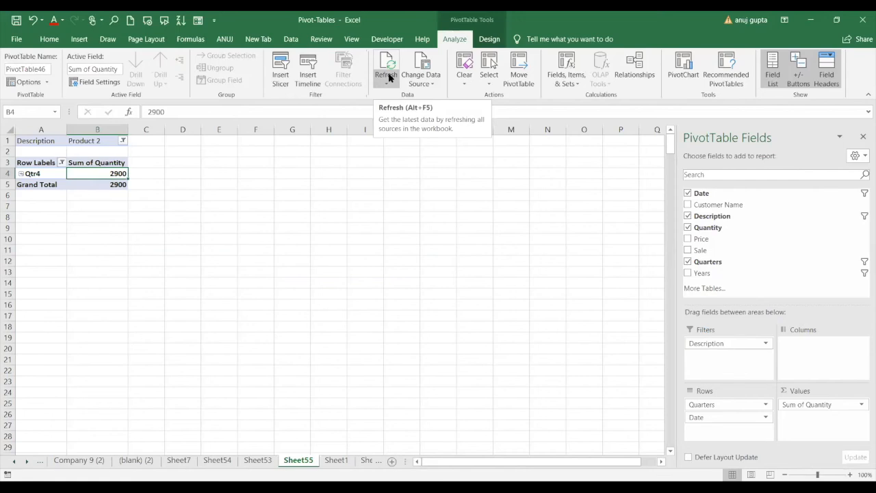
pyautogui.click(387, 75)
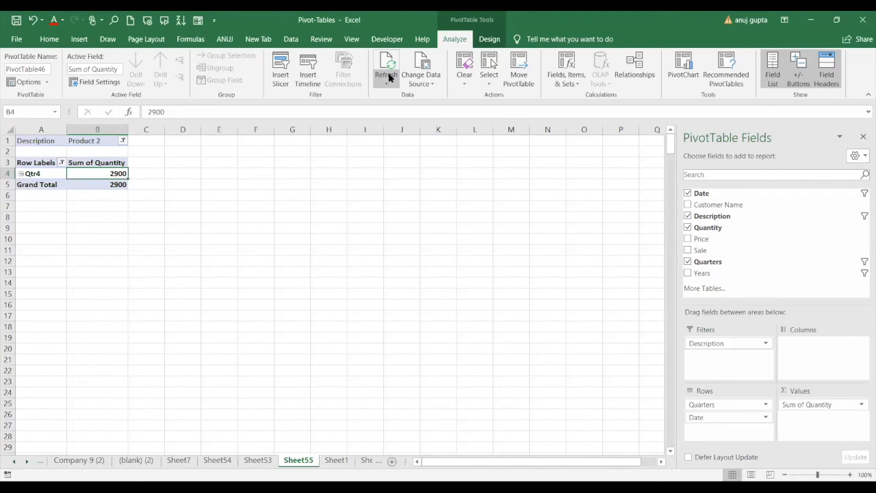
pyautogui.click(389, 77)
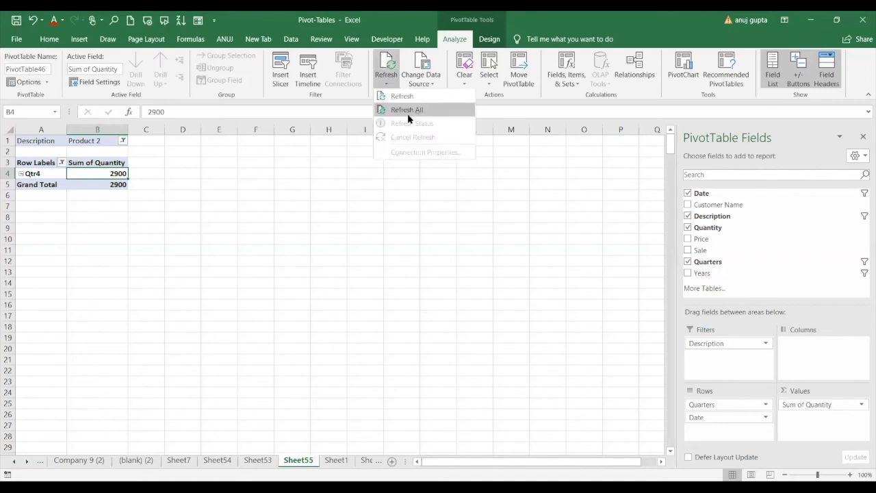
pyautogui.click(98, 179)
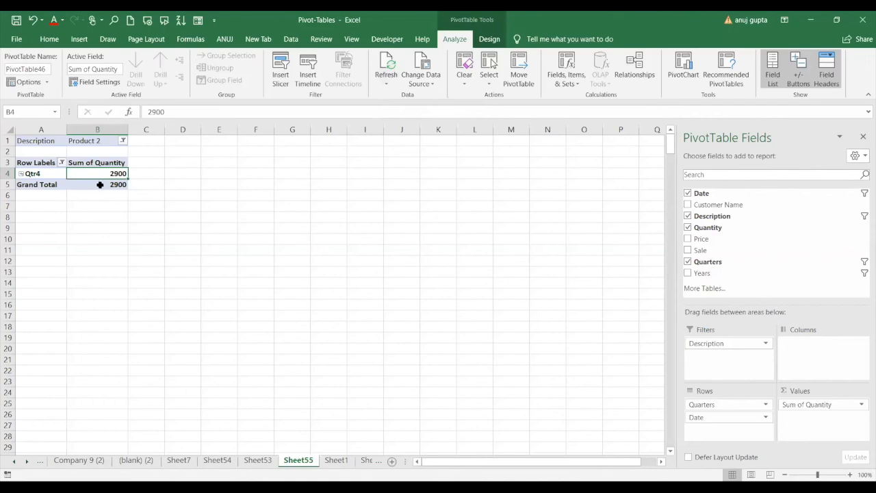
pyautogui.rightClick(100, 184)
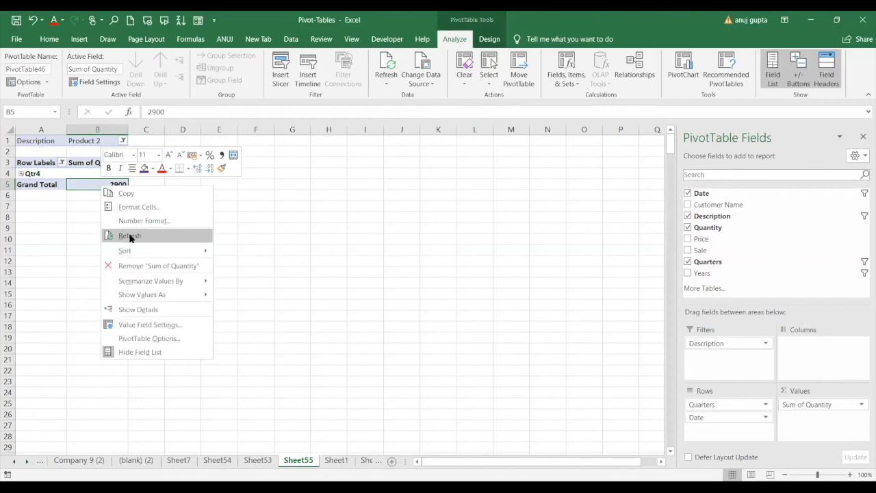
# Step: Check the PivotTable's source data range on Sheet1 twice and accept it as it is
pyautogui.click(423, 85)
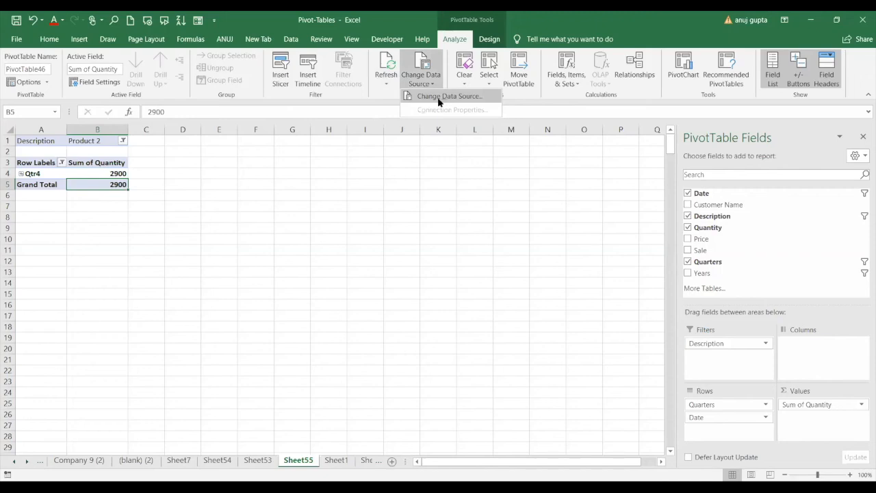
pyautogui.click(438, 100)
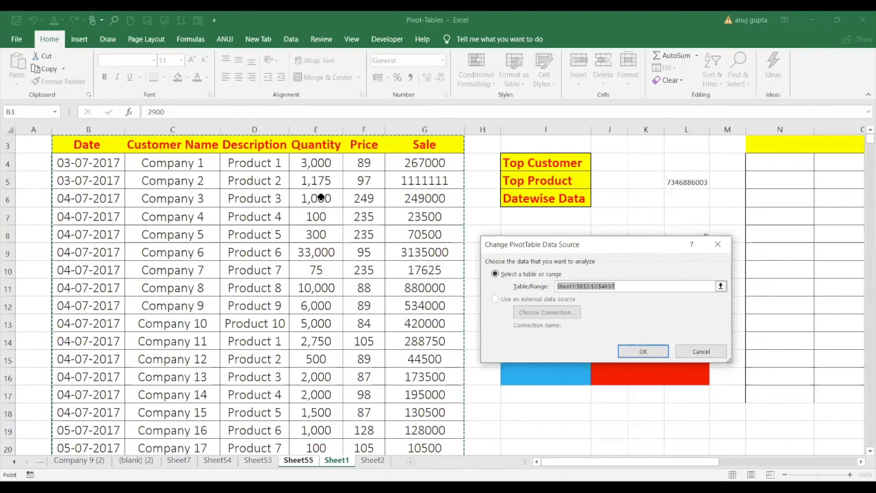
pyautogui.click(655, 357)
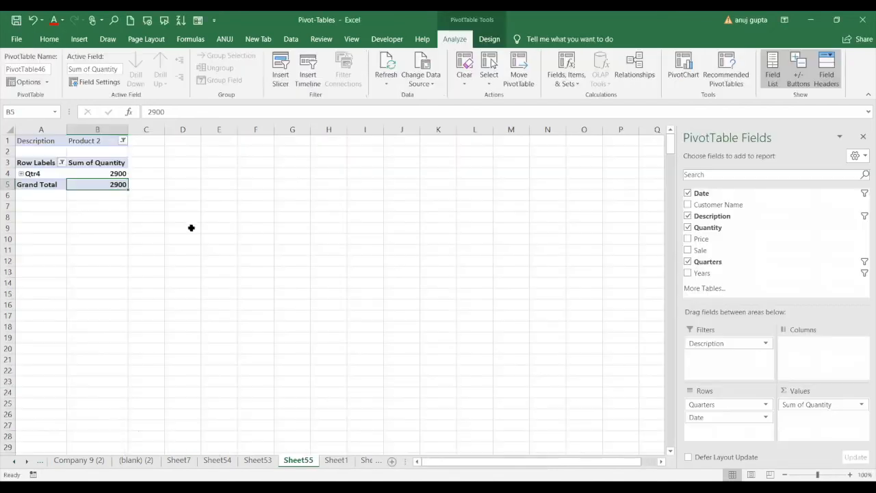
pyautogui.click(431, 86)
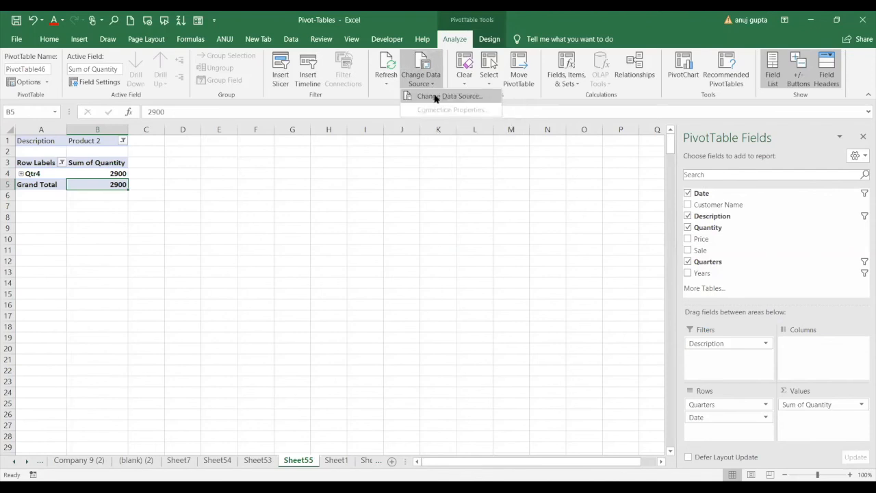
pyautogui.click(434, 96)
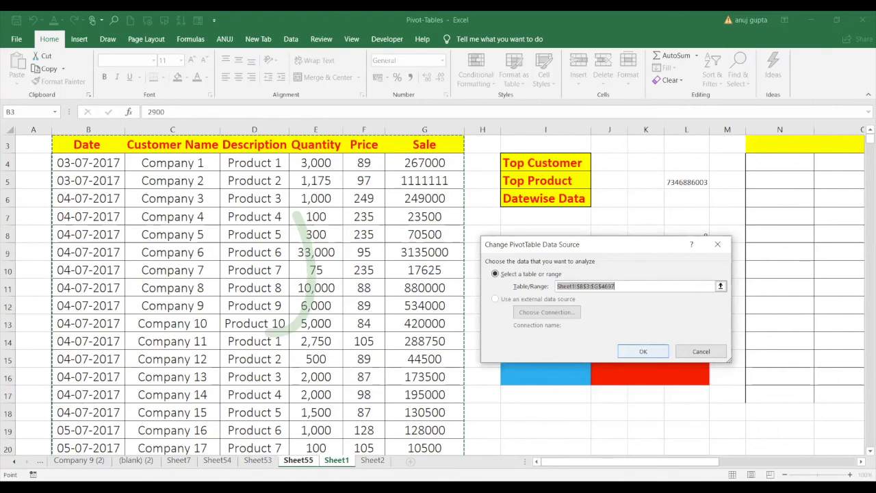
pyautogui.click(646, 352)
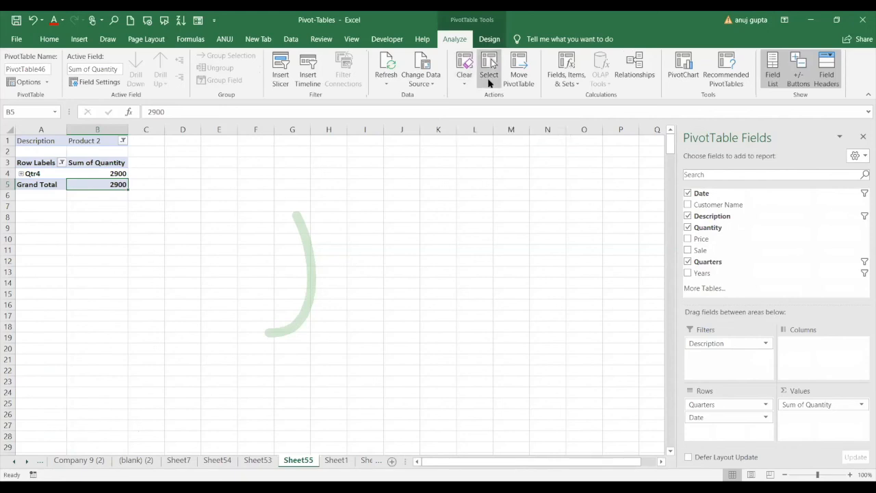
# Step: Examine the PivotTable selection options and the Move PivotTable settings, leaving the report at its location
pyautogui.click(489, 81)
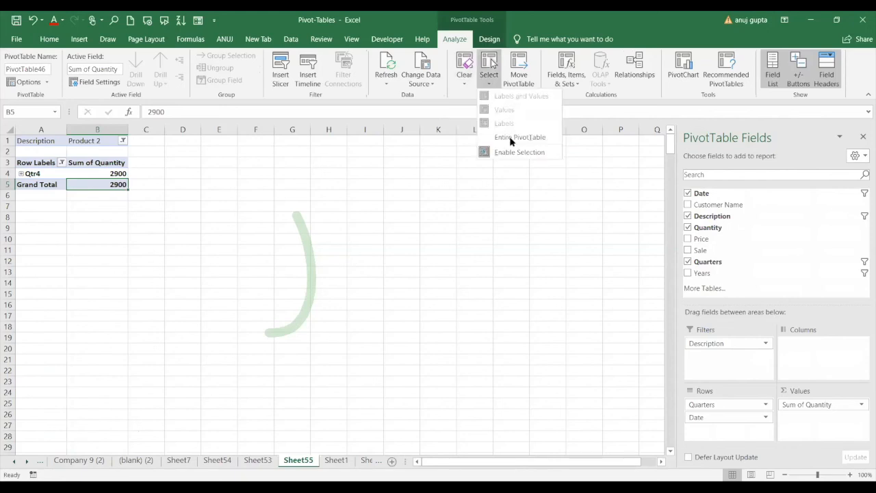
pyautogui.click(524, 78)
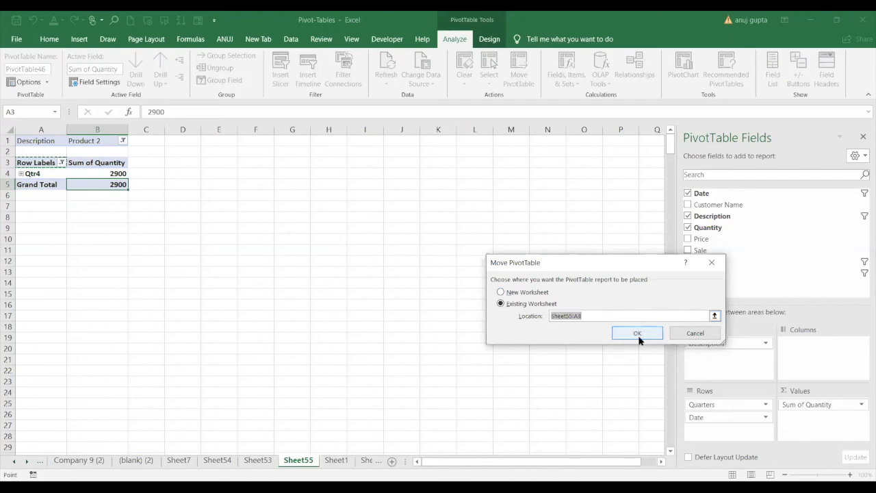
pyautogui.click(695, 335)
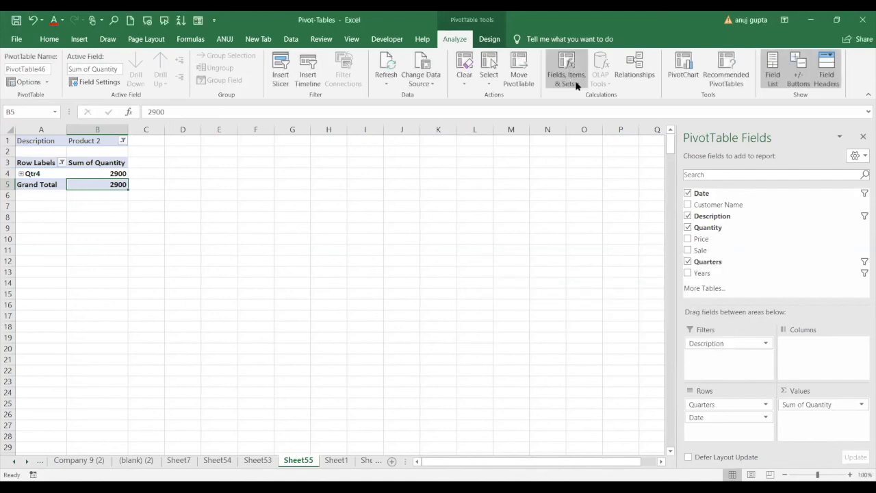
# Step: Examine the calculated field options and the available PivotChart types without inserting a chart
pyautogui.click(577, 82)
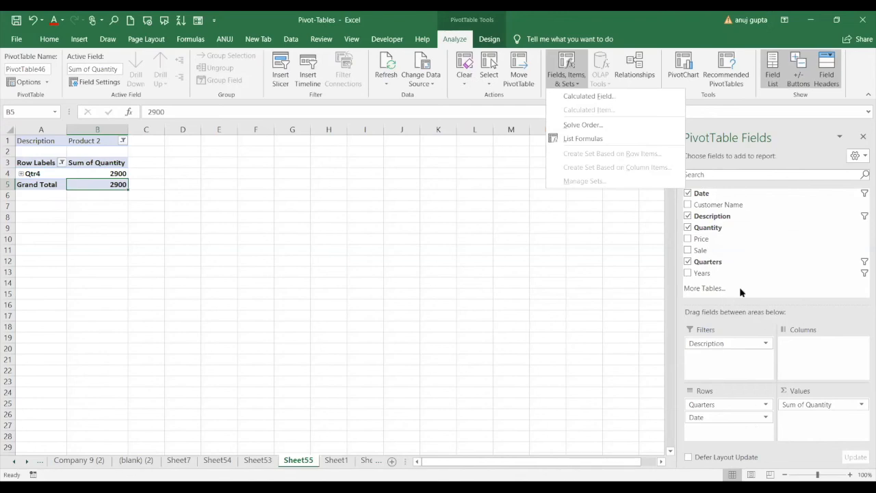
pyautogui.click(698, 94)
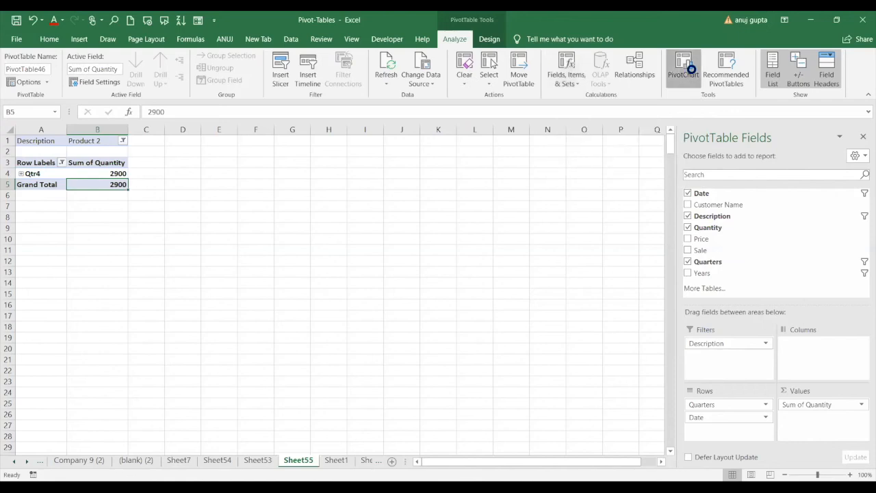
pyautogui.click(690, 70)
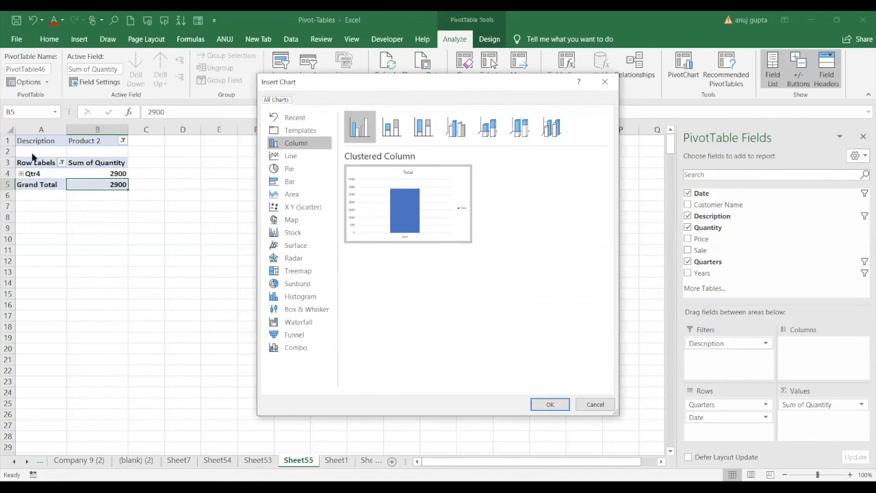
pyautogui.click(593, 404)
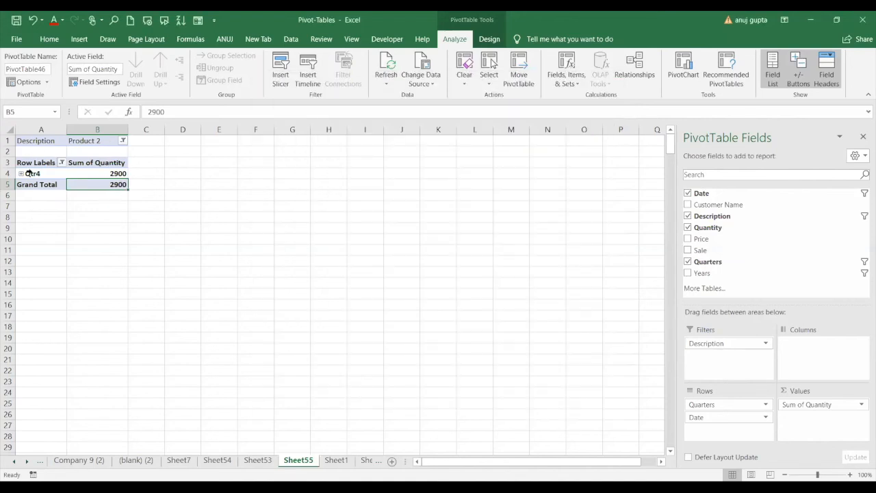
pyautogui.click(79, 39)
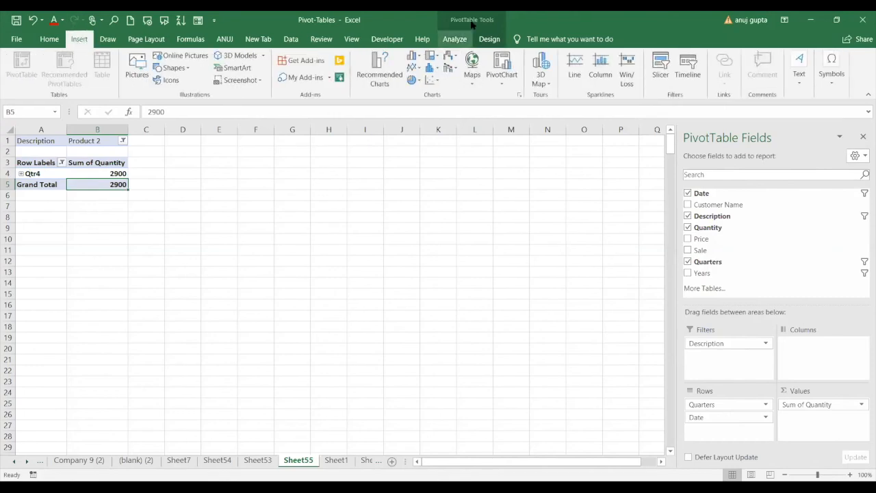
# Step: Show the PivotTable layout and style options and erase the pen drawings from the screen
pyautogui.click(487, 39)
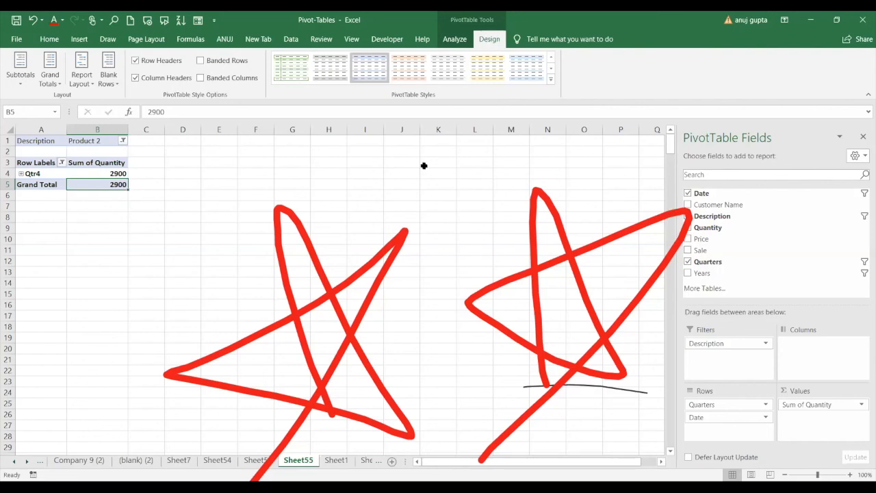
pyautogui.hotkey('alt', 'Tab')
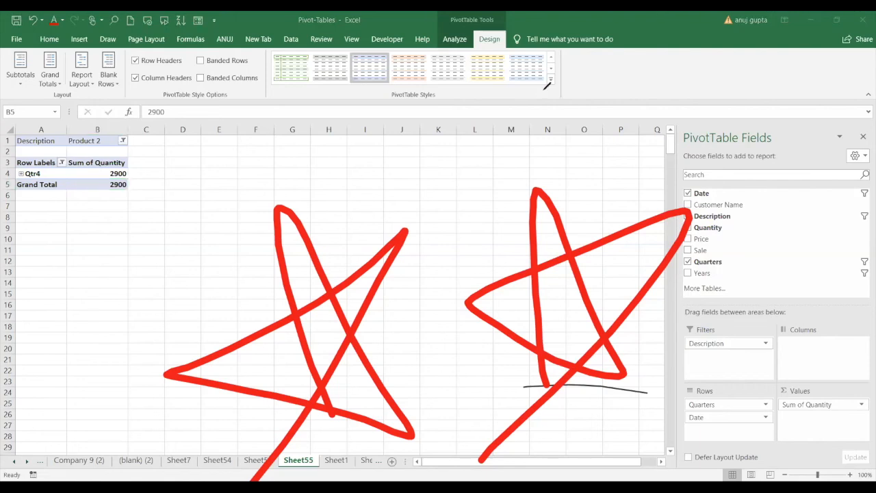
pyautogui.press('e')
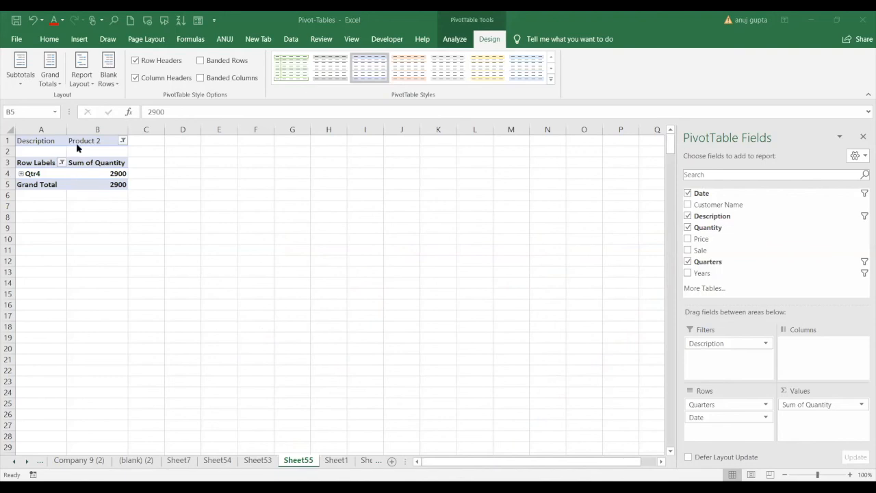
# Step: Preview the recommended PivotTables, including Sum of Price by Description and Sum of Quantity and Sum of Price by Description, without creating one
pyautogui.click(80, 162)
pyautogui.click(455, 39)
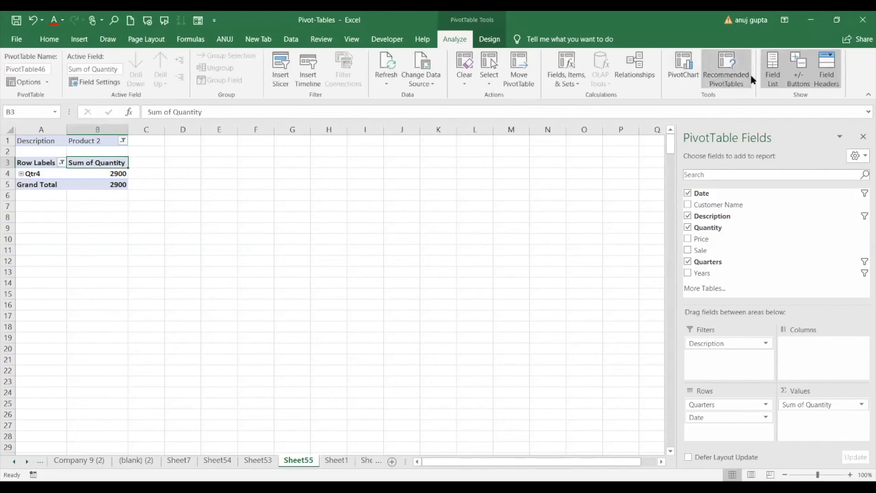
pyautogui.click(729, 79)
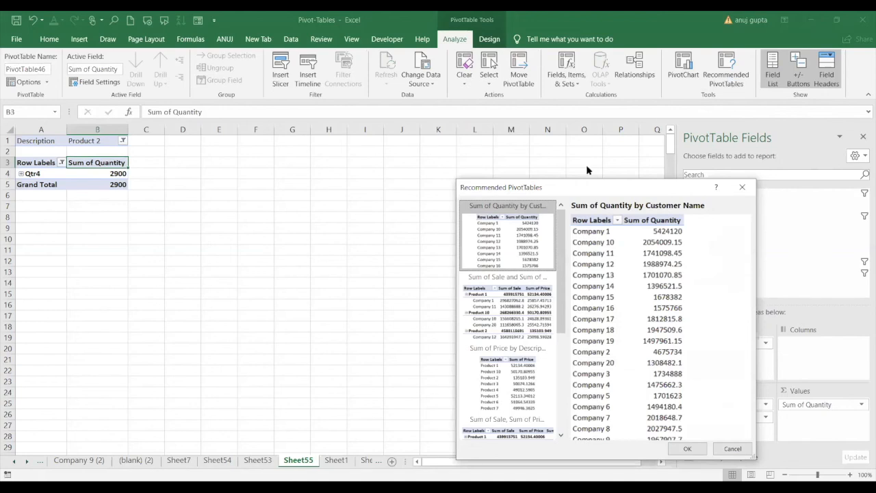
pyautogui.click(519, 322)
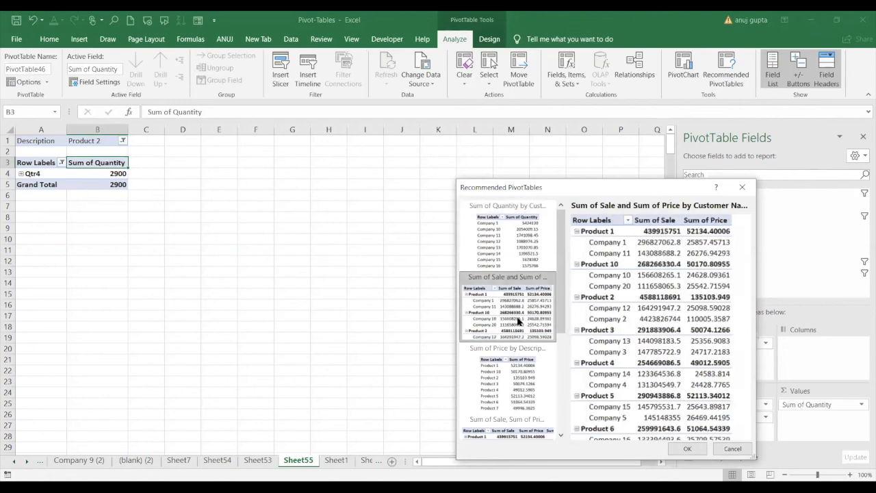
pyautogui.click(515, 387)
pyautogui.scroll(-3, 561, 423)
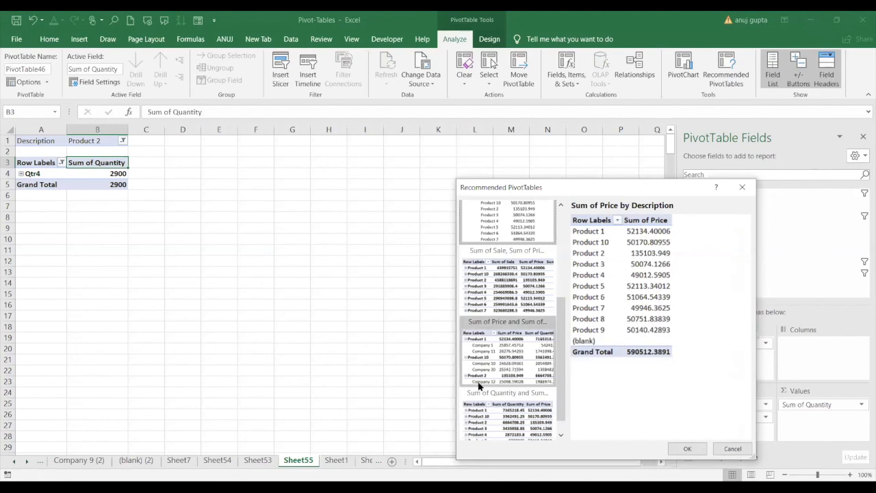
pyautogui.click(479, 387)
pyautogui.click(501, 417)
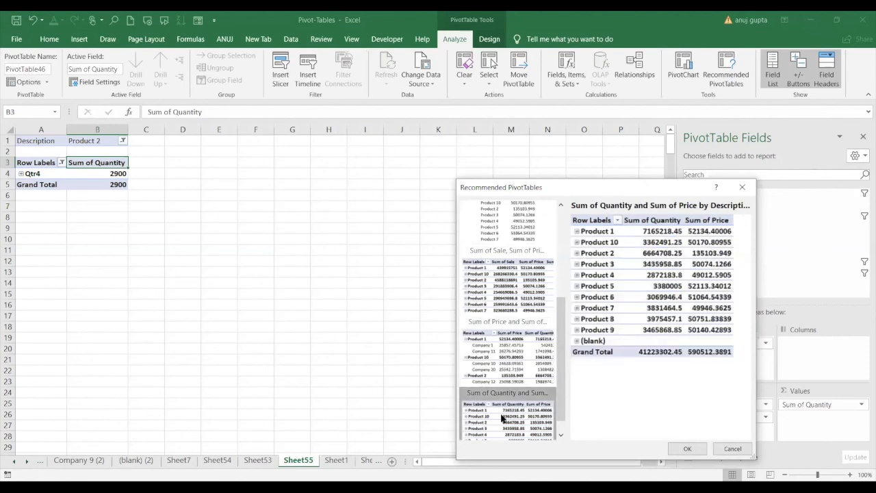
pyautogui.click(559, 435)
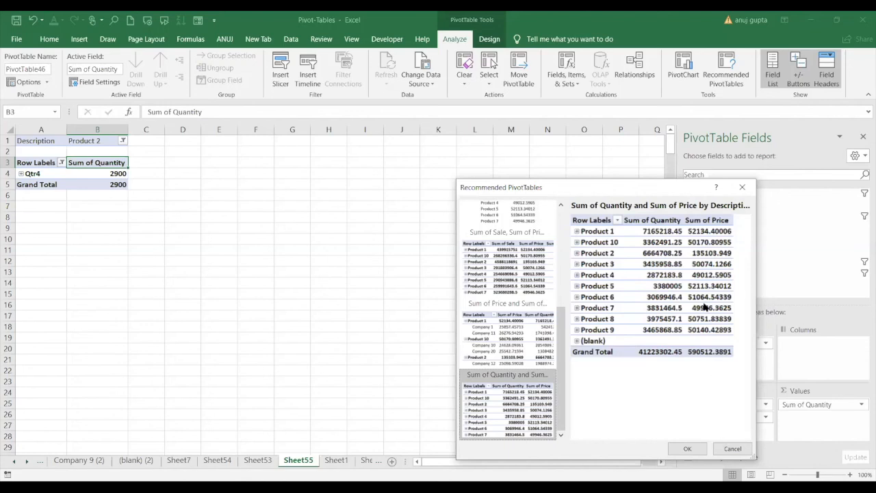
pyautogui.click(742, 188)
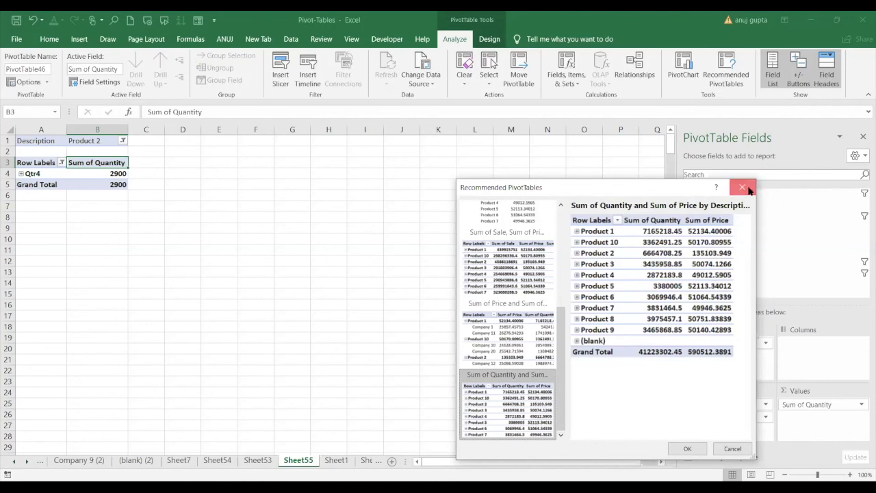
# Step: Hide the PivotTable field list
pyautogui.click(769, 80)
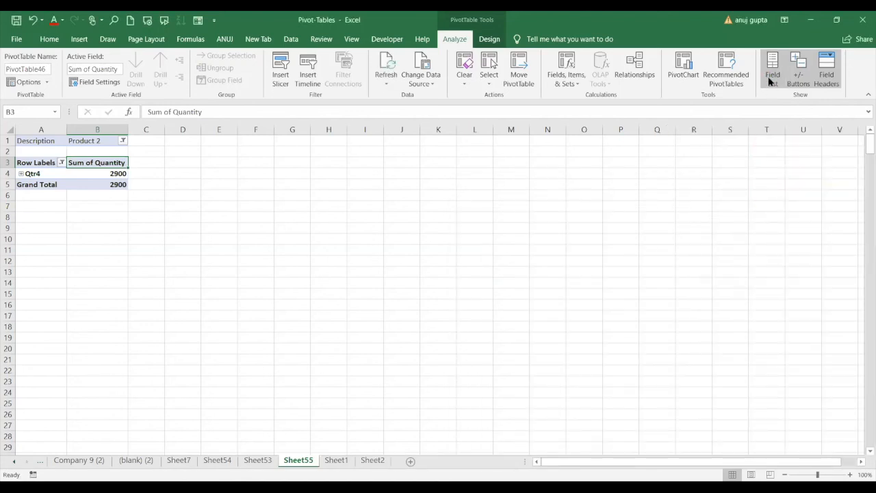
# Step: Show the PivotTable field list, toggling it off and on to demonstrate its display
pyautogui.click(769, 81)
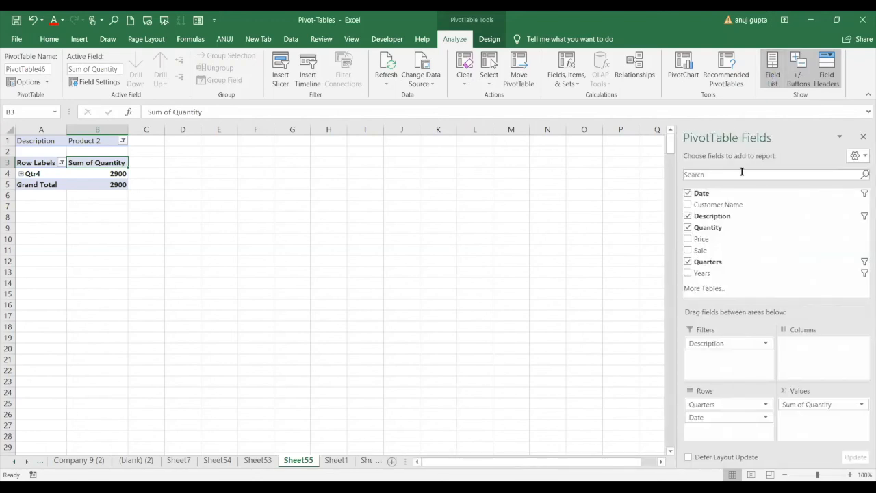
pyautogui.click(773, 79)
pyautogui.click(773, 81)
pyautogui.click(773, 80)
pyautogui.click(773, 81)
# Step: Expand and collapse the Qtr4 row group, and hide and restore the PivotTable's expand/collapse buttons
pyautogui.click(22, 173)
pyautogui.click(21, 174)
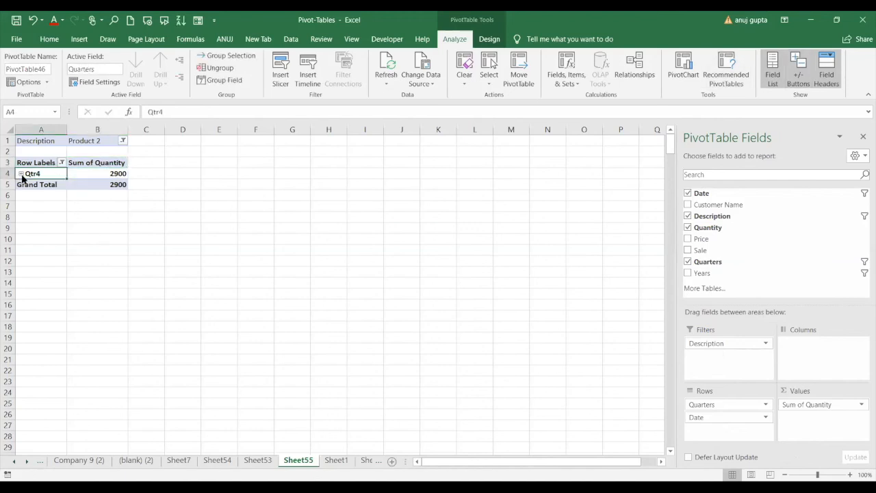
pyautogui.click(21, 174)
pyautogui.click(21, 174)
pyautogui.click(796, 81)
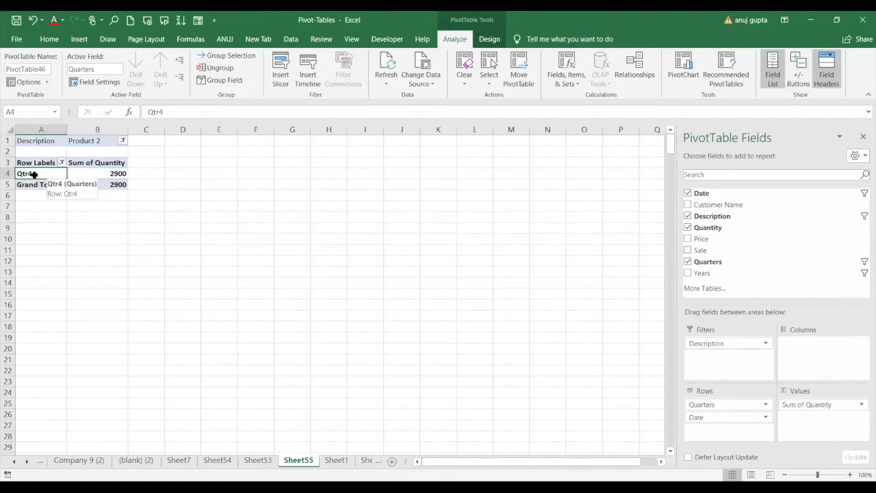
pyautogui.click(794, 65)
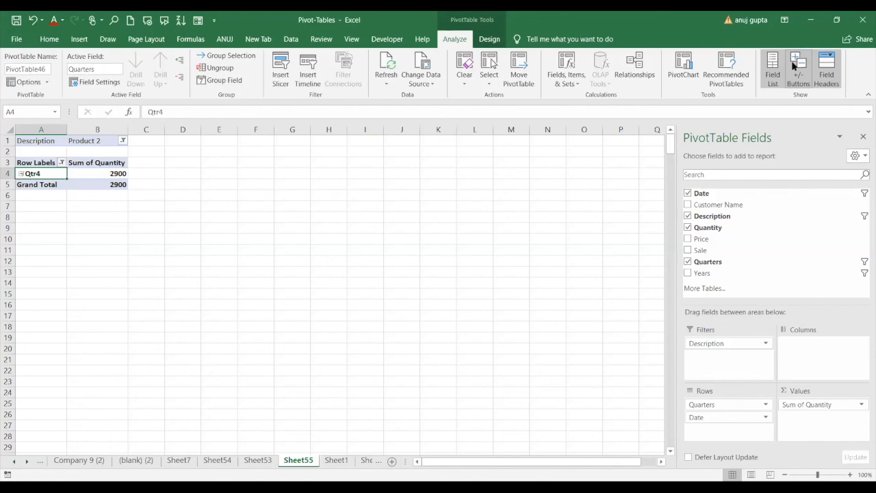
# Step: Toggle the PivotTable's field headers off and on repeatedly, leaving them displayed
pyautogui.click(832, 83)
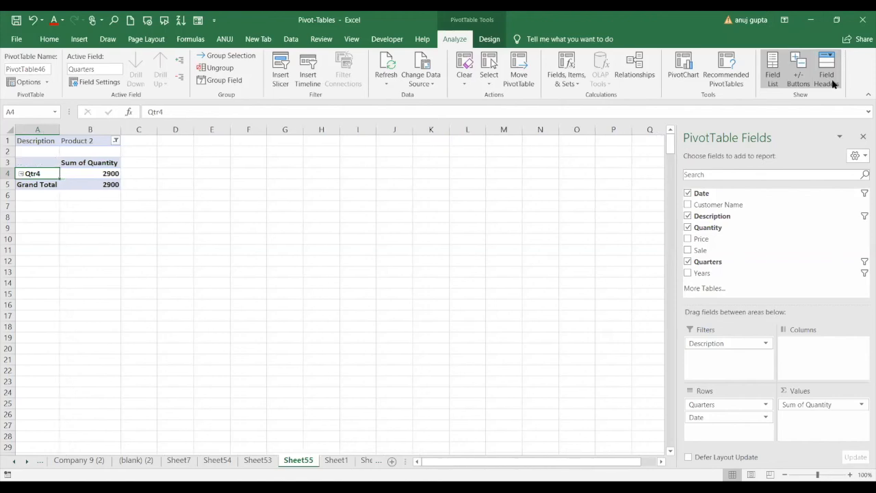
pyautogui.click(832, 83)
pyautogui.click(832, 83)
pyautogui.click(832, 83)
pyautogui.click(832, 83)
pyautogui.click(832, 83)
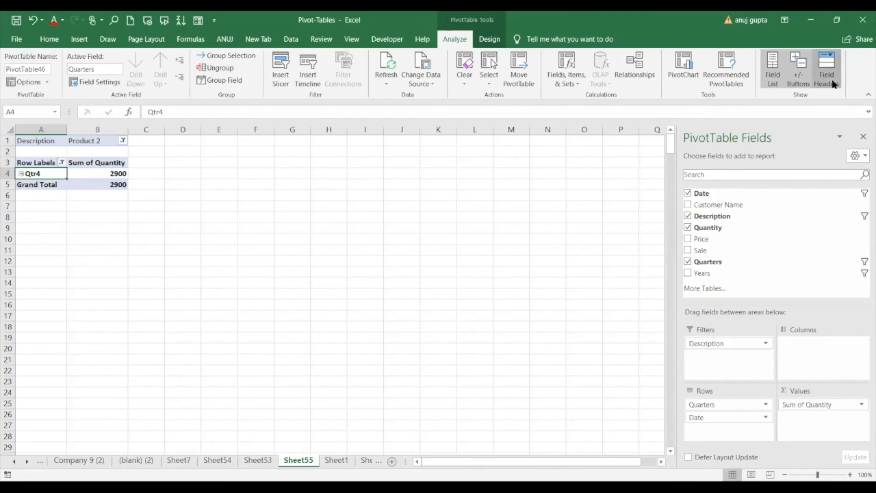
pyautogui.click(832, 84)
pyautogui.click(832, 84)
pyautogui.click(832, 84)
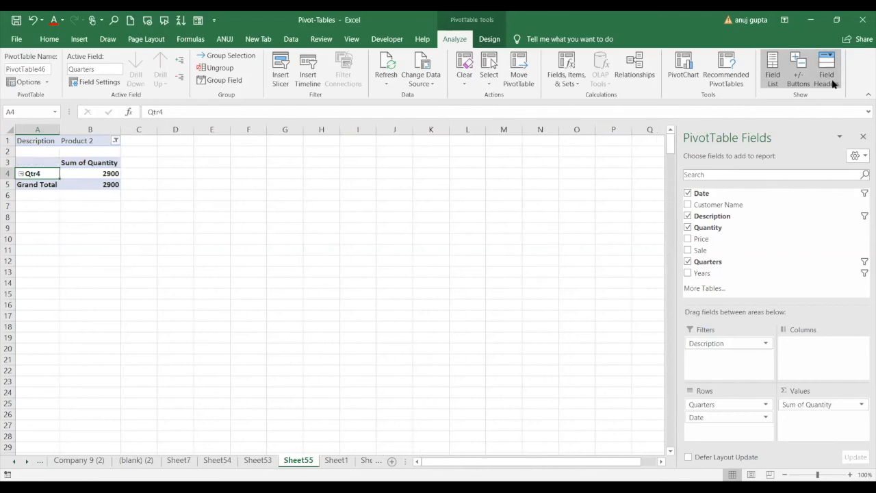
pyautogui.click(833, 83)
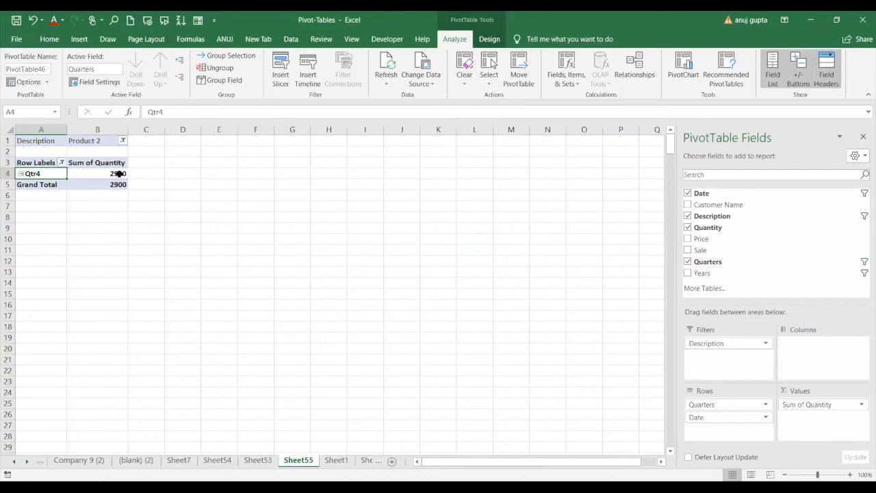
pyautogui.click(119, 174)
pyautogui.click(829, 74)
pyautogui.click(831, 72)
pyautogui.click(831, 72)
pyautogui.click(831, 72)
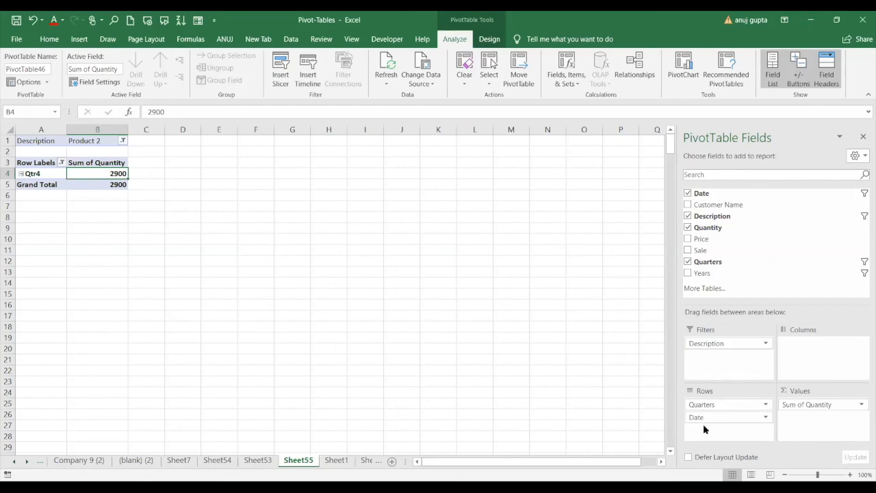
# Step: Review the PivotTable design options and return to the analysis options
pyautogui.click(488, 38)
pyautogui.click(459, 38)
pyautogui.click(427, 41)
pyautogui.click(457, 40)
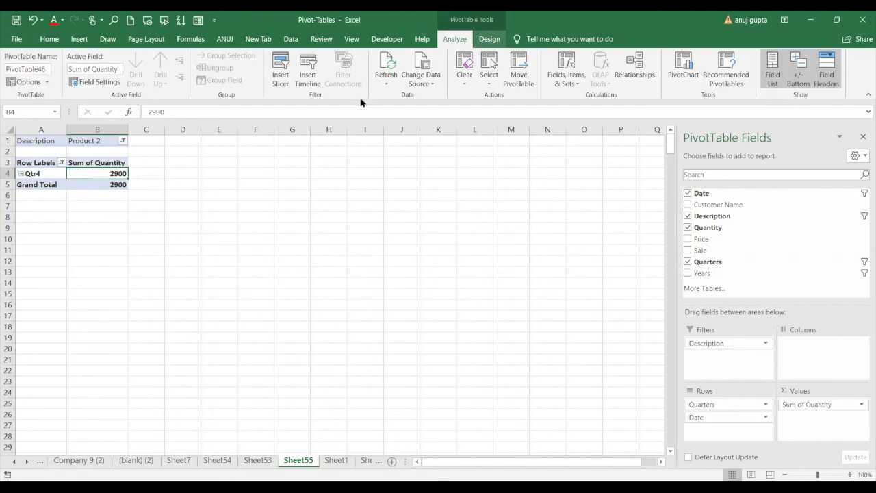
pyautogui.moveTo(190, 319); pyautogui.dragTo(186, 404)
pyautogui.click(211, 305)
pyautogui.keyDown('shift'); pyautogui.click(331, 315); pyautogui.keyUp('shift')
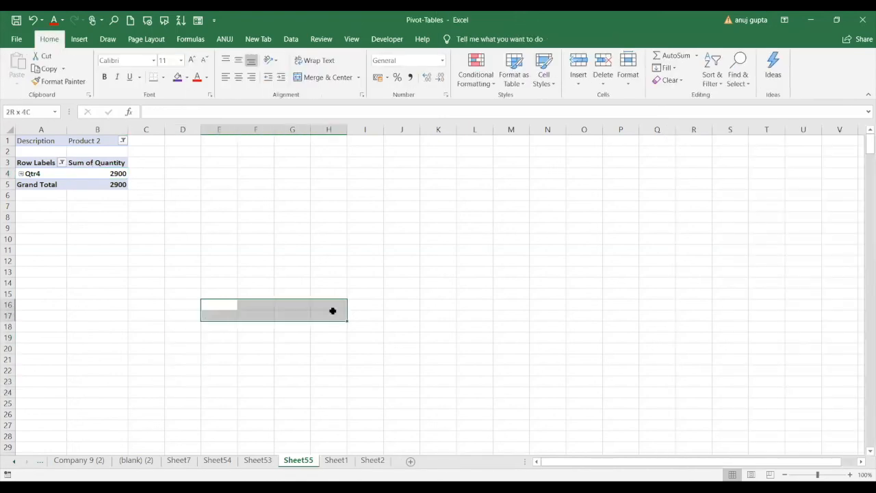
pyautogui.moveTo(205, 323); pyautogui.dragTo(336, 399)
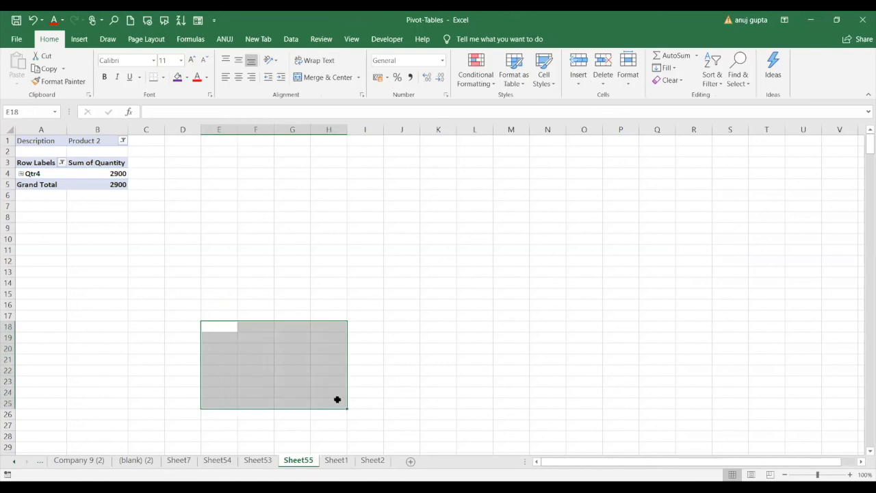
pyautogui.click(185, 282)
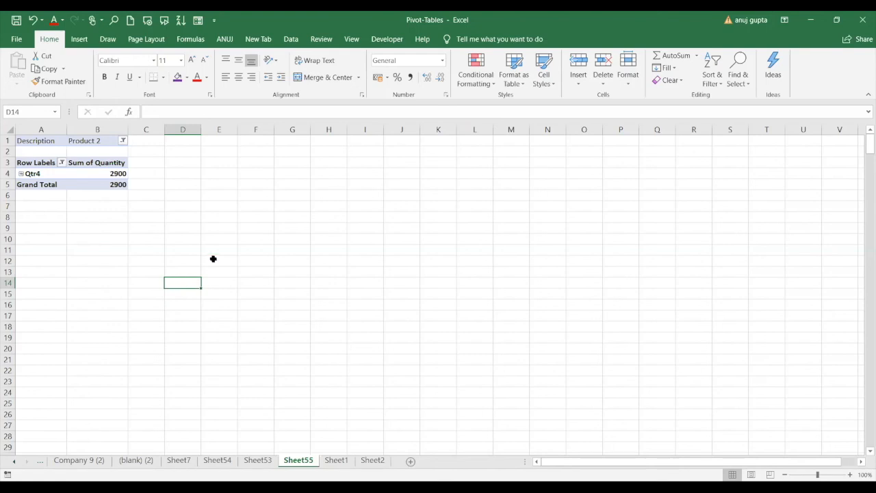
pyautogui.click(266, 305)
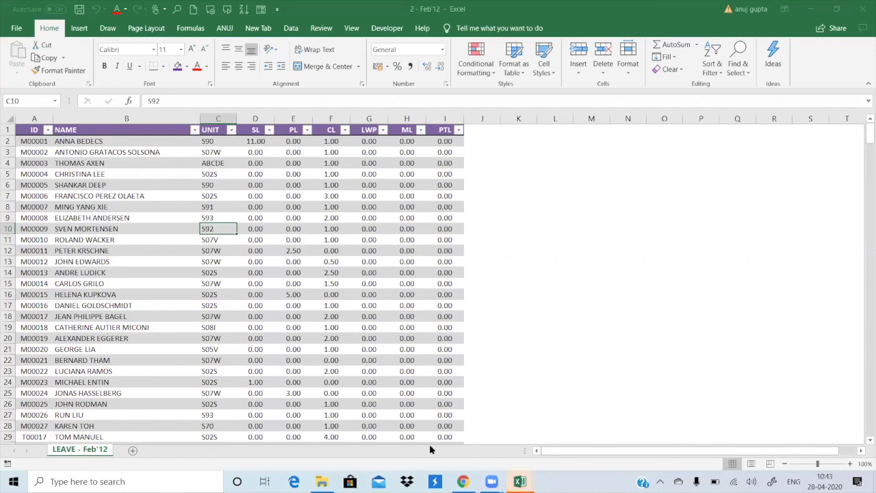
# Step: Compare the leave tables in the open 1 - Jan'12, 3 - Mar'12 and 2 - Feb'12 workbooks
pyautogui.moveTo(520, 481)
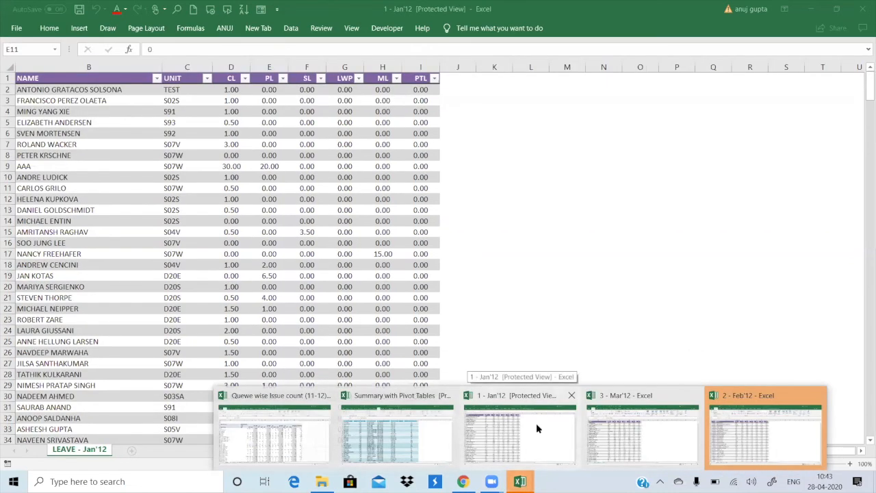
pyautogui.click(536, 423)
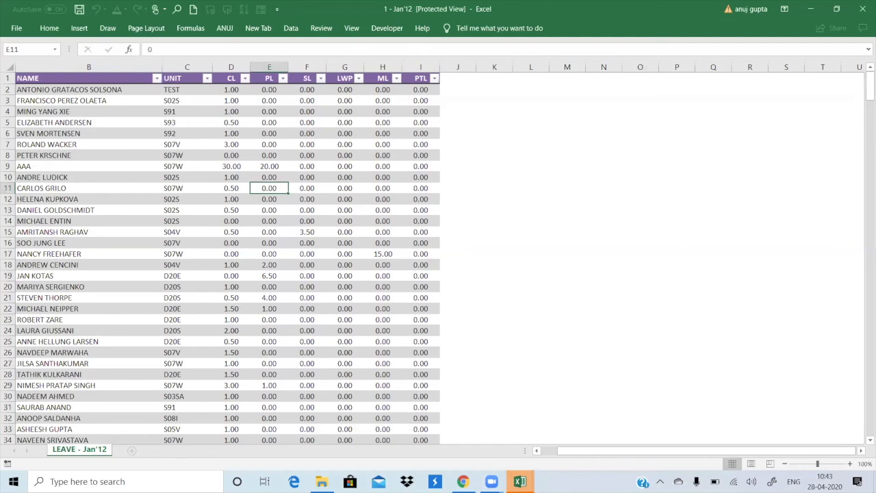
pyautogui.moveTo(520, 481)
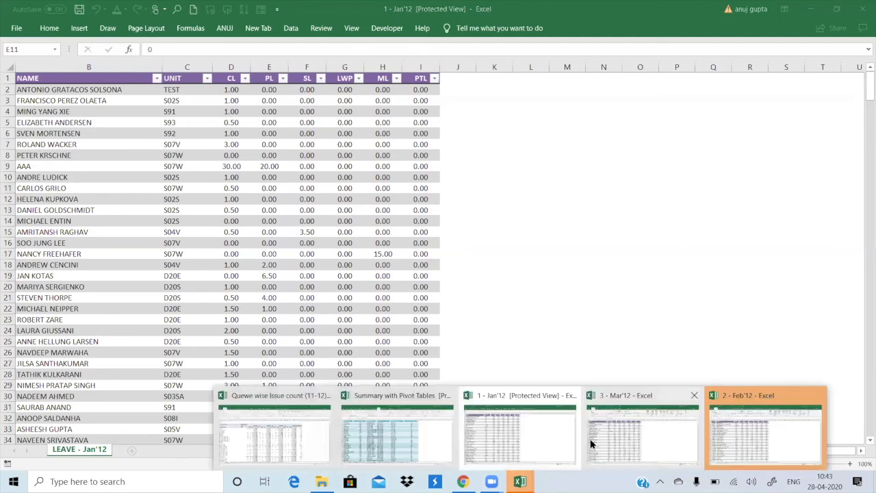
pyautogui.click(579, 417)
pyautogui.click(524, 479)
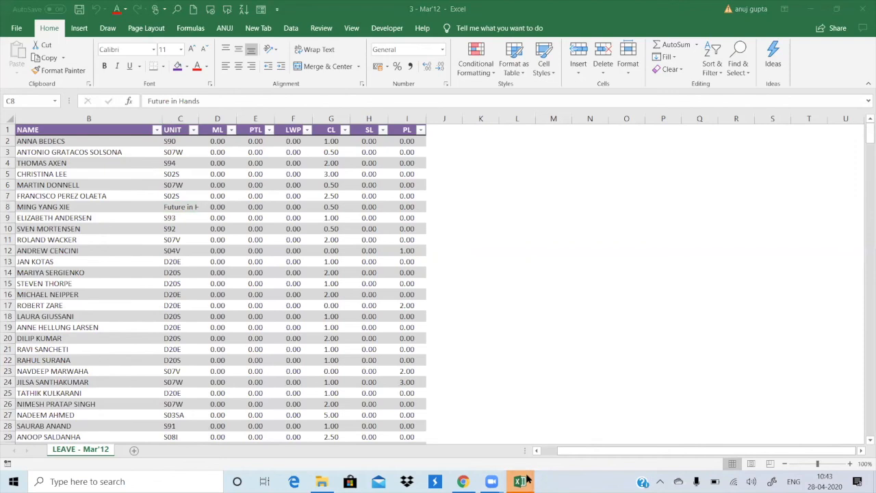
pyautogui.click(724, 443)
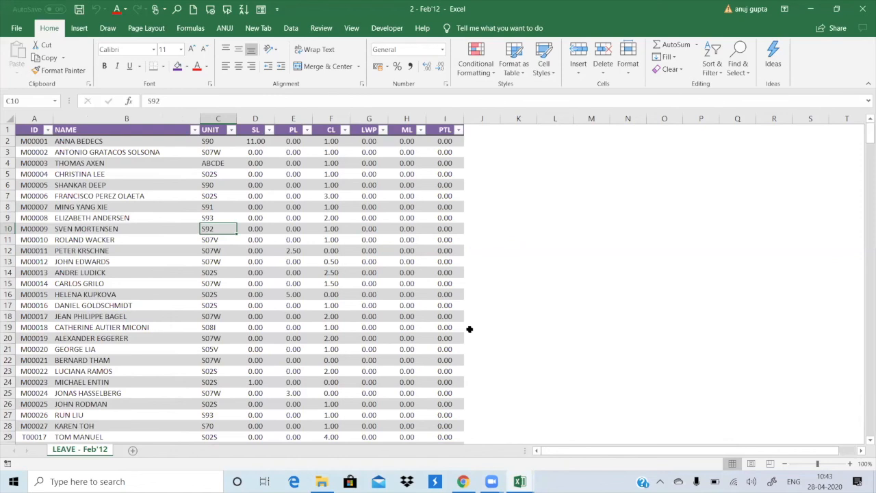
# Step: Switch to the 1 - Jan'12 workbook and examine the PL values in its leave table
pyautogui.click(520, 481)
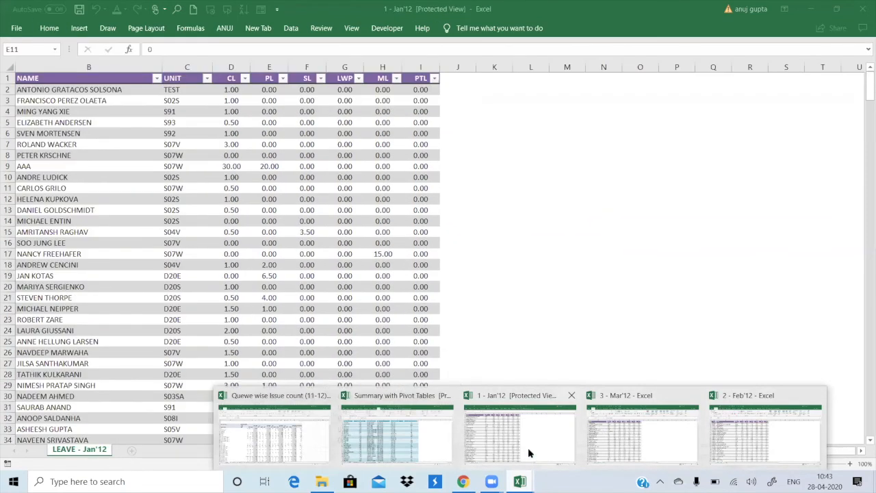
pyautogui.click(528, 452)
pyautogui.click(262, 155)
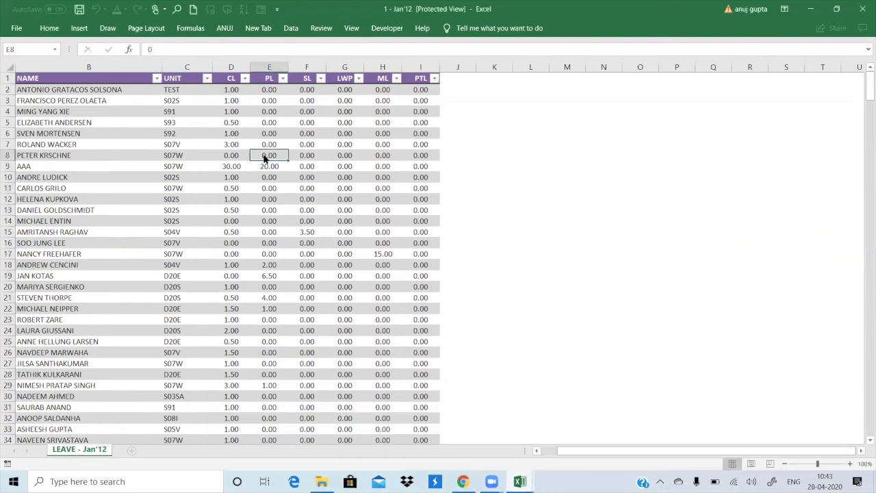
pyautogui.press('Down')
pyautogui.press('Down')
pyautogui.press('Down')
pyautogui.press('Down')
pyautogui.press('Down')
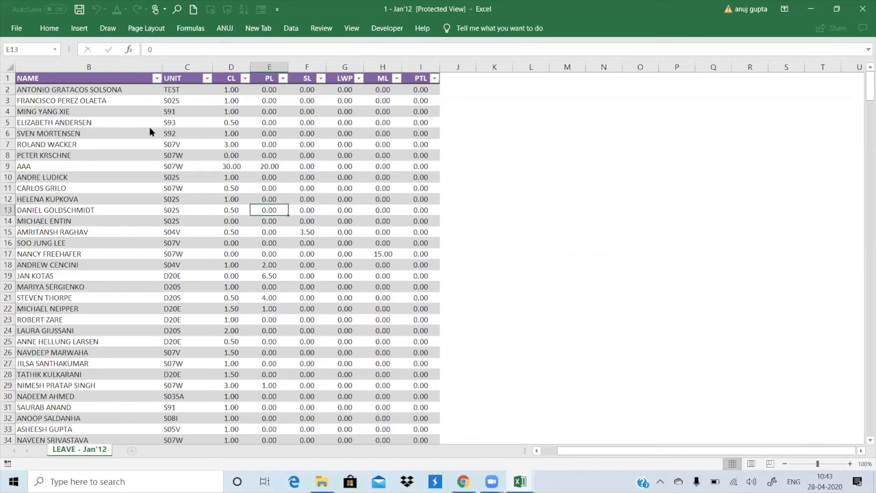
pyautogui.press('Down')
pyautogui.click(276, 230)
pyautogui.click(280, 261)
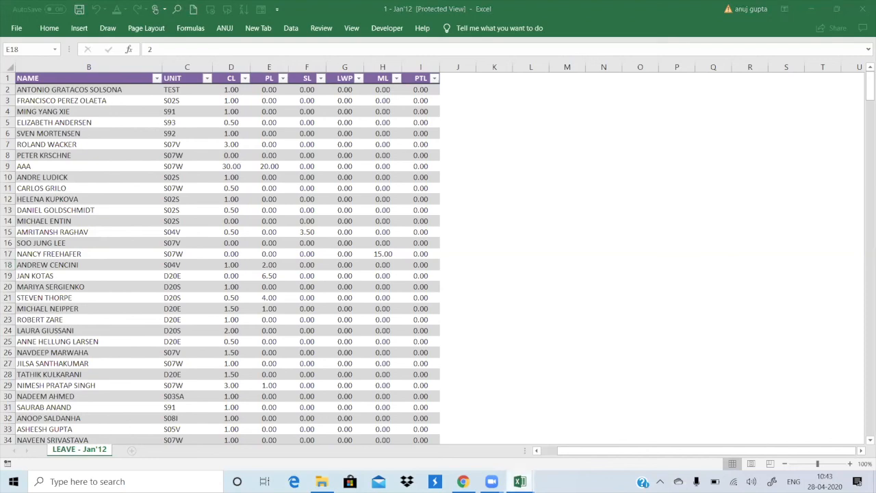
# Step: Preview the 3 - Mar'12 workbook and switch to the leave table in 2 - Feb'12
pyautogui.moveTo(519, 481)
pyautogui.moveTo(636, 434)
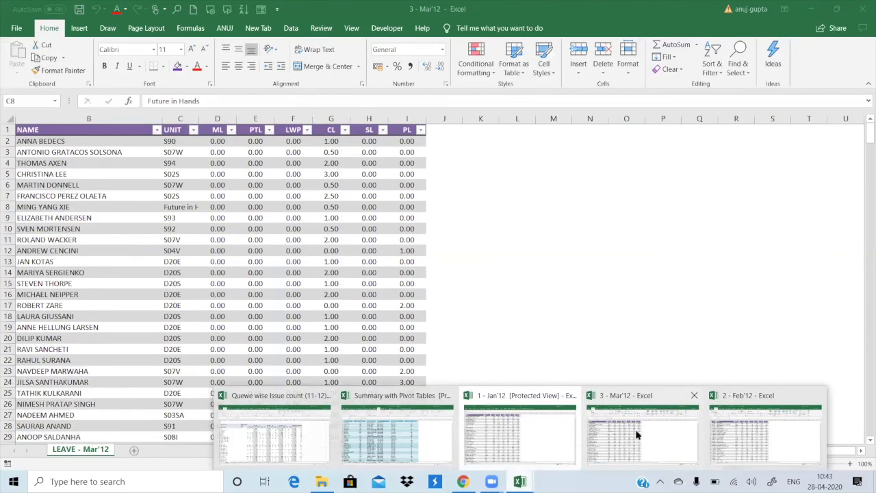
pyautogui.moveTo(753, 431)
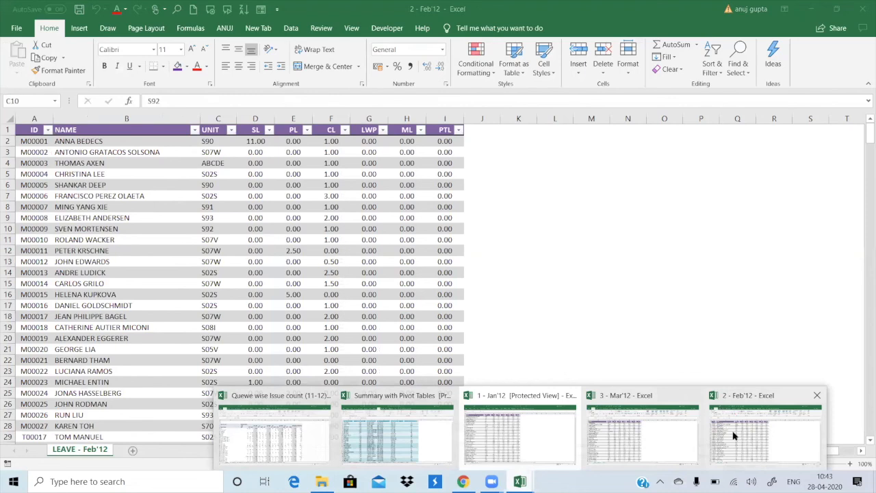
pyautogui.click(733, 436)
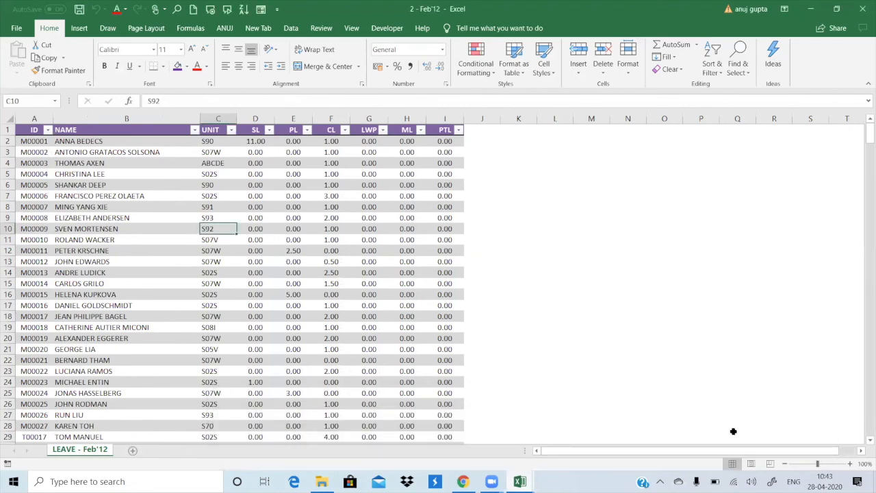
pyautogui.click(378, 381)
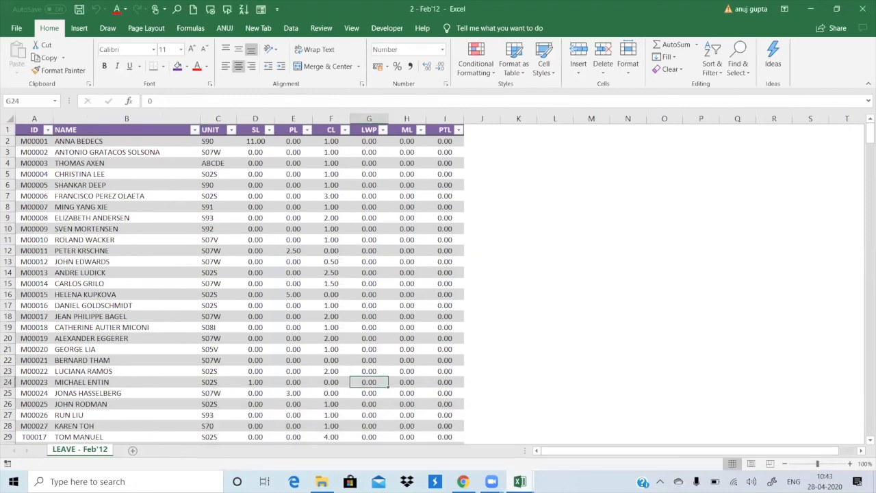
# Step: Close the protected-view 1 - Jan'12 workbook
pyautogui.moveTo(519, 481)
pyautogui.moveTo(553, 408)
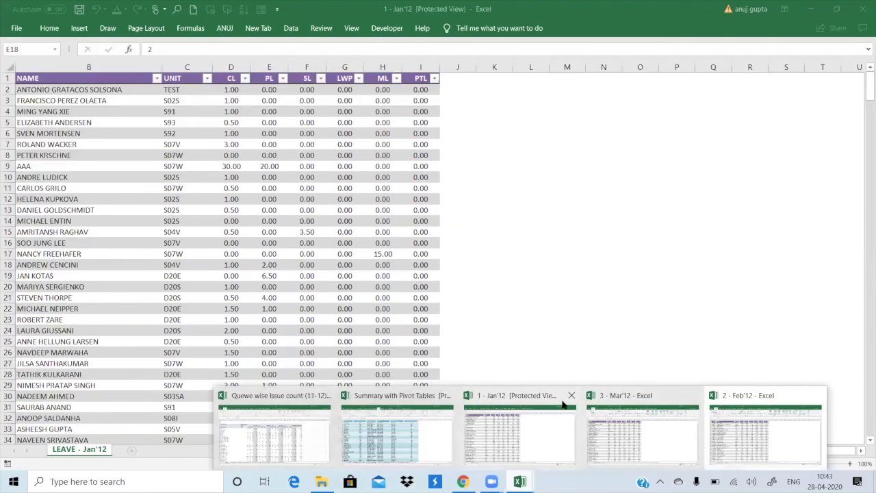
pyautogui.click(572, 397)
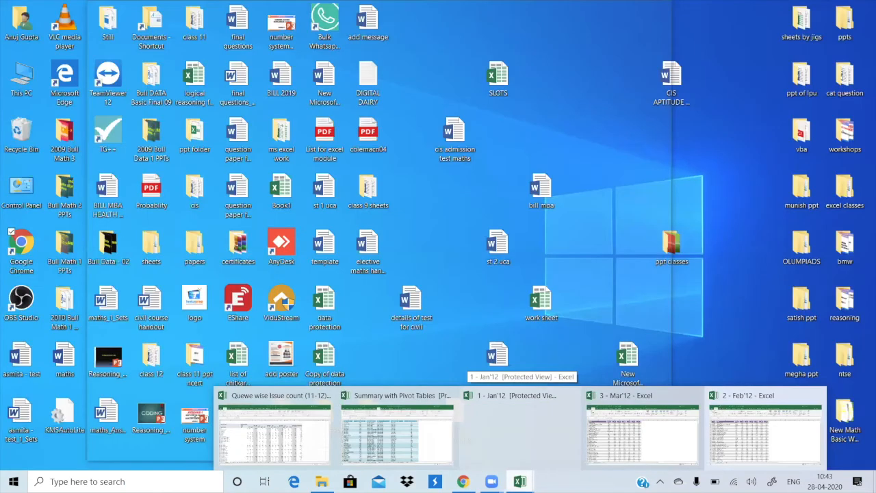
# Step: Switch to File Explorer and try to open the _$Jan'12 file from the pivot tables folder
pyautogui.click(321, 481)
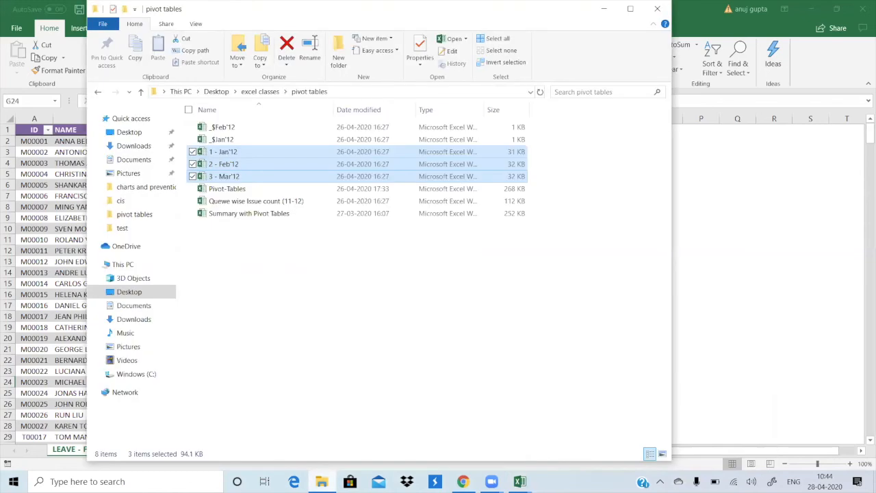
pyautogui.doubleClick(273, 146)
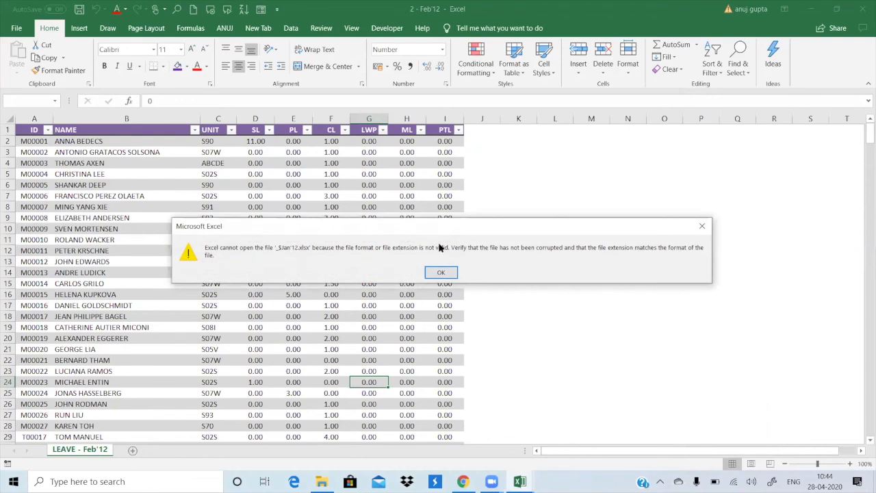
pyautogui.click(452, 274)
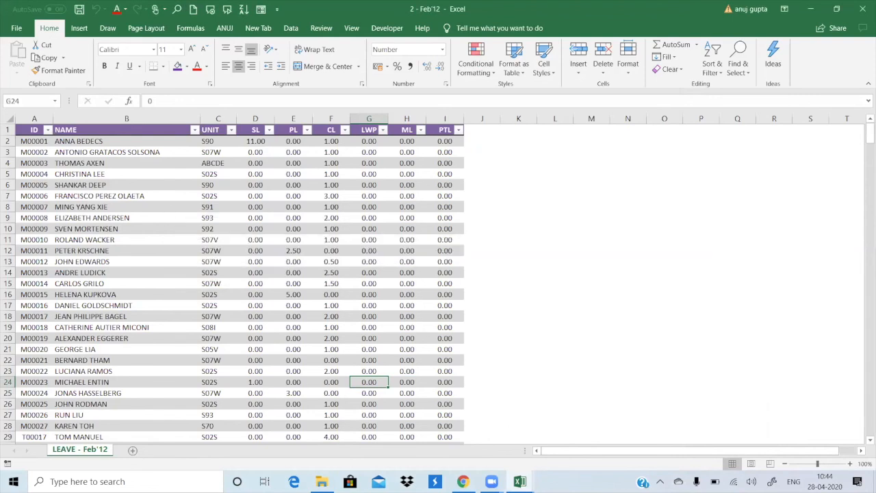
# Step: Return to the pivot tables folder in File Explorer and bring up the 3 - Mar'12 workbook
pyautogui.click(520, 481)
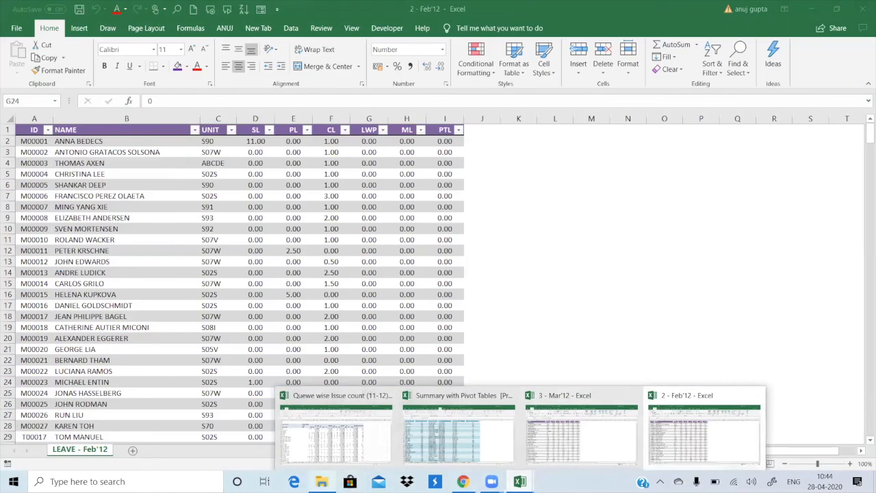
pyautogui.click(321, 481)
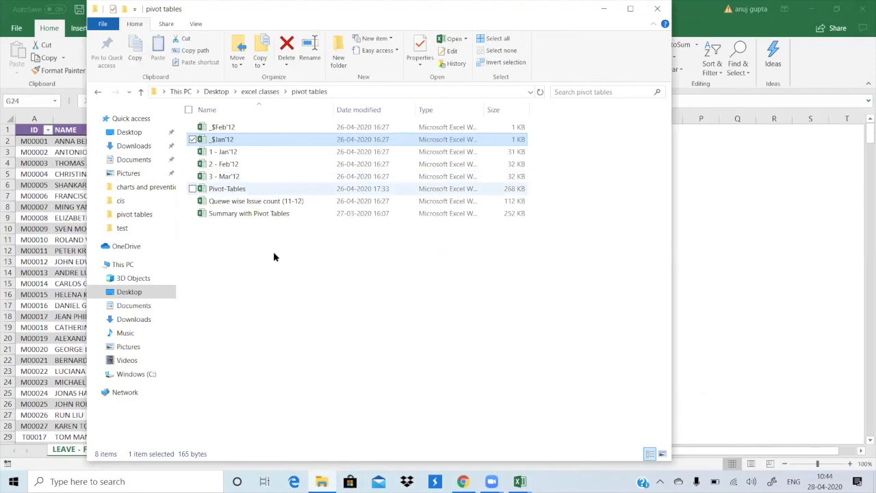
pyautogui.doubleClick(251, 165)
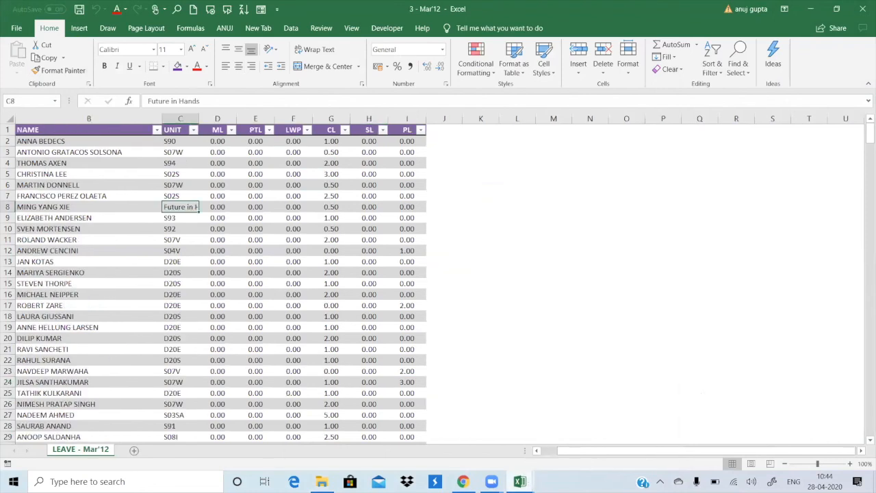
# Step: Switch from the 3 - Mar'12 workbook to 2 - Feb'12 and create a new blank workbook
pyautogui.moveTo(520, 481)
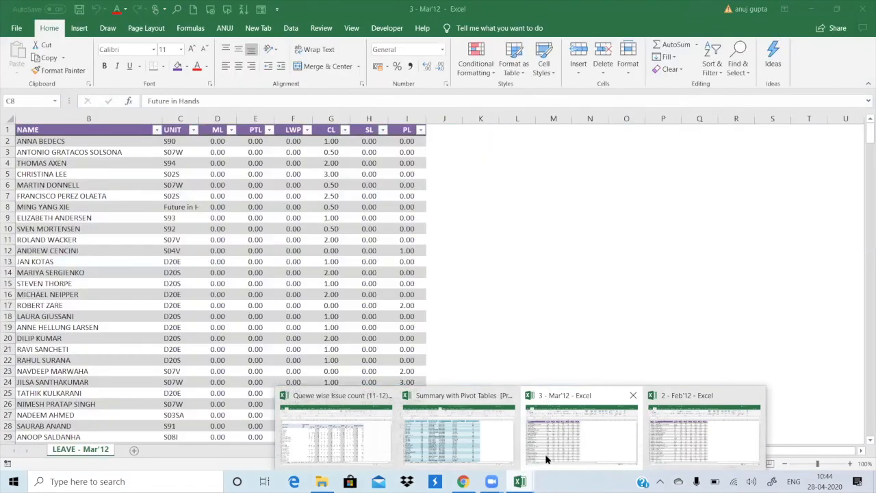
pyautogui.click(546, 459)
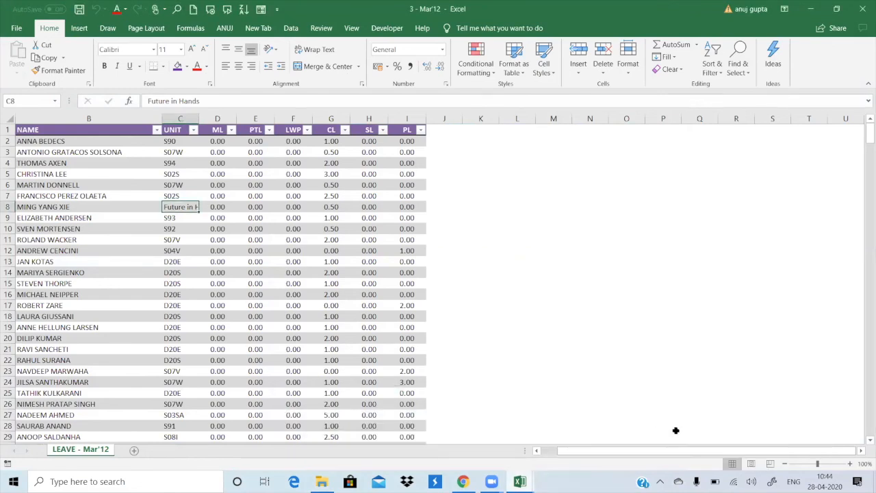
pyautogui.click(527, 479)
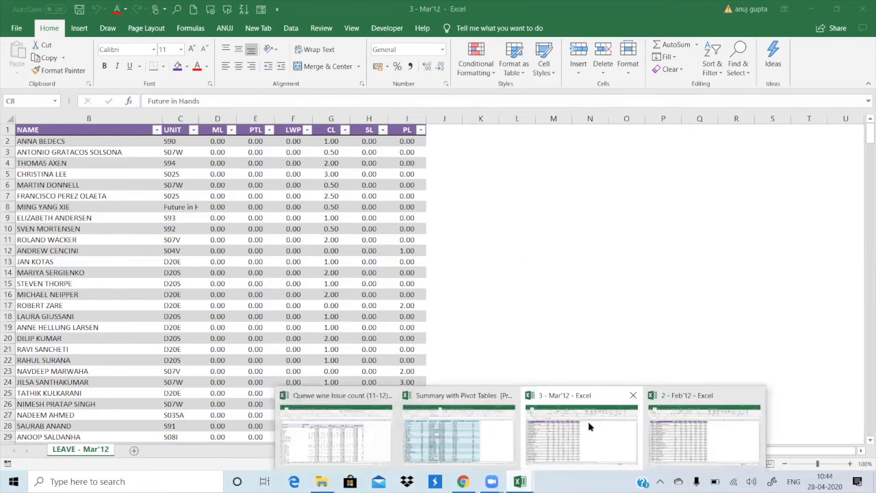
pyautogui.click(588, 423)
pyautogui.click(521, 481)
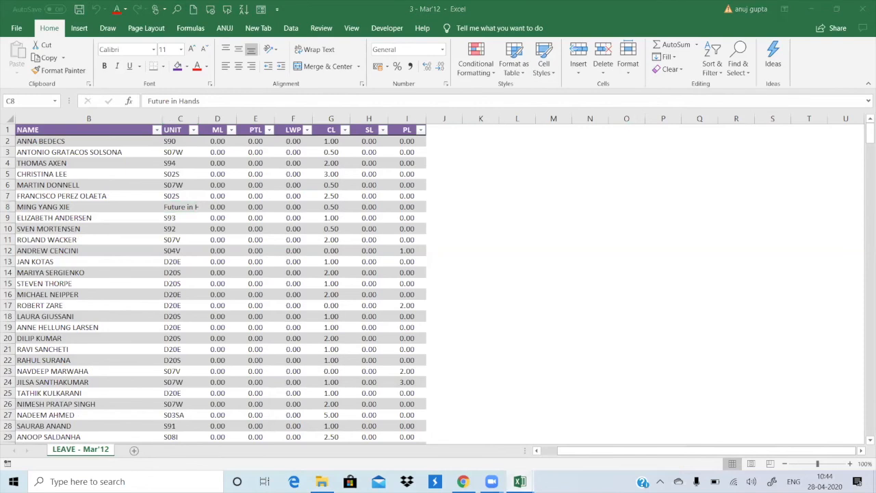
pyautogui.click(601, 440)
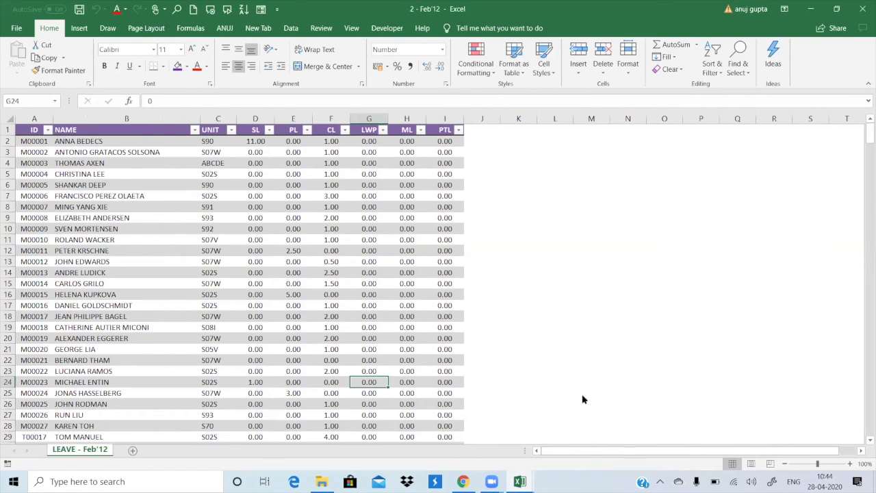
pyautogui.hotkey('ctrl', 'n')
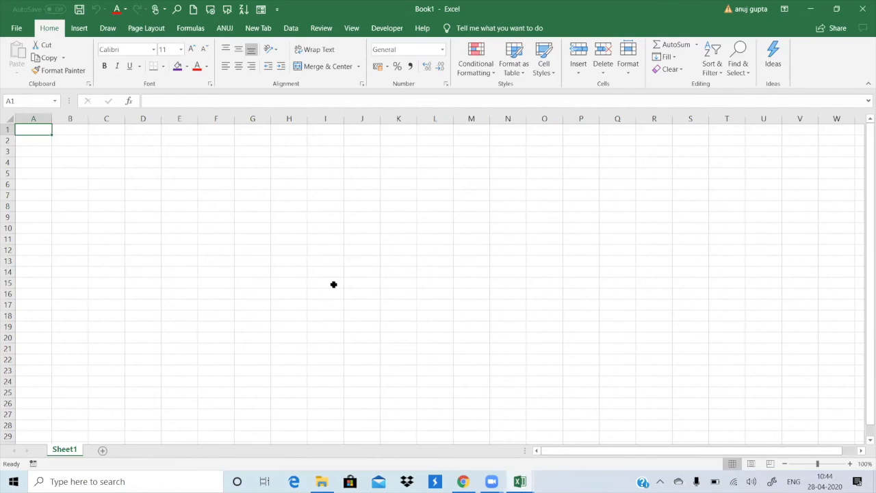
pyautogui.hotkey('alt', 'd')
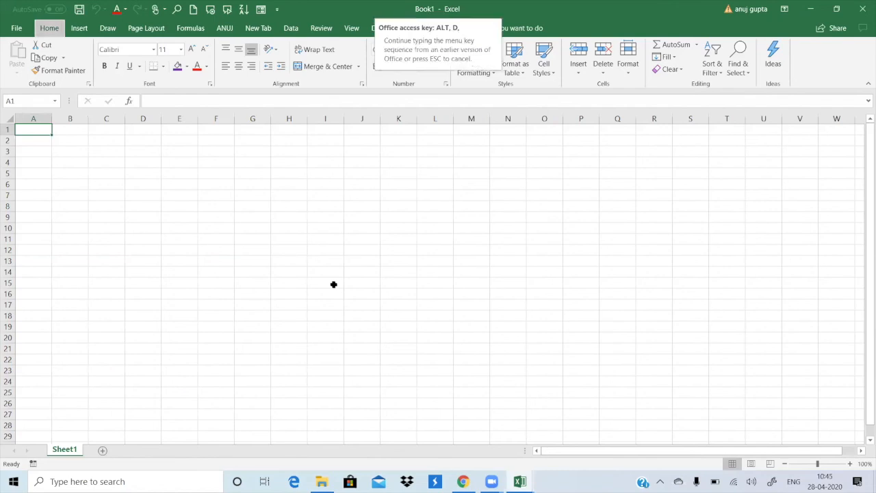
pyautogui.press('p')
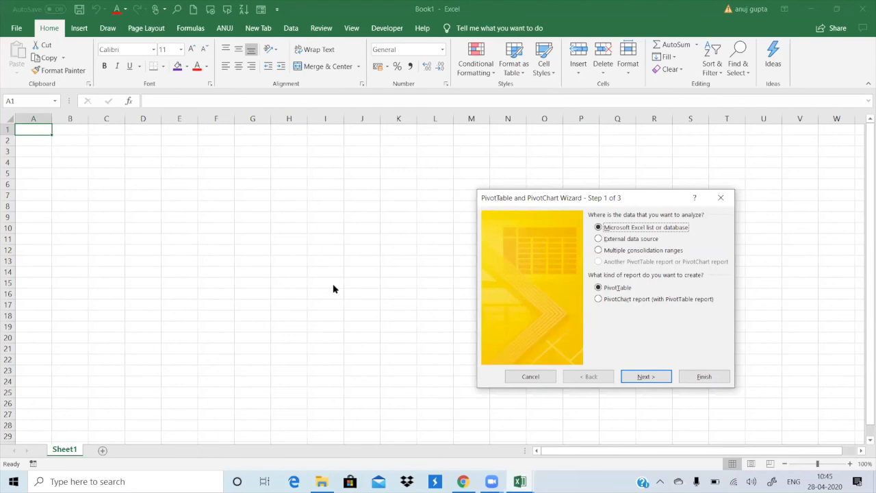
pyautogui.click(637, 250)
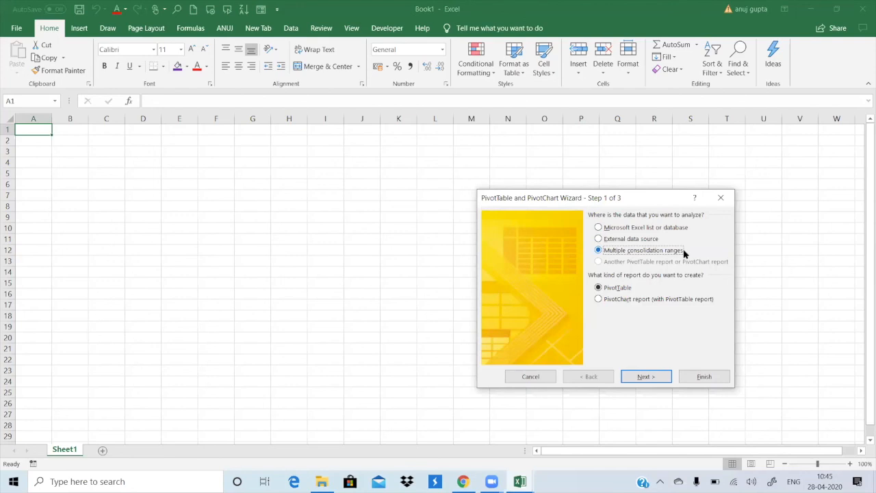
pyautogui.click(647, 377)
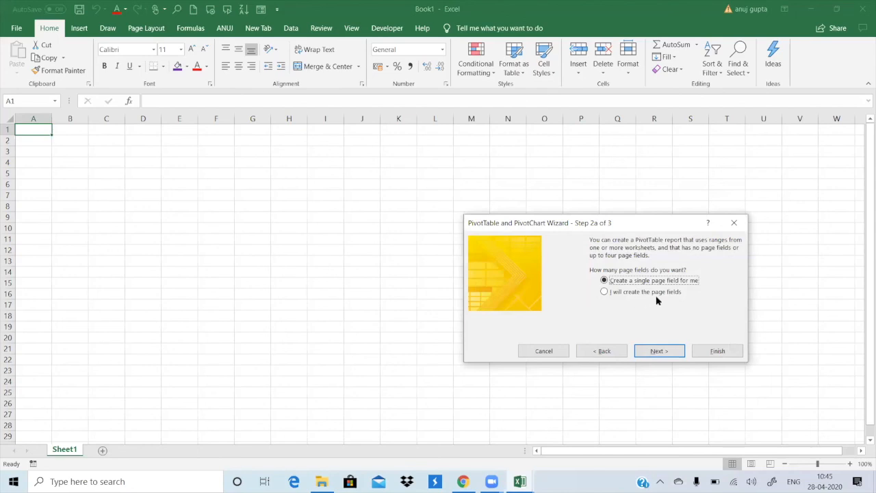
pyautogui.click(661, 349)
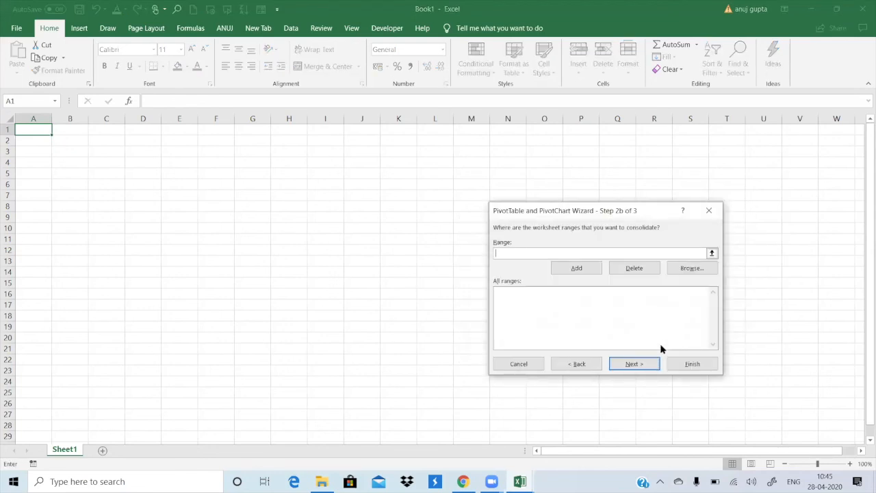
pyautogui.click(587, 364)
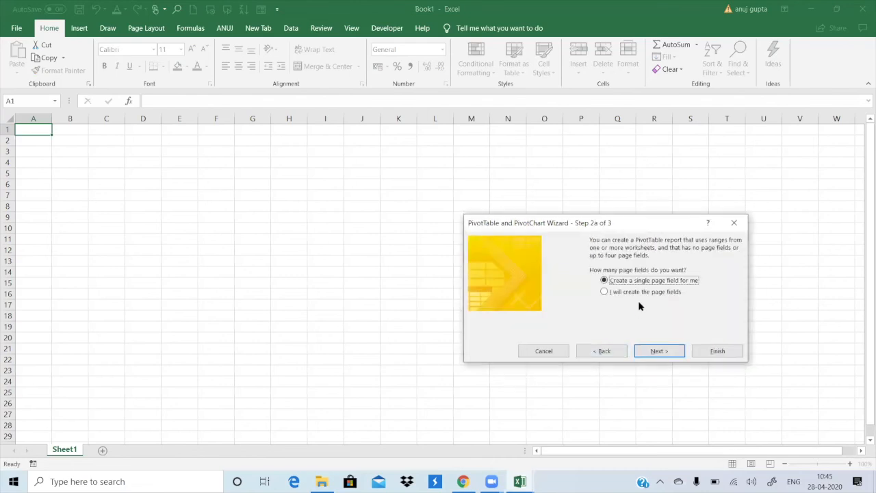
pyautogui.click(603, 292)
pyautogui.click(658, 351)
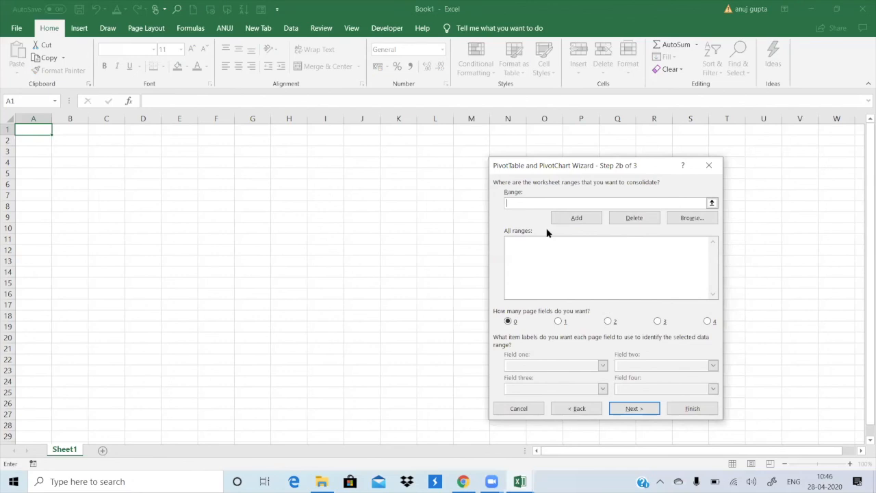
pyautogui.click(709, 164)
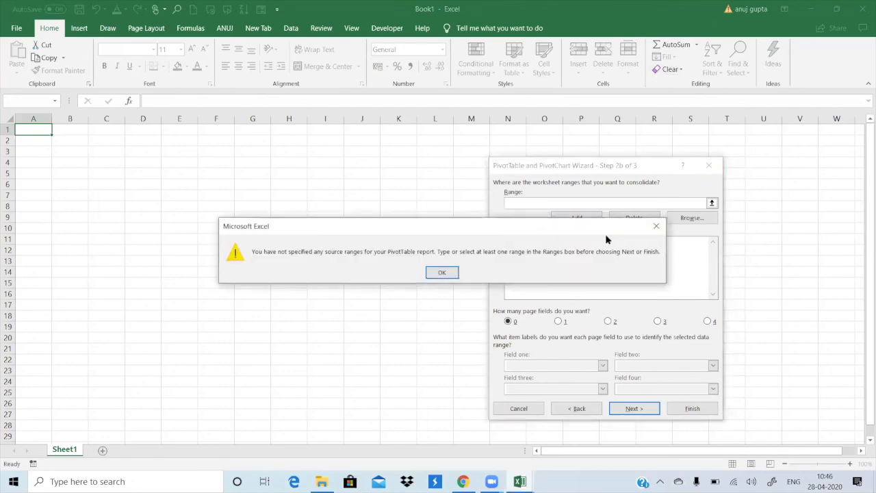
pyautogui.click(452, 274)
pyautogui.click(693, 409)
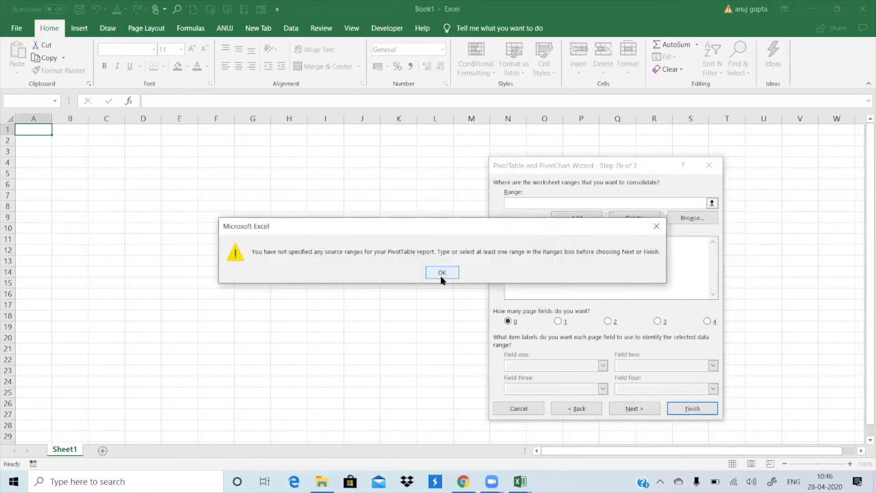
pyautogui.click(442, 273)
pyautogui.click(532, 407)
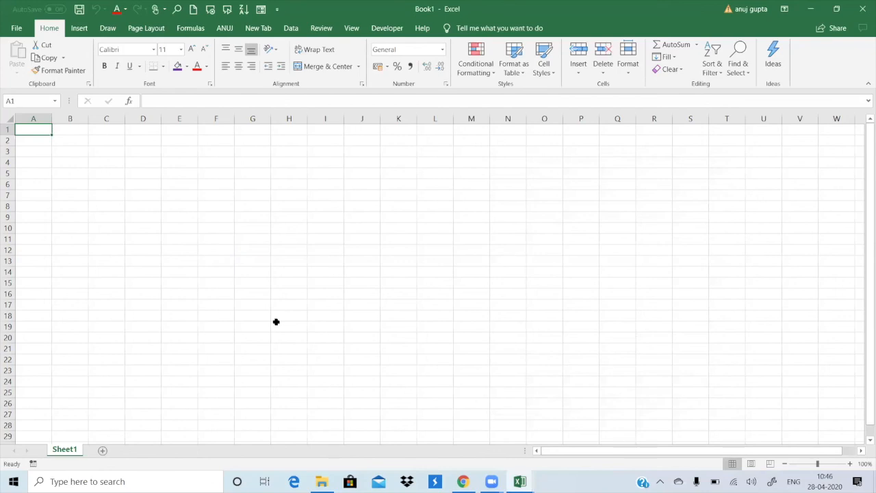
pyautogui.write('dp')
pyautogui.press('BackSpace')
pyautogui.press('BackSpace')
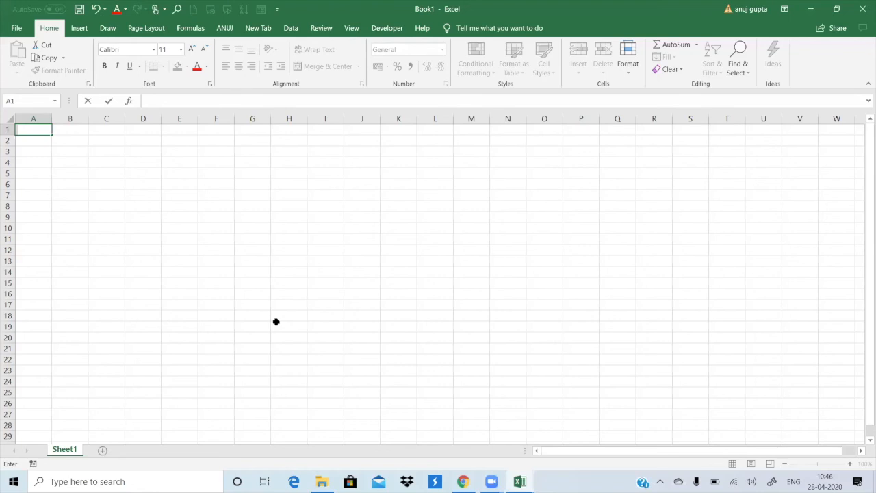
pyautogui.press('alt')
pyautogui.press('d')
pyautogui.press('p')
pyautogui.press('alt')
pyautogui.press('d')
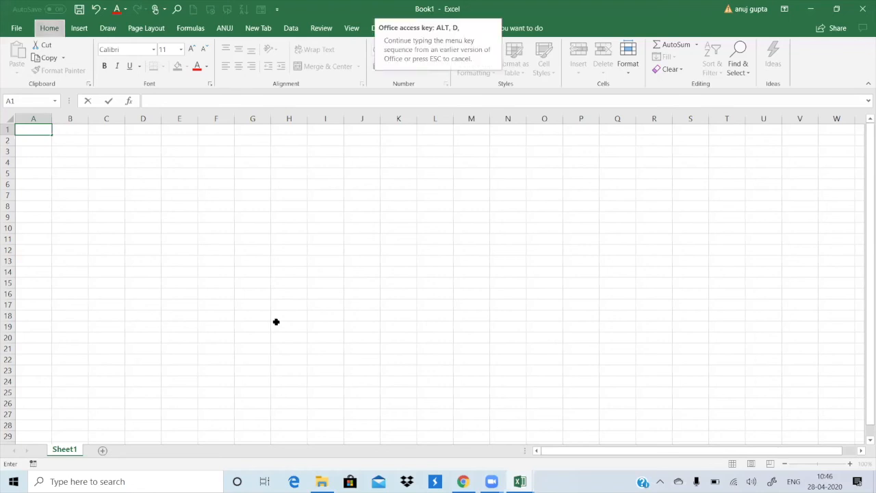
pyautogui.press('Escape')
pyautogui.click(153, 337)
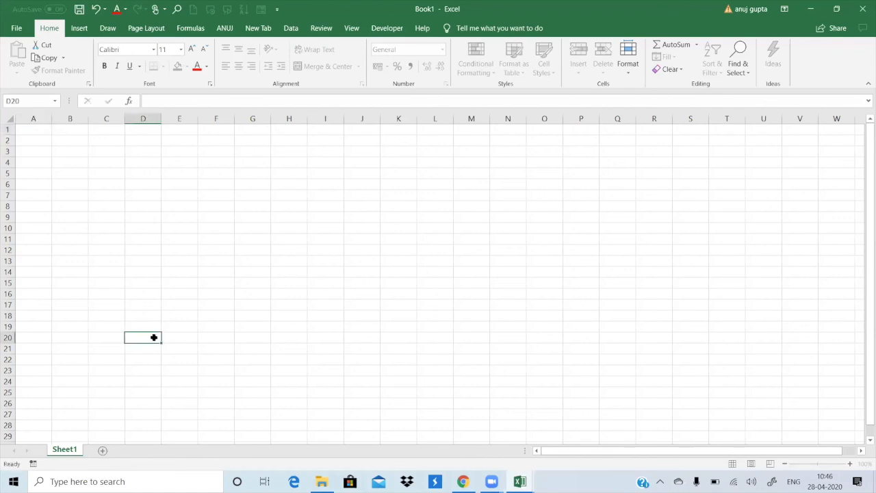
pyautogui.press('alt')
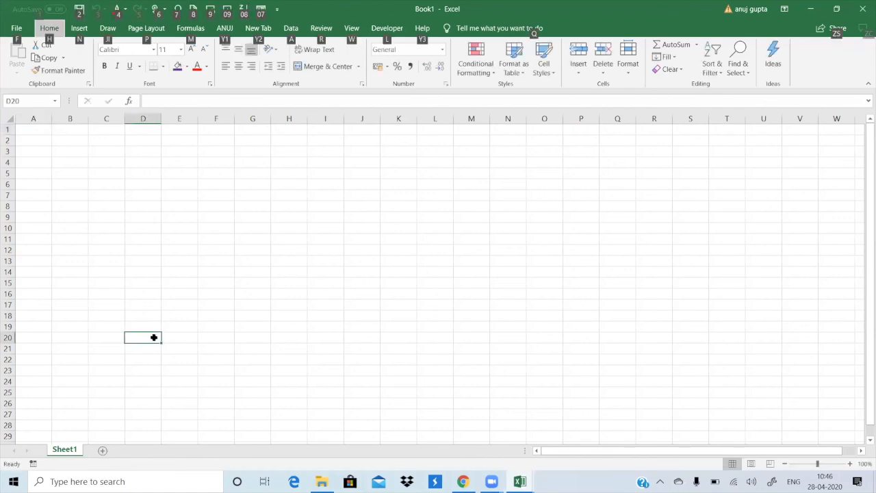
pyautogui.press('d')
pyautogui.press('d')
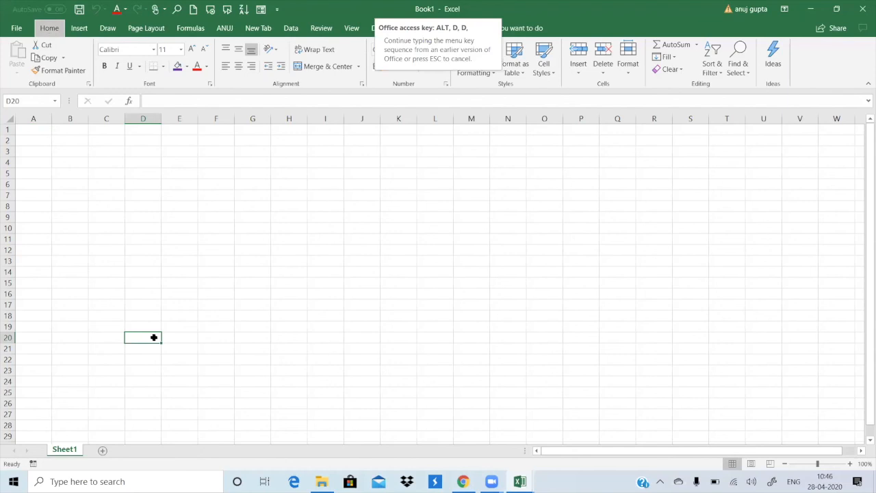
# Step: From cell I21, start the PivotTable wizard with multiple consolidation ranges and manually created page fields
pyautogui.click(311, 350)
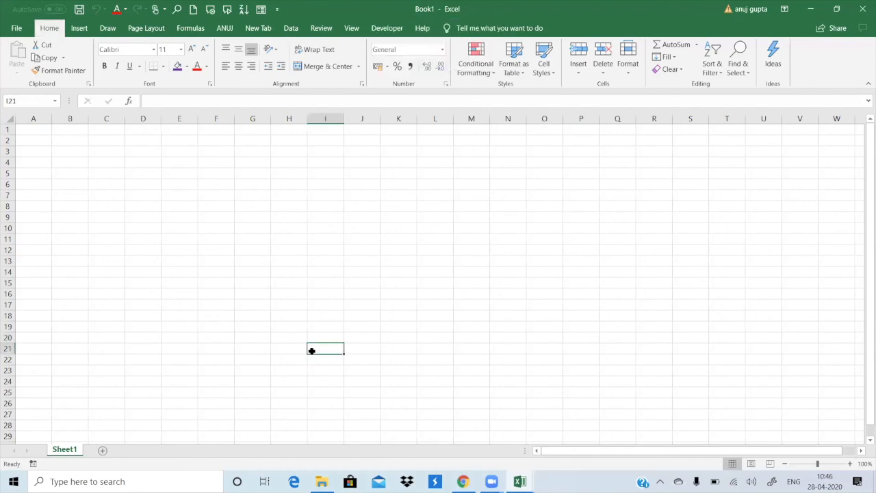
pyautogui.press('alt')
pyautogui.press('d')
pyautogui.press('p')
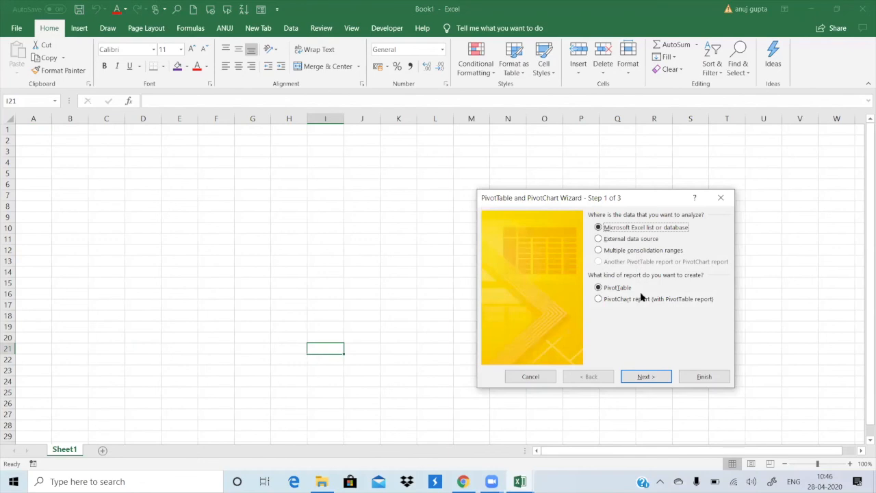
pyautogui.click(636, 254)
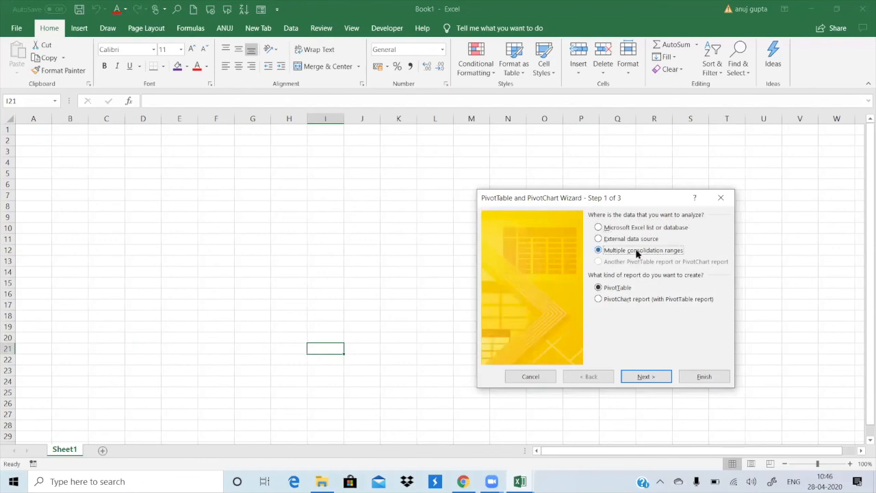
pyautogui.click(645, 378)
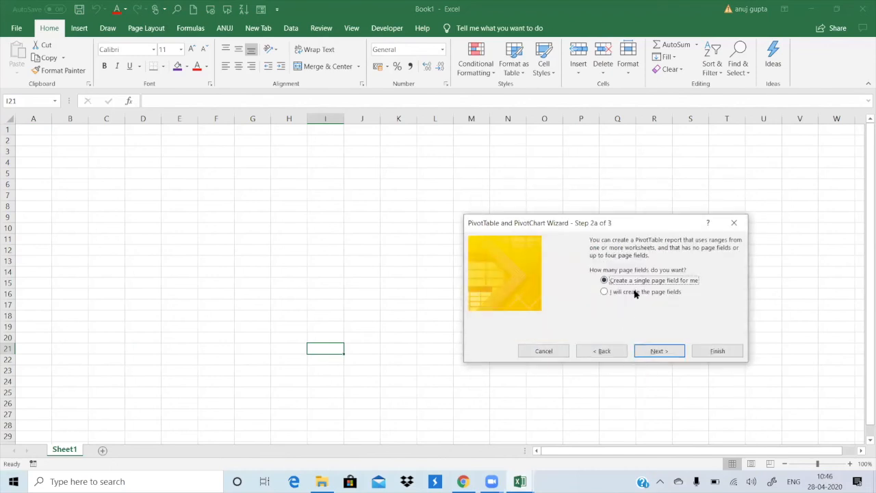
pyautogui.click(635, 293)
pyautogui.click(658, 352)
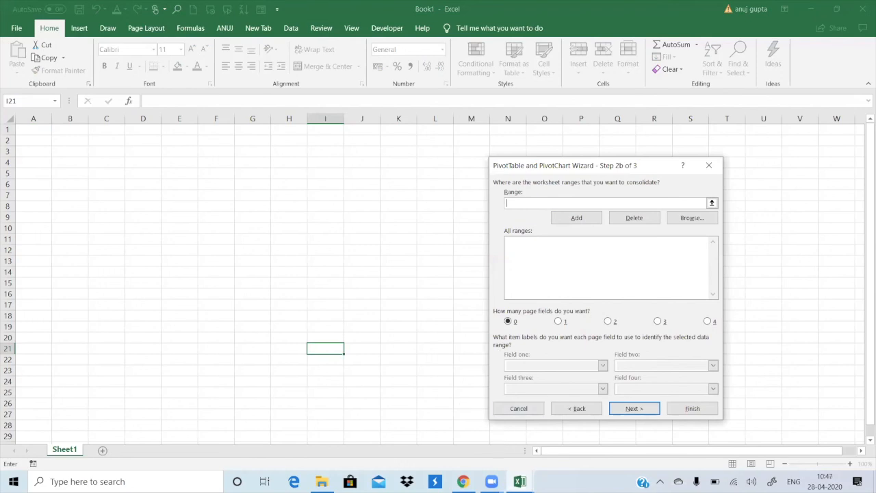
# Step: Add range B1:I438 of the LEAVE - Mar'12 sheet in 3 - Mar'12 to the ranges to consolidate
pyautogui.moveTo(514, 474)
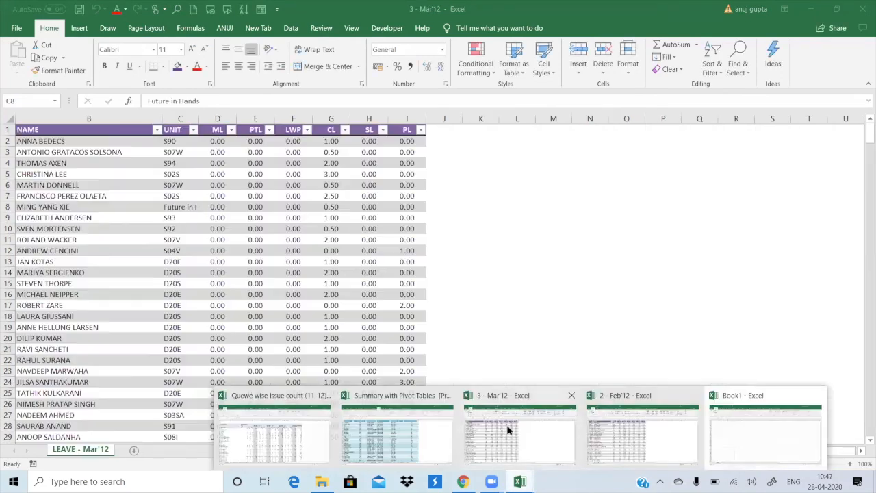
pyautogui.click(506, 426)
pyautogui.moveTo(55, 130); pyautogui.dragTo(392, 414)
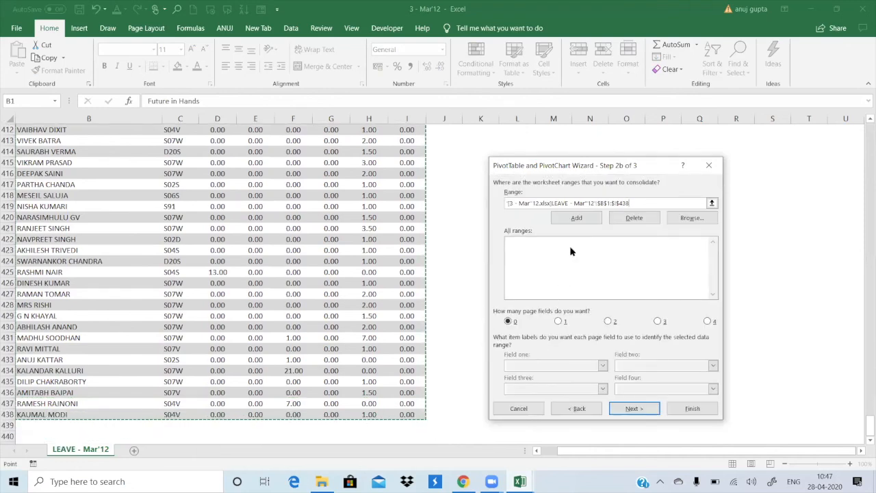
pyautogui.click(576, 217)
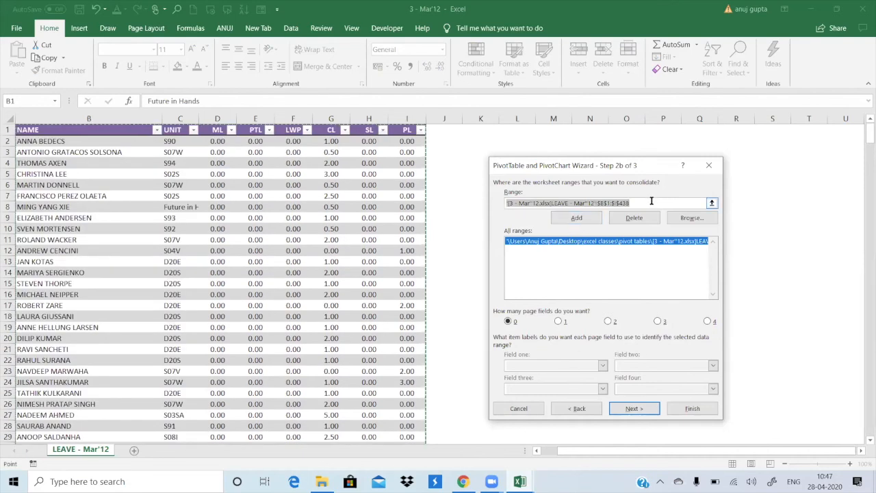
# Step: Add range A1:I438 of the LEAVE - Feb'12 sheet in 2 - Feb'12 to the ranges to consolidate
pyautogui.press('BackSpace')
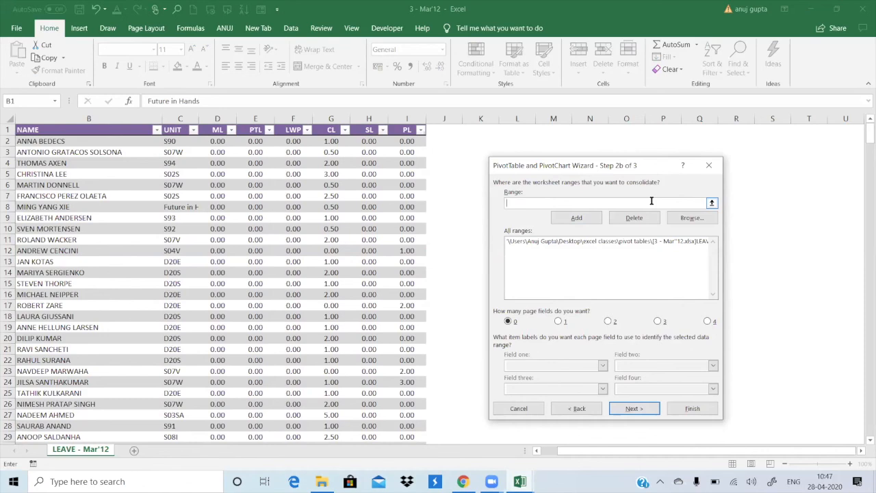
pyautogui.click(520, 482)
pyautogui.moveTo(612, 445)
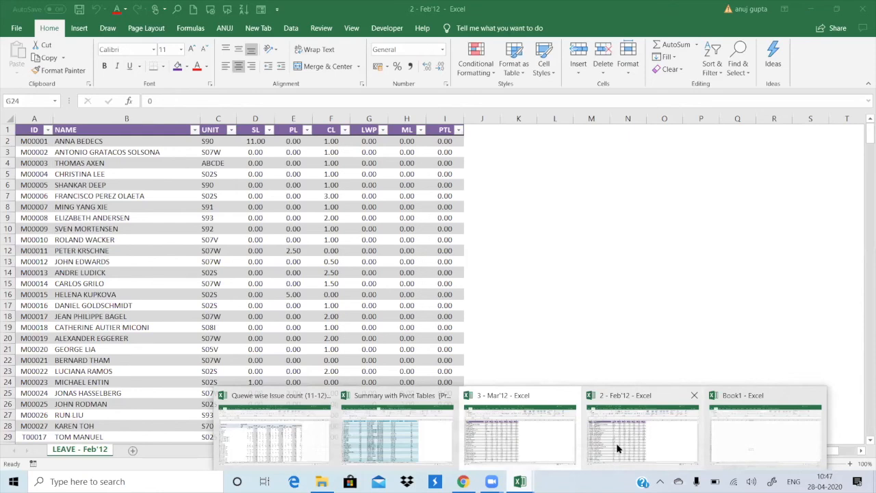
pyautogui.click(616, 448)
pyautogui.moveTo(35, 129); pyautogui.dragTo(452, 372)
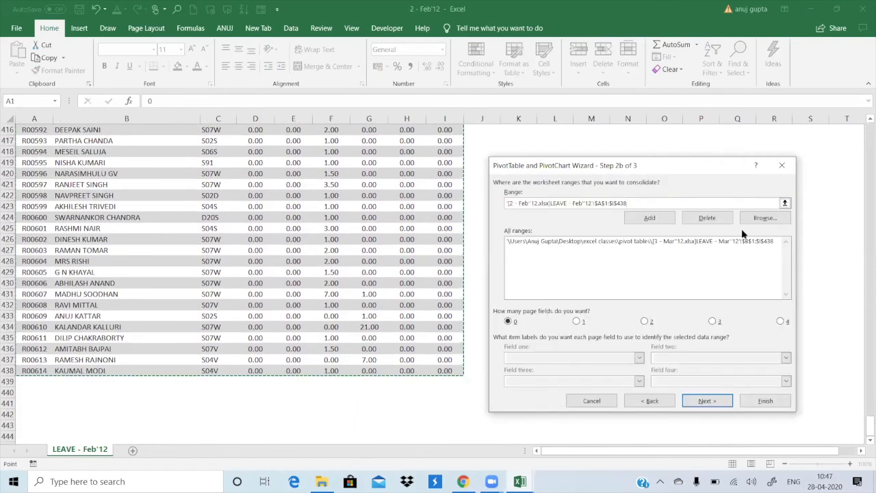
pyautogui.click(660, 216)
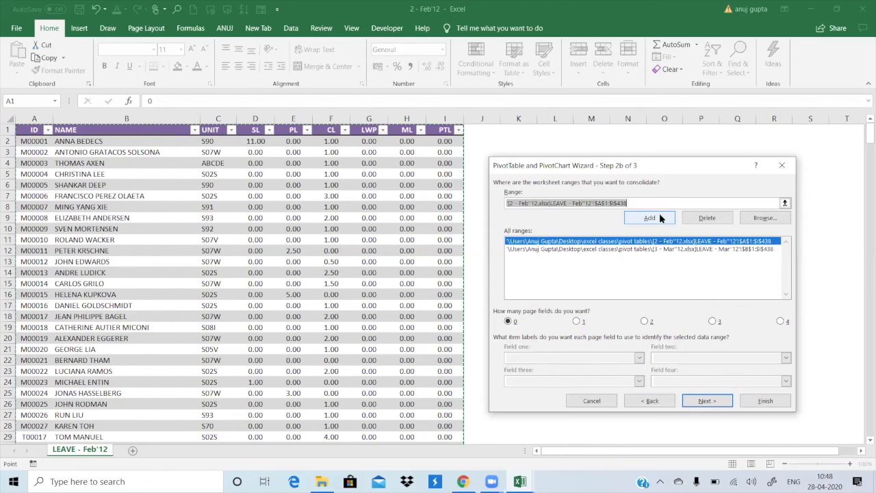
# Step: Finish the wizard with zero page fields, placing the PivotTable report in the existing worksheet at I21
pyautogui.click(704, 401)
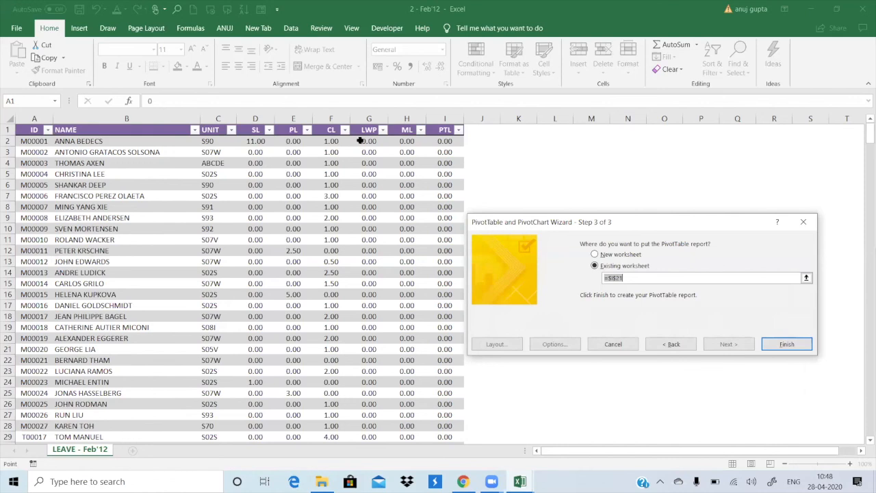
pyautogui.click(785, 344)
# Step: Look down the LWP column of the leave table in the 2 - Feb'12 workbook
pyautogui.click(384, 357)
pyautogui.press('Down')
pyautogui.press('Down')
pyautogui.press('Down')
pyautogui.press('Down')
pyautogui.press('Down')
pyautogui.press('Down')
pyautogui.press('Down')
pyautogui.press('Down')
pyautogui.press('Down')
pyautogui.press('Down')
pyautogui.press('Down')
pyautogui.press('Down')
pyautogui.press('Down')
pyautogui.press('Down')
pyautogui.press('Down')
pyautogui.press('Down')
pyautogui.press('Down')
pyautogui.press('Down')
pyautogui.press('Down')
pyautogui.press('Down')
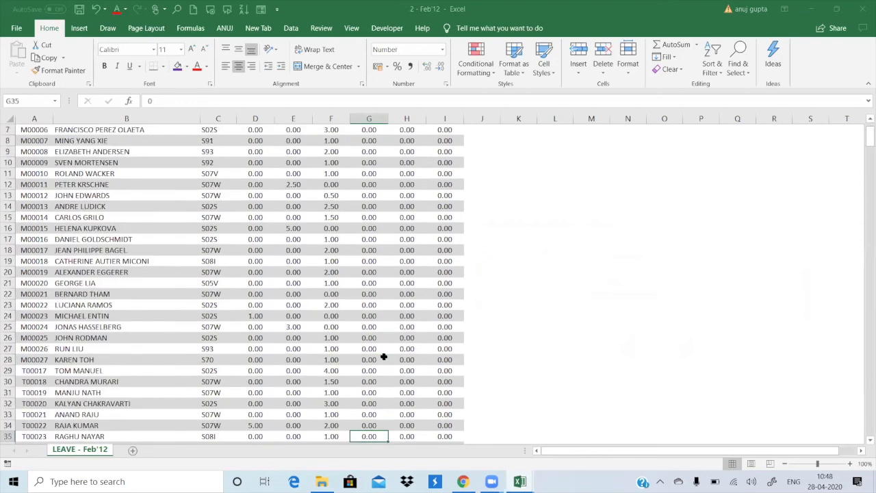
# Step: Examine the LWP values up and down the February leave table, returning to the LWP header in G1
pyautogui.press('Down')
pyautogui.press('Down')
pyautogui.press('Down')
pyautogui.press('Down')
pyautogui.press('Down')
pyautogui.press('Down')
pyautogui.press('Down')
pyautogui.press('Down')
pyautogui.press('Down')
pyautogui.press('Down')
pyautogui.press('Down')
pyautogui.press('Down')
pyautogui.press('Down')
pyautogui.press('Down')
pyautogui.press('Down')
pyautogui.press('Down')
pyautogui.press('Down')
pyautogui.press('Down')
pyautogui.press('Down')
pyautogui.press('Down')
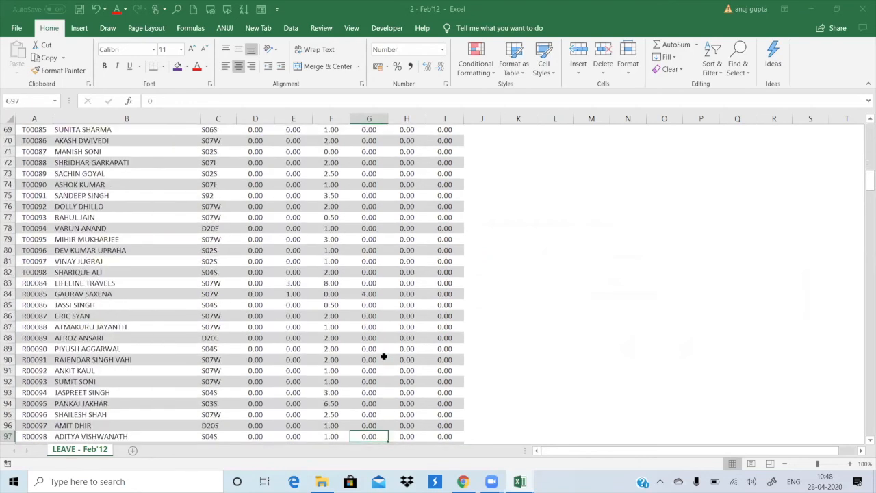
pyautogui.press('Up')
pyautogui.press('Up')
pyautogui.press('Up')
pyautogui.press('Up')
pyautogui.press('Up')
pyautogui.press('Up')
pyautogui.press('Up')
pyautogui.press('Up')
pyautogui.press('Up')
pyautogui.press('Up')
pyautogui.press('Up')
pyautogui.press('Up')
pyautogui.press('Up')
pyautogui.press('Up')
pyautogui.press('Up')
pyautogui.press('Up')
pyautogui.press('Up')
pyautogui.press('Up')
pyautogui.press('Up')
pyautogui.press('Up')
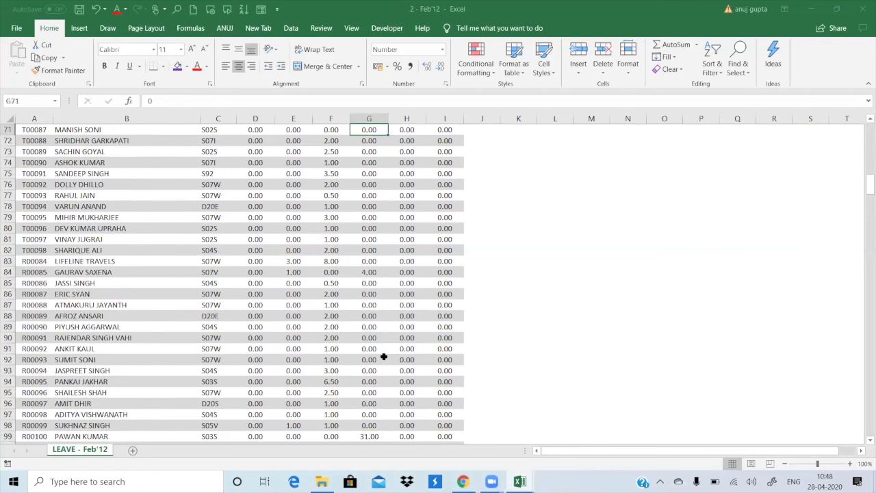
pyautogui.press('Up')
pyautogui.press('Up')
pyautogui.press('Up')
pyautogui.press('Up')
pyautogui.press('Up')
pyautogui.press('Up')
pyautogui.press('Up')
pyautogui.press('Up')
pyautogui.press('Up')
pyautogui.press('Up')
pyautogui.press('Up')
pyautogui.press('Up')
pyautogui.press('Up')
pyautogui.press('Up')
pyautogui.press('Up')
pyautogui.press('Up')
pyautogui.press('Up')
pyautogui.press('Up')
pyautogui.press('Up')
pyautogui.press('Up')
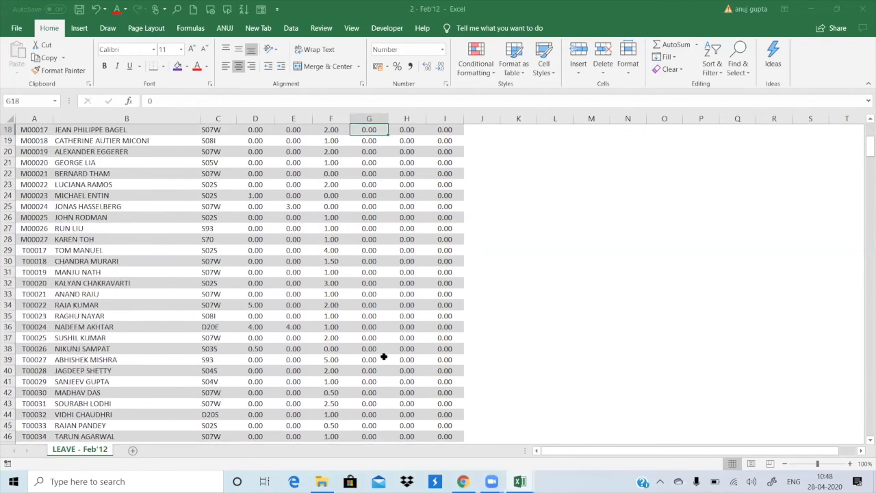
pyautogui.press('Up')
pyautogui.press('Down')
pyautogui.press('Down')
pyautogui.press('Down')
pyautogui.press('Down')
pyautogui.press('Down')
pyautogui.press('Down')
pyautogui.press('Down')
pyautogui.press('Down')
pyautogui.press('Down')
pyautogui.press('Down')
pyautogui.press('Down')
pyautogui.press('Down')
pyautogui.press('Down')
pyautogui.press('Down')
pyautogui.press('Down')
pyautogui.press('Down')
pyautogui.press('Down')
pyautogui.press('Down')
pyautogui.press('Down')
pyautogui.press('Down')
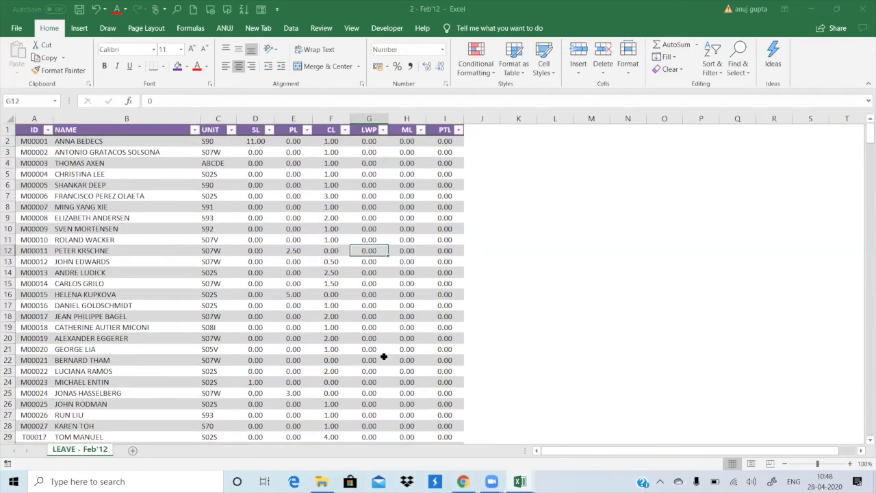
pyautogui.press('Down')
pyautogui.press('Down')
pyautogui.press('Down')
pyautogui.press('Down')
pyautogui.press('Down')
pyautogui.press('Down')
pyautogui.press('Down')
pyautogui.press('Down')
pyautogui.press('Down')
pyautogui.press('Down')
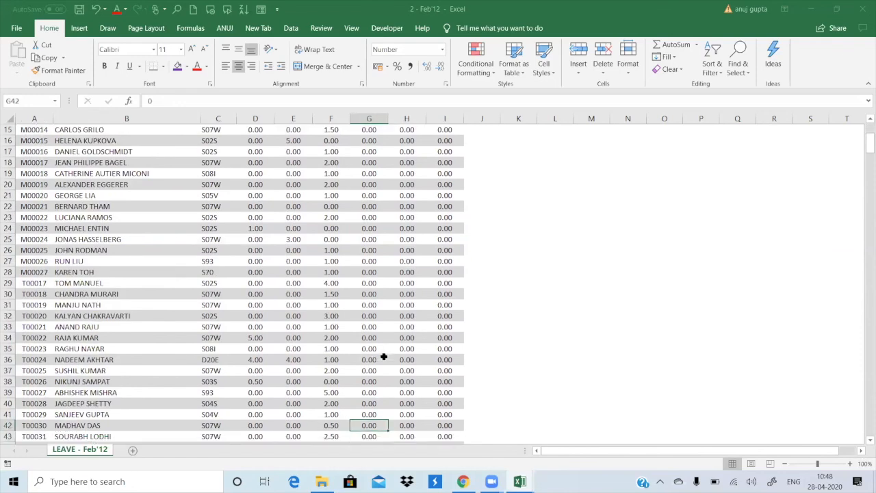
pyautogui.press('Up')
pyautogui.press('Up')
pyautogui.press('Up')
pyautogui.press('Up')
pyautogui.press('Up')
pyautogui.press('Up')
pyautogui.press('Up')
pyautogui.press('Up')
pyautogui.press('Up')
pyautogui.press('Up')
pyautogui.press('Up')
pyautogui.press('Up')
pyautogui.press('Up')
pyautogui.press('Up')
pyautogui.press('Up')
pyautogui.press('Up')
pyautogui.press('Up')
pyautogui.press('Up')
pyautogui.press('Up')
pyautogui.press('Up')
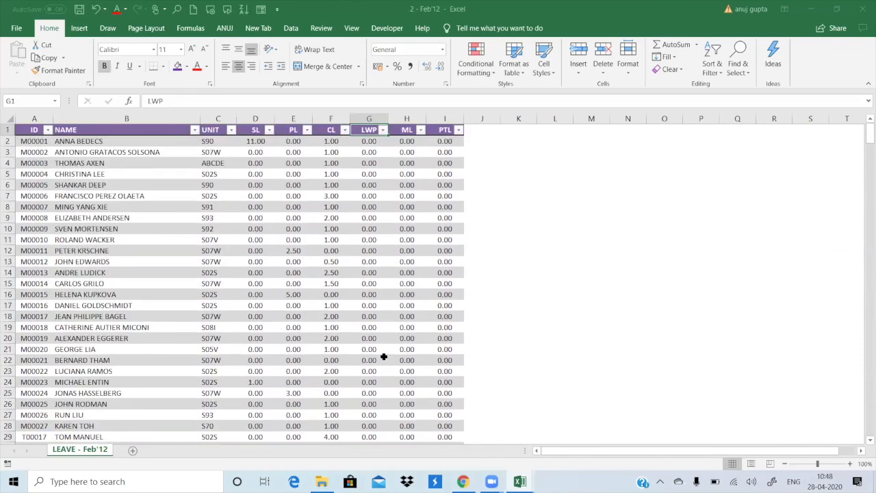
# Step: Compare the leave column layout in 3 - Mar'12 with the one in 2 - Feb'12, switching between both workbooks
pyautogui.click(520, 481)
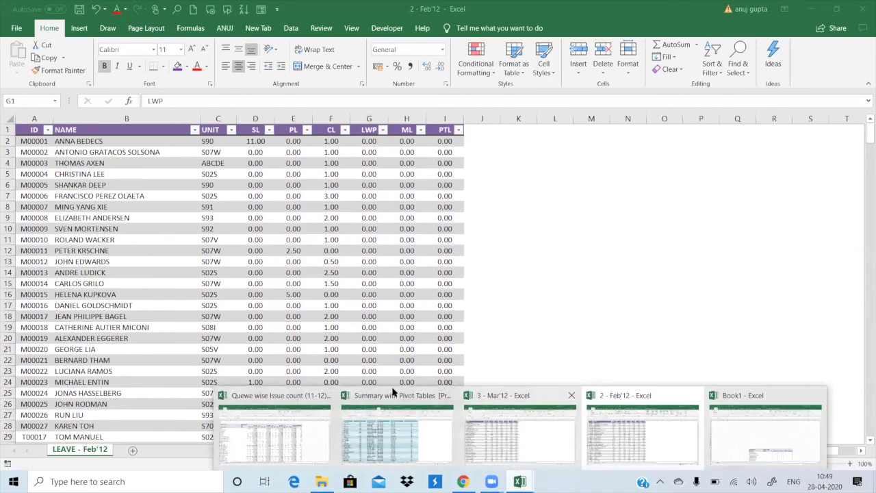
pyautogui.click(557, 429)
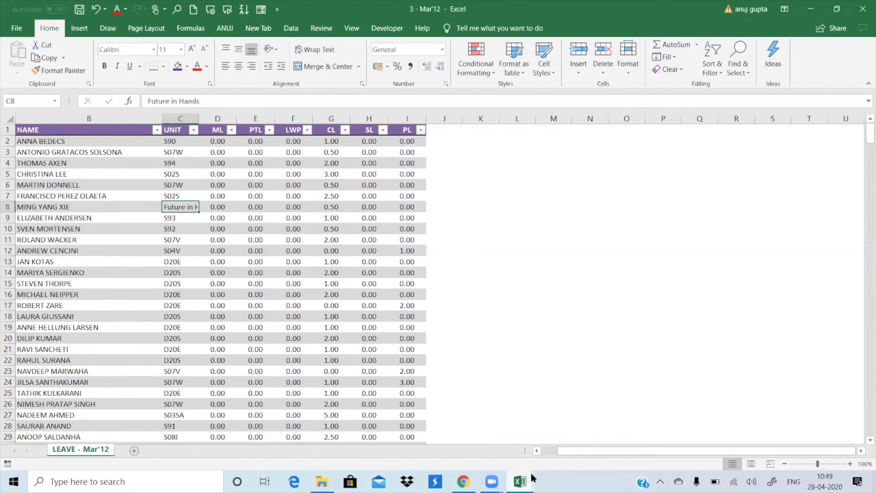
pyautogui.moveTo(521, 479)
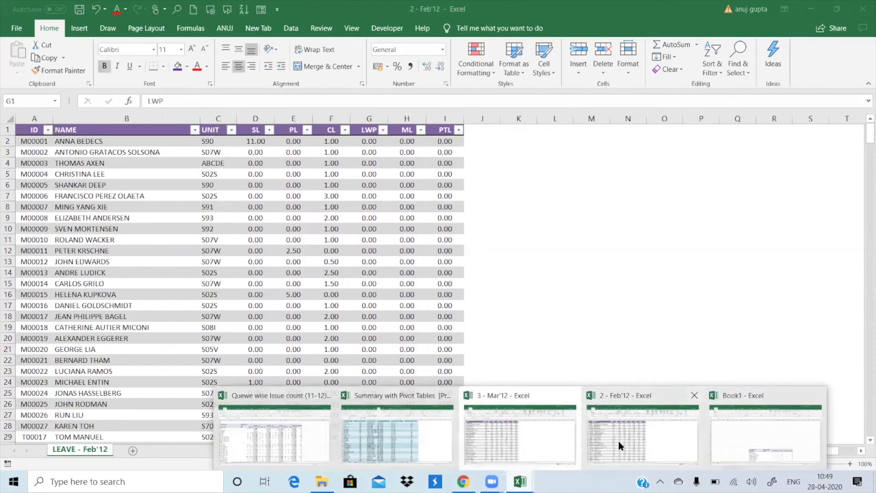
pyautogui.click(619, 442)
pyautogui.moveTo(522, 480)
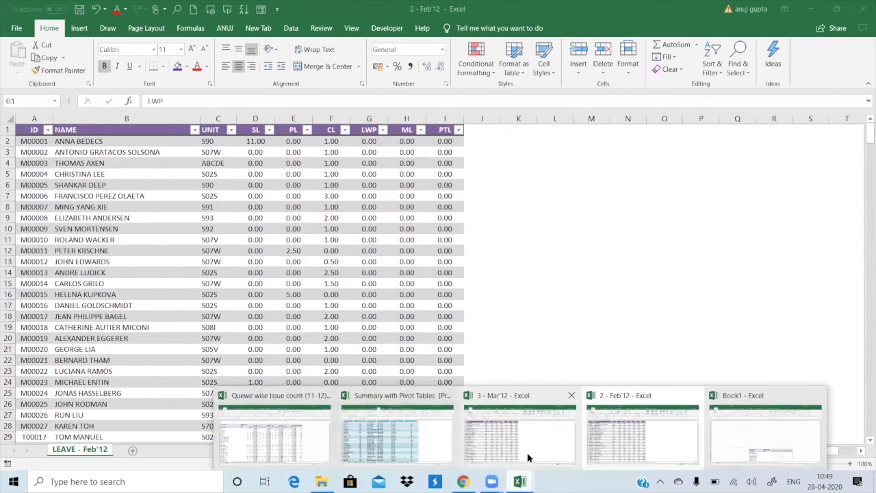